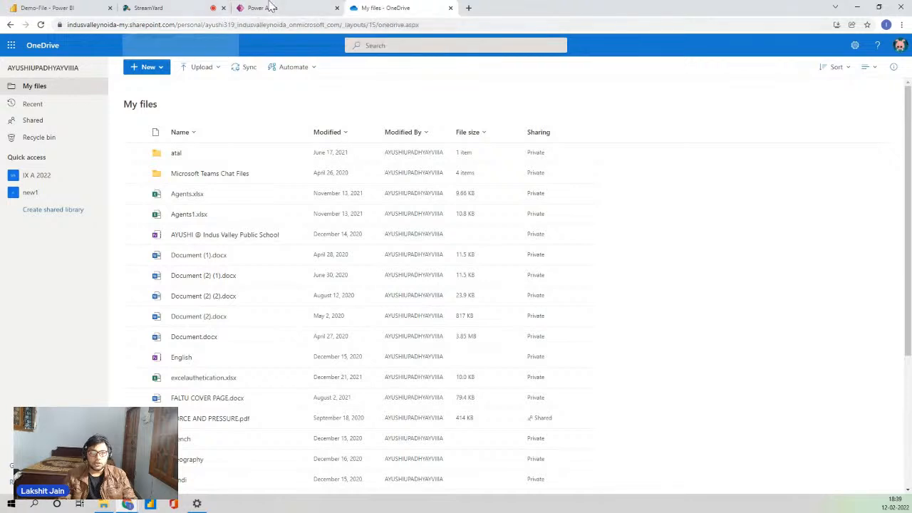
Open powerapps.com in a new Chrome tab and start signing in.
click(281, 9)
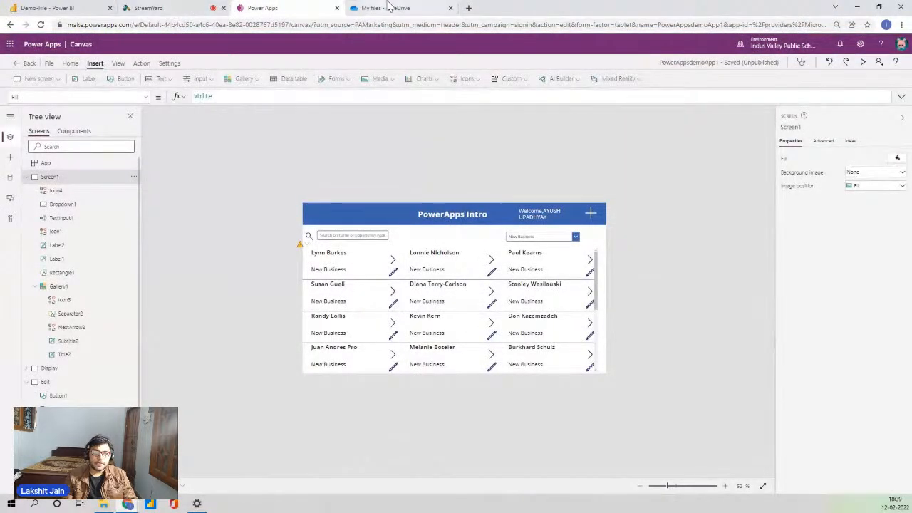
click(469, 8)
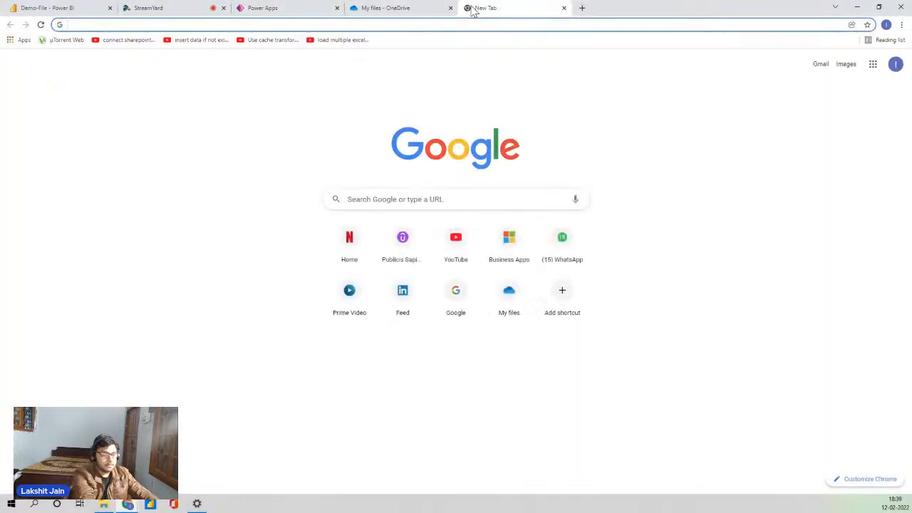
text(powerapps.com)
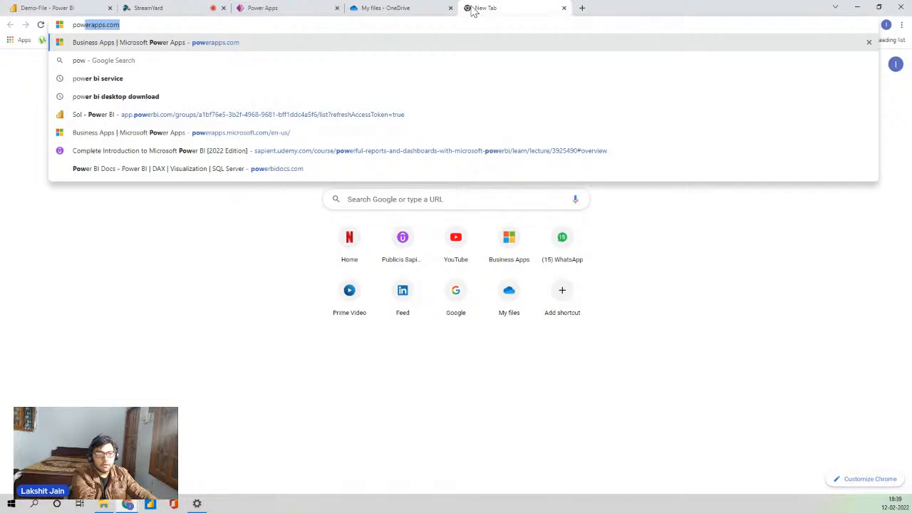
key(Return)
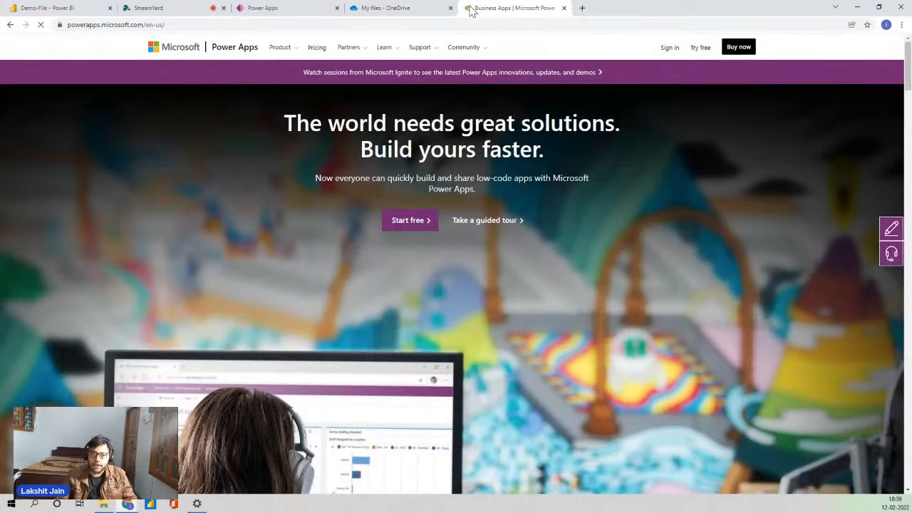
click(674, 48)
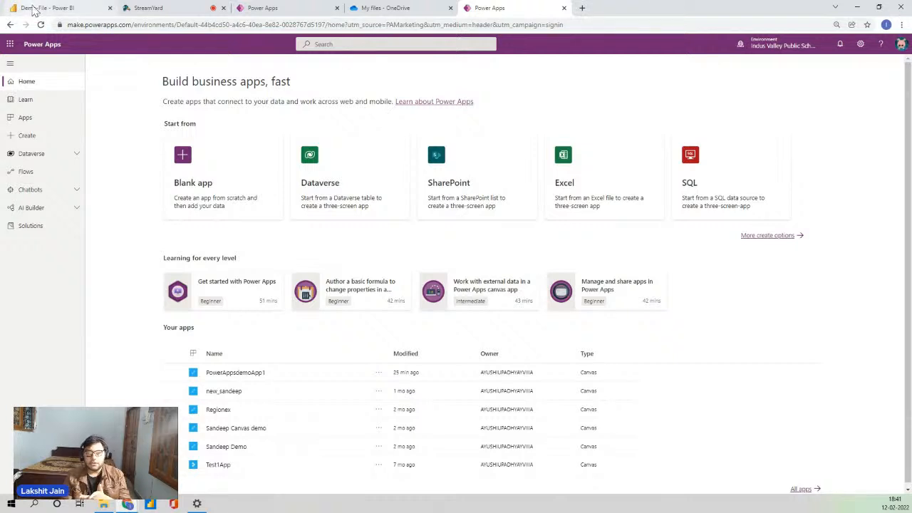
Switch to the Power BI tab showing the Demo-File report.
click(34, 8)
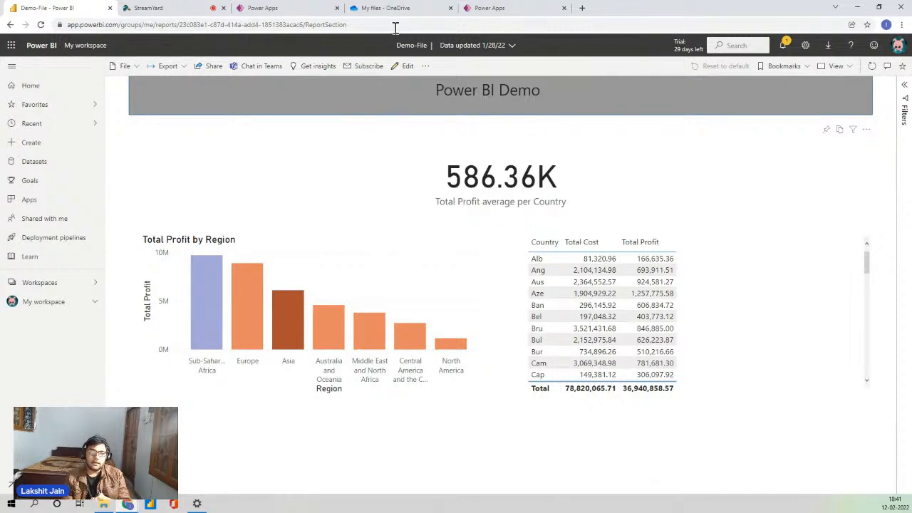
click(489, 7)
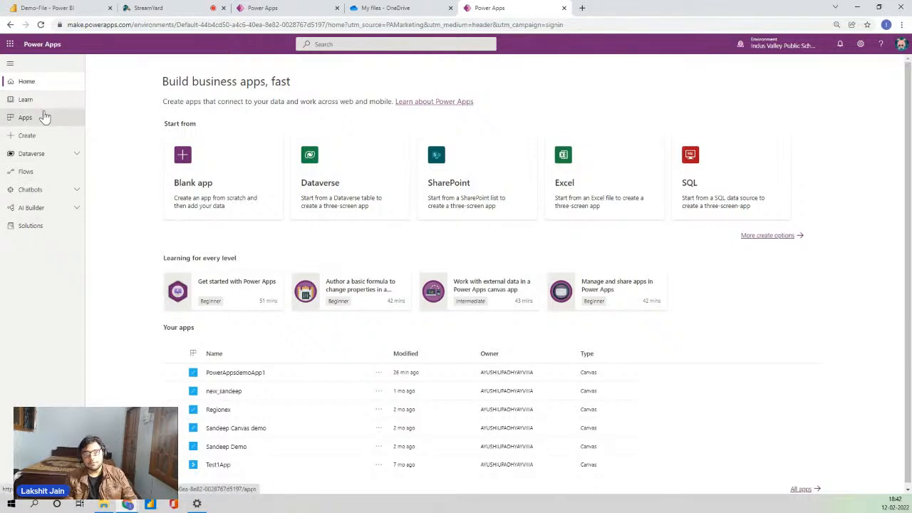
click(42, 118)
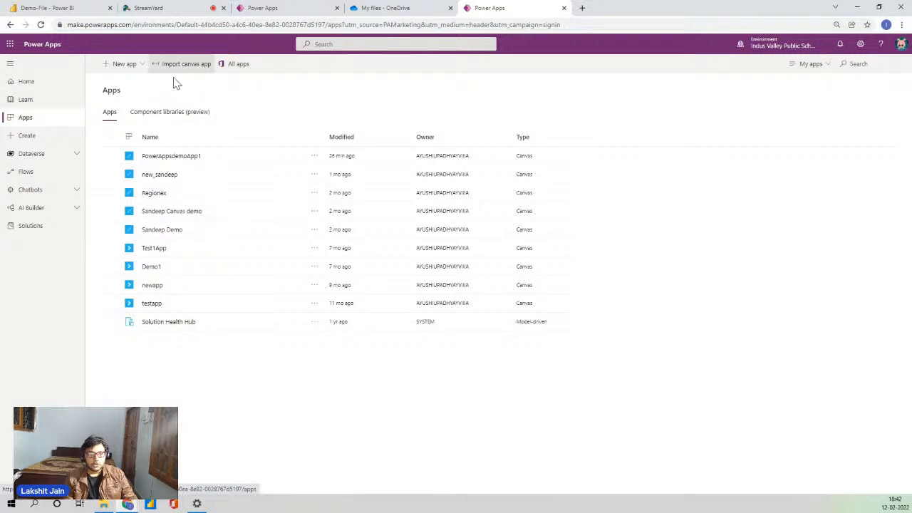
Go to the Create page and bring up the Blank app choices.
click(29, 136)
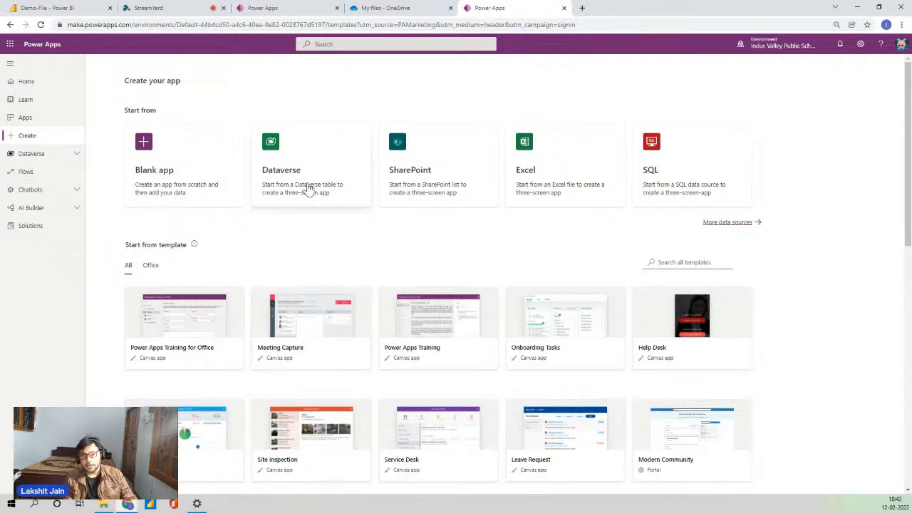
click(164, 154)
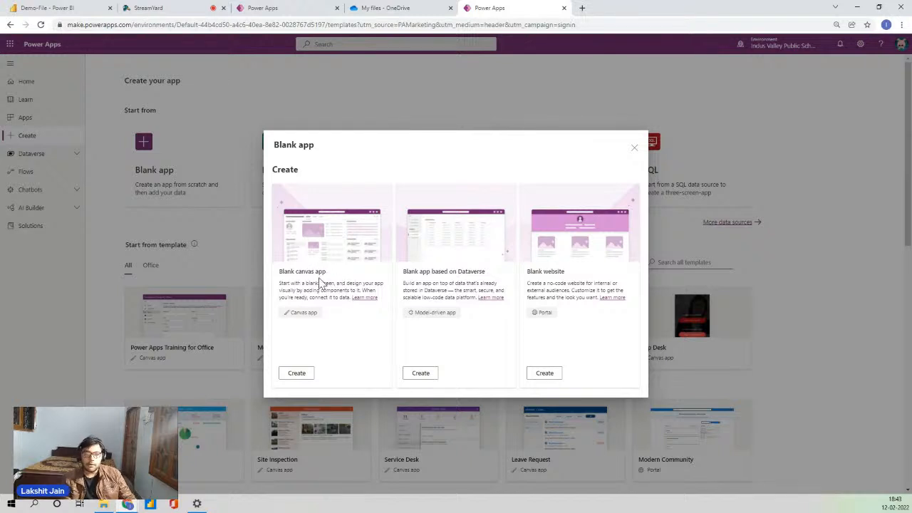
Close the Blank app dialog to return to the Create your app page.
click(636, 149)
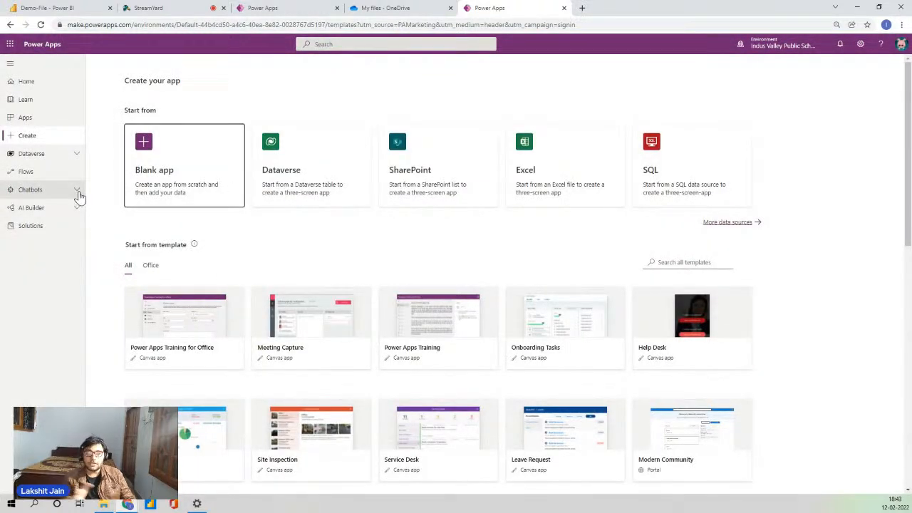
Expand the Dataverse section in the left navigation.
click(37, 153)
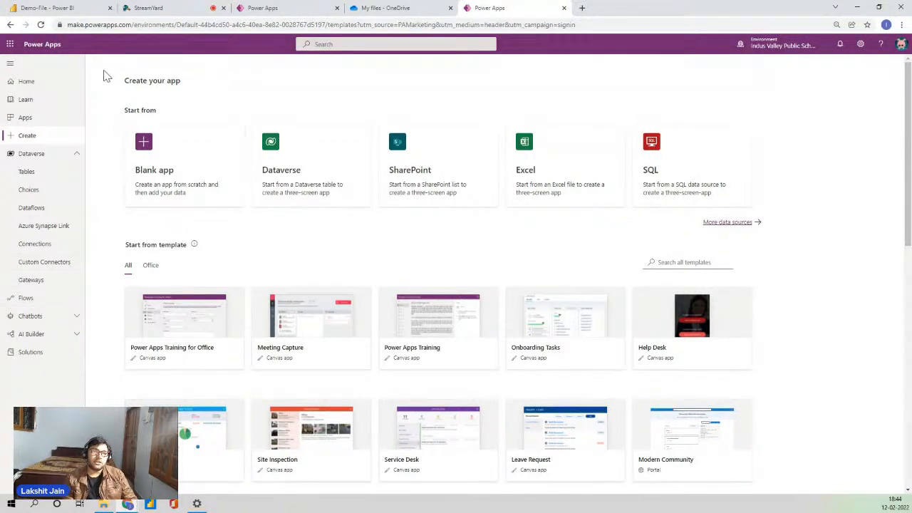
Cycle through the Power BI and Create tabs back to the PowerAppsDemoApp1 canvas editor.
click(74, 8)
click(502, 8)
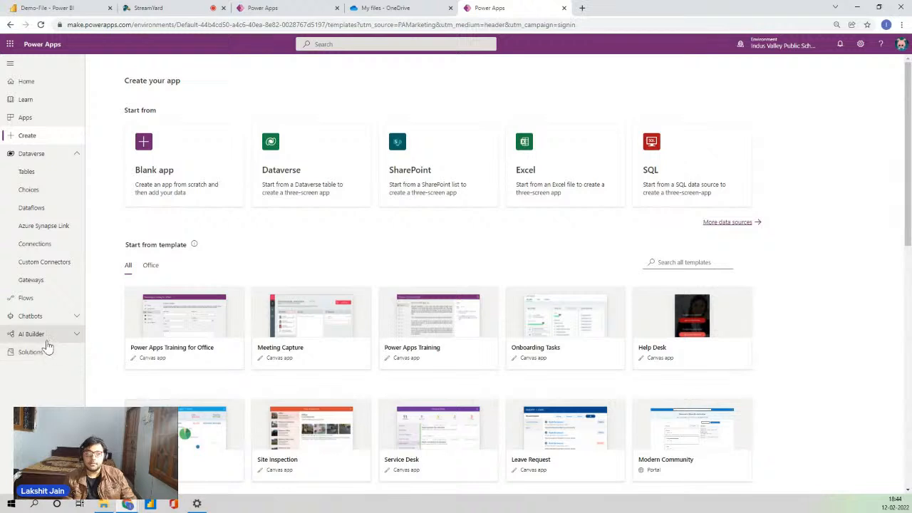
click(281, 9)
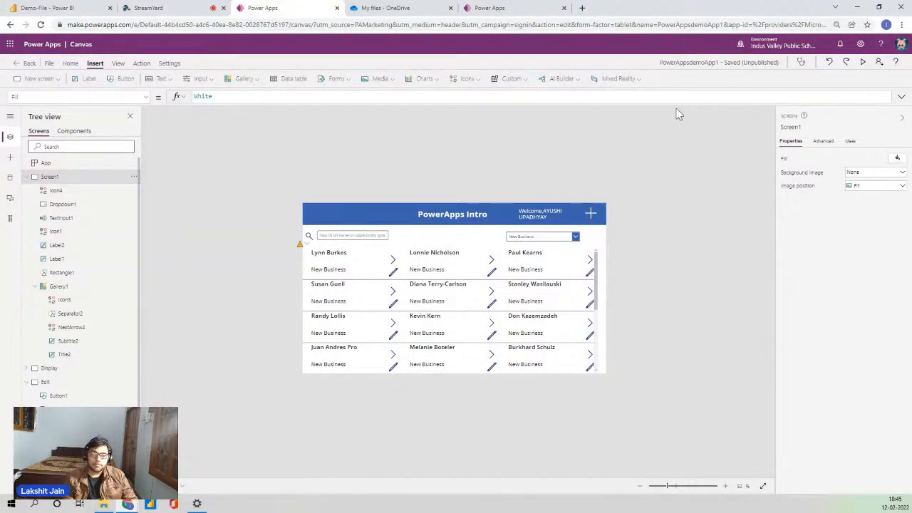
Preview the app, clear the name search, and filter the gallery to Prospect, then New Business.
click(863, 62)
scroll(239, 244, down, 5)
scroll(253, 270, up, 5)
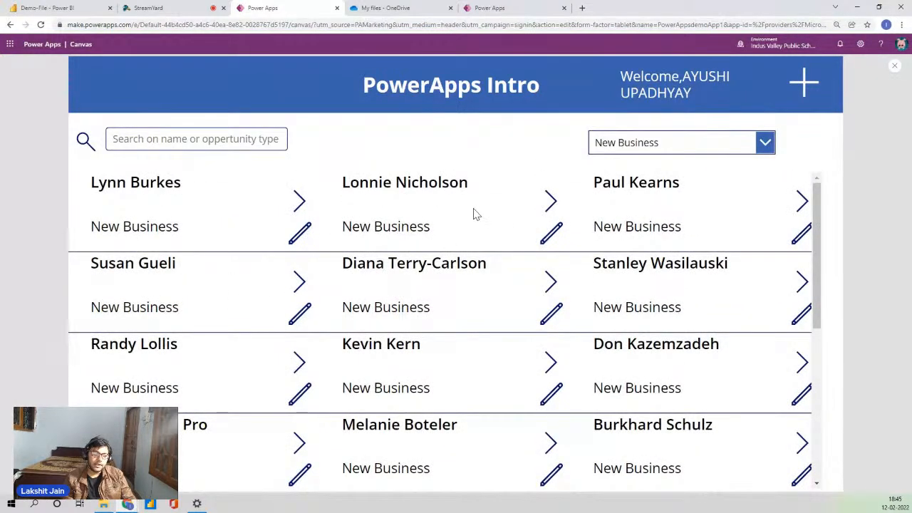
click(232, 141)
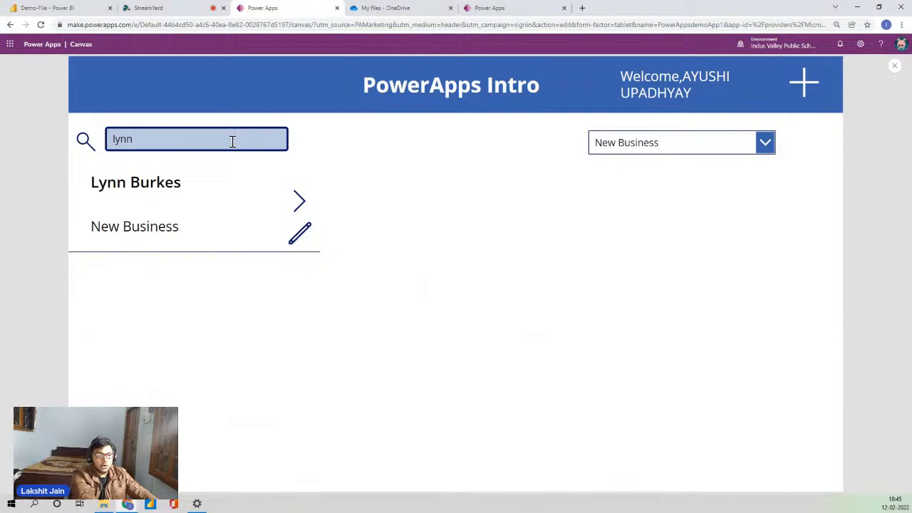
key(BackSpace)
key(BackSpace)
key(BackSpace)
key(BackSpace)
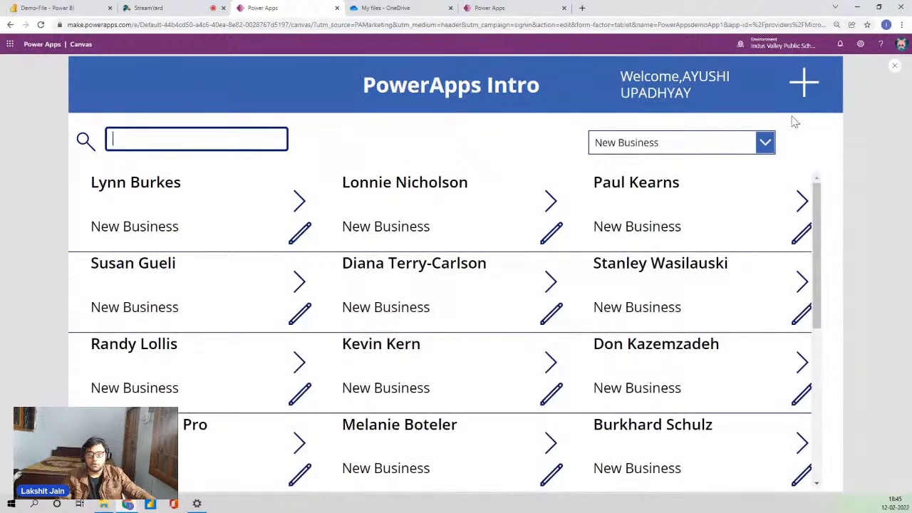
click(741, 143)
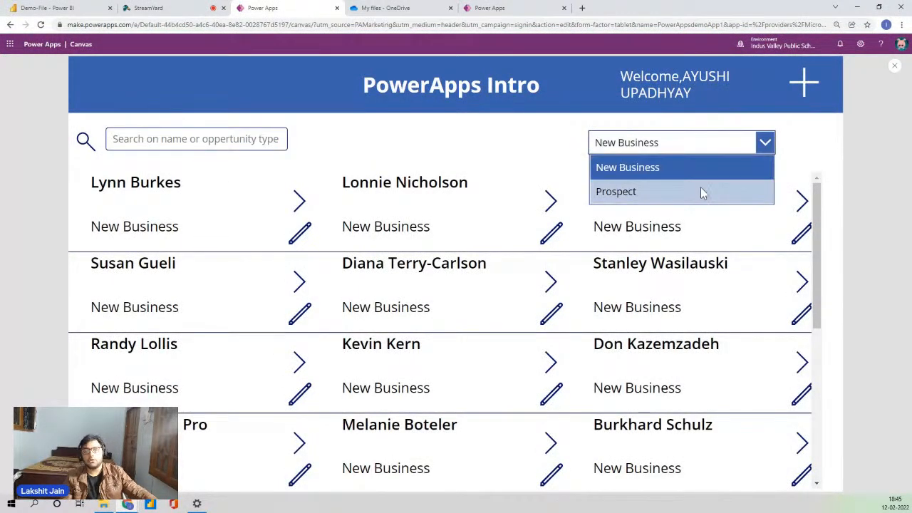
click(675, 201)
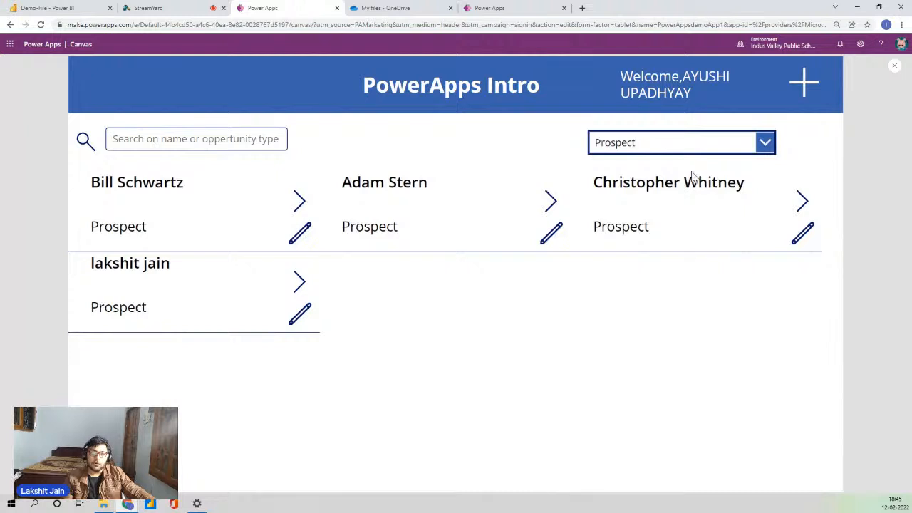
click(678, 148)
click(665, 167)
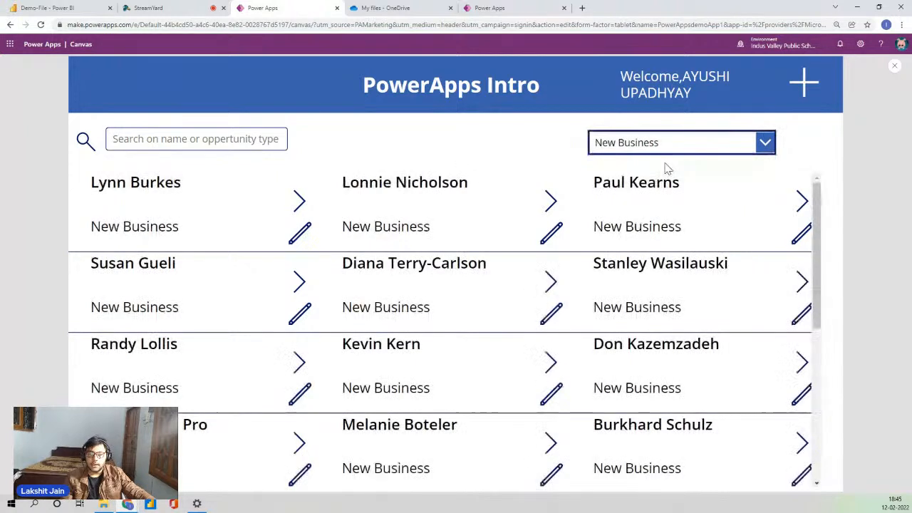
Open the New/Edit Users form, then the first record's edit form, returning to the gallery each time.
click(806, 95)
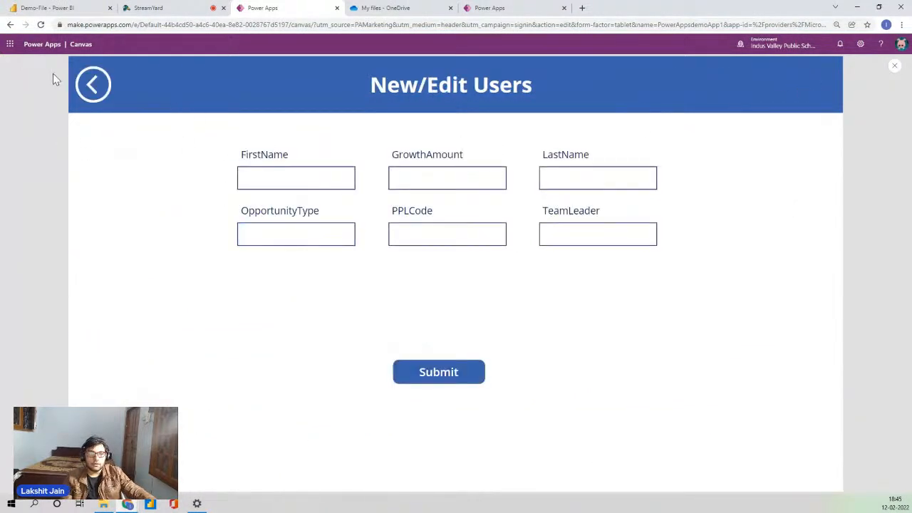
click(89, 90)
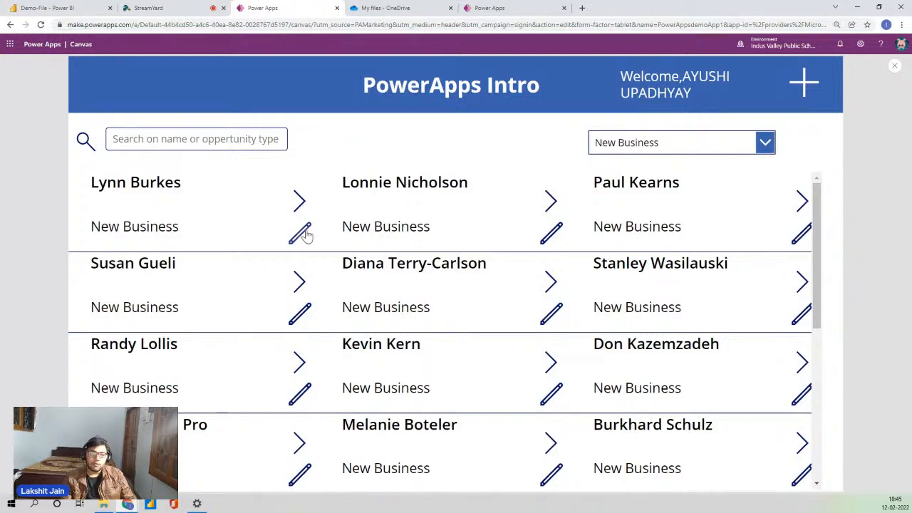
click(303, 235)
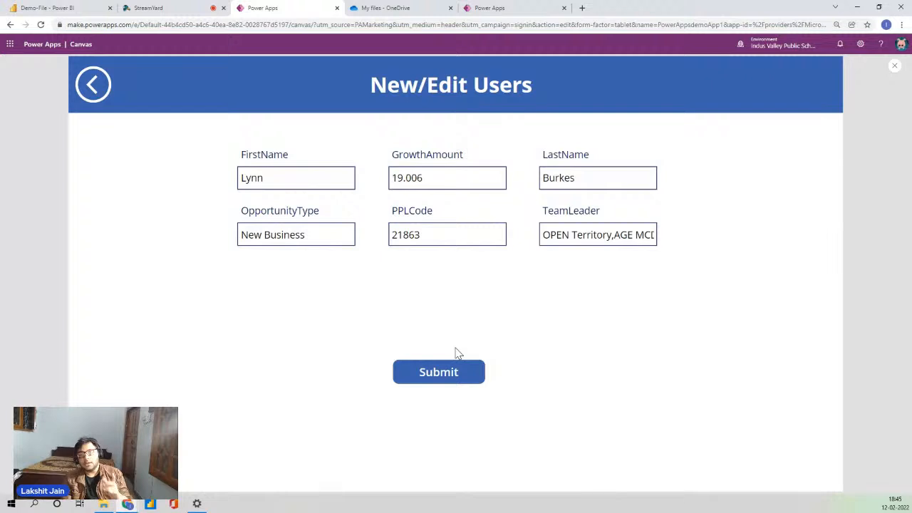
click(94, 84)
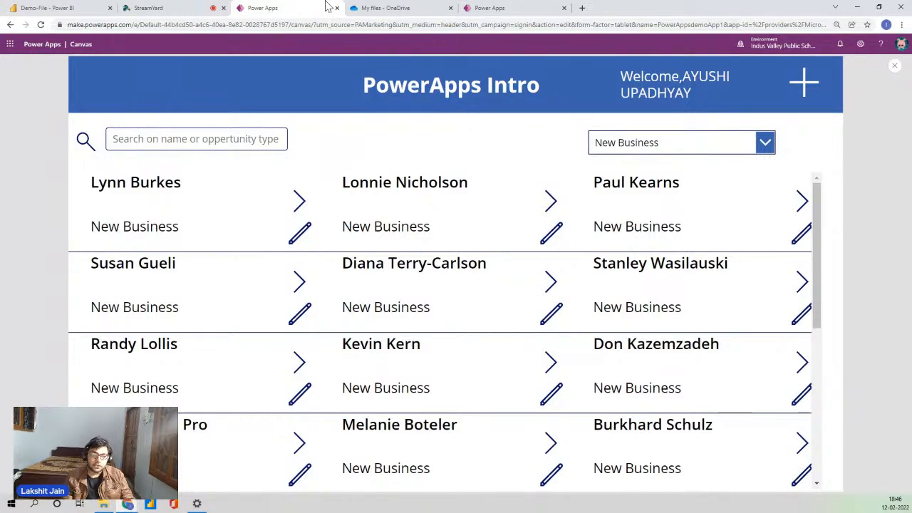
Go through the browser tabs to the Create your app page and bring up the Blank app choices.
click(211, 7)
click(310, 7)
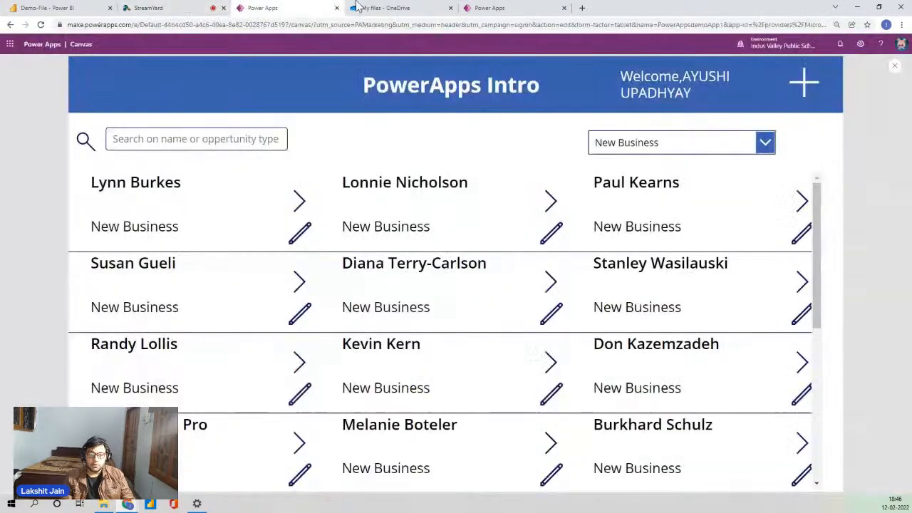
click(408, 7)
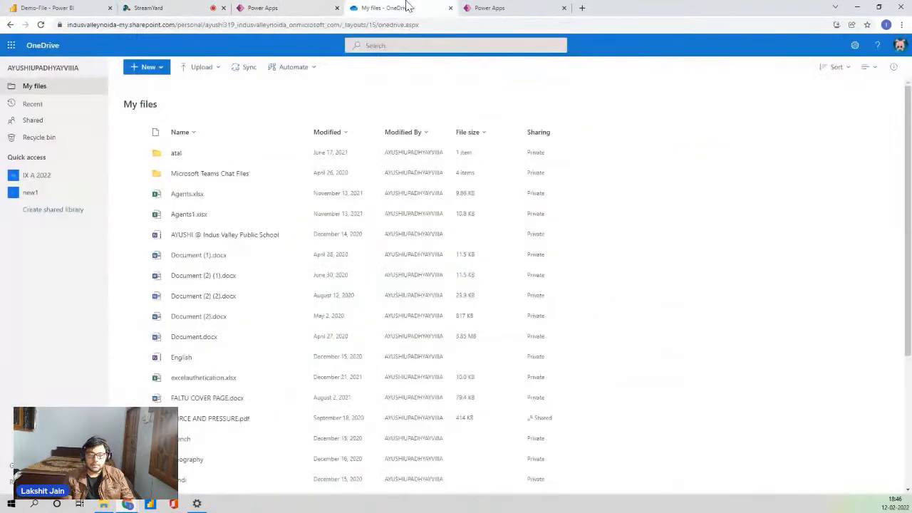
click(501, 10)
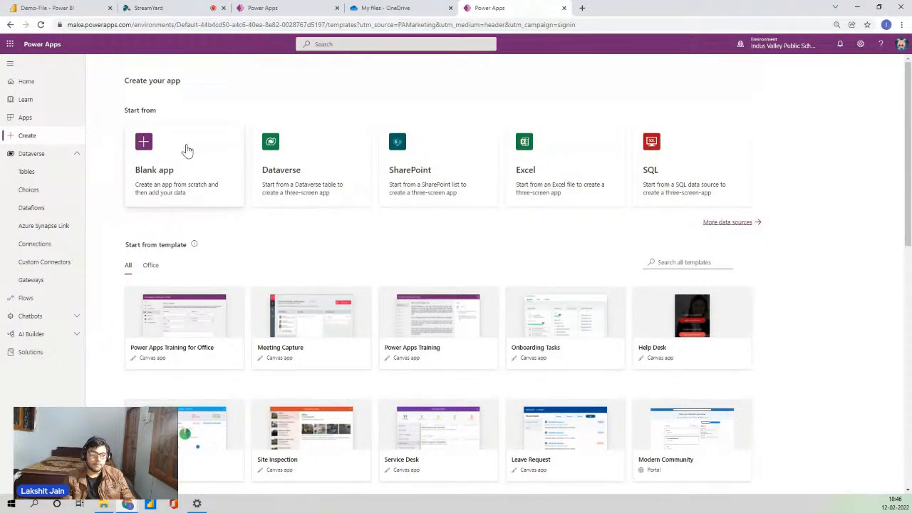
scroll(279, 119, down, 1)
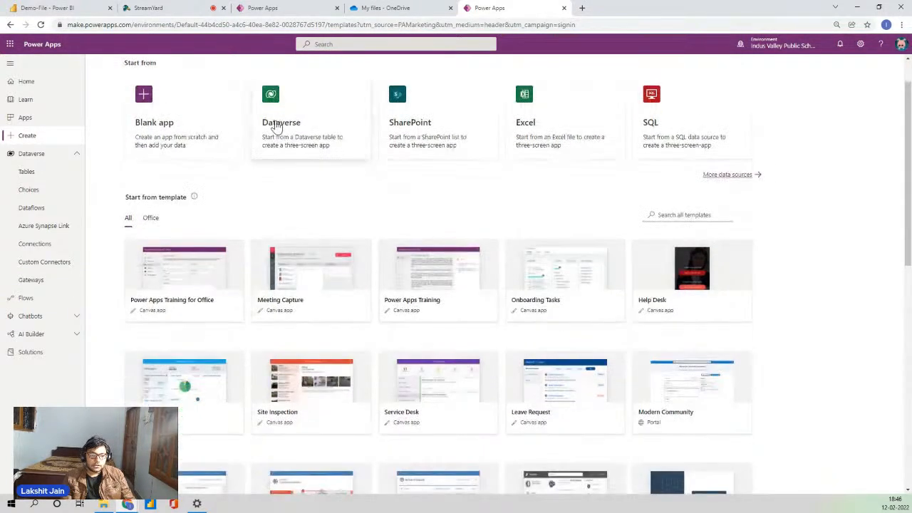
scroll(275, 122, up, 1)
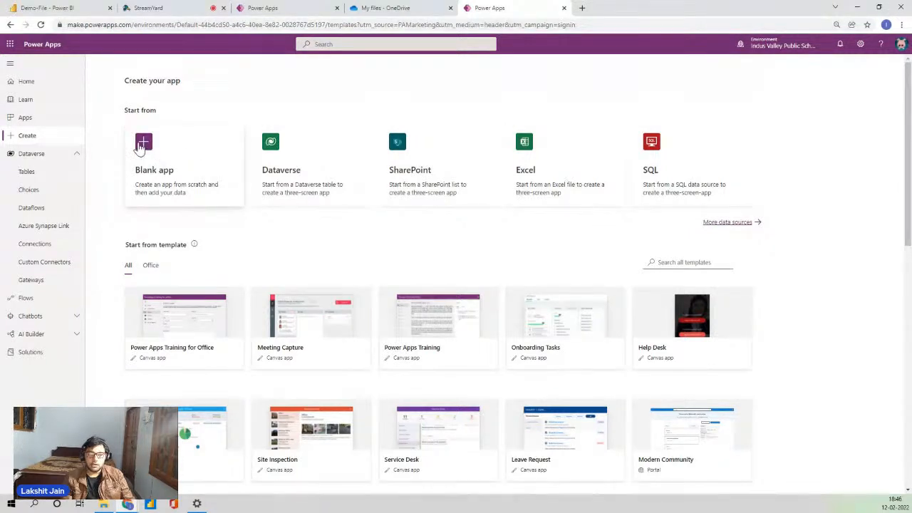
click(147, 145)
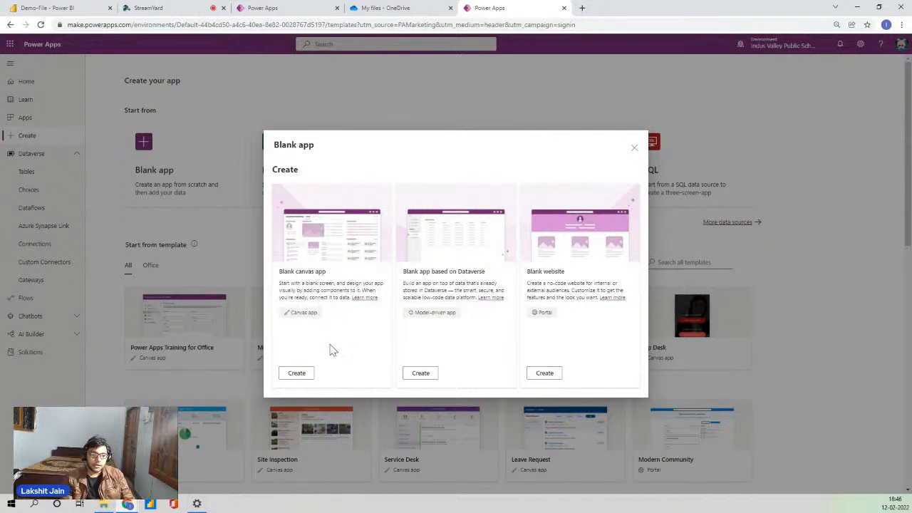
Create a blank Tablet canvas app named 'DemoAzurePowerApps' and skip the welcome prompt.
click(298, 373)
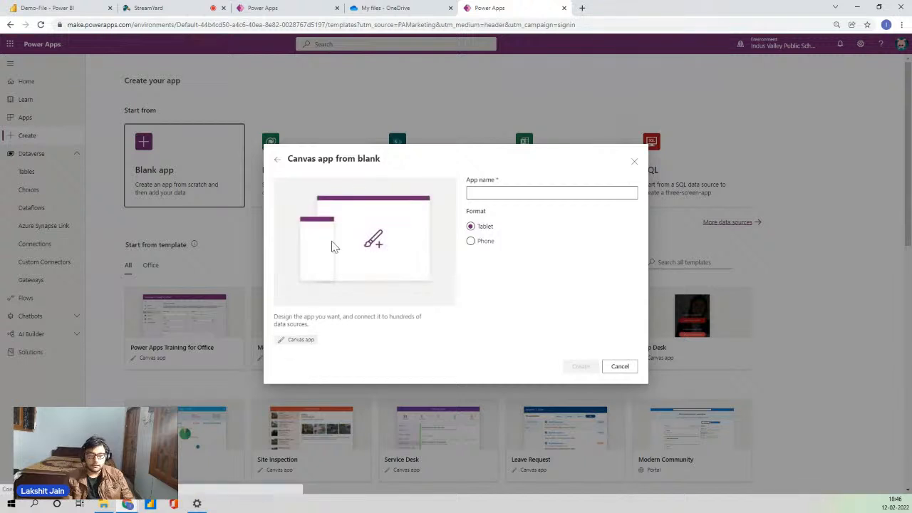
click(493, 192)
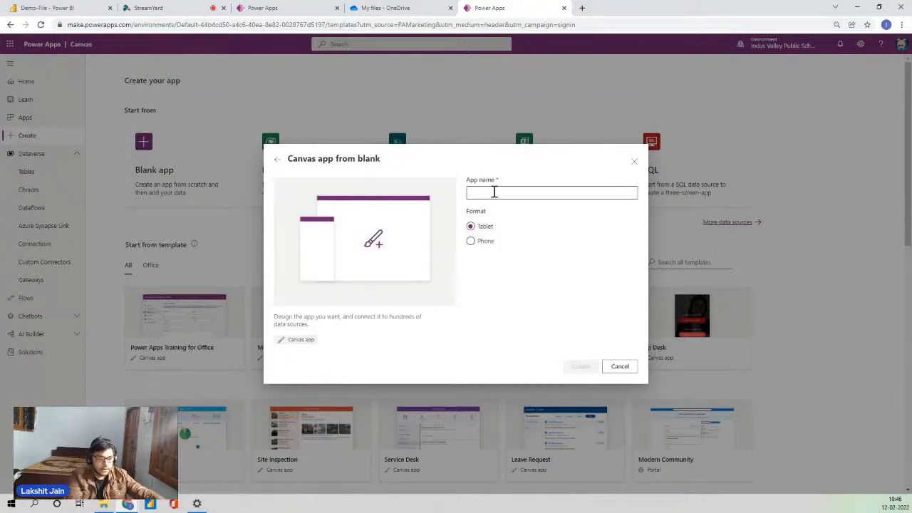
text(DEmo)
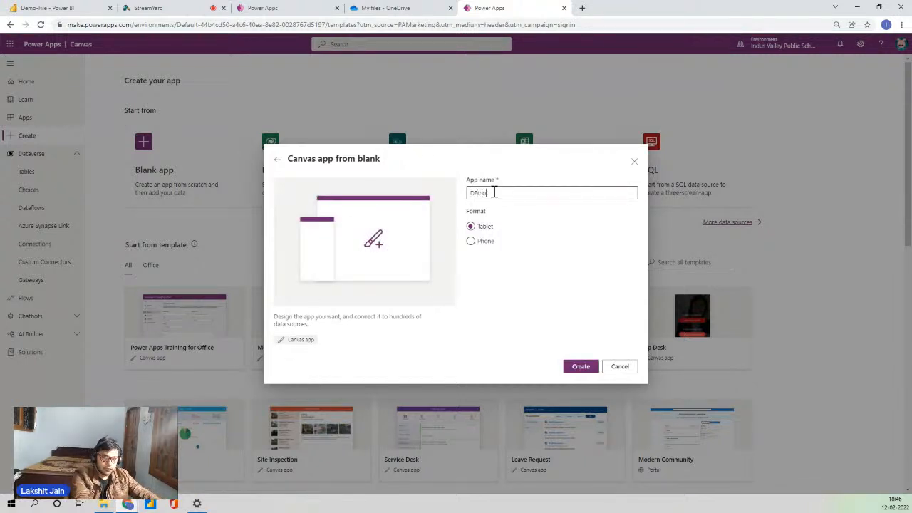
key(BackSpace)
key(BackSpace)
key(BackSpace)
key(BackSpace)
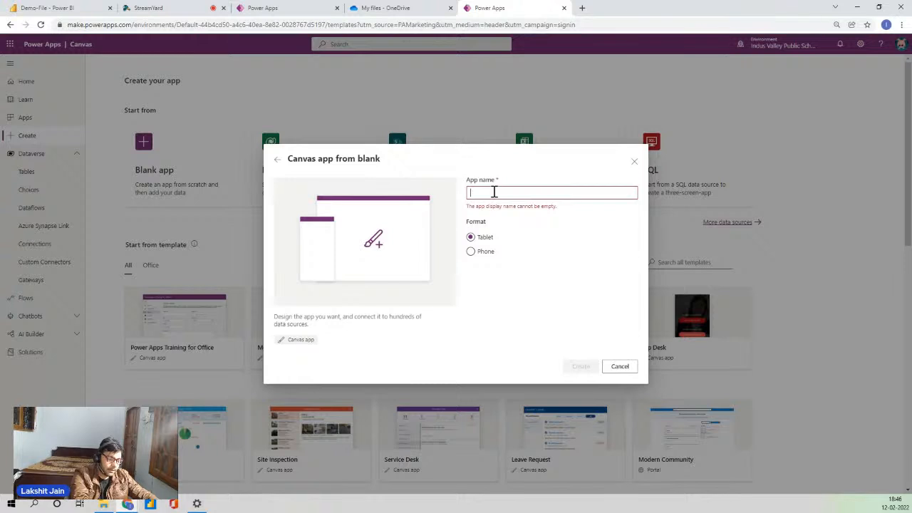
text(DemoAz)
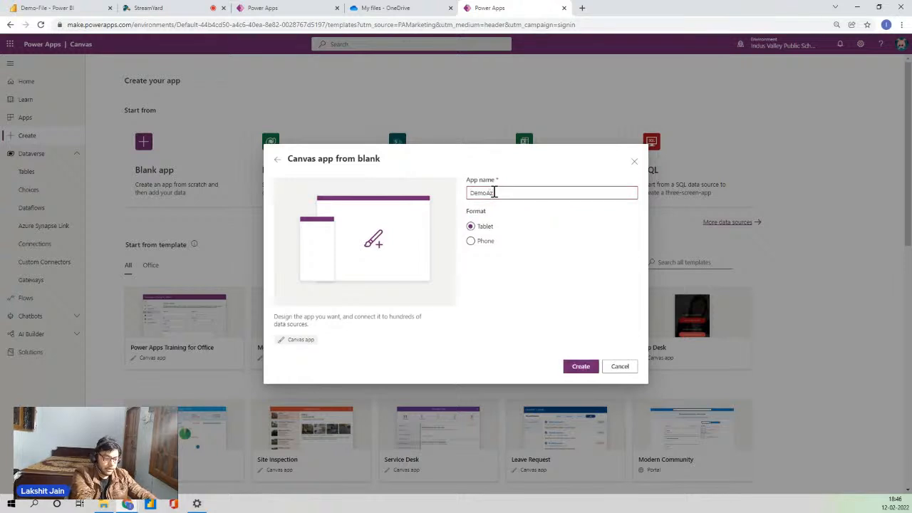
text(urePower)
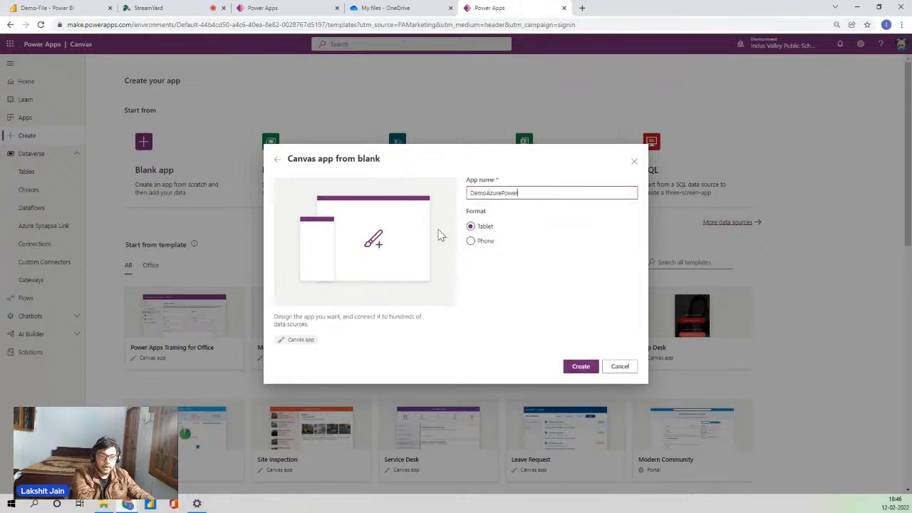
text(Apps)
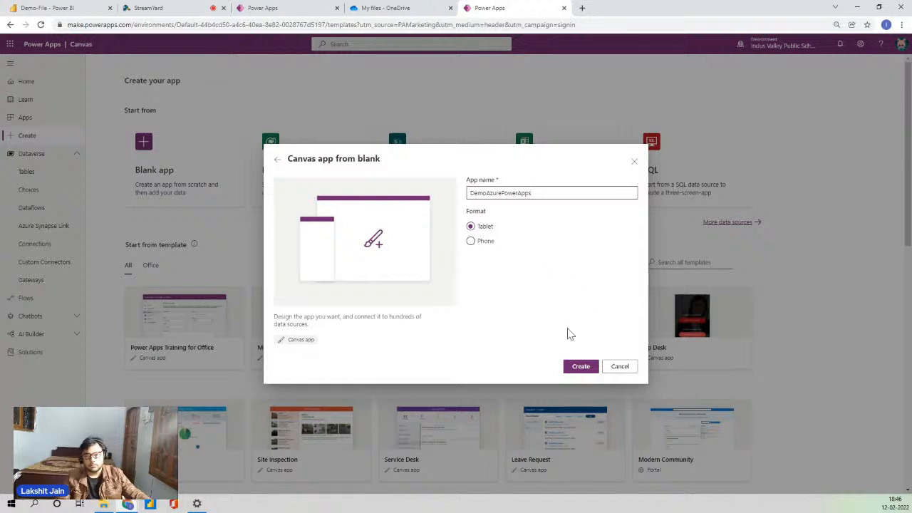
click(581, 367)
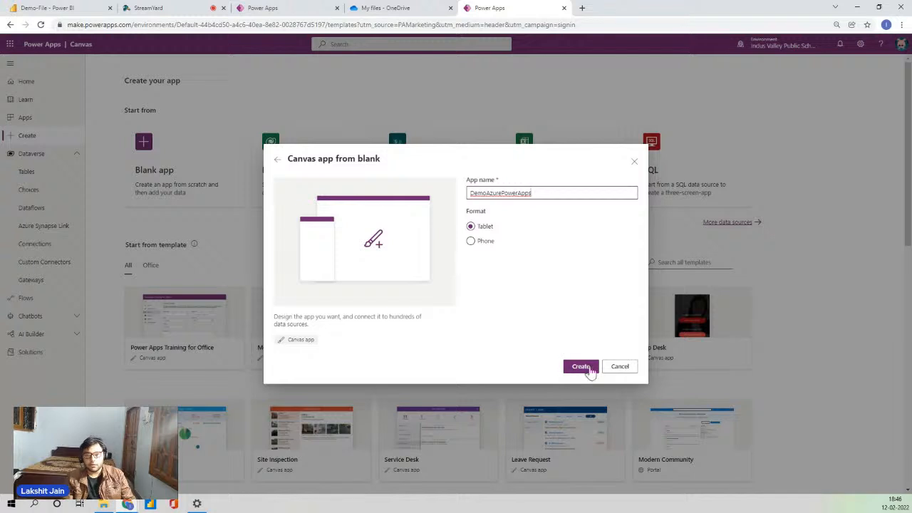
click(590, 368)
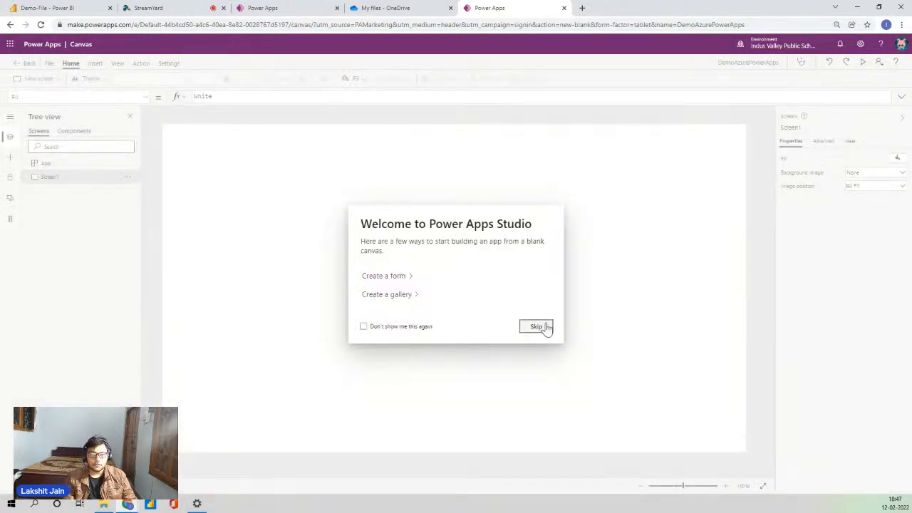
click(545, 327)
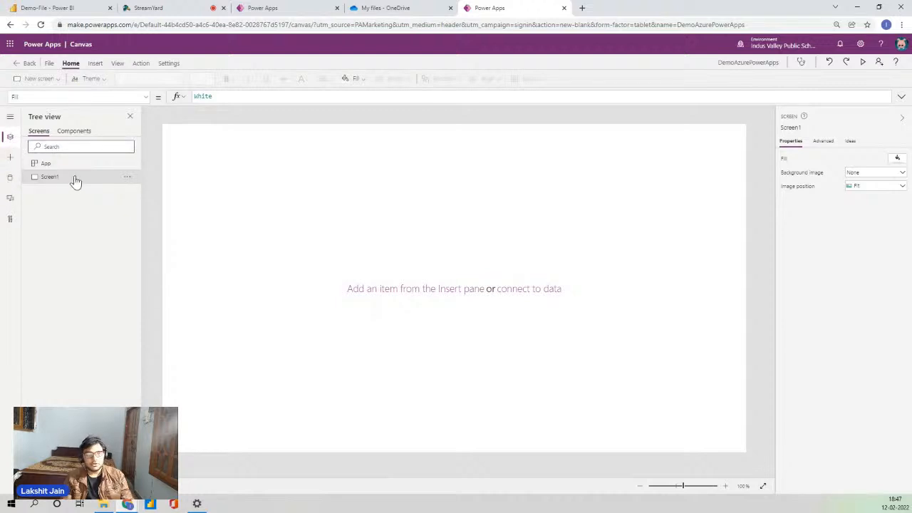
Add Button1 to Screen1 and show the Insert control list.
click(95, 63)
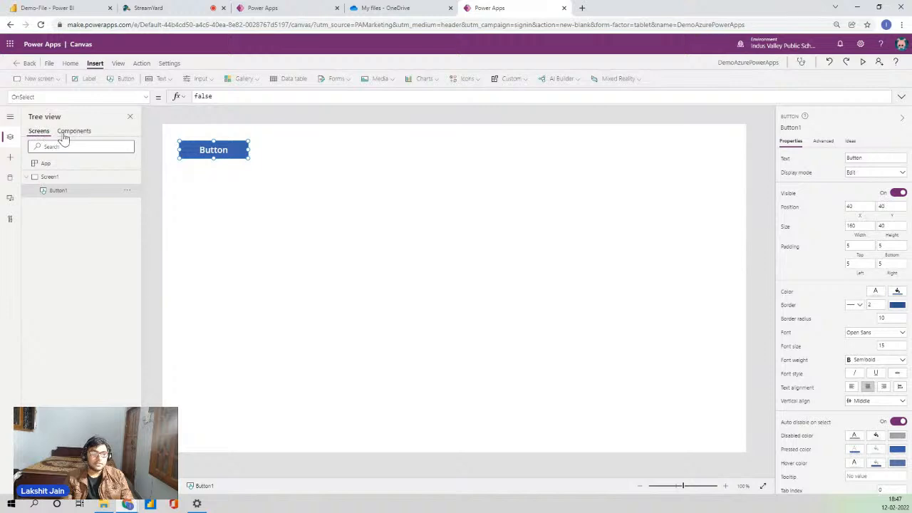
click(8, 159)
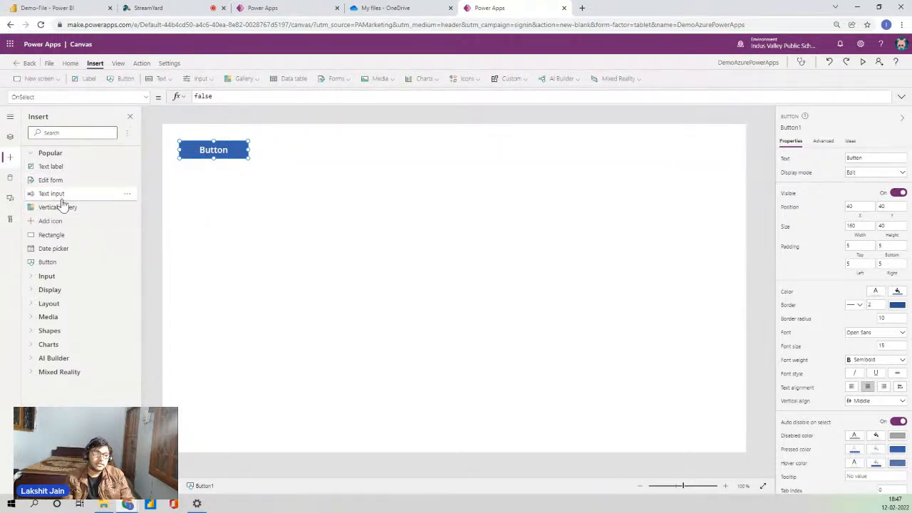
Open the Data pane's Add data list, then dismiss it by clicking the screen.
click(8, 178)
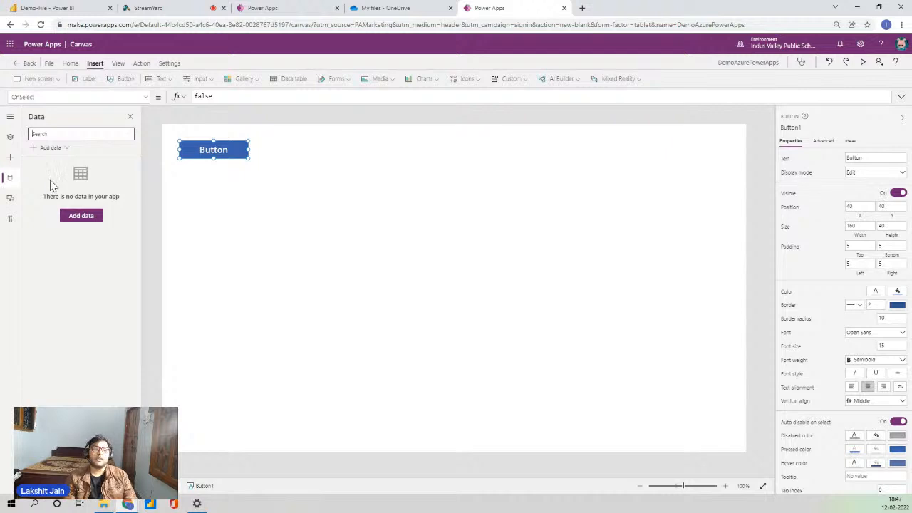
click(51, 148)
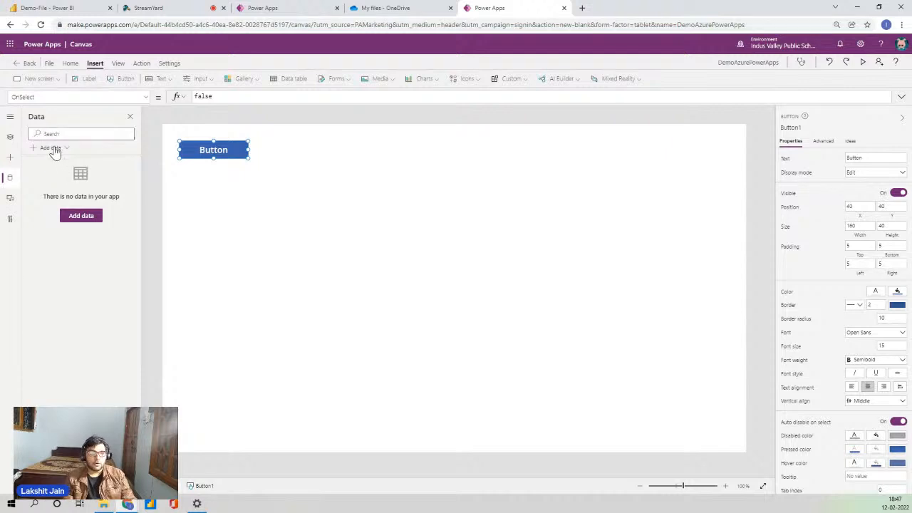
click(190, 229)
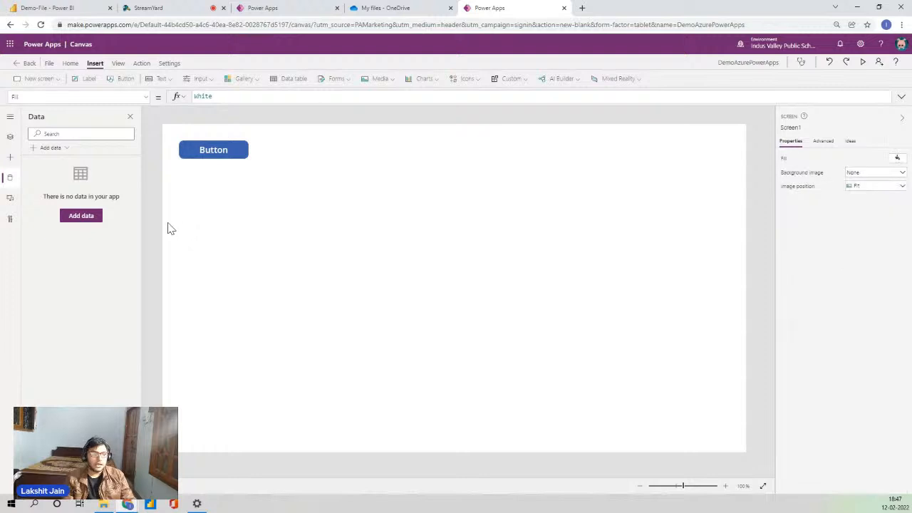
Open the Media pane's Upload file dialog, cancel it, and go to Save as.
click(9, 199)
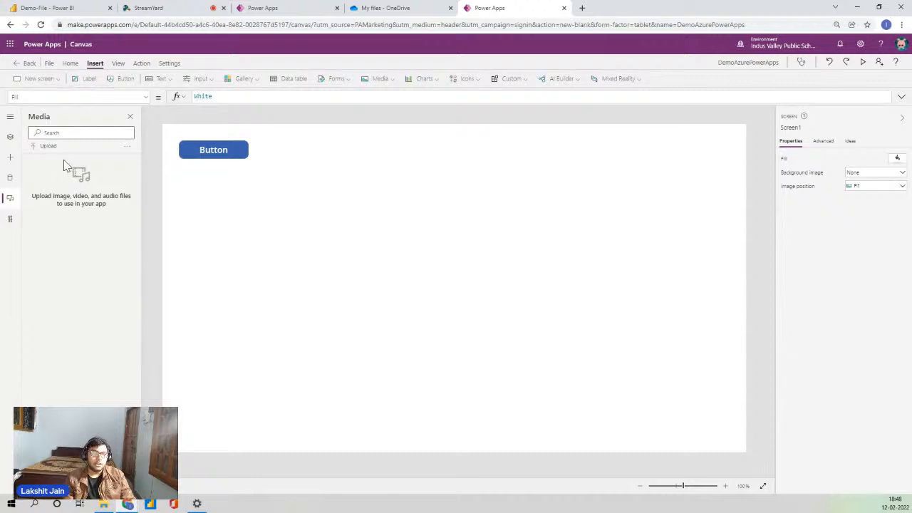
click(44, 147)
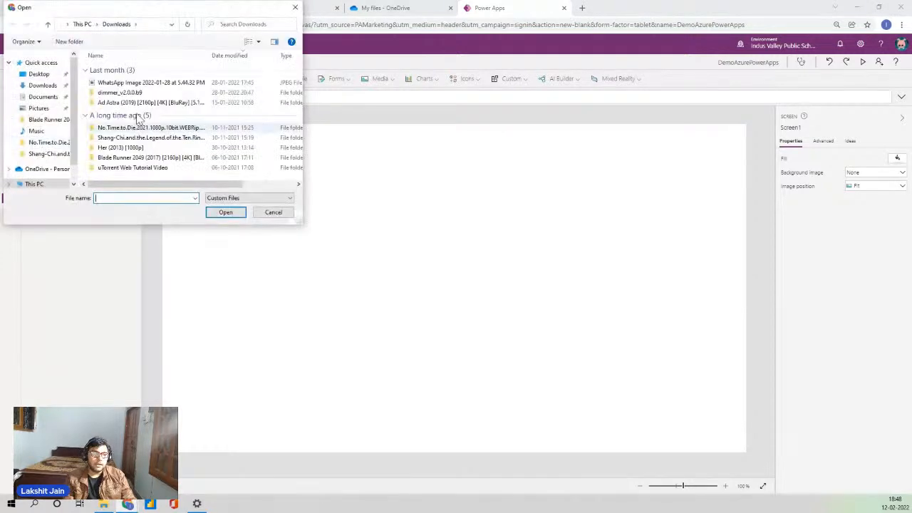
click(295, 8)
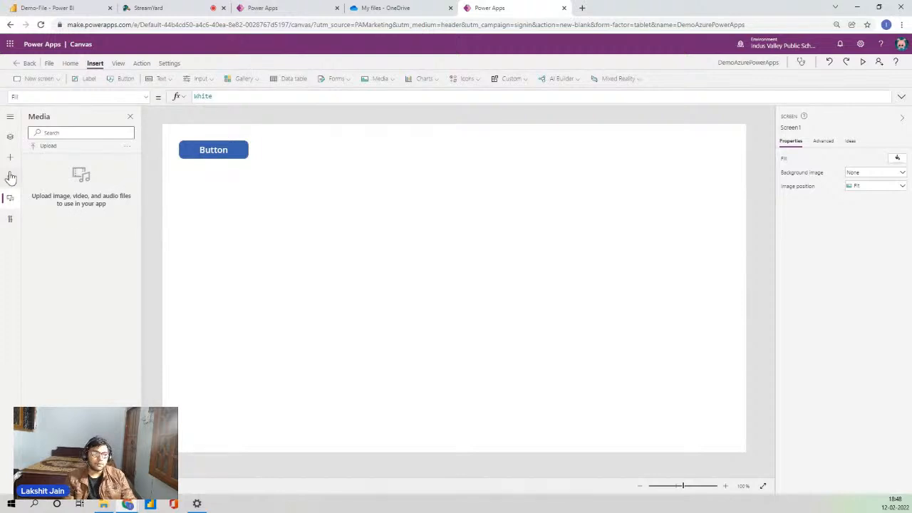
click(51, 65)
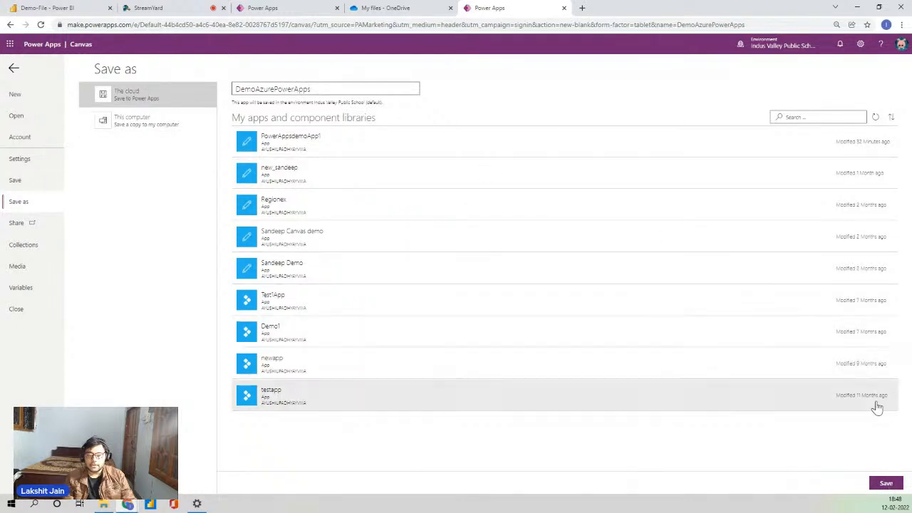
Save the app to the cloud as DemoAzurePowerApps, then open Share from the left menu.
click(886, 482)
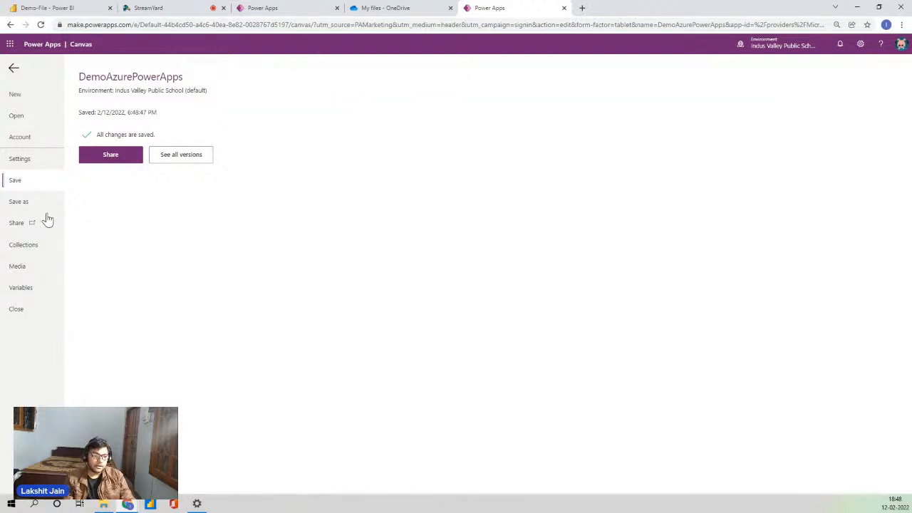
click(24, 224)
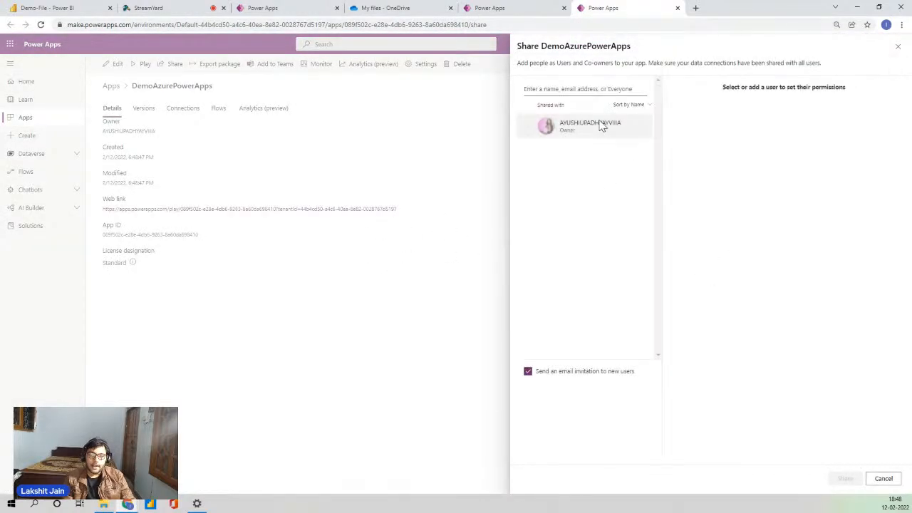
Search for and add a user, toggle Co-owner on and off, then close the Share tab without sharing.
click(567, 88)
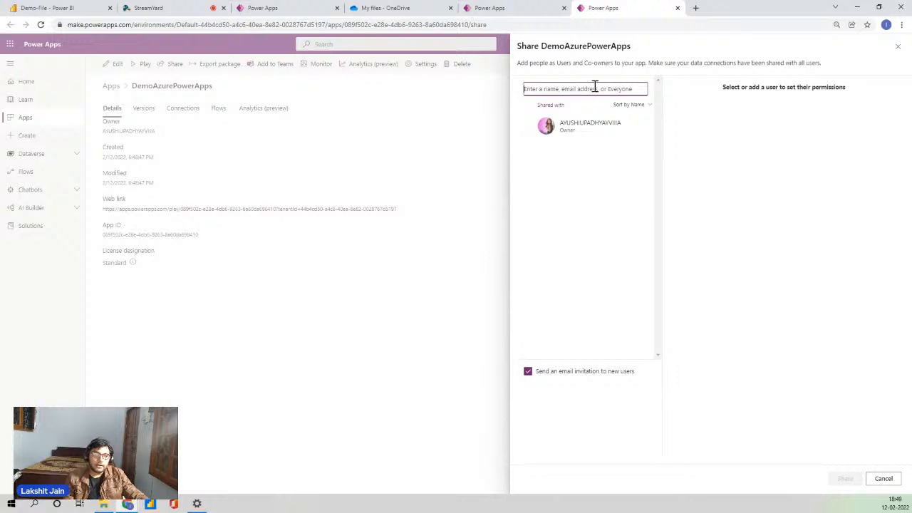
text(rahul)
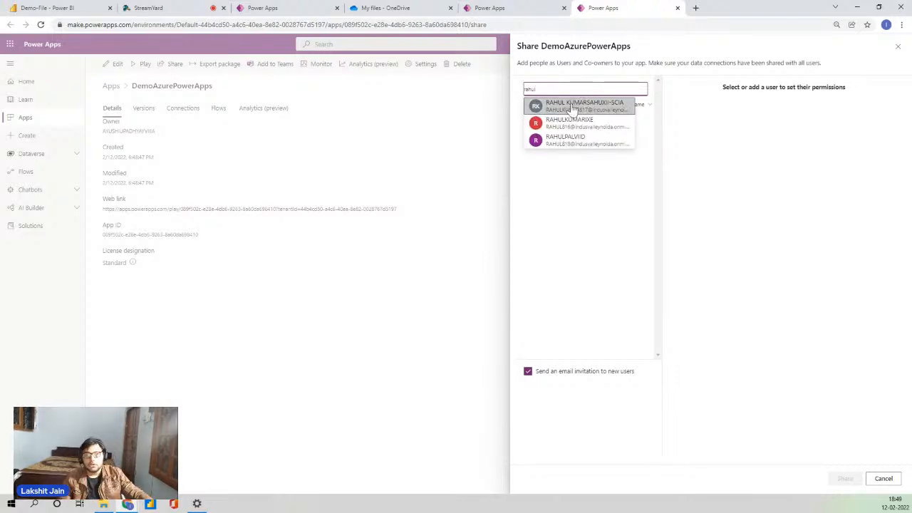
click(578, 104)
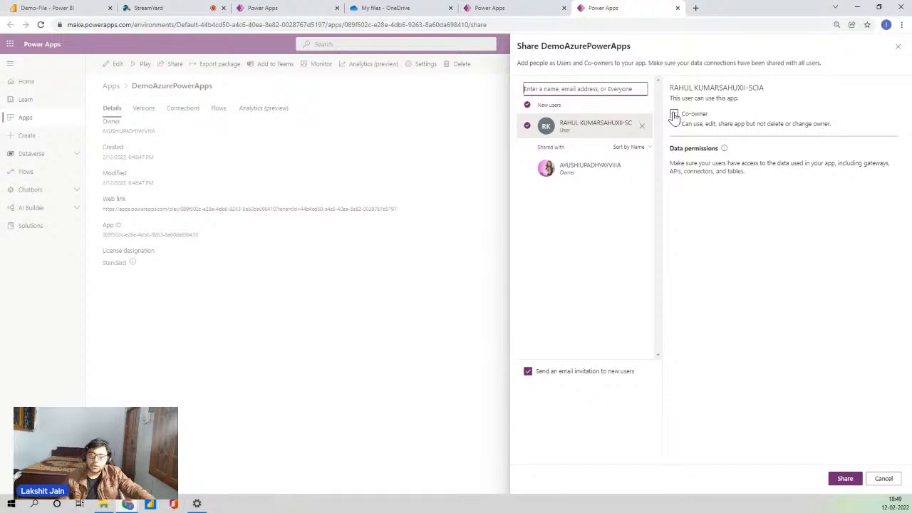
click(675, 115)
click(675, 115)
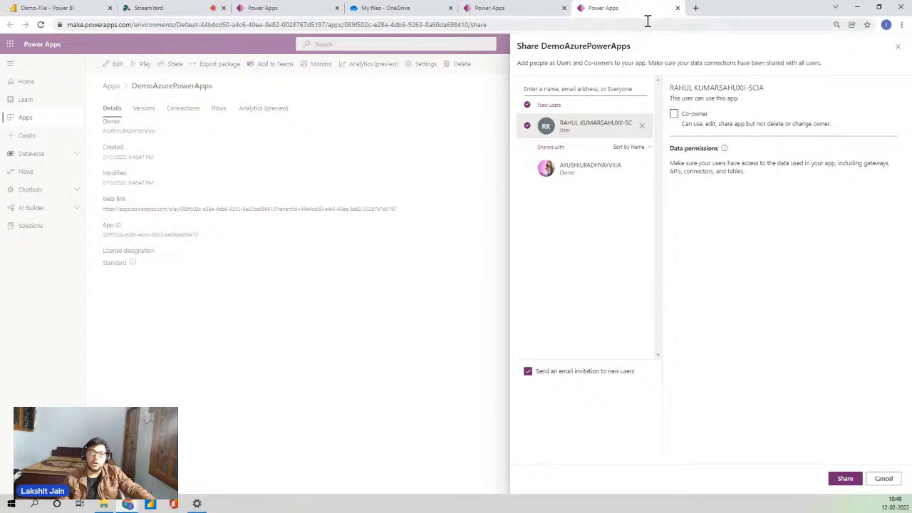
click(677, 8)
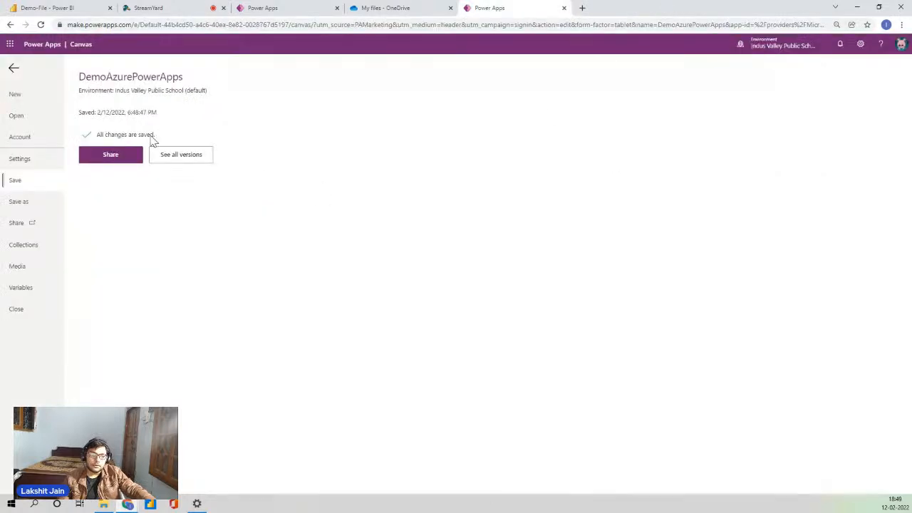
click(22, 160)
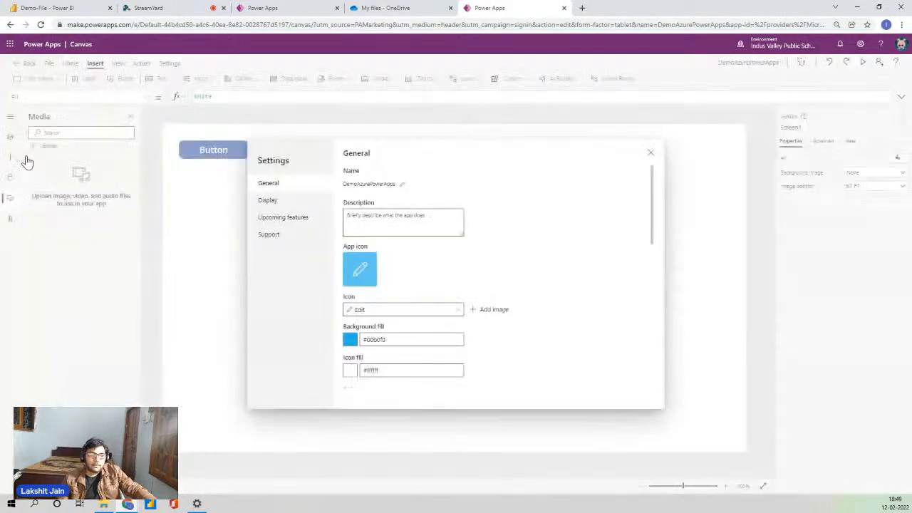
scroll(385, 299, down, 3)
scroll(385, 260, up, 2)
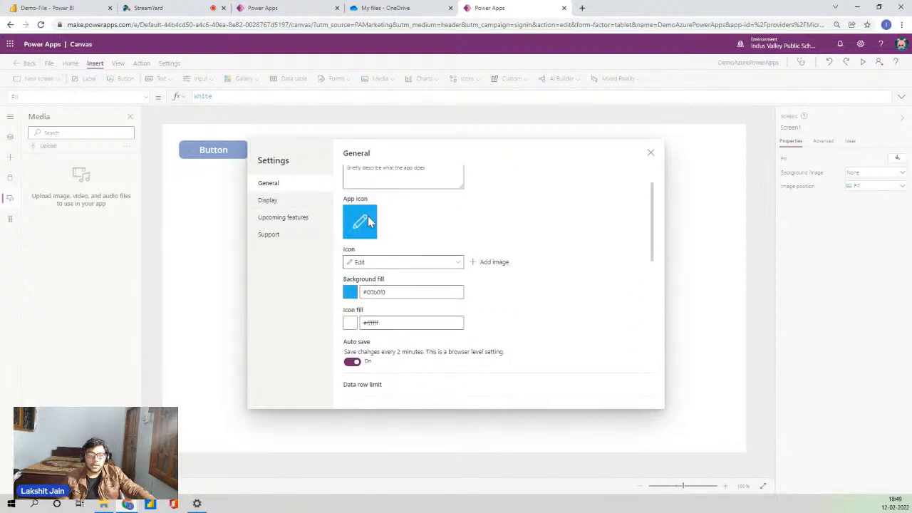
scroll(371, 243, down, 2)
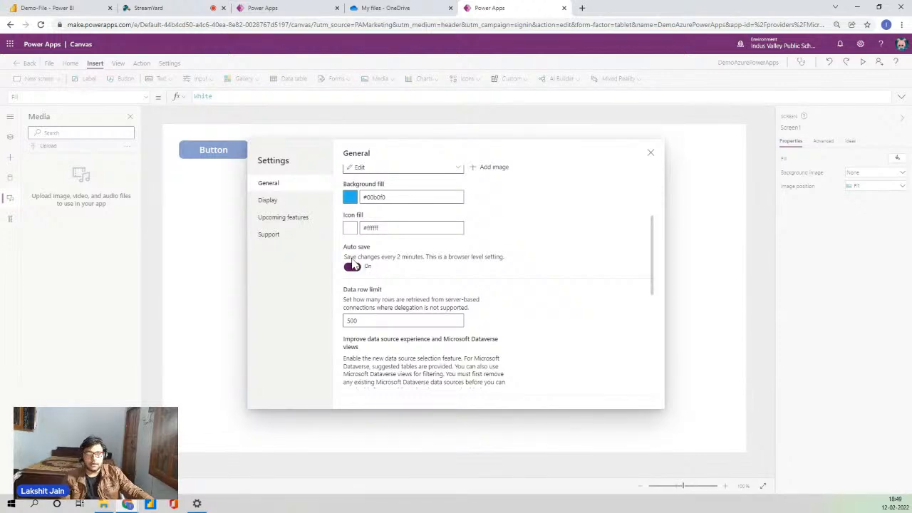
click(294, 204)
scroll(501, 268, down, 3)
scroll(456, 260, up, 3)
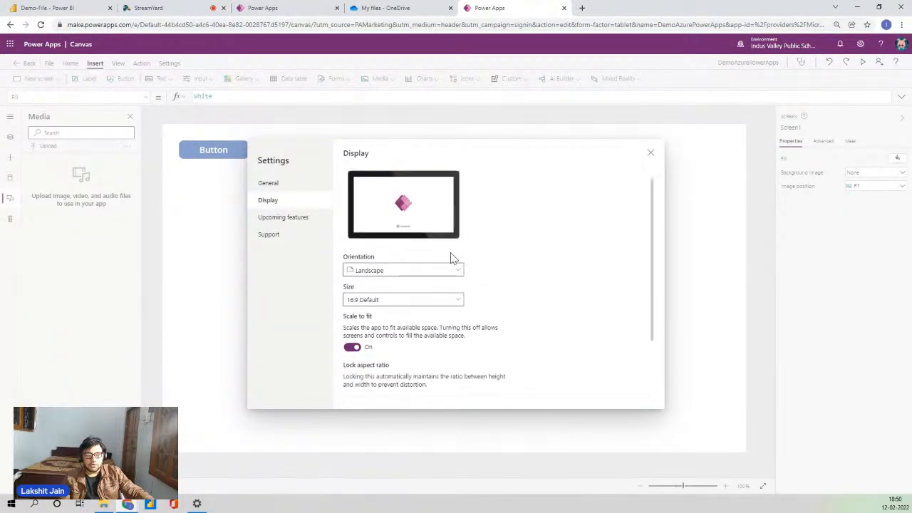
scroll(451, 258, up, 1)
click(426, 289)
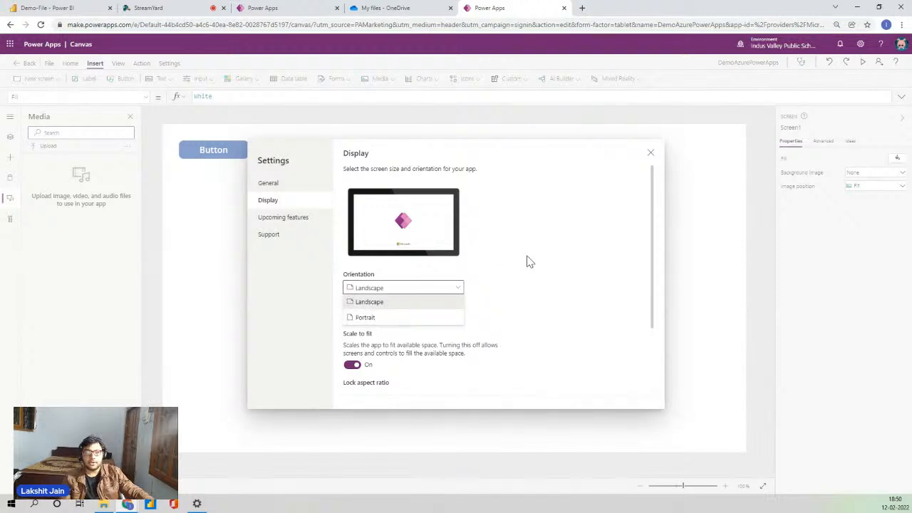
click(588, 191)
click(651, 154)
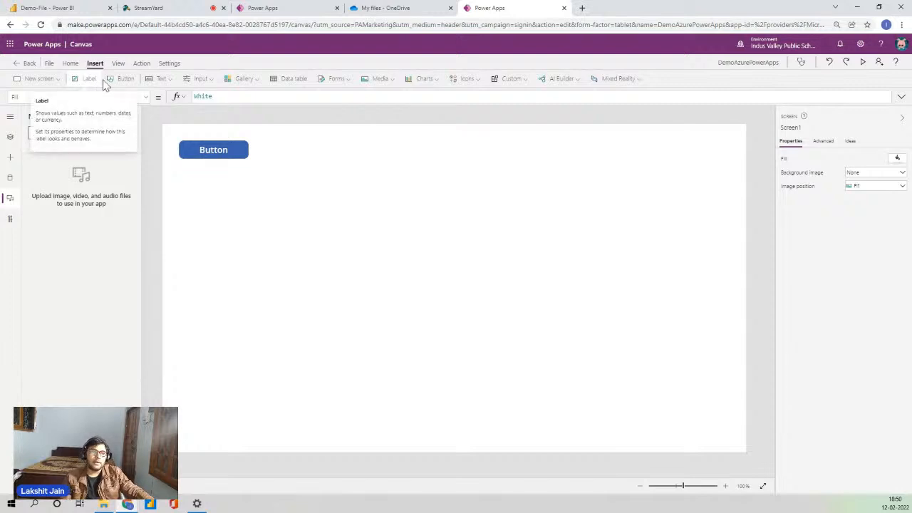
click(199, 81)
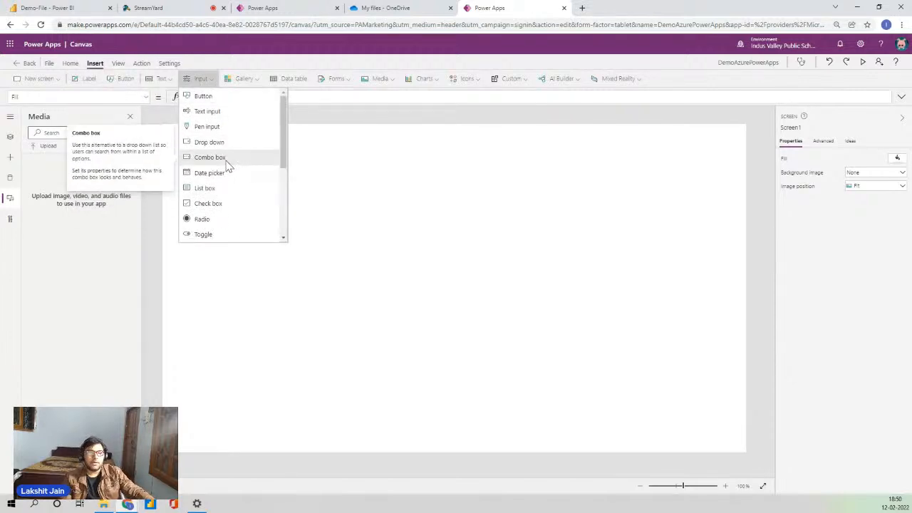
scroll(240, 193, down, 2)
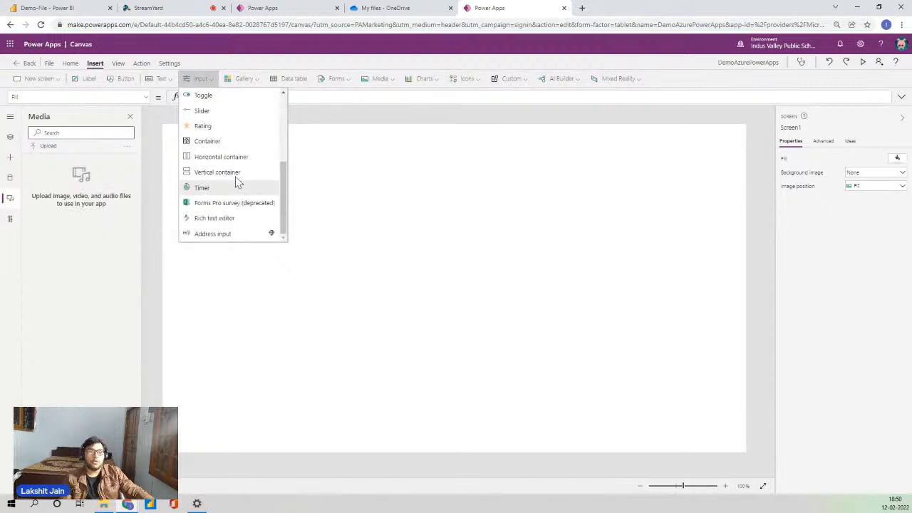
scroll(236, 171, up, 2)
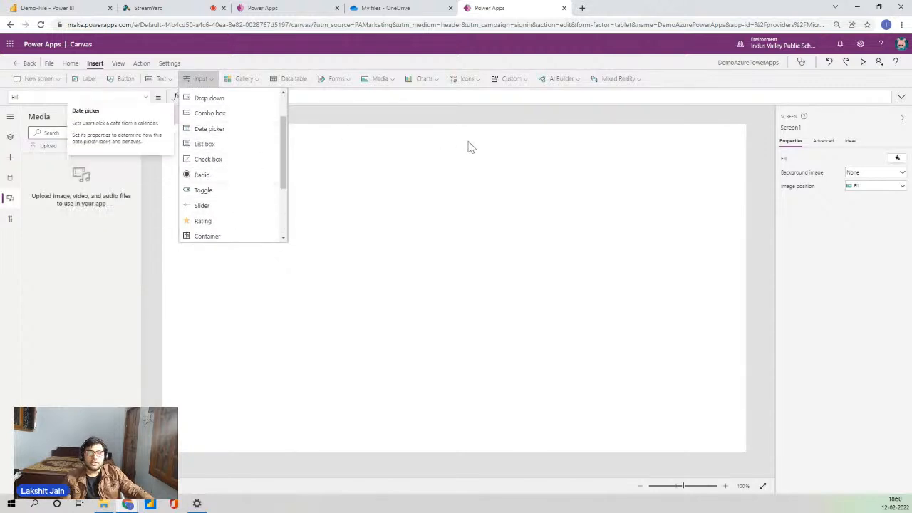
click(494, 180)
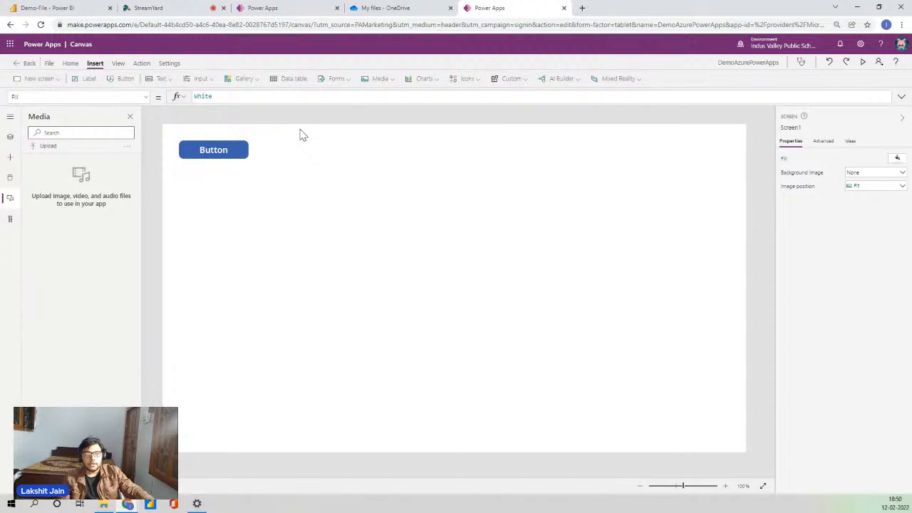
click(251, 83)
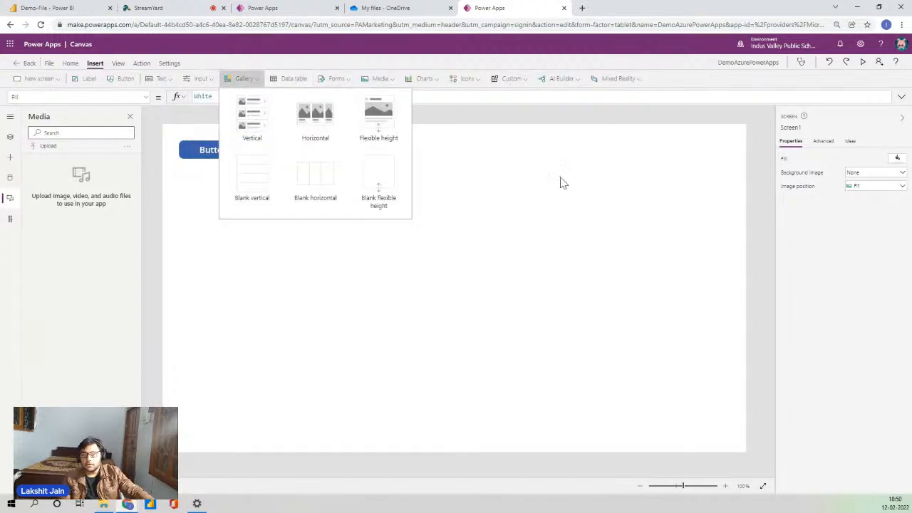
click(604, 210)
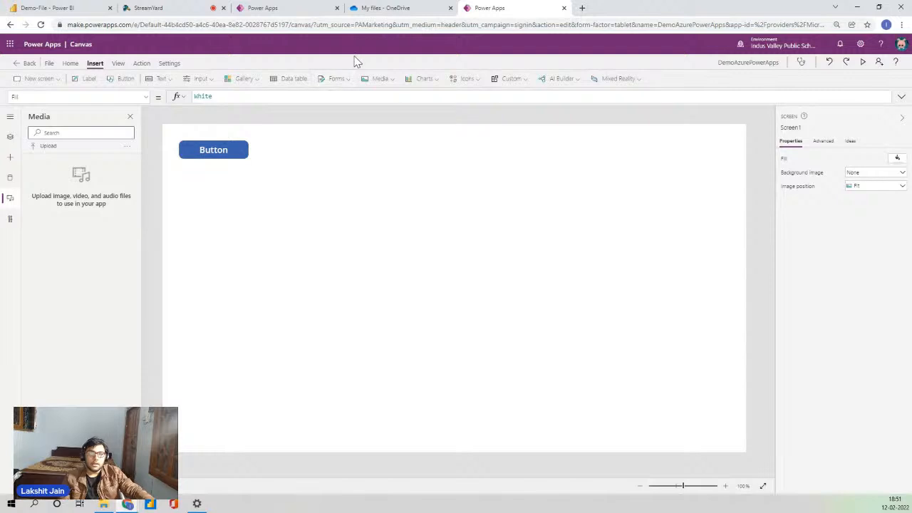
click(340, 78)
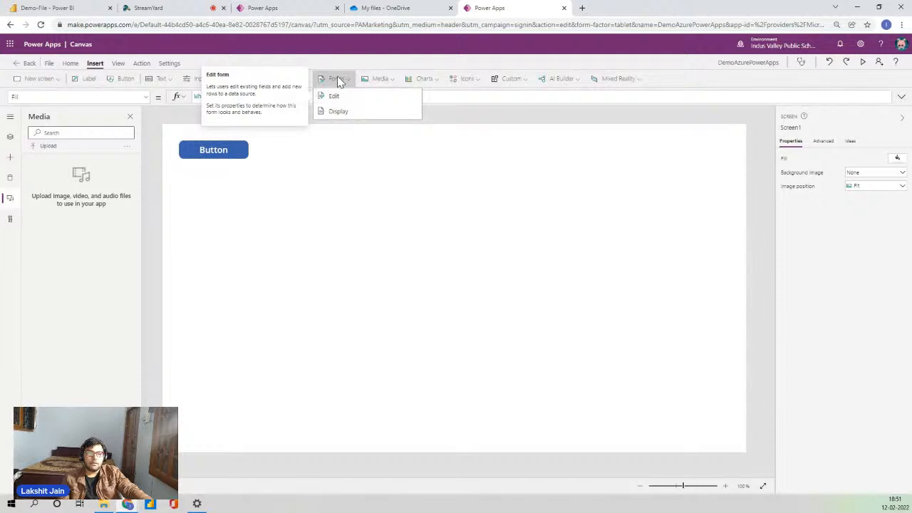
click(419, 65)
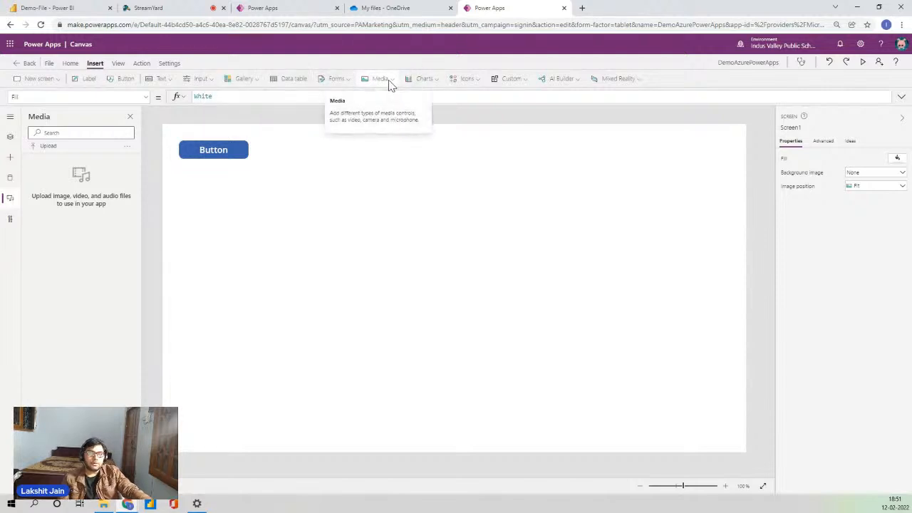
click(391, 82)
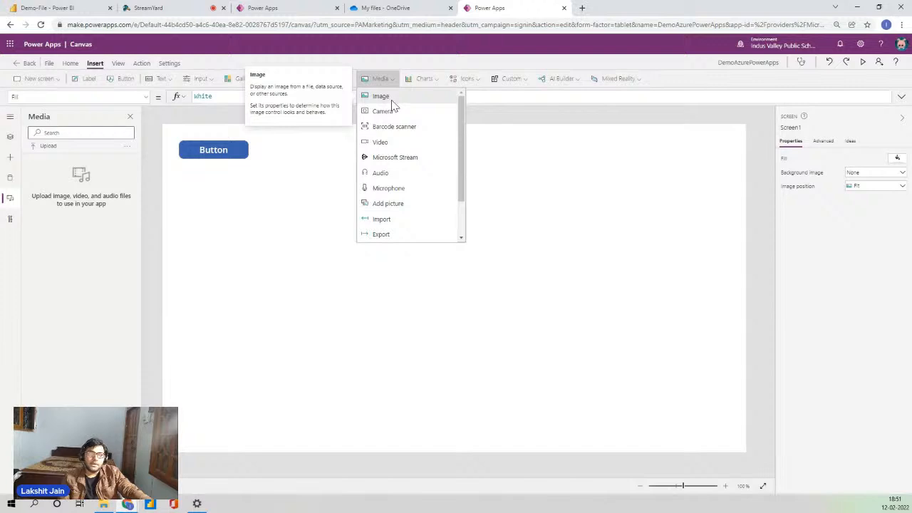
click(437, 77)
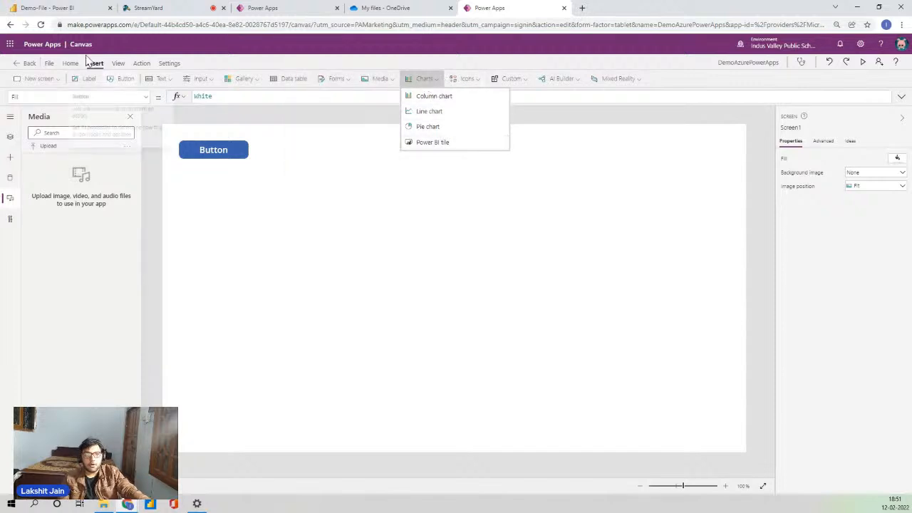
click(91, 10)
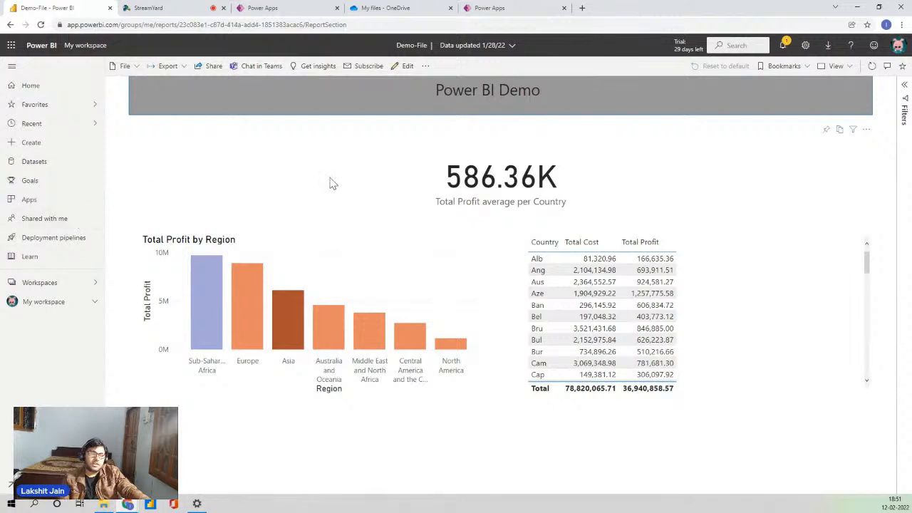
click(490, 8)
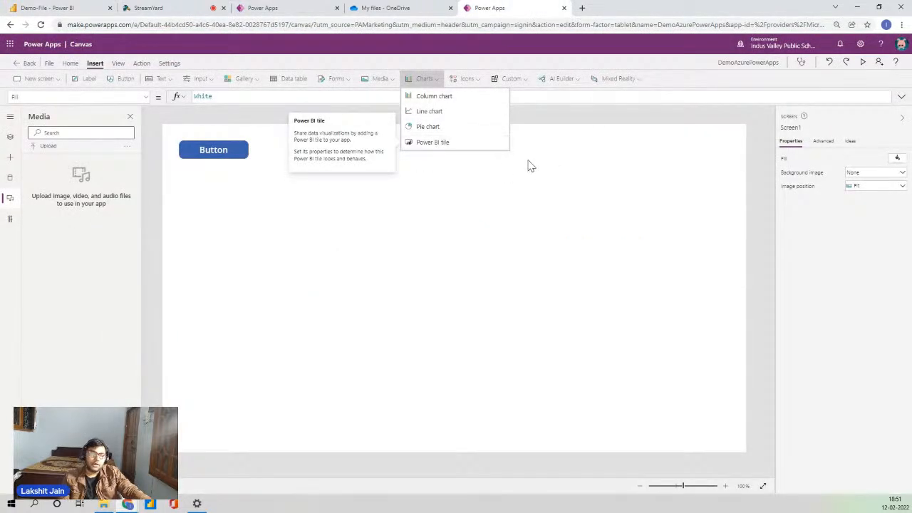
Close the Charts list and browse the Icons and Custom dropdowns without inserting anything.
click(609, 199)
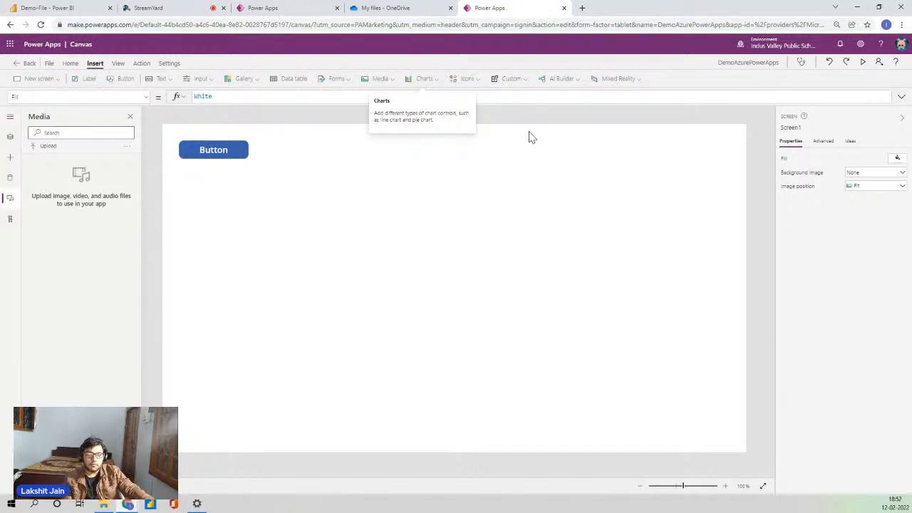
click(479, 78)
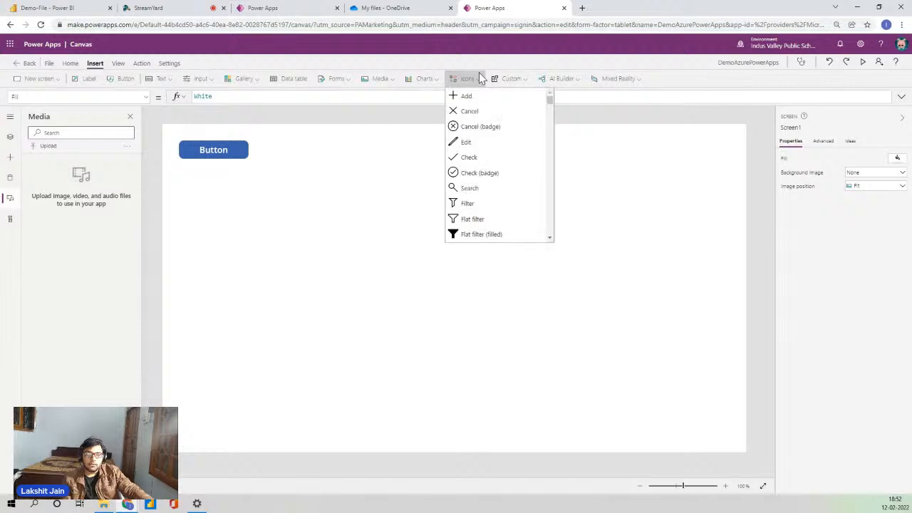
scroll(518, 163, down, 2)
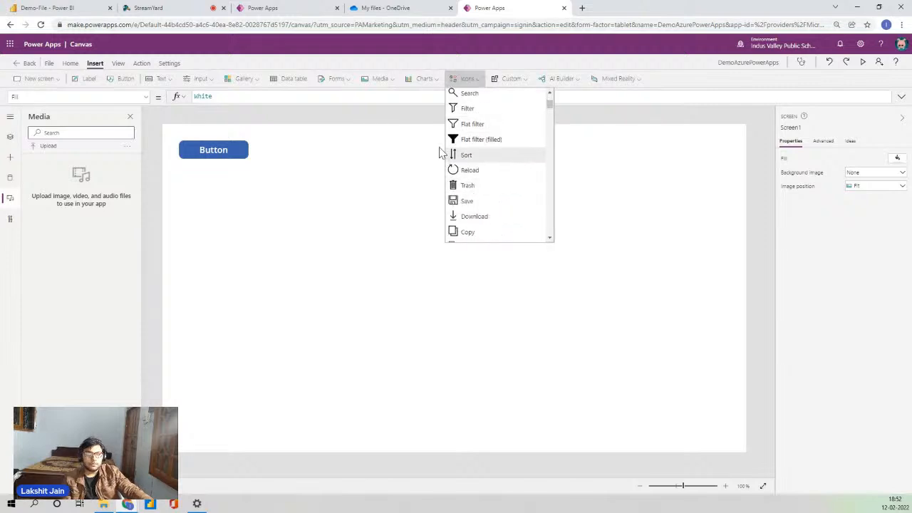
scroll(536, 188, up, 2)
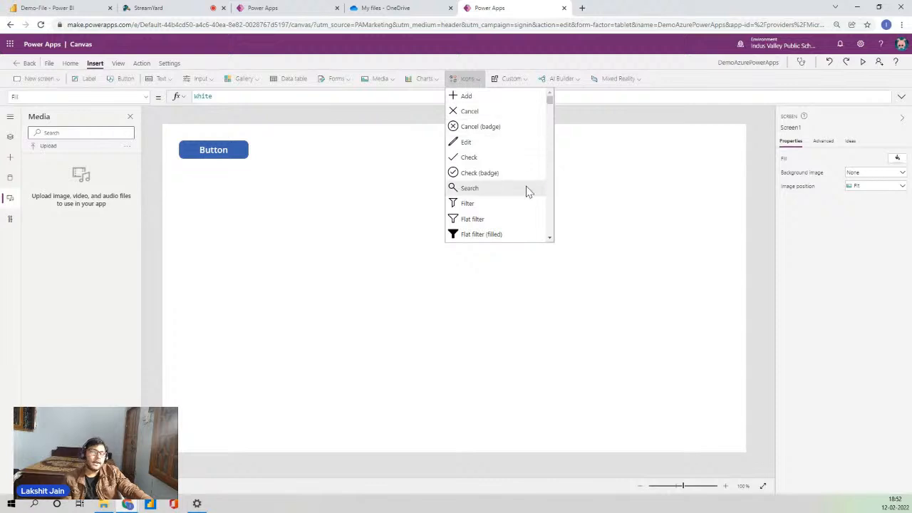
click(647, 171)
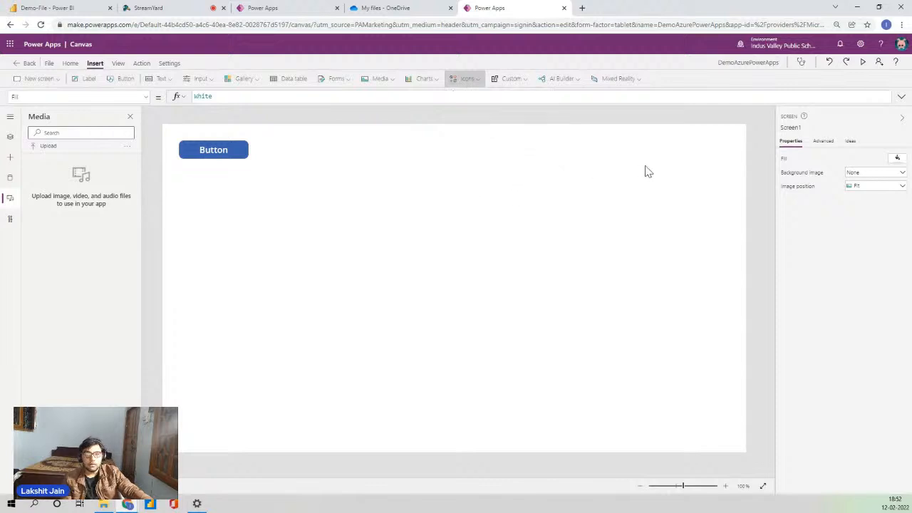
click(517, 81)
click(472, 231)
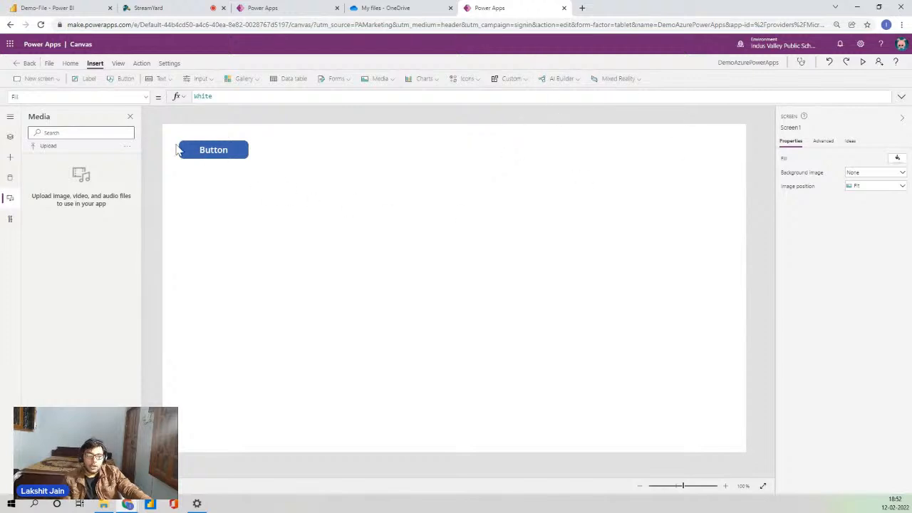
Show the Tree view, then switch between the View and Action tabs.
click(7, 142)
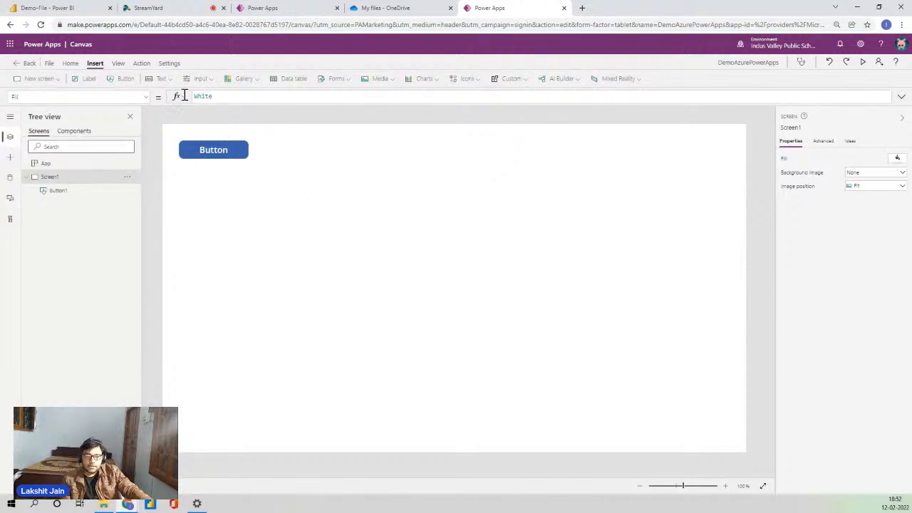
click(117, 64)
click(141, 64)
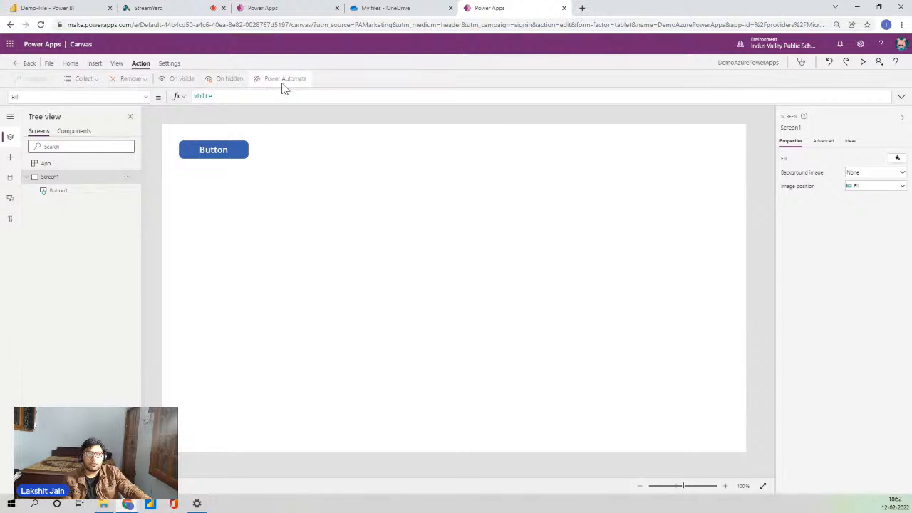
click(117, 64)
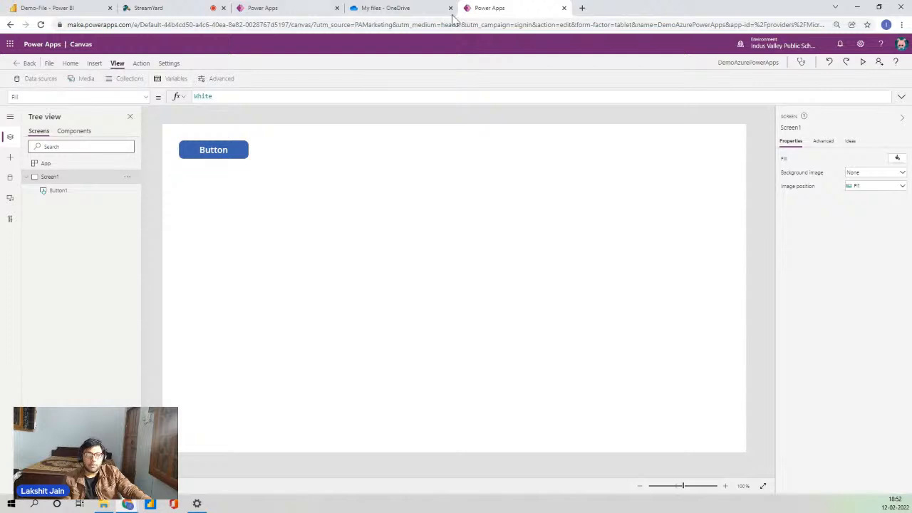
Drag Button1 from the top-left corner to near the screen centre at 395, 200.
drag(231, 153, 383, 218)
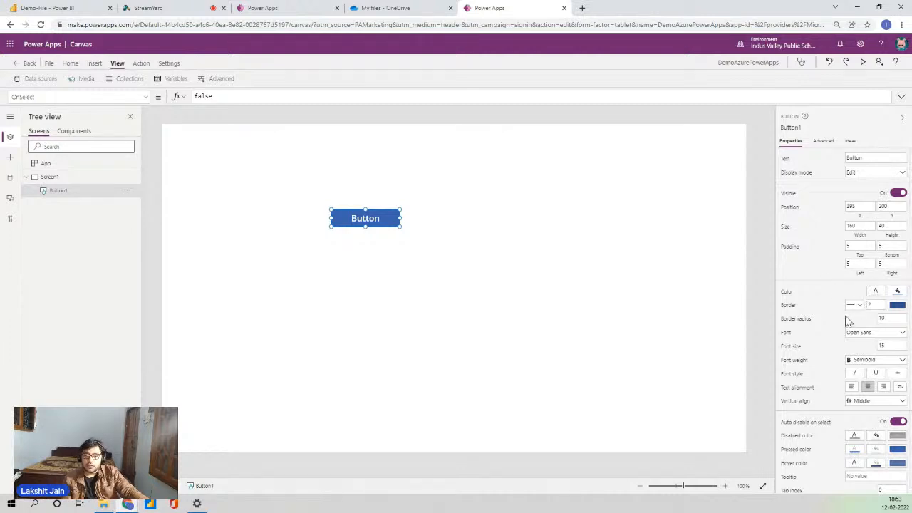
scroll(882, 332, down, 1)
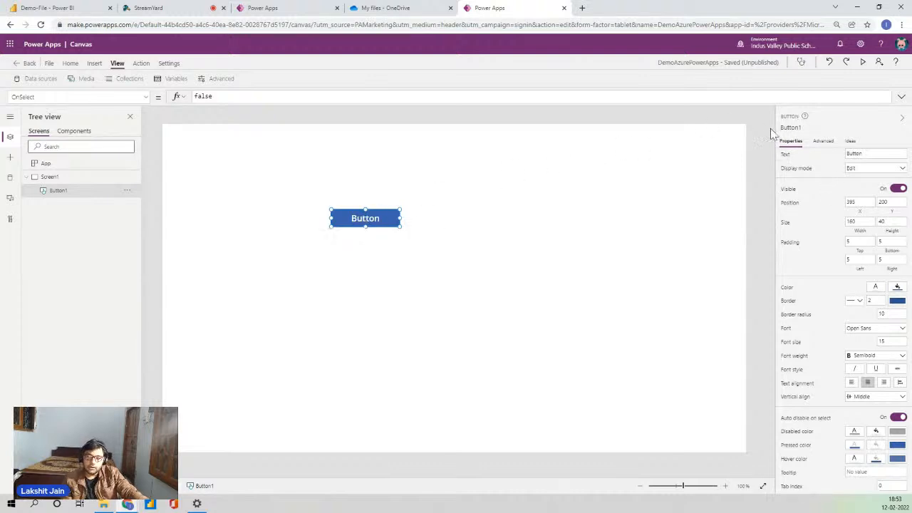
click(822, 145)
scroll(822, 252, down, 10)
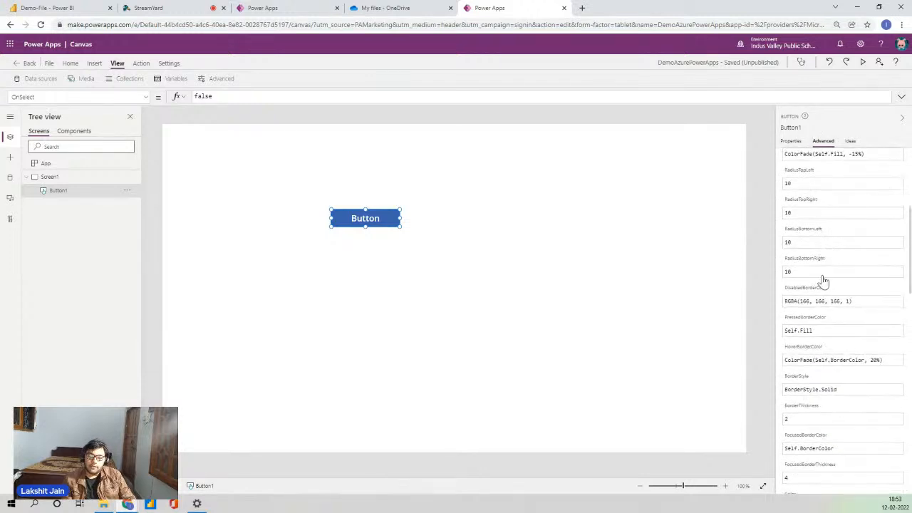
scroll(834, 339, up, 10)
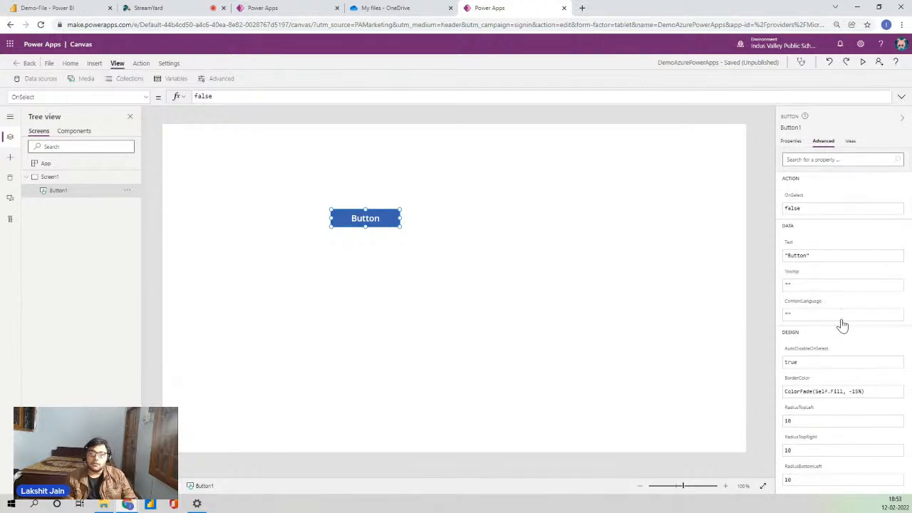
click(847, 149)
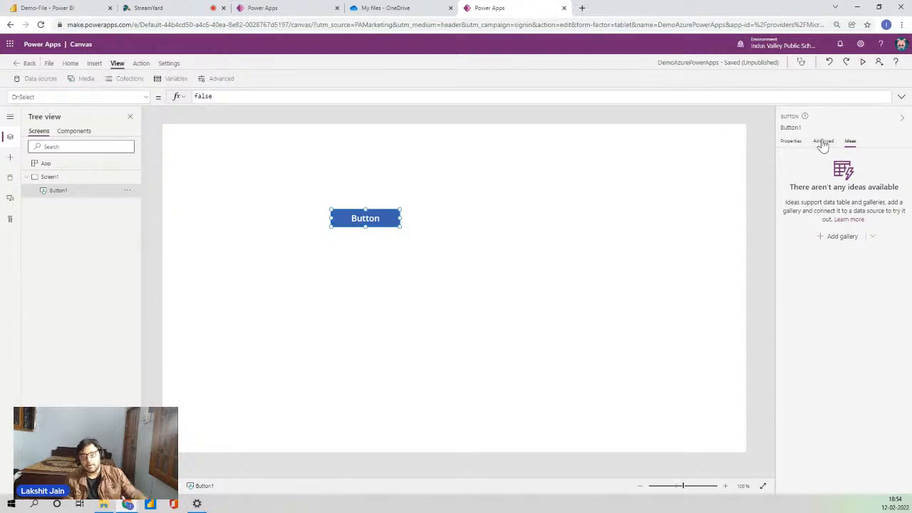
click(824, 143)
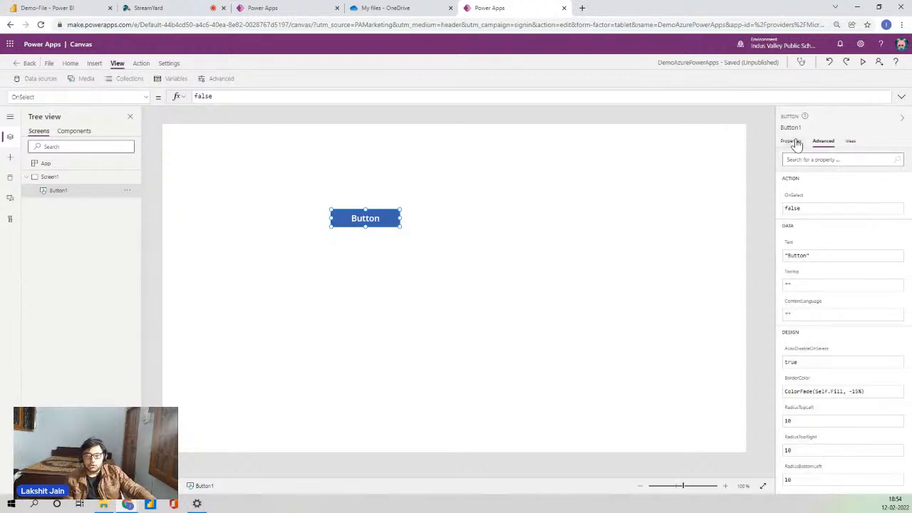
click(795, 143)
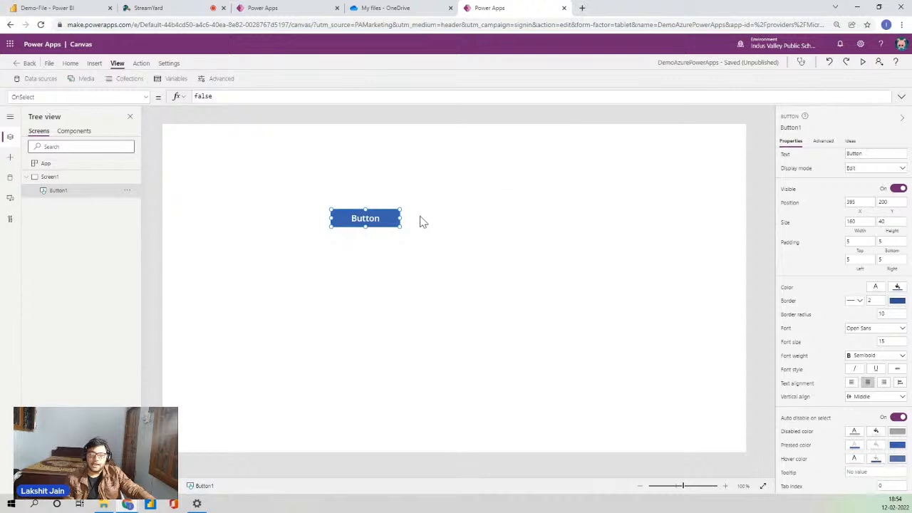
Move Button1 to 245, 110, then delete it, leaving Screen1 empty.
drag(375, 219, 310, 181)
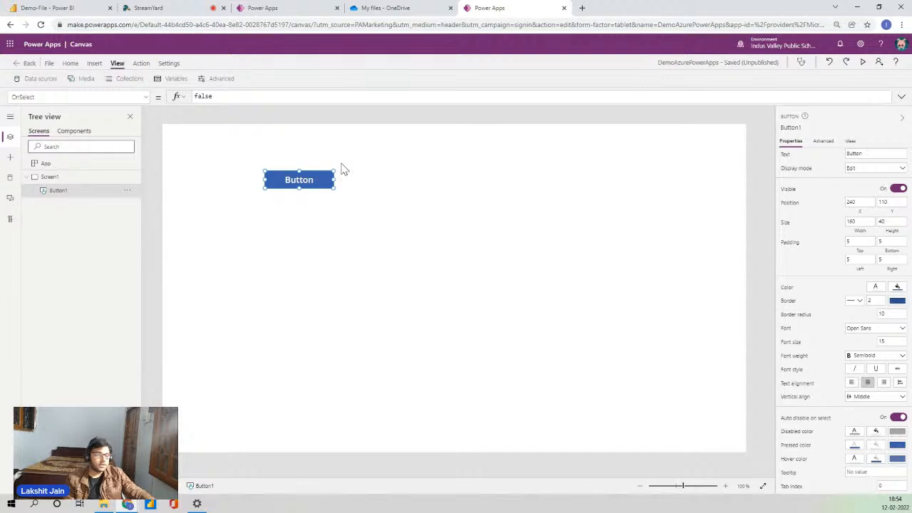
click(353, 223)
click(308, 174)
key(Delete)
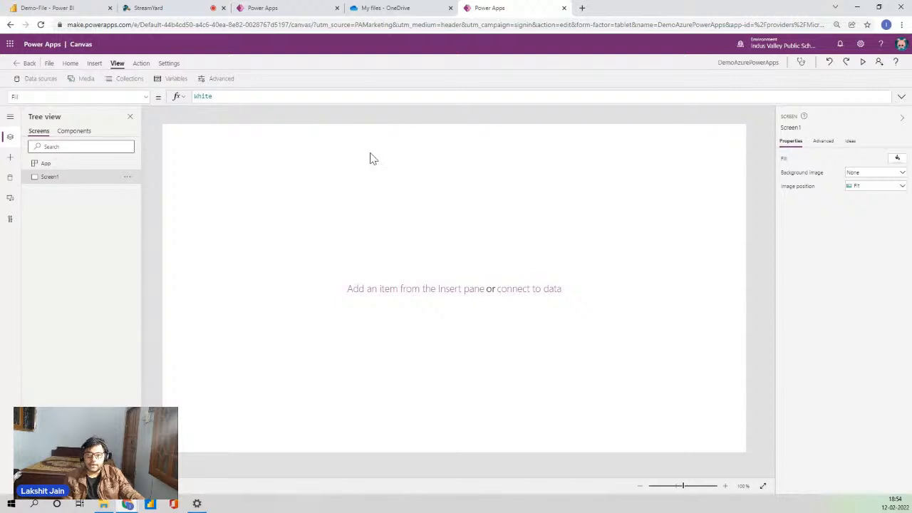
click(71, 64)
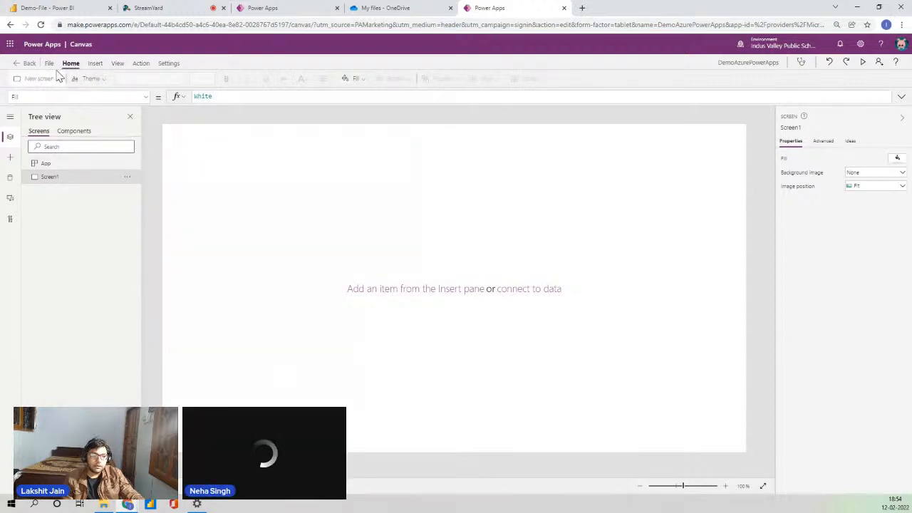
Insert a Rectangle from the Icons dropdown onto Screen1.
click(95, 64)
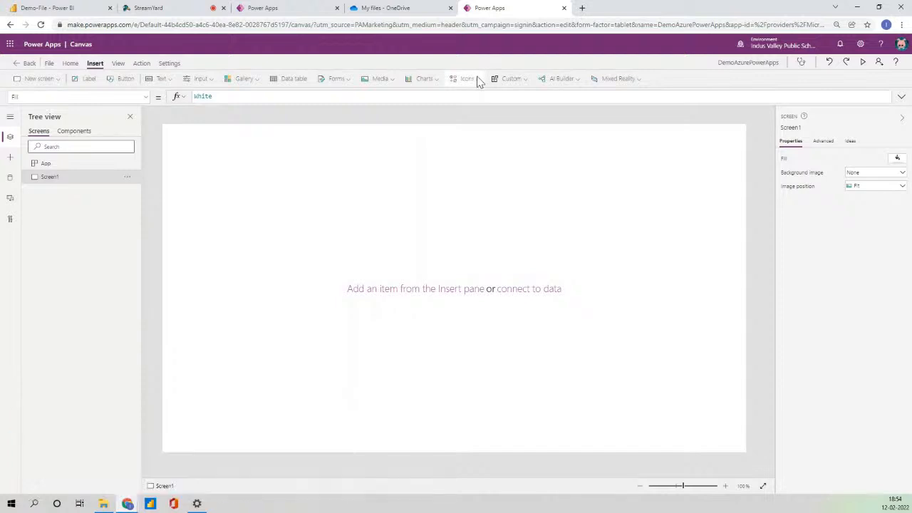
click(474, 78)
drag(547, 112, 541, 245)
scroll(509, 173, up, 2)
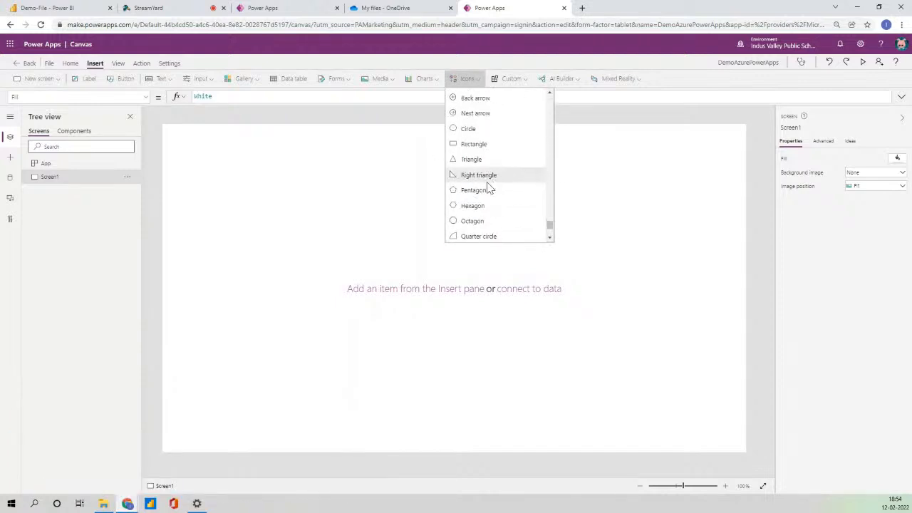
click(479, 143)
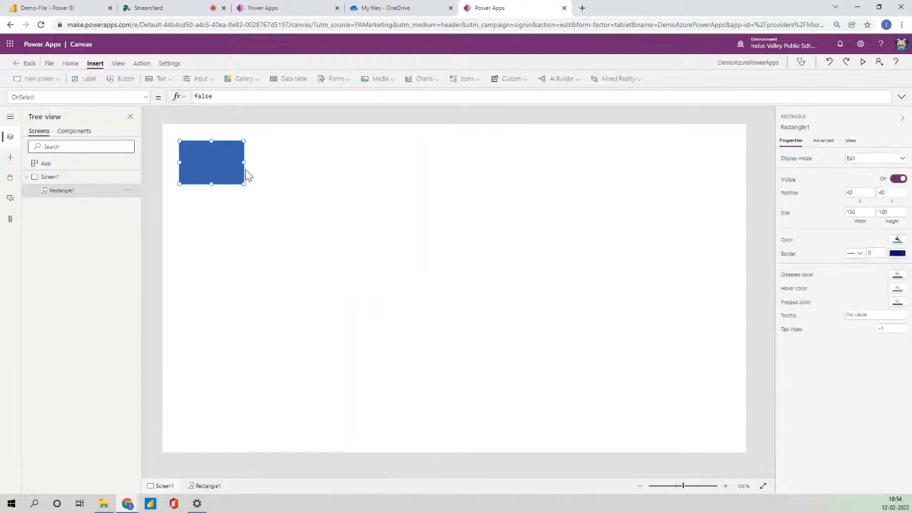
Stretch the rectangle full width across the top and shrink its height to 63.
drag(200, 143, 757, 171)
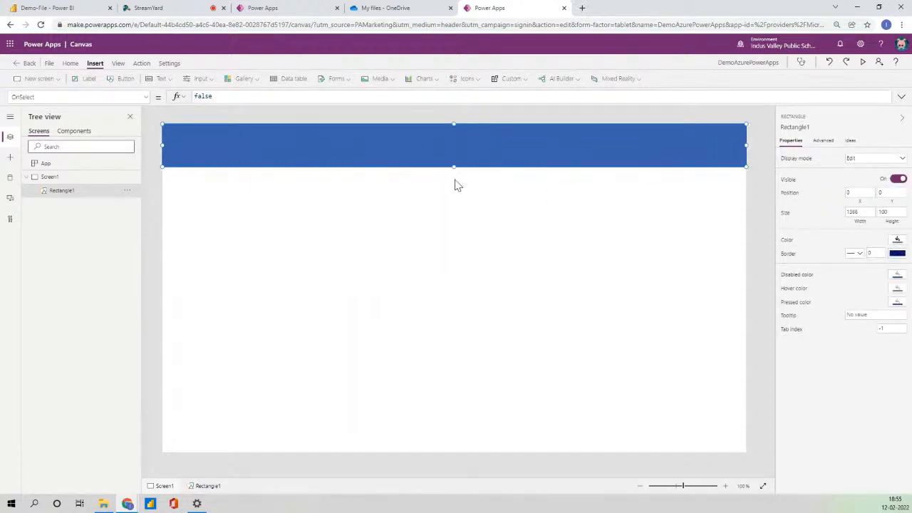
drag(452, 167, 458, 159)
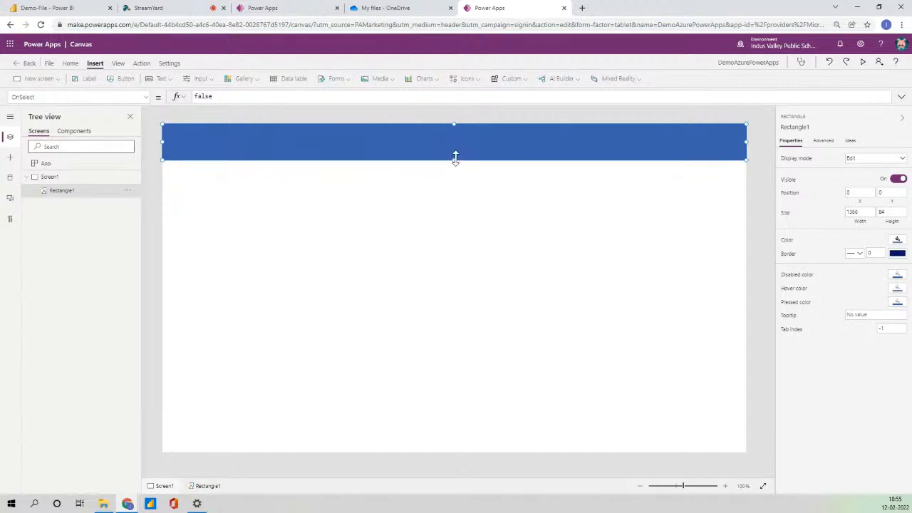
drag(456, 158, 457, 151)
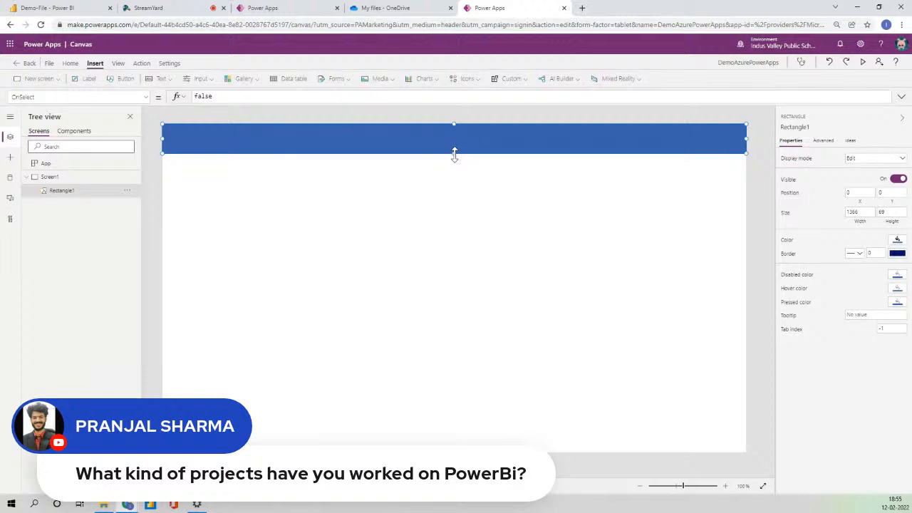
drag(454, 154, 454, 152)
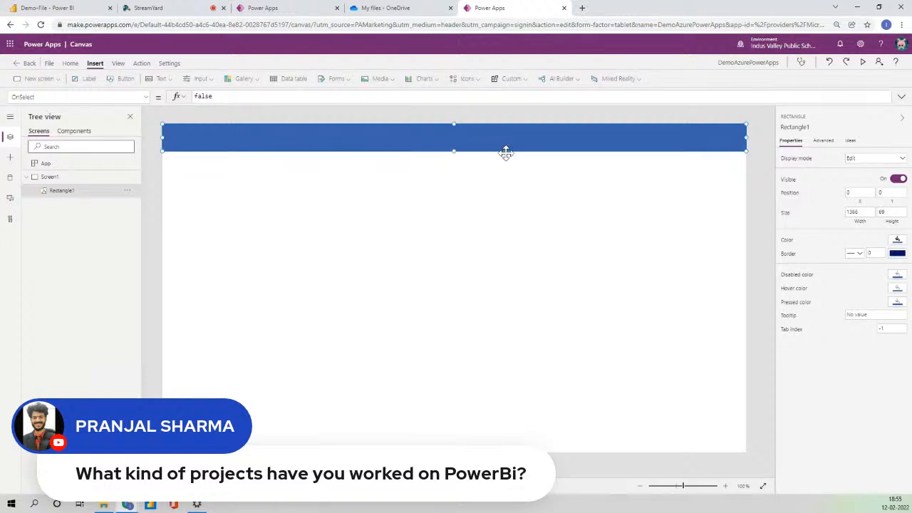
click(757, 131)
click(651, 141)
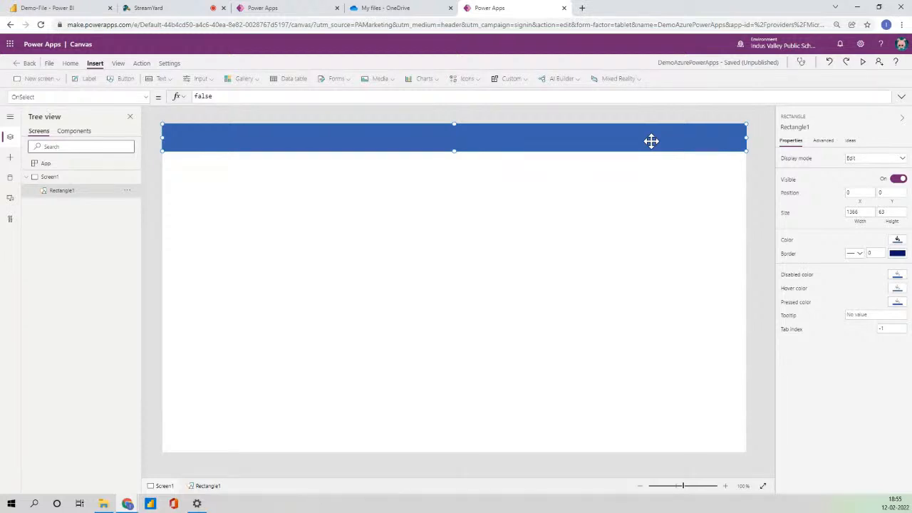
click(35, 8)
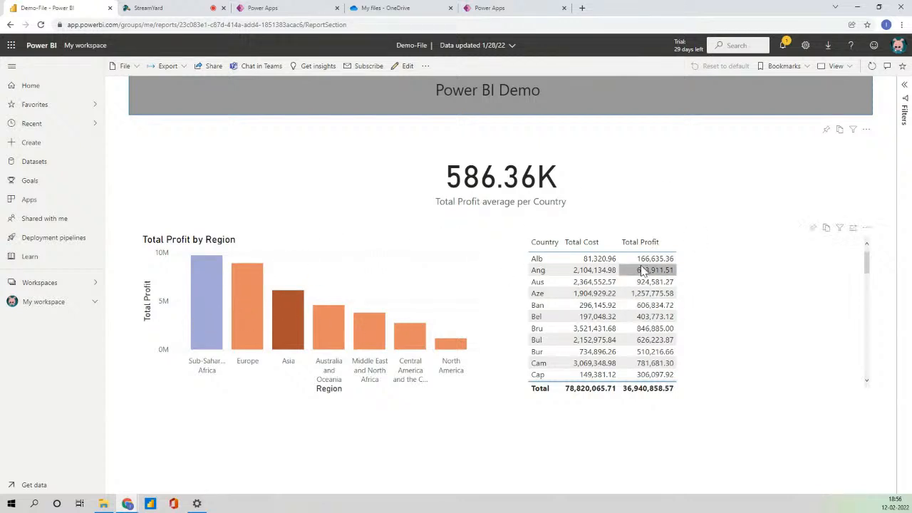
Sort the Demo-File country table by Country in ascending order.
click(558, 243)
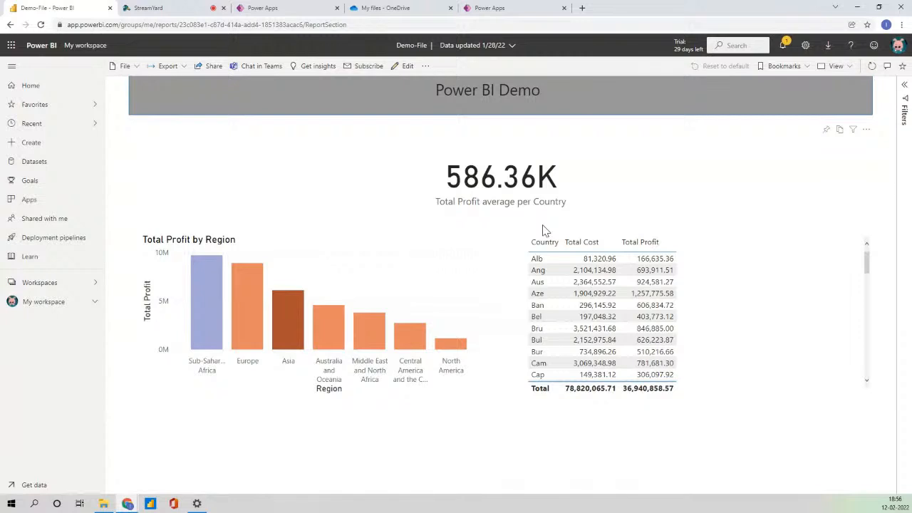
Return to the Power Apps canvas and select the blue header Rectangle1.
click(527, 6)
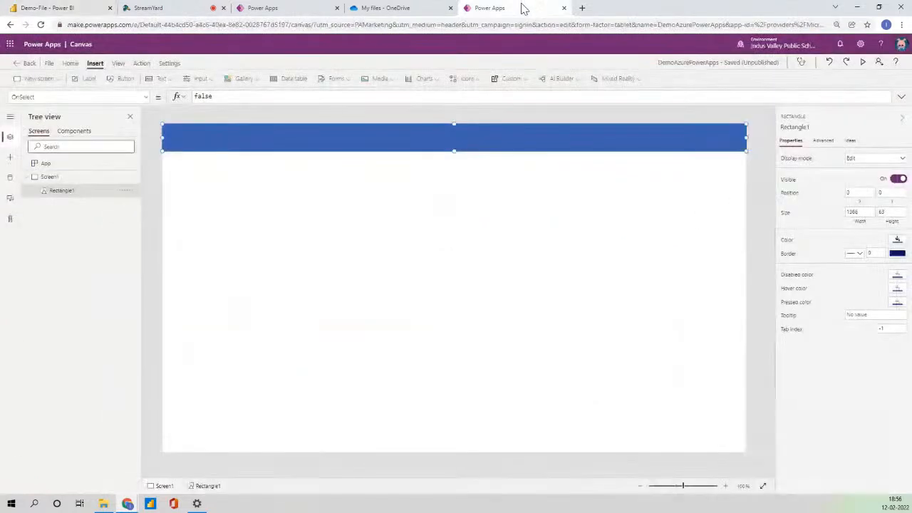
click(754, 141)
click(708, 152)
click(757, 158)
click(659, 142)
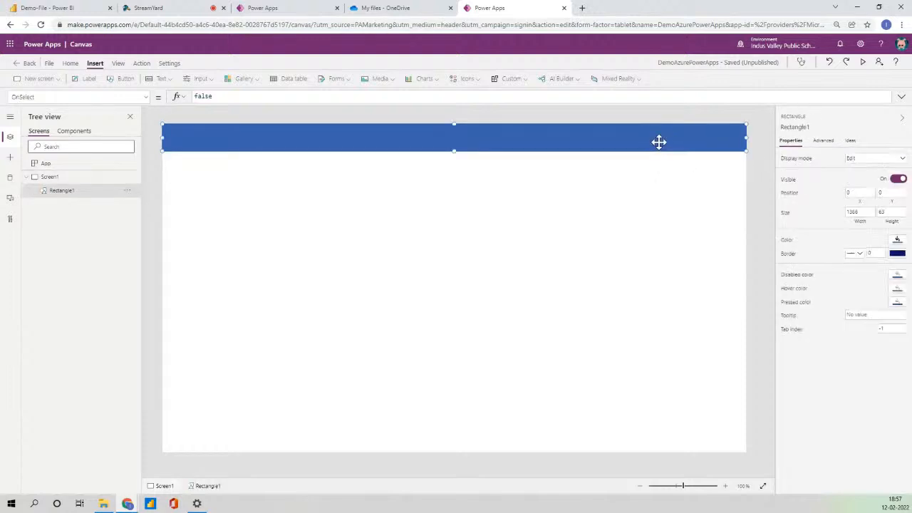
click(764, 187)
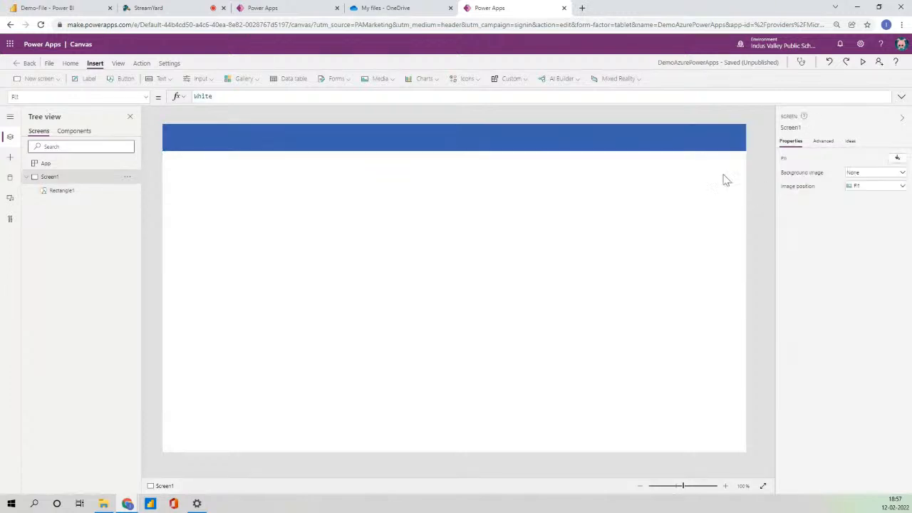
click(661, 146)
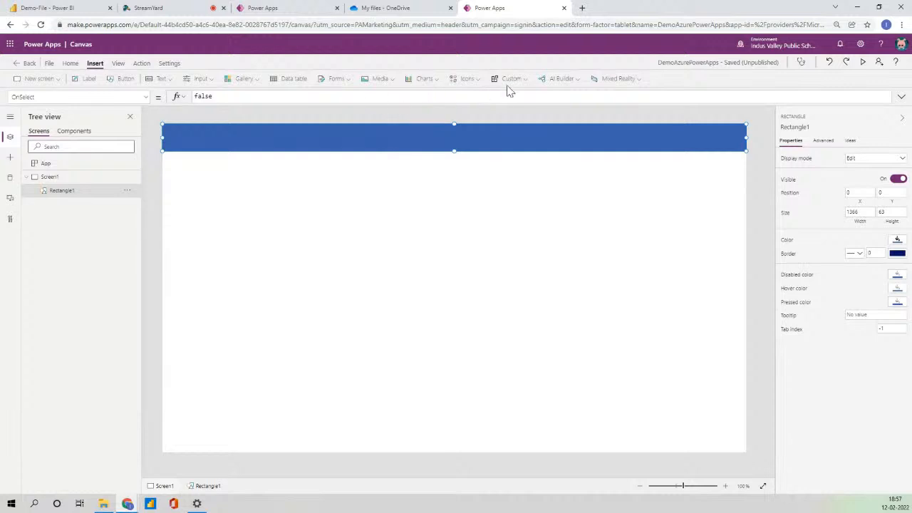
Browse the Icons list without inserting, then add a Label to the screen.
click(475, 80)
drag(548, 98, 692, 138)
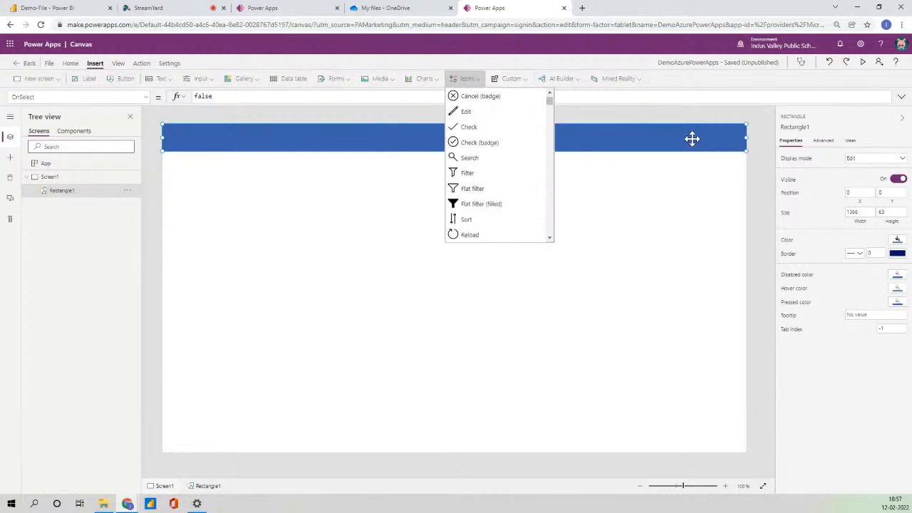
click(754, 153)
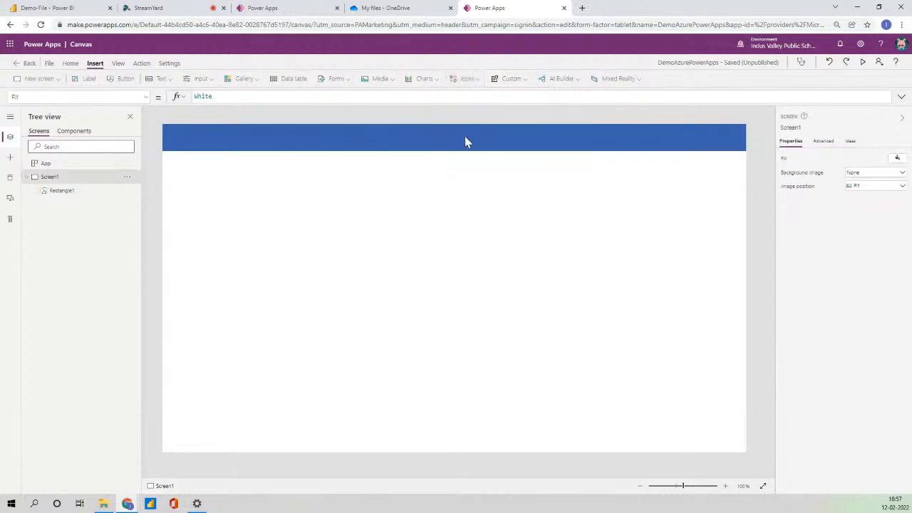
click(93, 79)
Move the label into the middle of the header and set its text to 'PowerApps Demo'.
drag(219, 140, 554, 151)
click(870, 155)
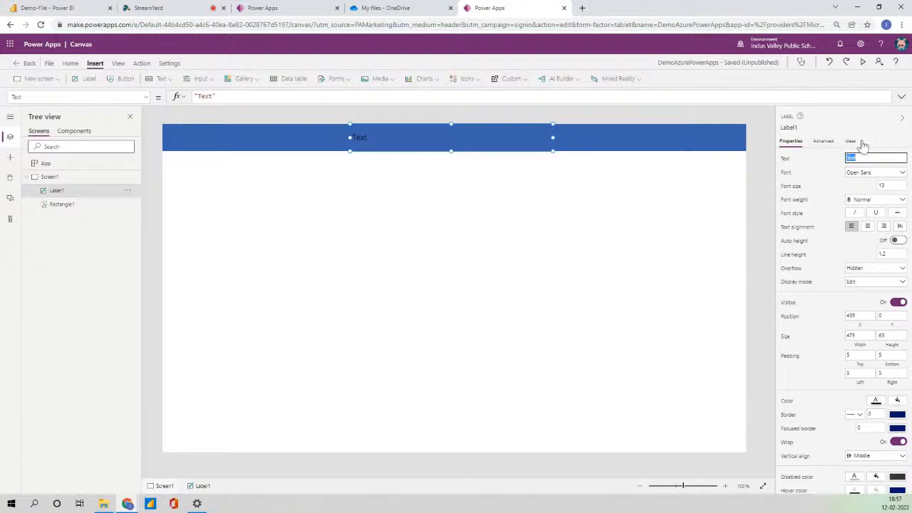
text(PowerApps Demo)
click(857, 157)
text(e)
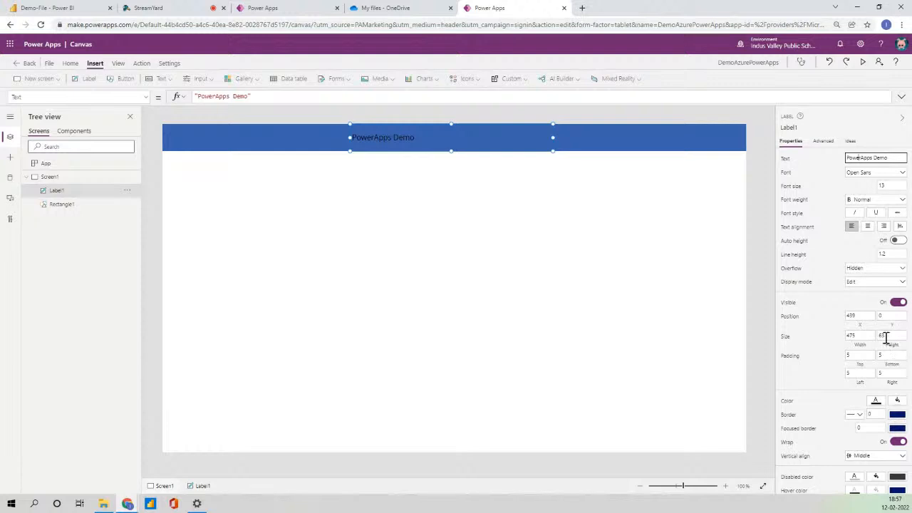
Make the title font size 20, centred and bold, then insert a second label.
scroll(886, 348, down, 1)
click(877, 369)
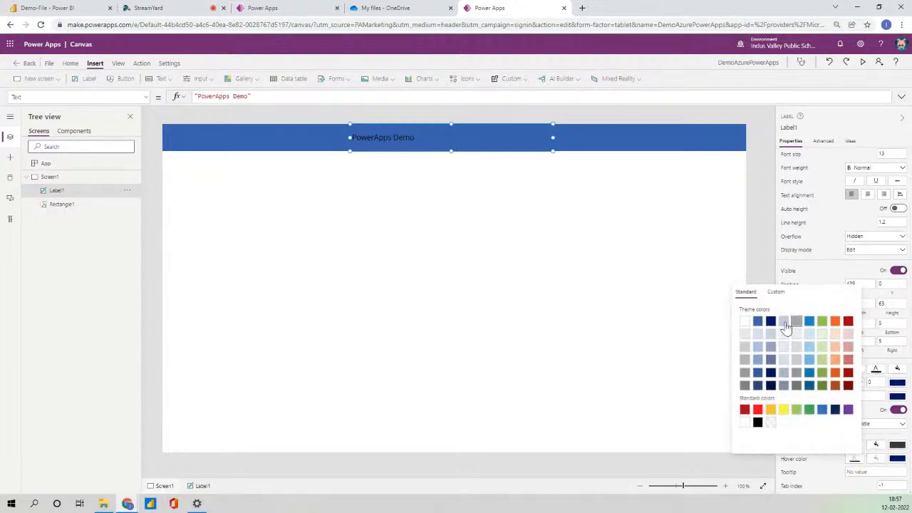
scroll(887, 281, up, 1)
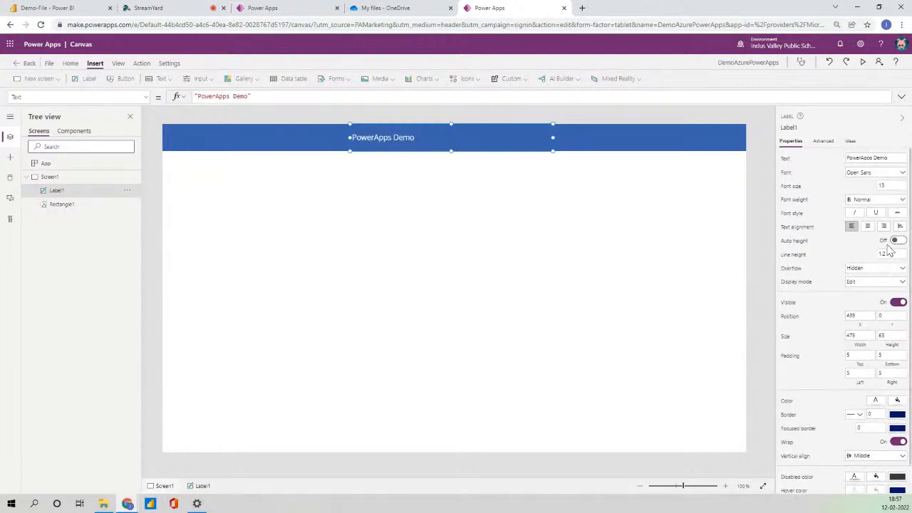
click(889, 185)
text(20)
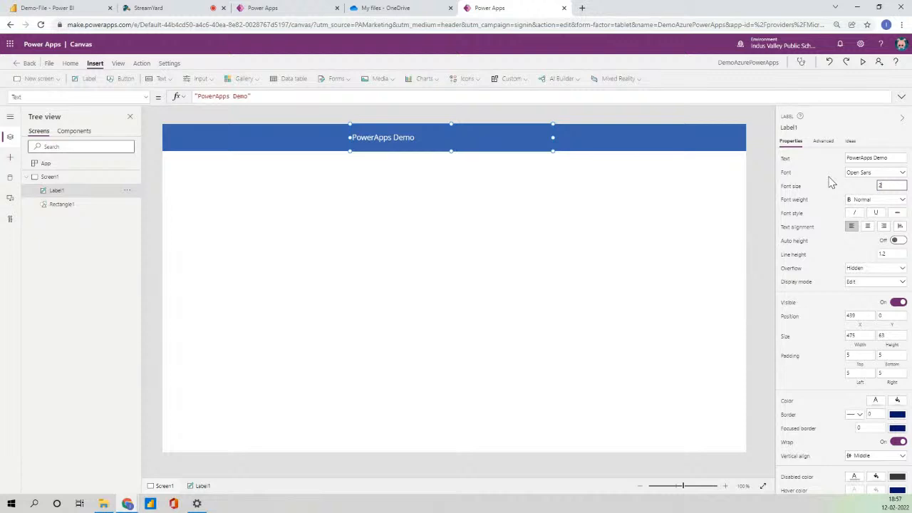
click(868, 226)
click(881, 199)
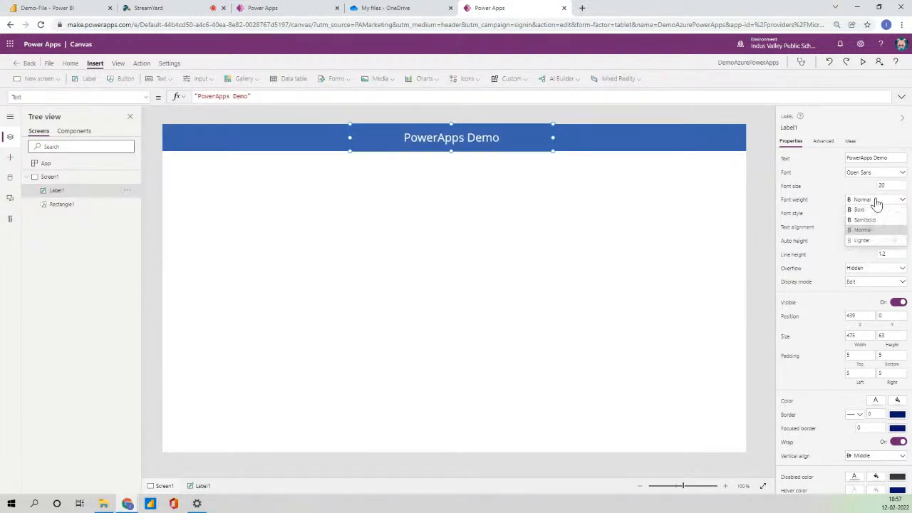
click(866, 208)
click(359, 163)
click(401, 140)
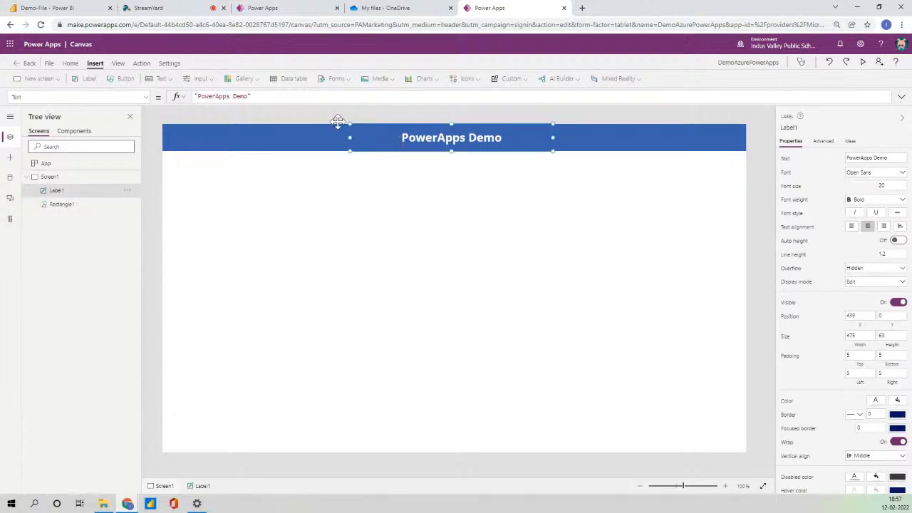
click(83, 81)
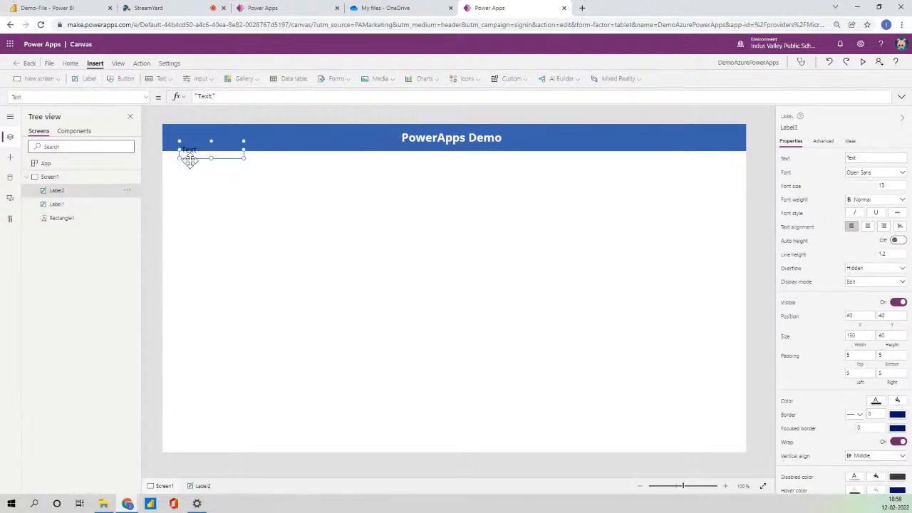
Move Label2 into the header right of the title and set its text to "Welcome, " & User().FullName.
drag(209, 147, 589, 131)
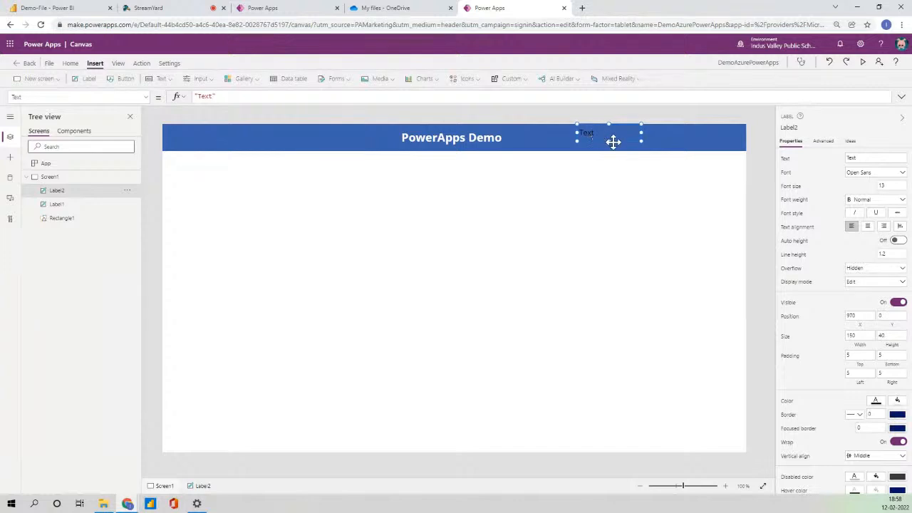
click(203, 97)
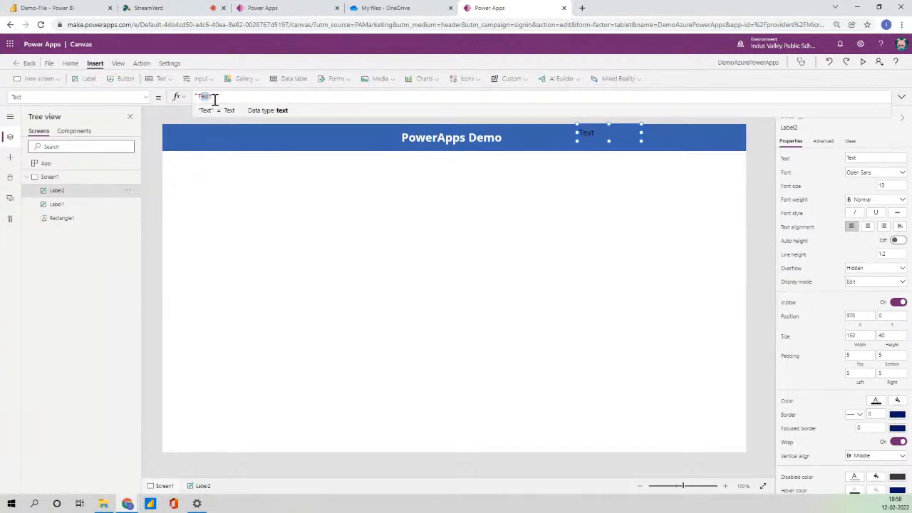
double_click(202, 96)
text(Welcome)
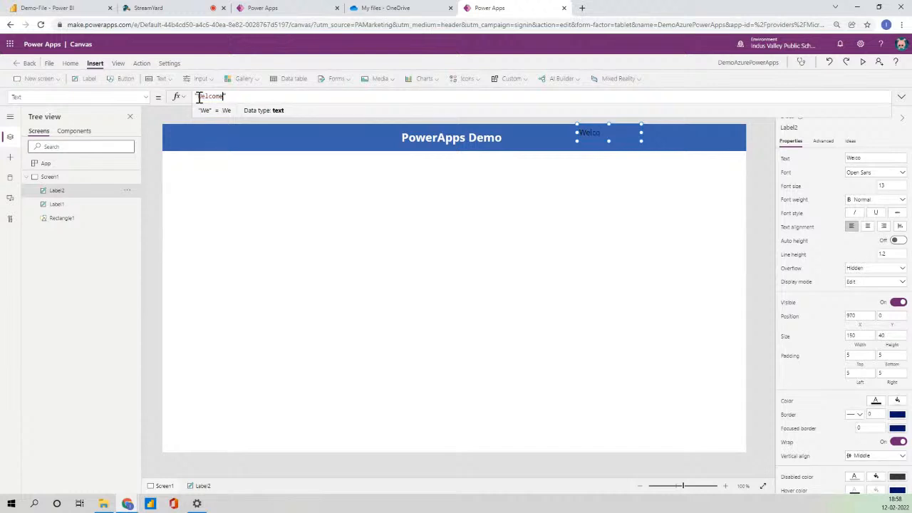
text(, ")
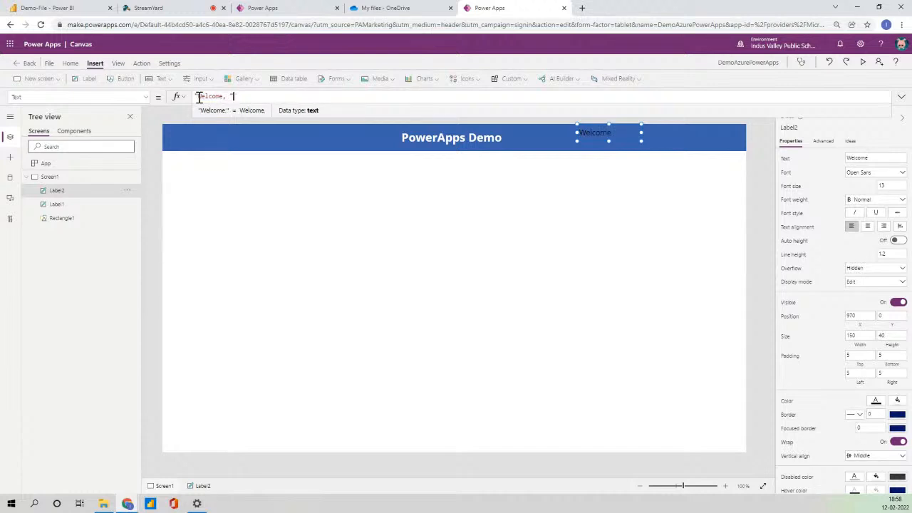
text(& )
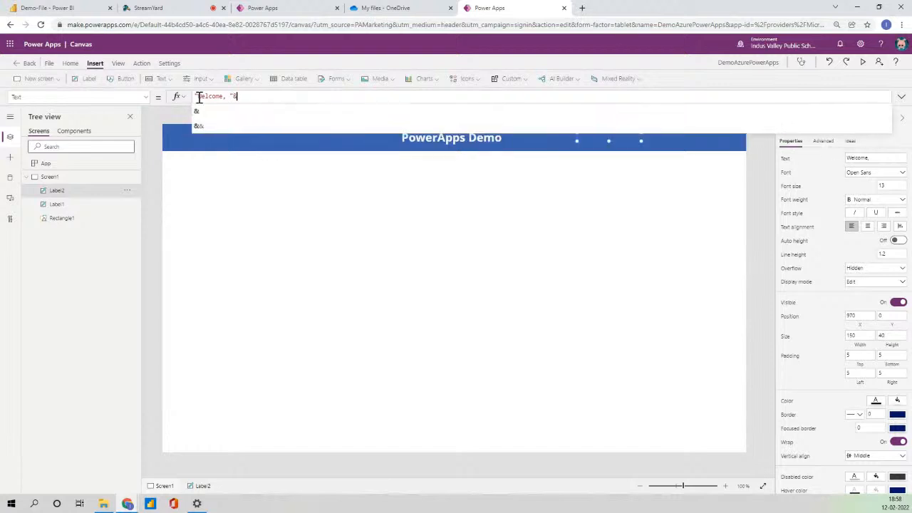
text(User)
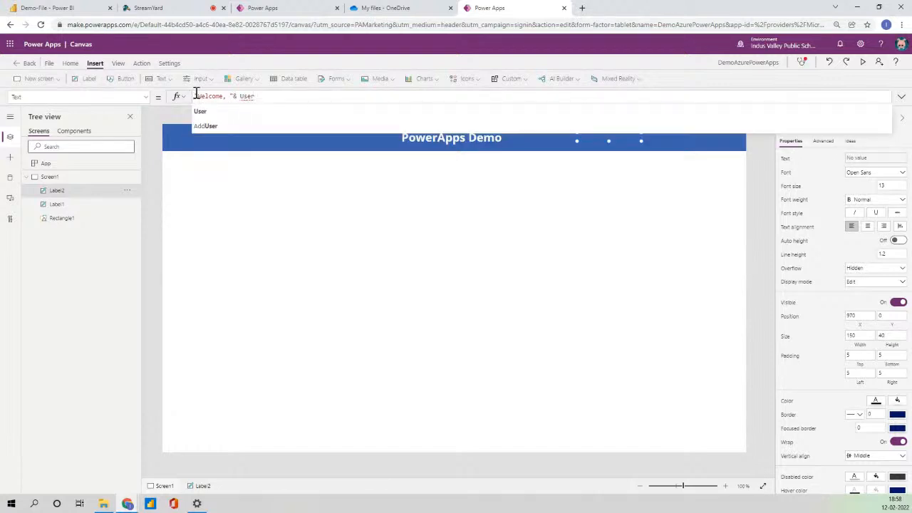
text(().)
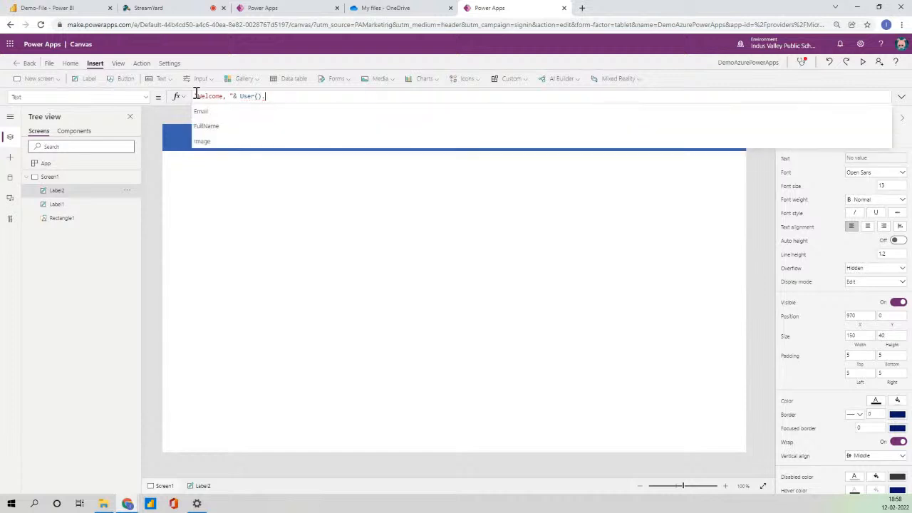
key(Down)
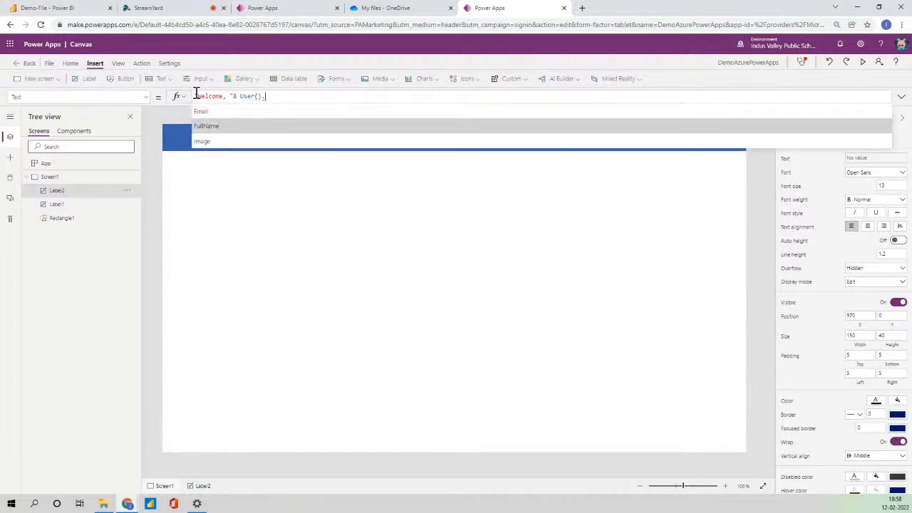
key(Tab)
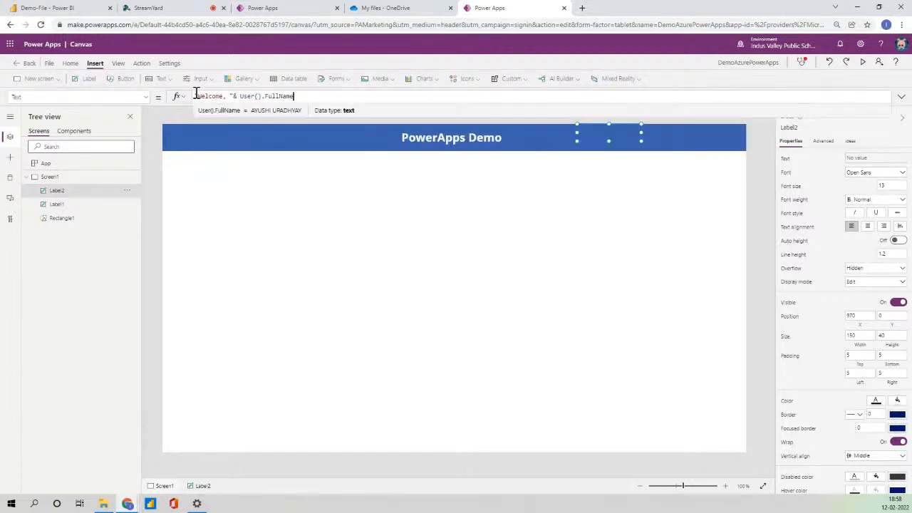
click(760, 156)
Enlarge the welcome label so its text wraps and set its font size to 14.
click(599, 136)
drag(609, 141, 668, 139)
click(886, 191)
text(18)
key(Return)
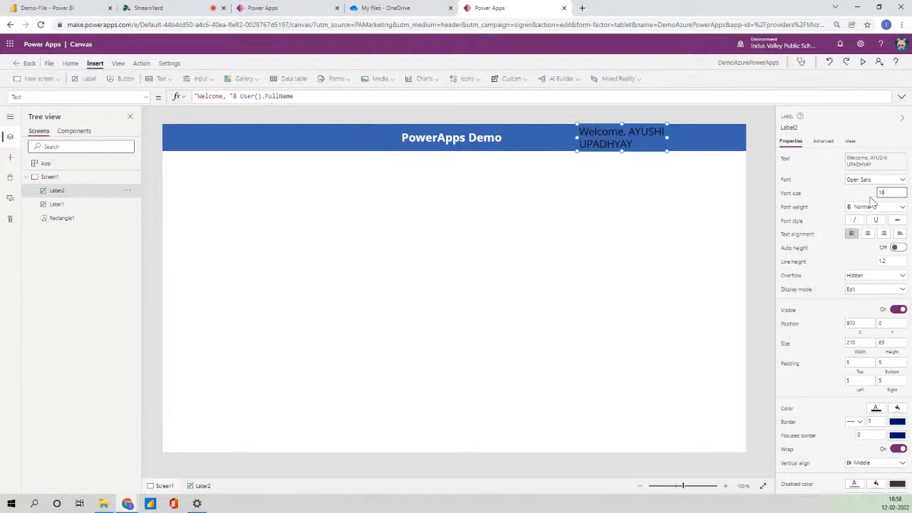
click(864, 195)
text(14)
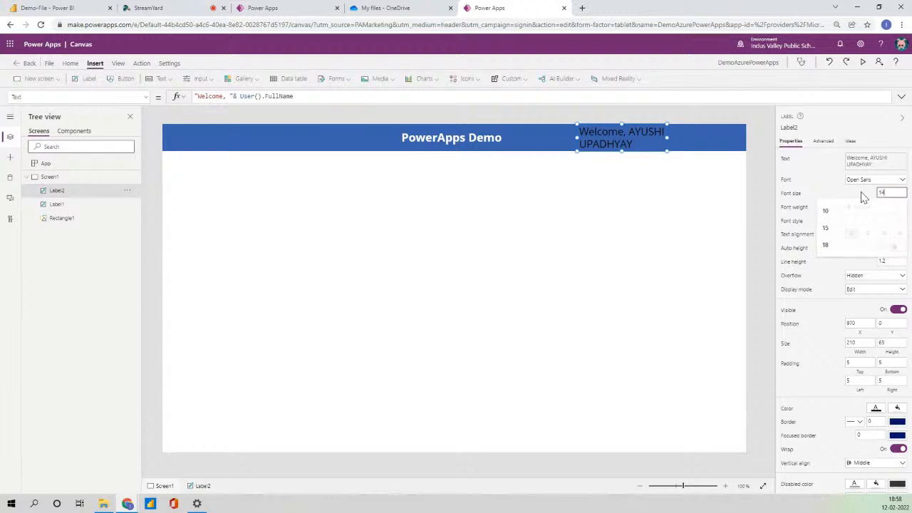
Make the welcome text semibold and white, checking how it looks in the header.
click(875, 206)
click(866, 227)
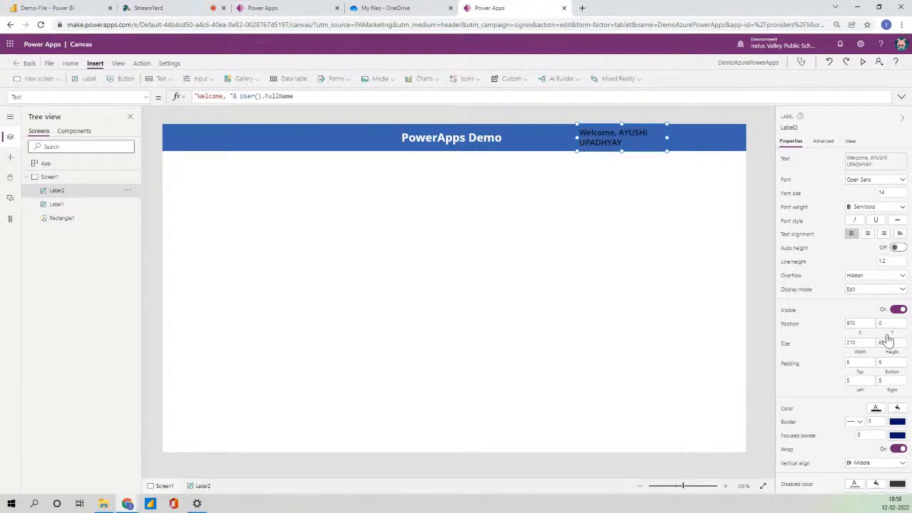
scroll(881, 360, down, 1)
click(875, 374)
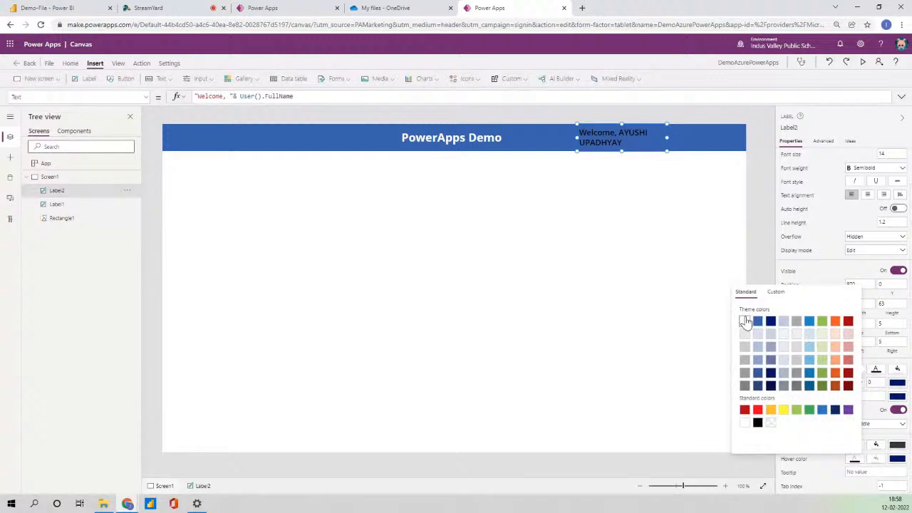
click(763, 142)
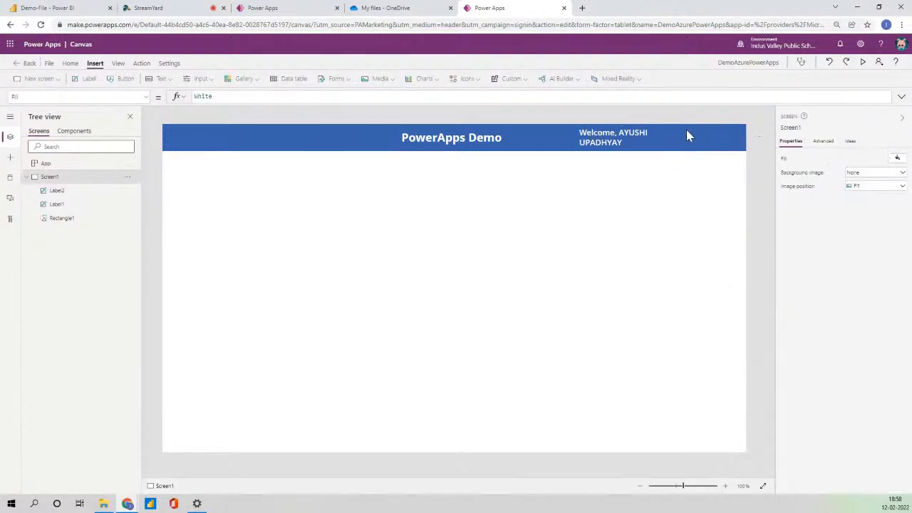
click(604, 139)
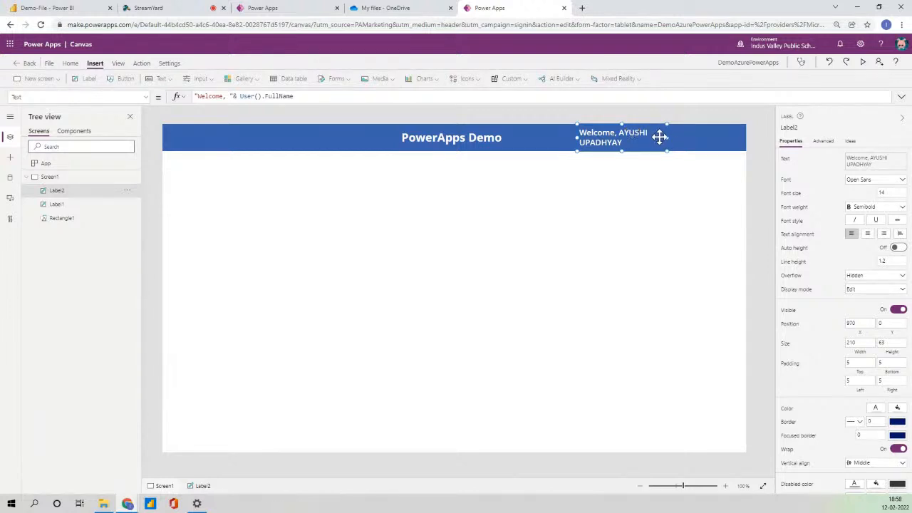
click(755, 159)
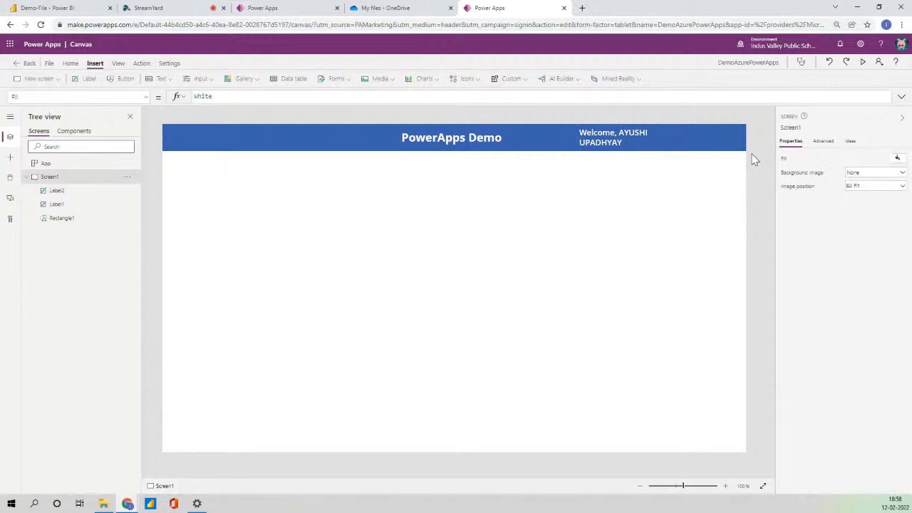
click(620, 144)
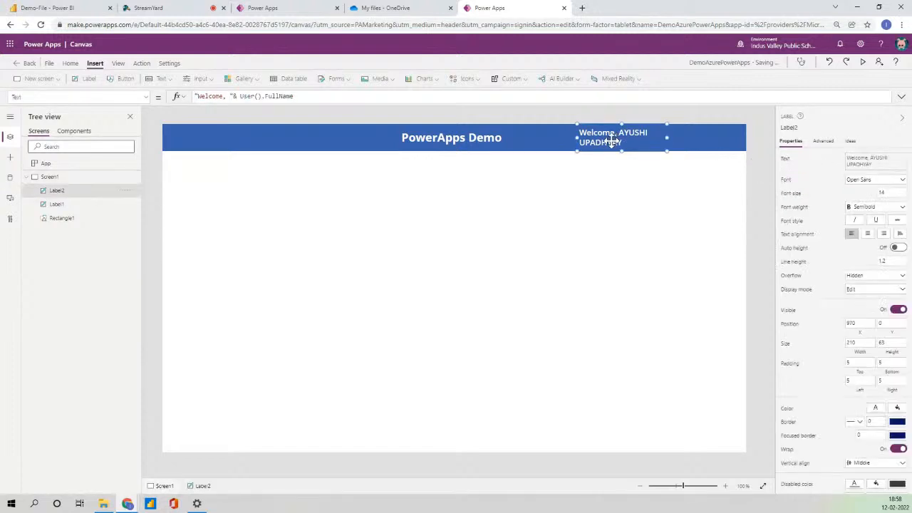
click(760, 196)
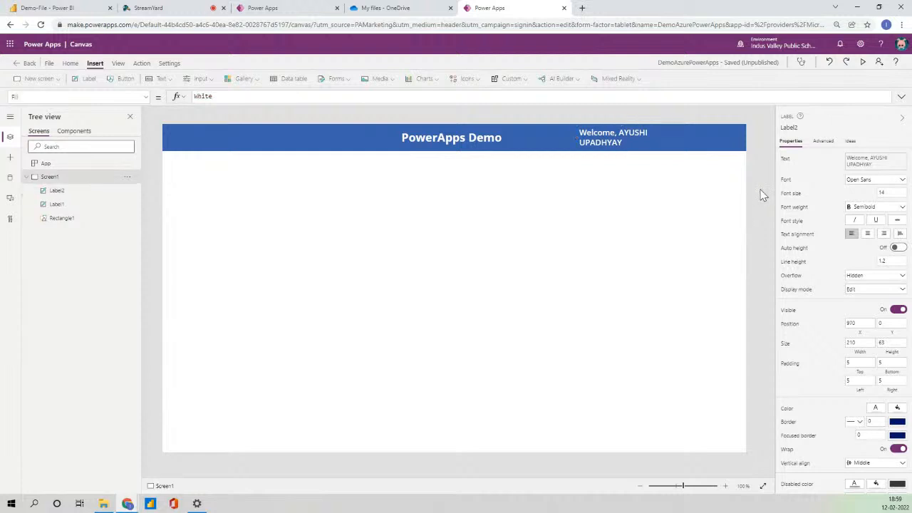
click(611, 143)
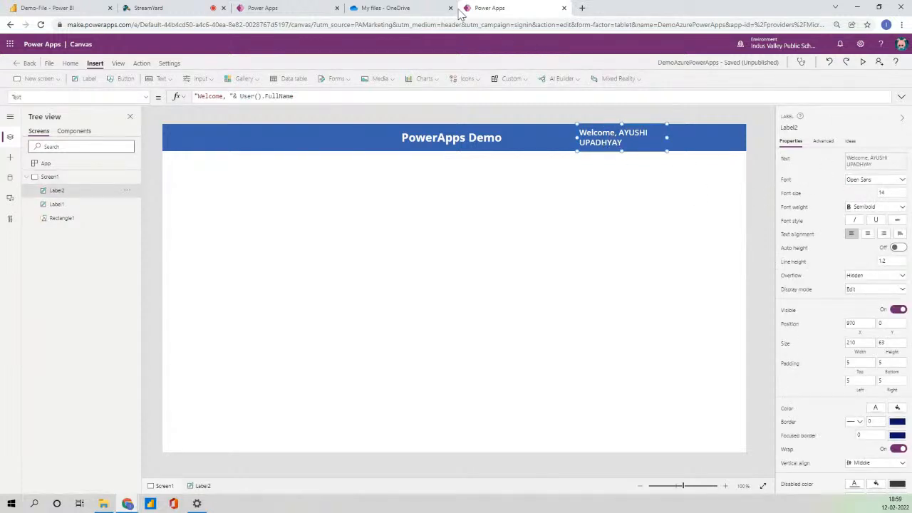
Review the PowerApps Training.xlsx table in Excel Online from OneDrive, then go back to Power Apps.
click(412, 7)
scroll(262, 331, down, 3)
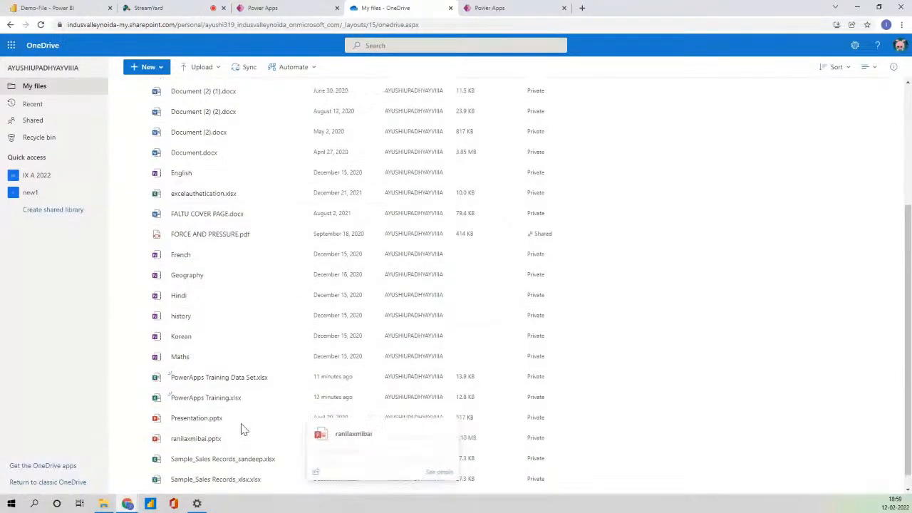
scroll(241, 428, up, 2)
scroll(242, 426, up, 2)
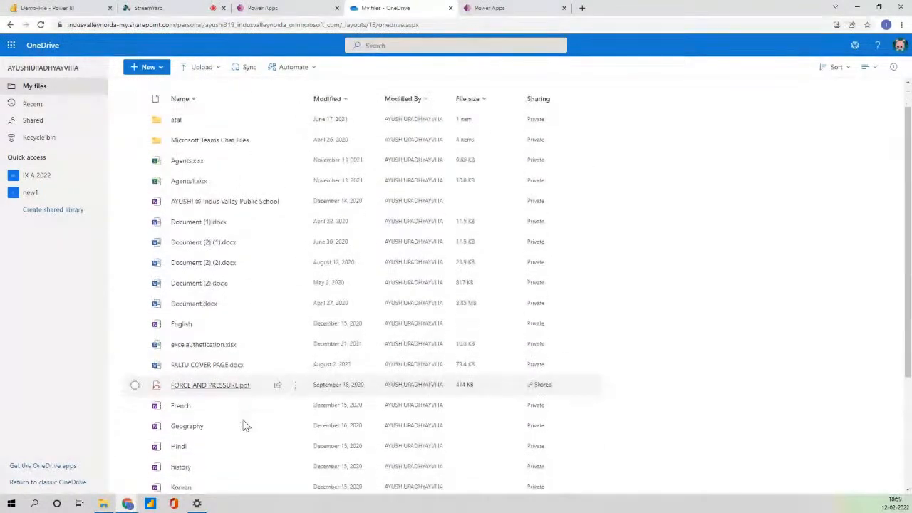
scroll(242, 427, down, 3)
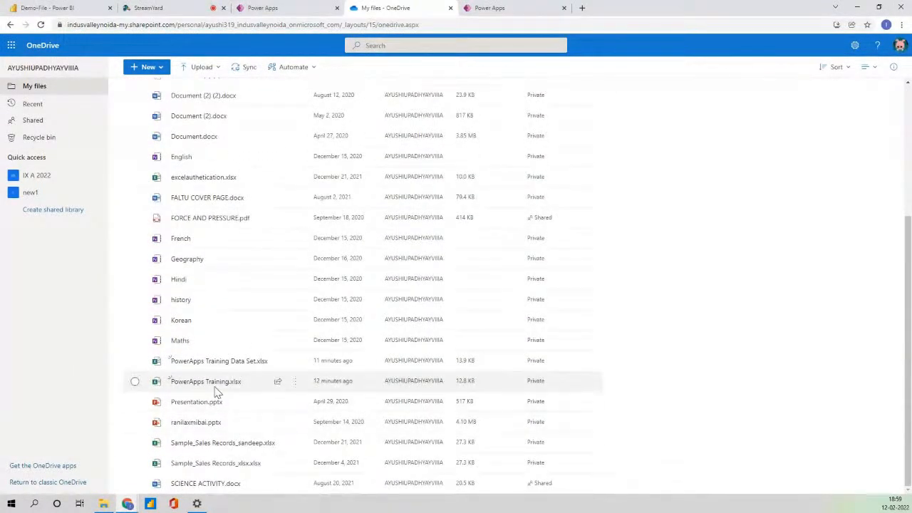
click(210, 383)
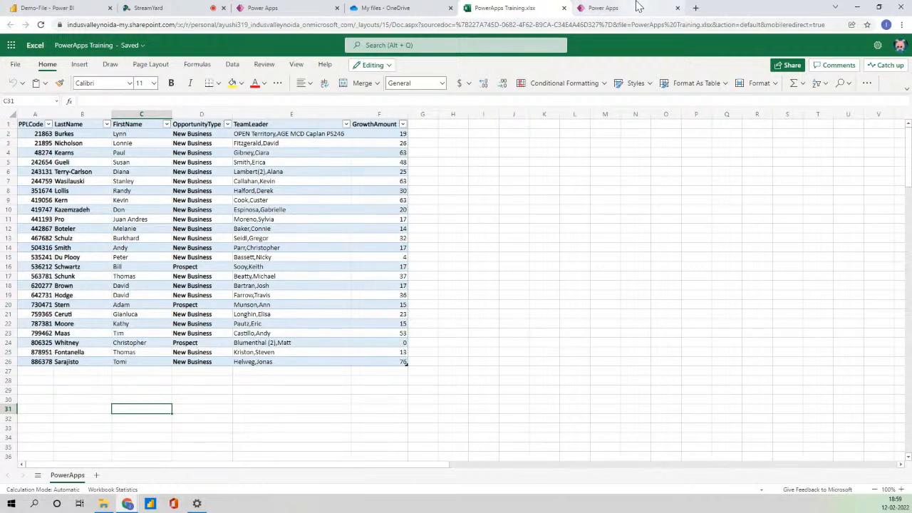
click(613, 8)
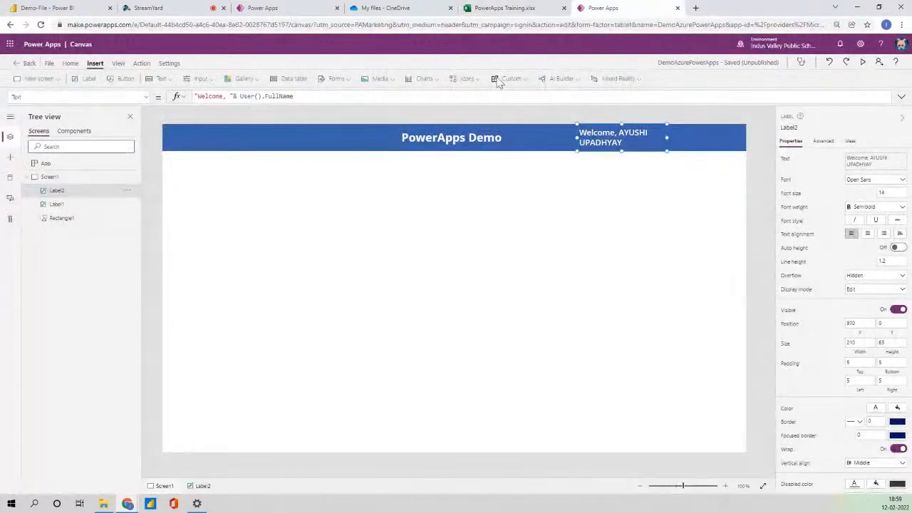
In the Data pane, search 'exc' and pick the existing Excel Online (Business) connection.
click(10, 179)
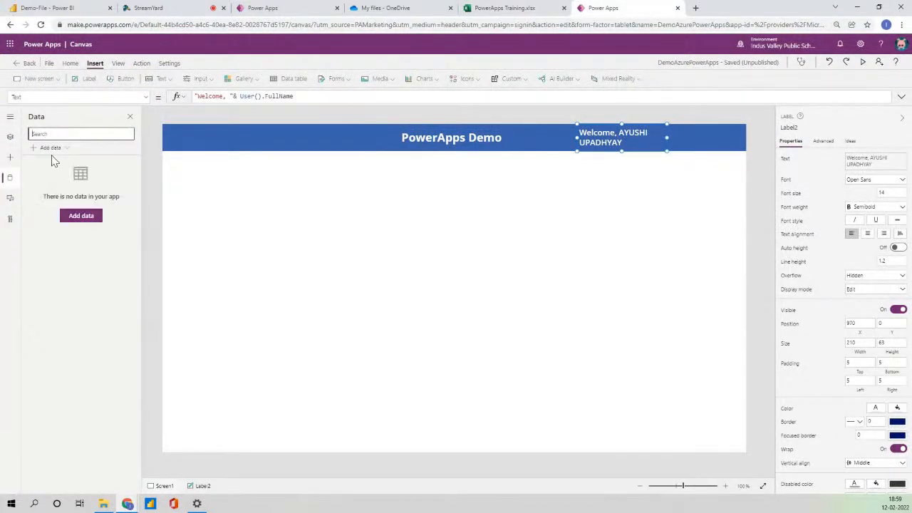
click(52, 149)
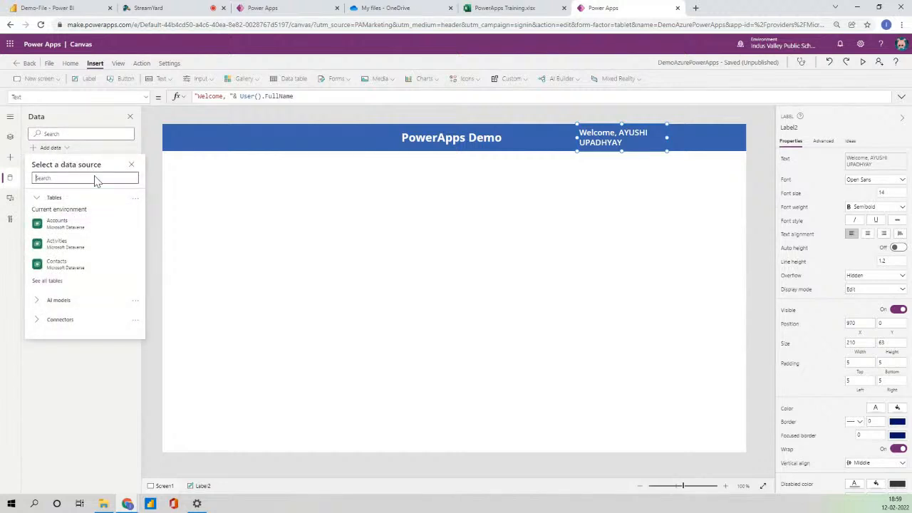
text(exc)
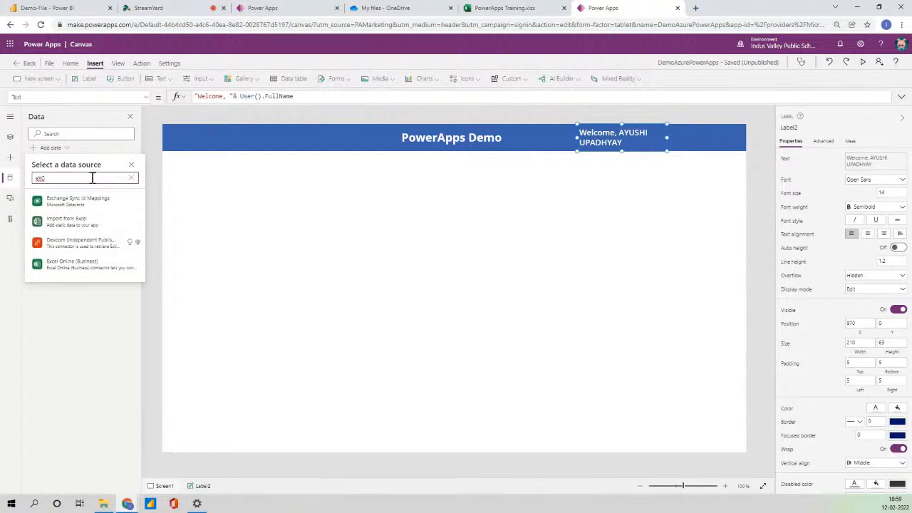
click(79, 263)
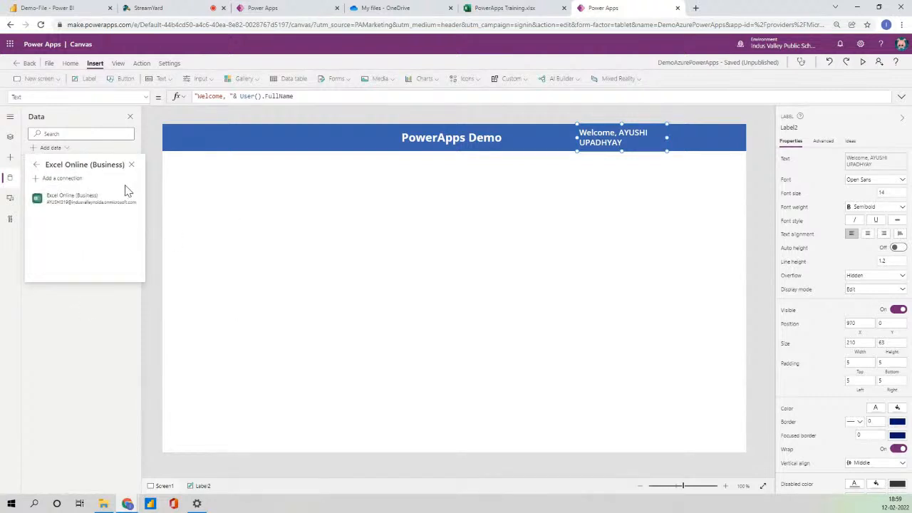
click(93, 202)
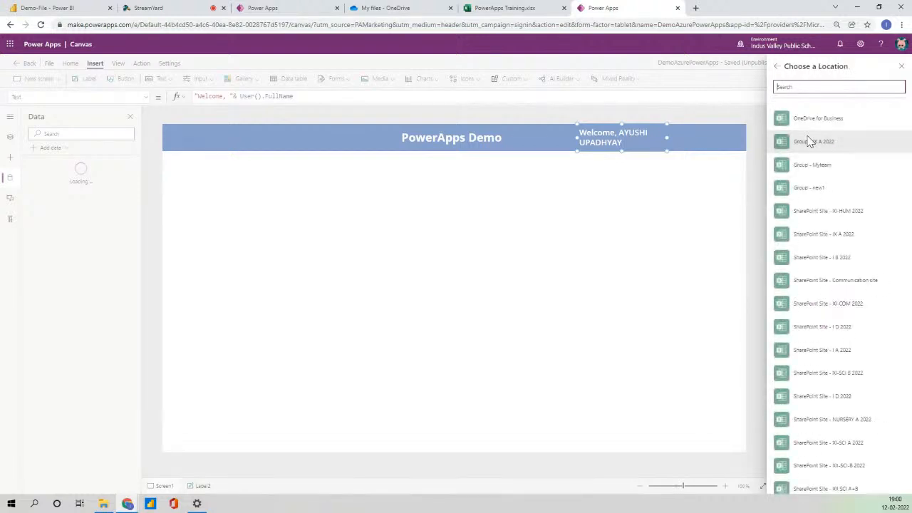
Connect the PowerApps101 table from OneDrive's PowerApps Training.xlsx, keeping the auto-generated ids.
click(809, 118)
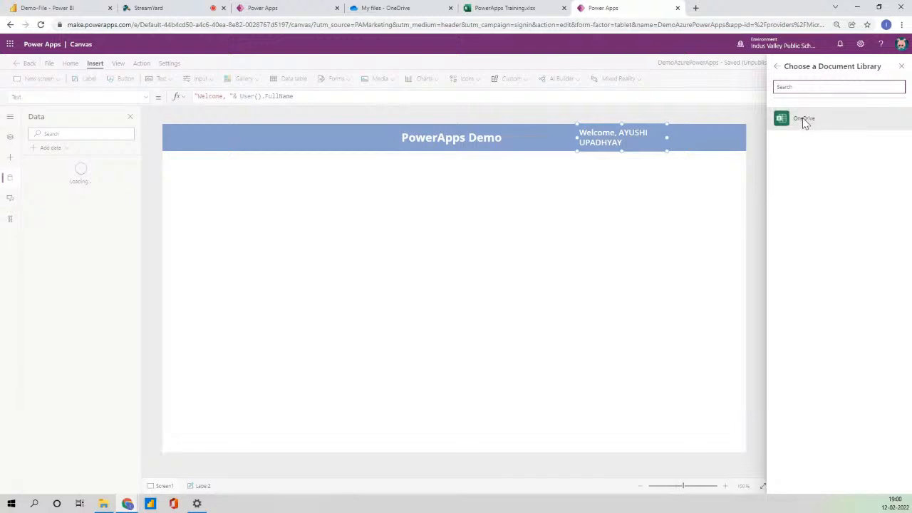
click(804, 120)
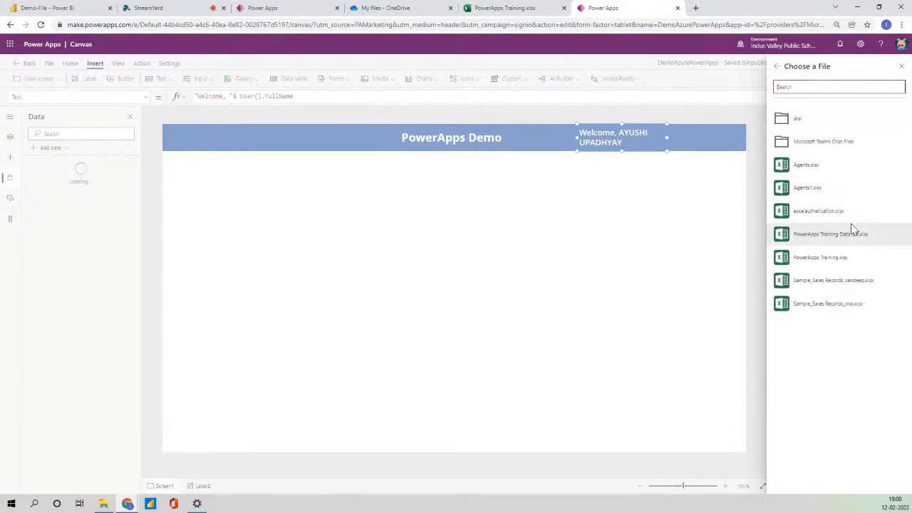
click(830, 264)
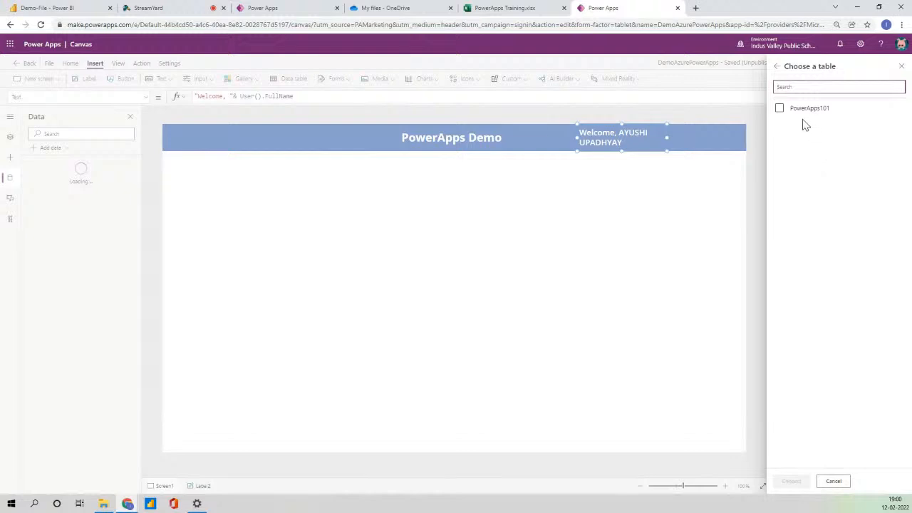
click(807, 116)
click(792, 481)
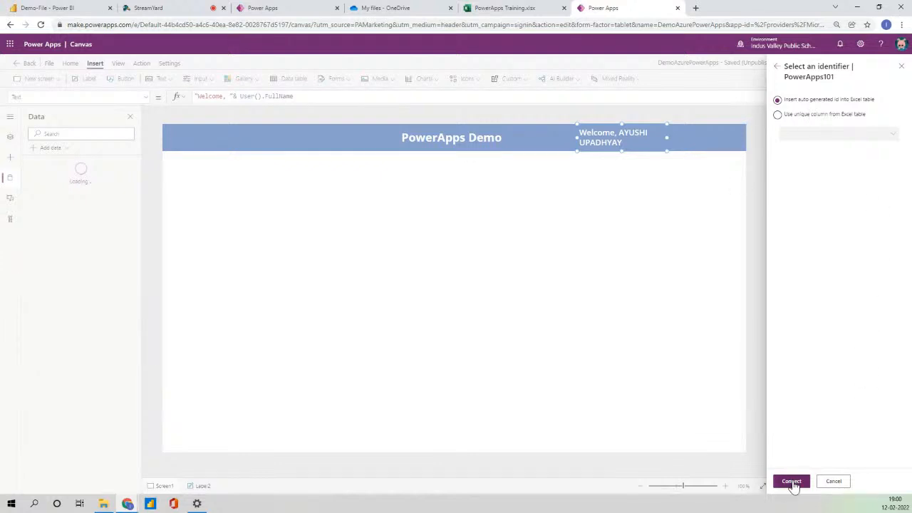
click(791, 483)
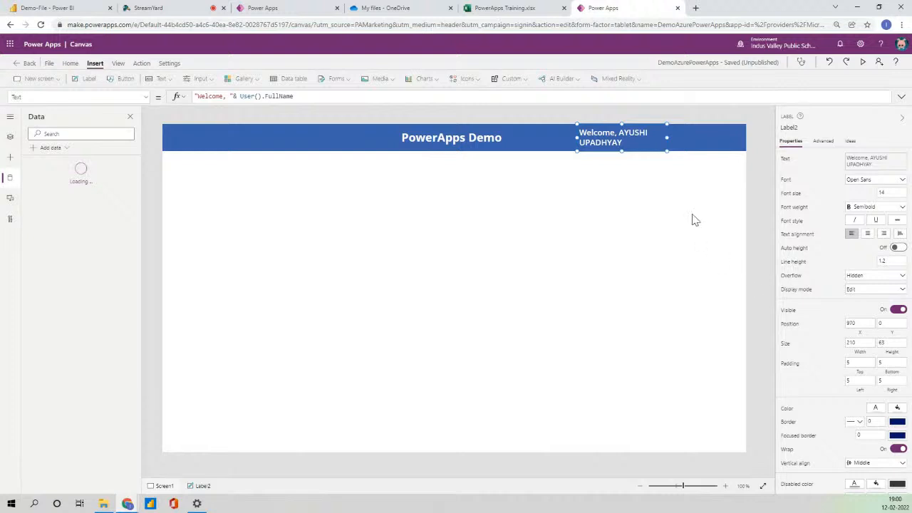
click(752, 173)
click(599, 146)
click(495, 136)
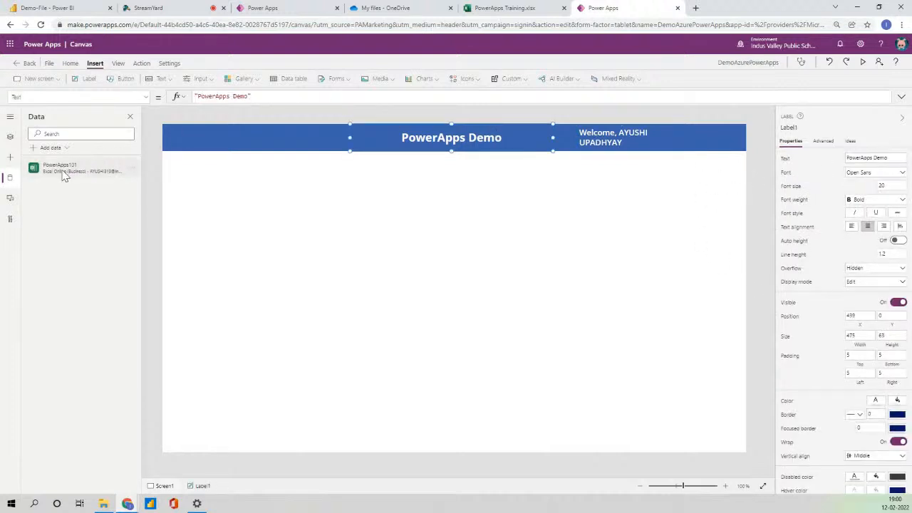
Insert a vertical gallery at the left edge below the header and widen it to 1366.
click(10, 136)
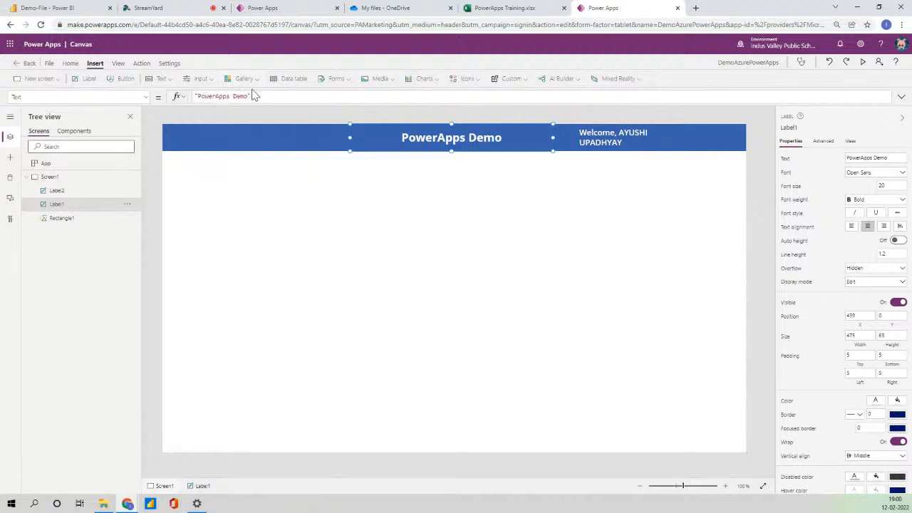
click(246, 80)
click(253, 125)
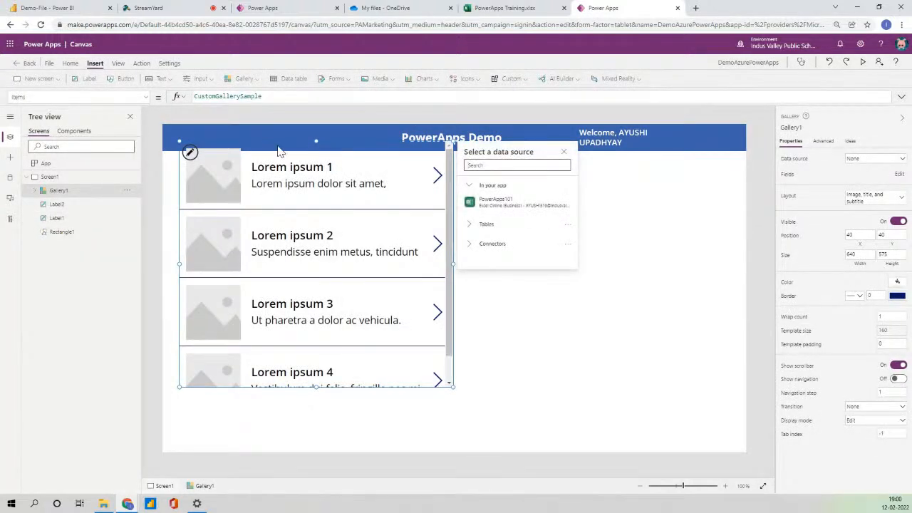
drag(271, 140, 241, 206)
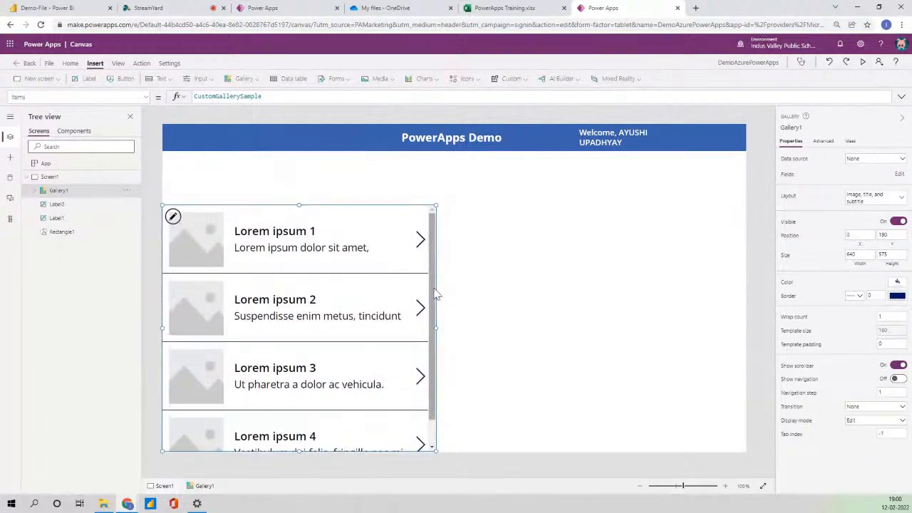
drag(447, 330, 746, 343)
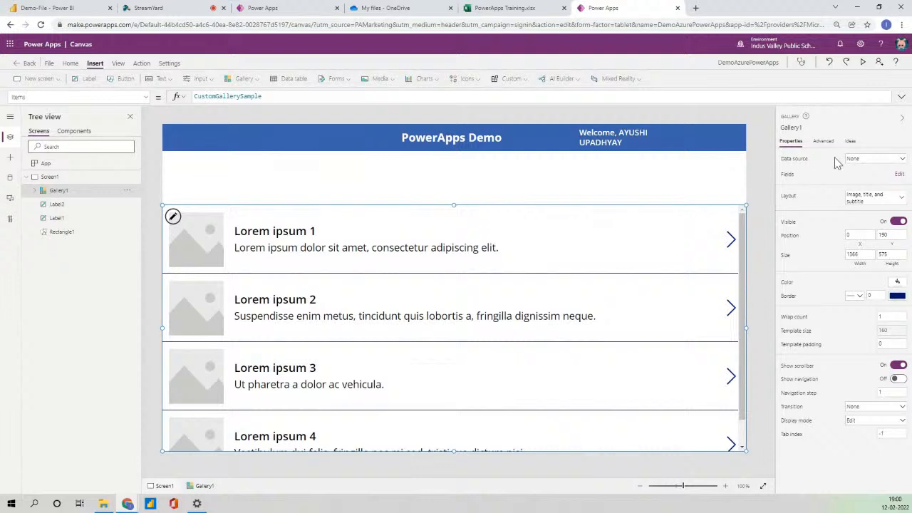
click(861, 161)
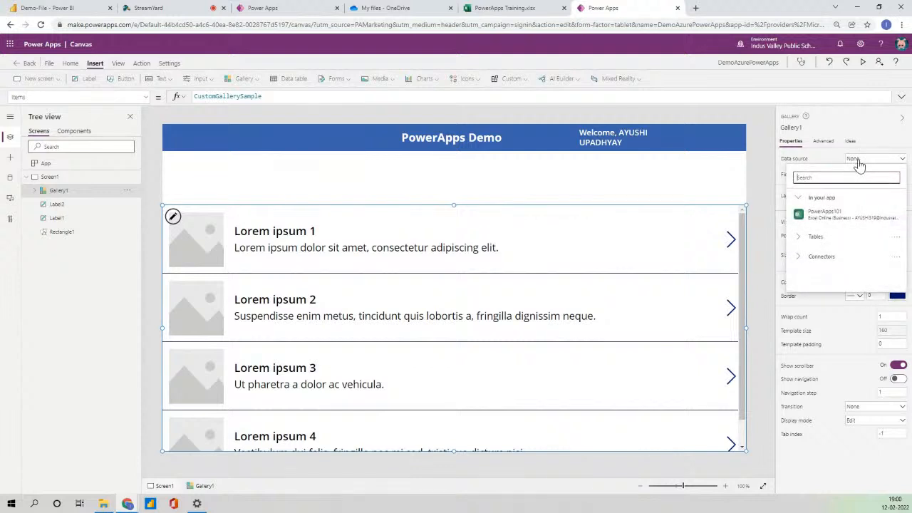
Set the gallery's data source to PowerApps101 and its layout to 'Title, subtitle, and body'.
click(839, 216)
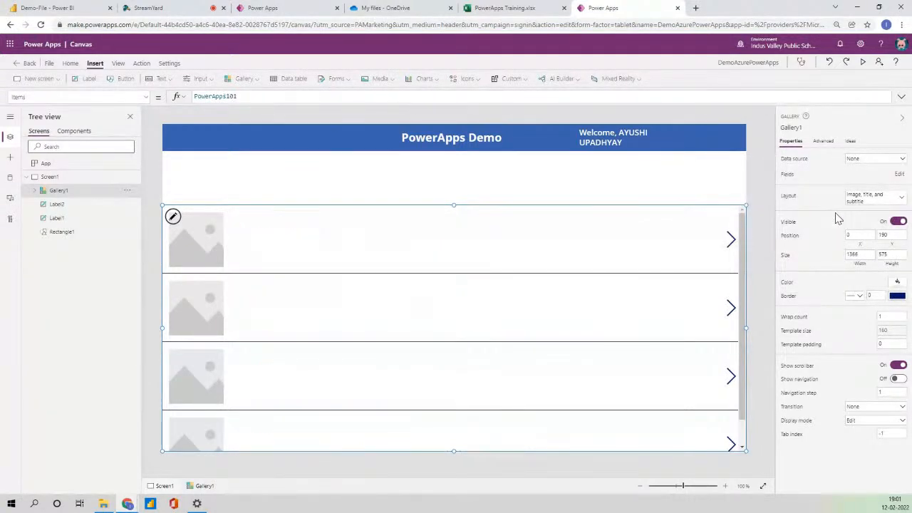
click(877, 203)
click(757, 326)
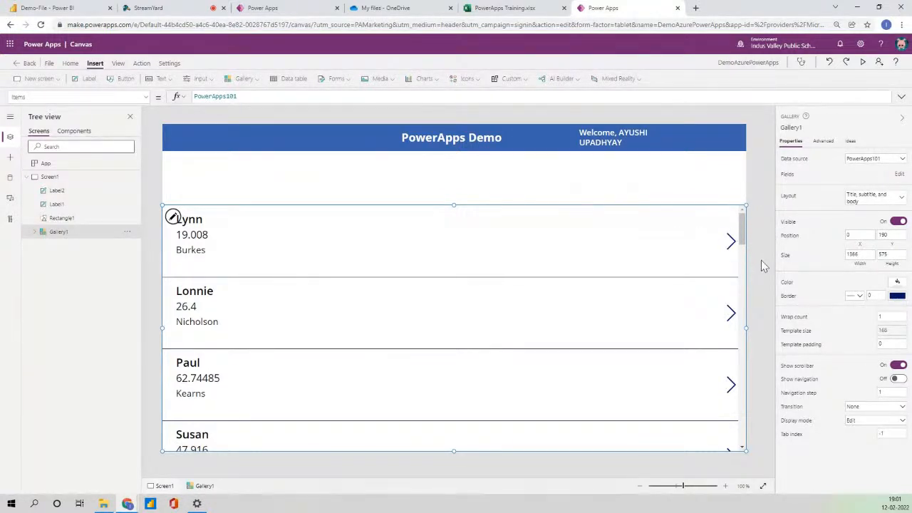
click(891, 317)
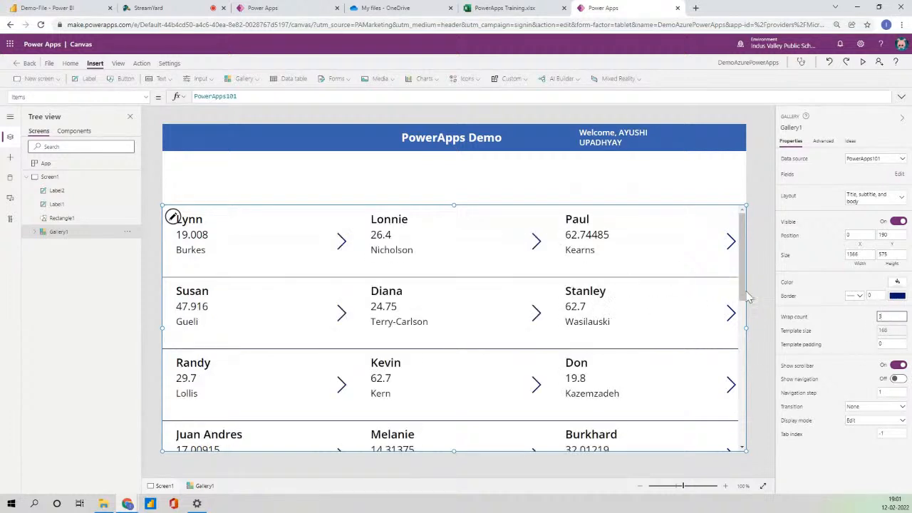
Make each gallery item taller and delete the last-name body label from the template.
click(321, 263)
click(356, 279)
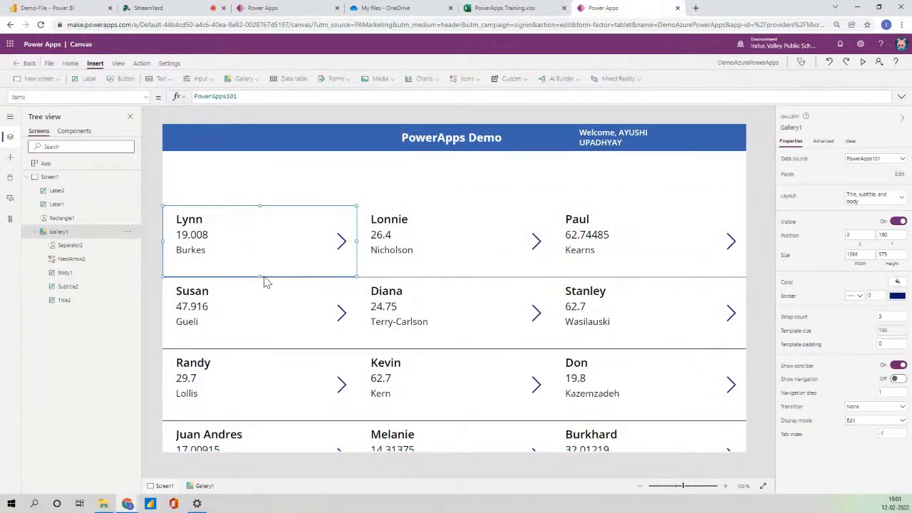
drag(259, 277, 259, 287)
click(201, 225)
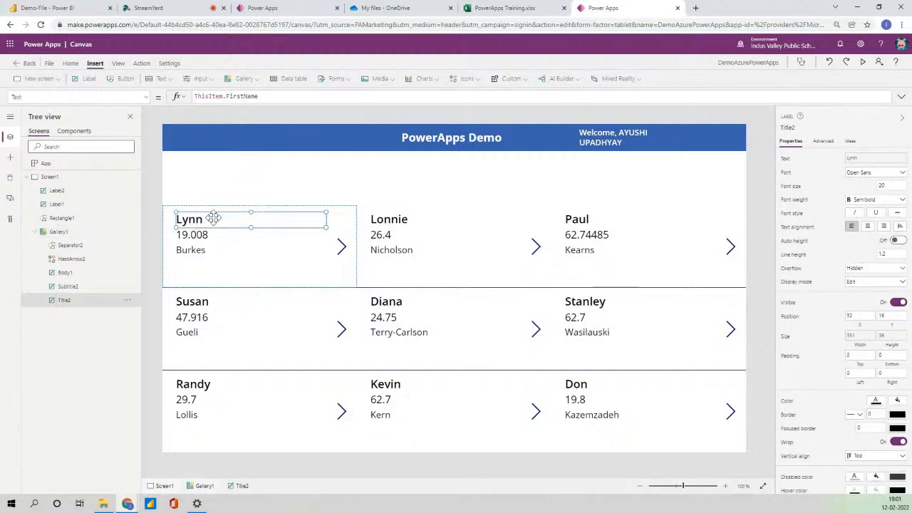
click(194, 238)
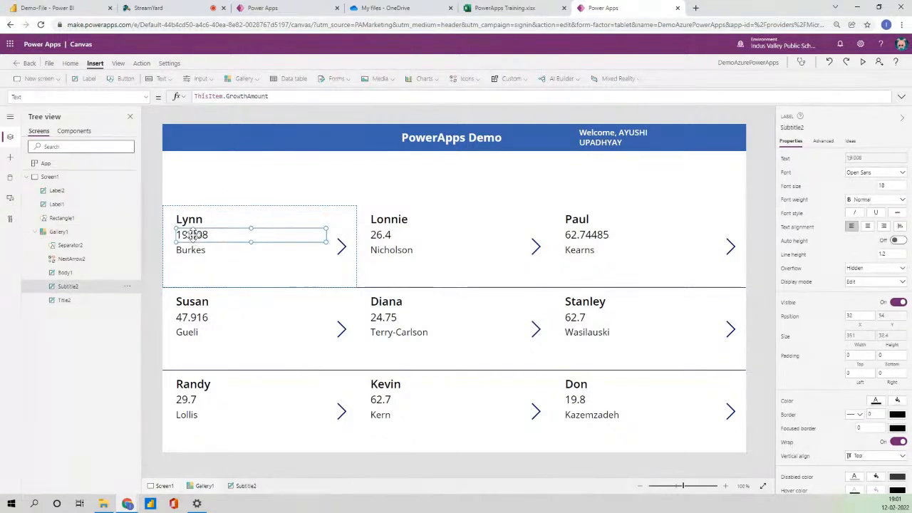
click(195, 249)
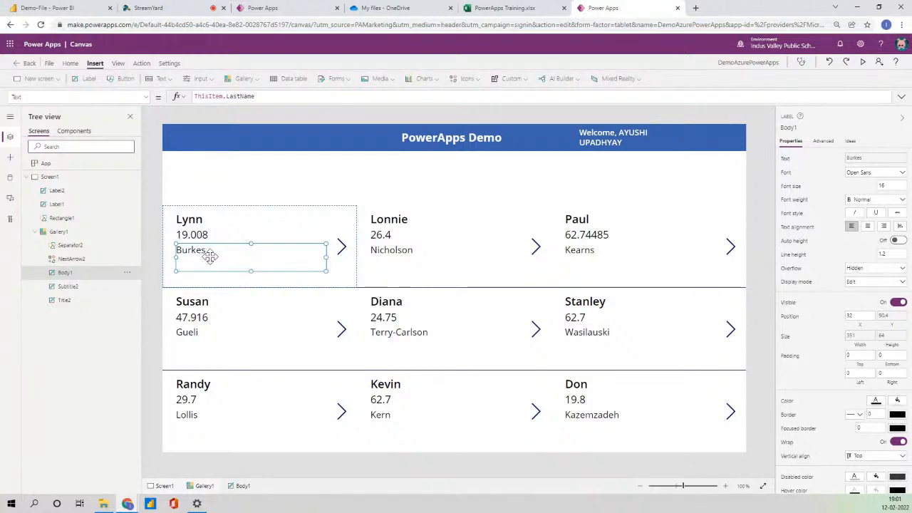
key(Delete)
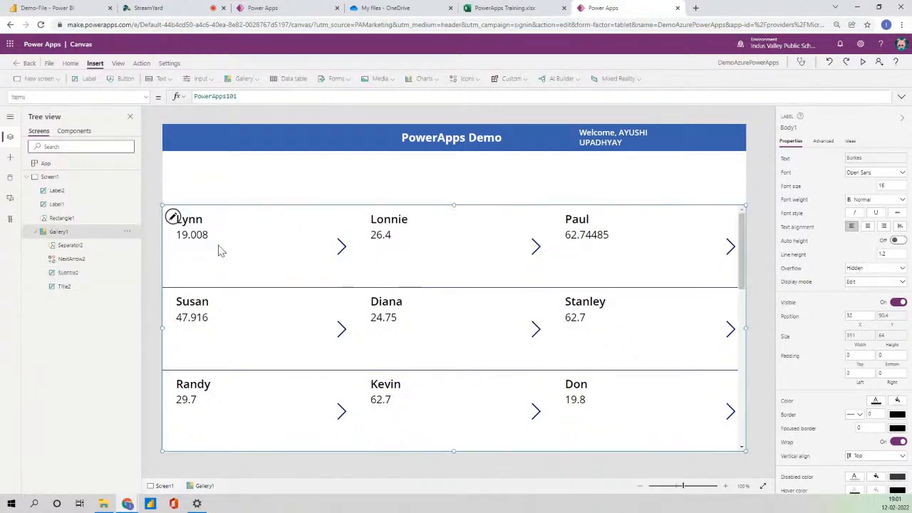
click(203, 221)
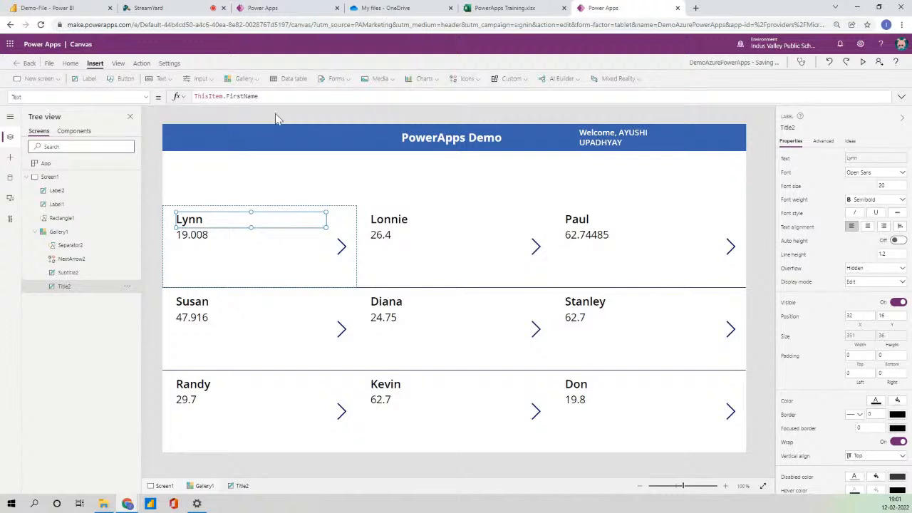
Change the gallery title formula to ThisItem.FirstName & " " & ThisItem.LastName.
click(282, 97)
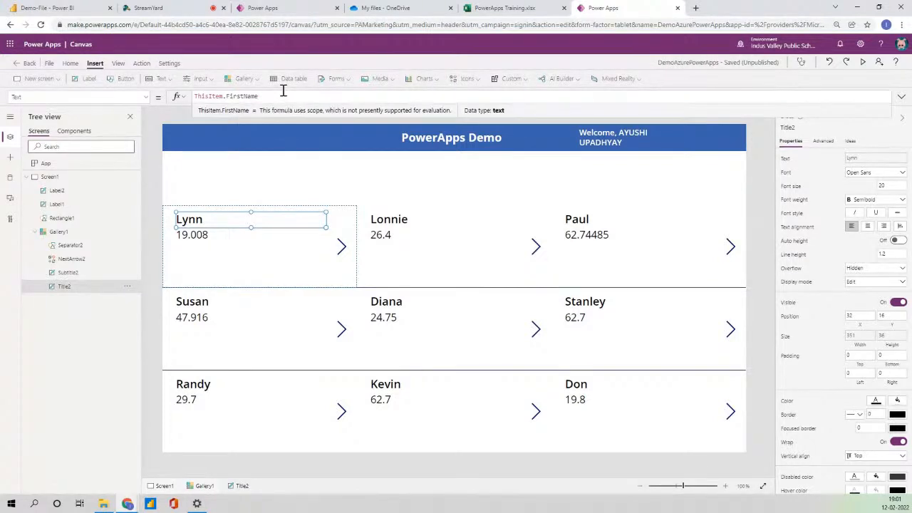
text(& "")
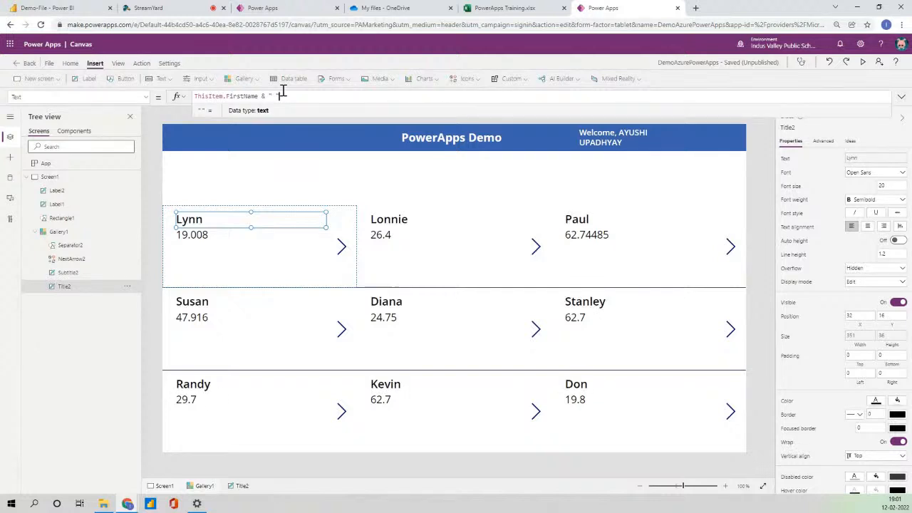
text( &)
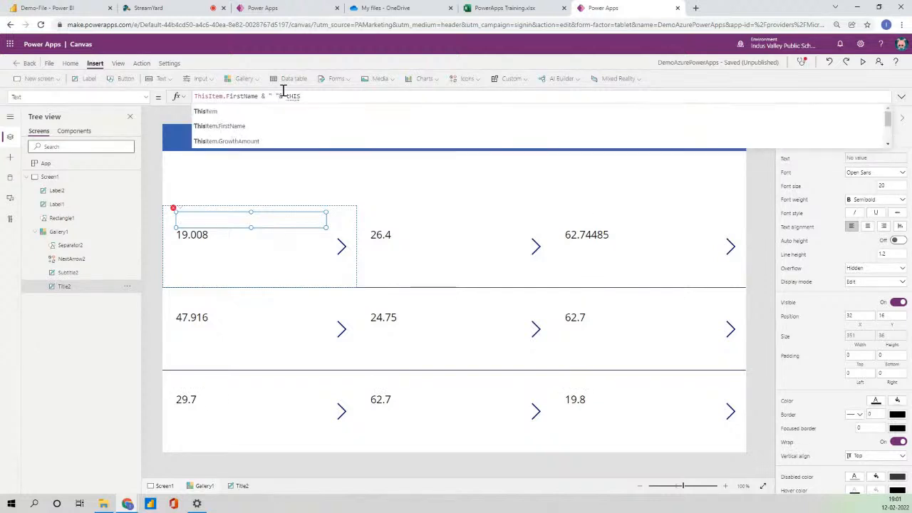
text( tHIS)
key(Up)
key(Return)
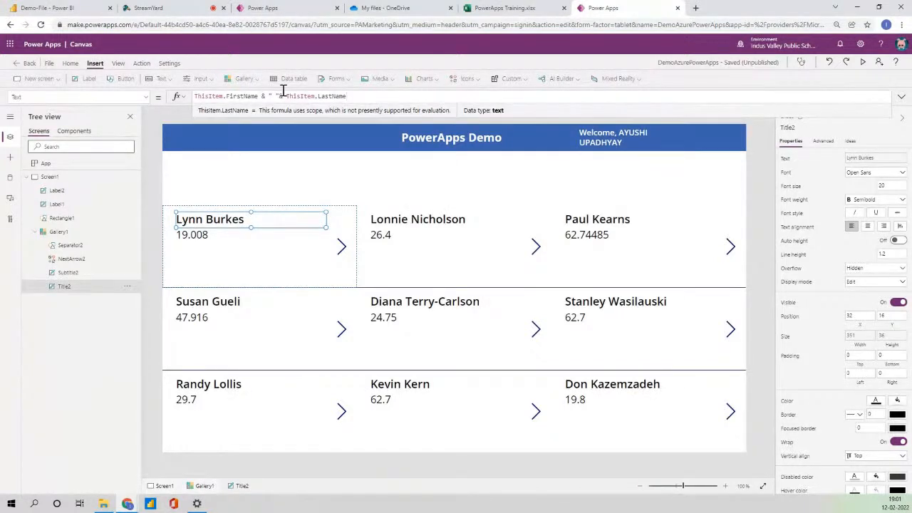
click(284, 95)
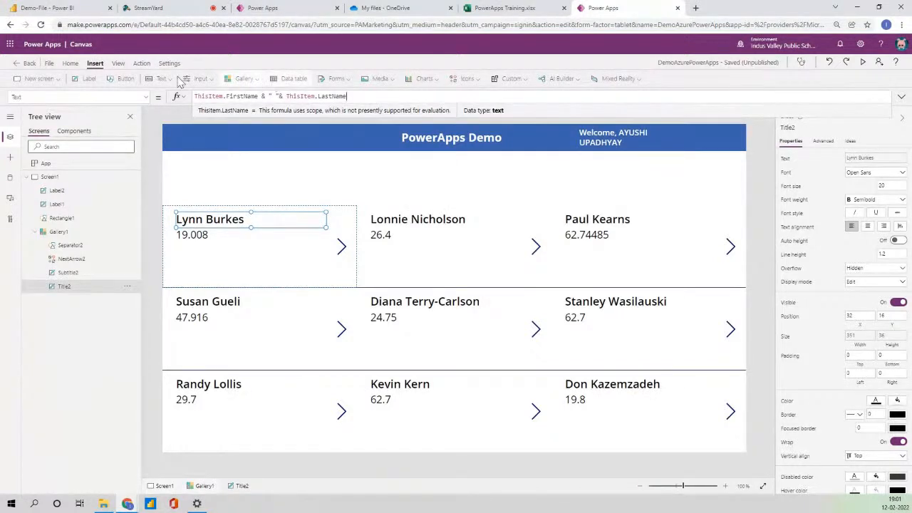
Add a copy of the amount label beneath it showing ThisItem.OpportunityType.
click(202, 234)
drag(202, 235, 200, 243)
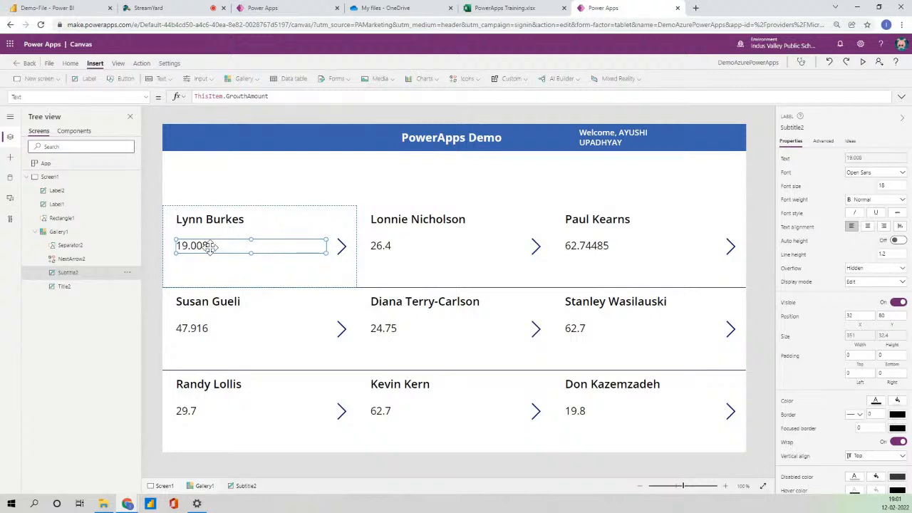
drag(211, 248, 212, 240)
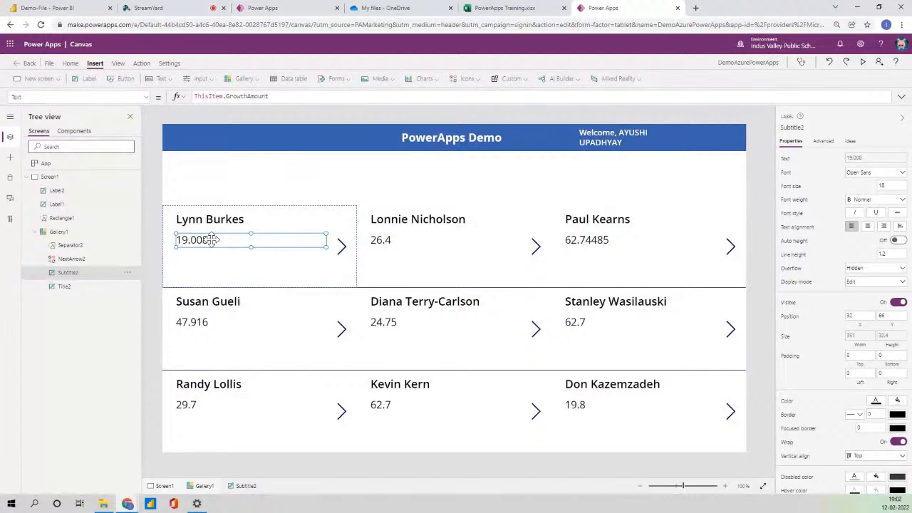
key(ctrl+v)
drag(208, 229, 201, 259)
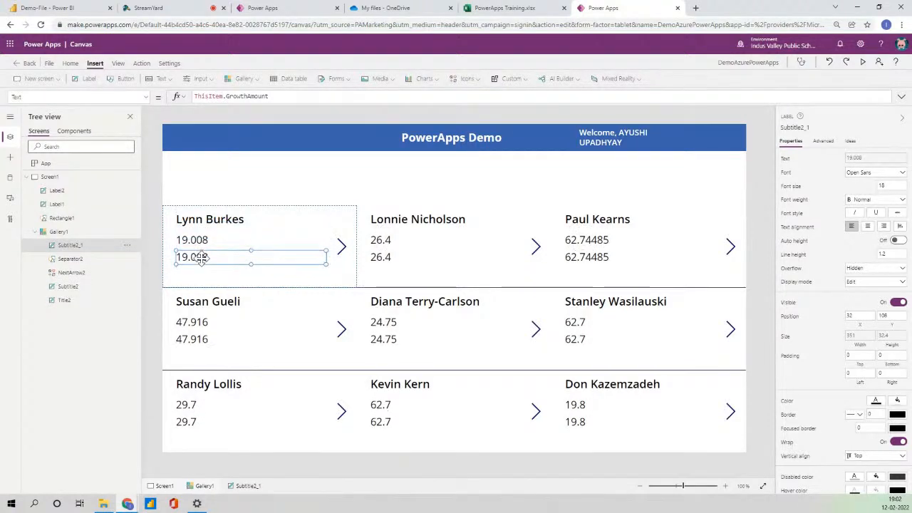
double_click(237, 97)
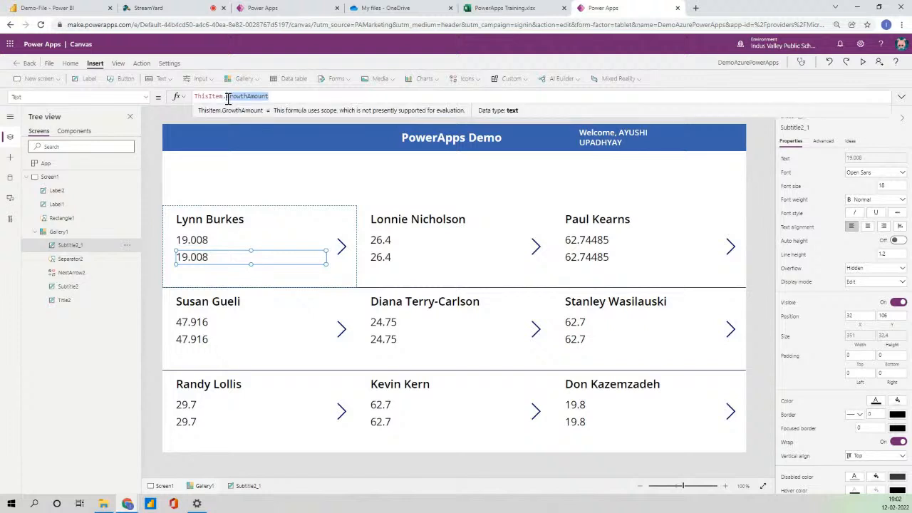
key(BackSpace)
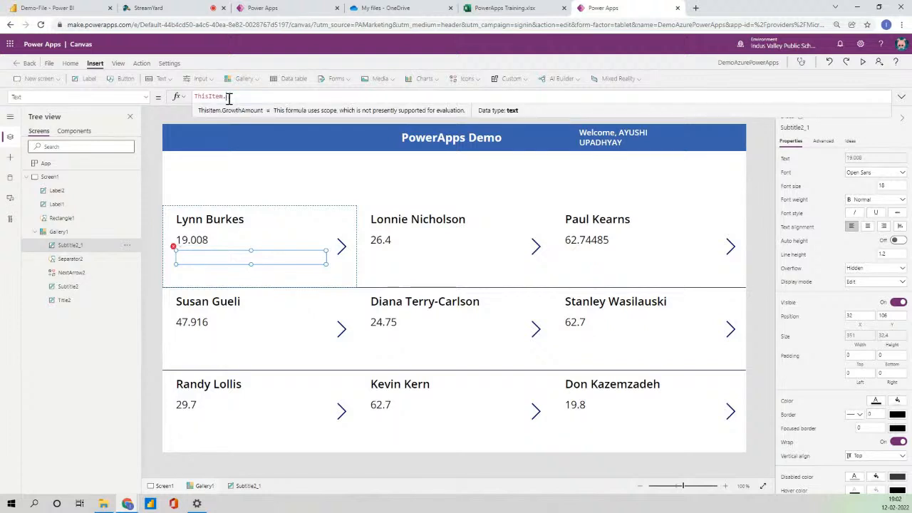
text(Op)
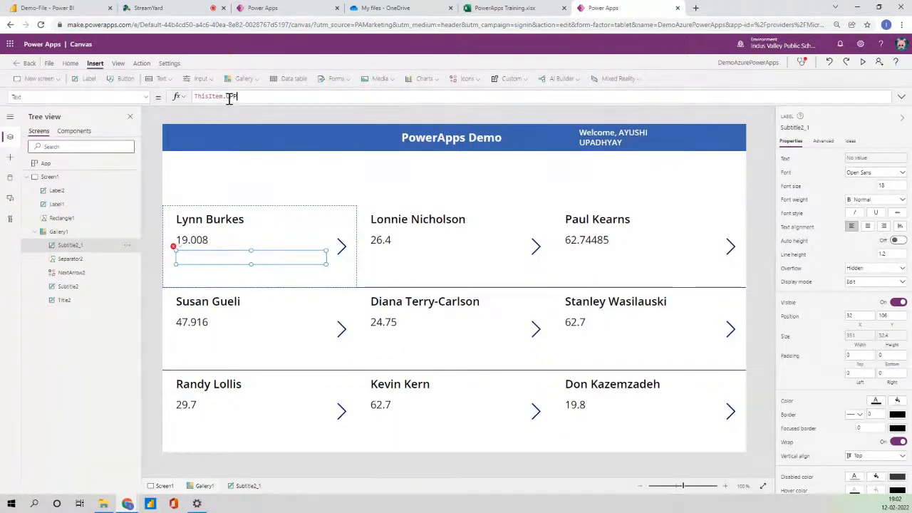
key(Tab)
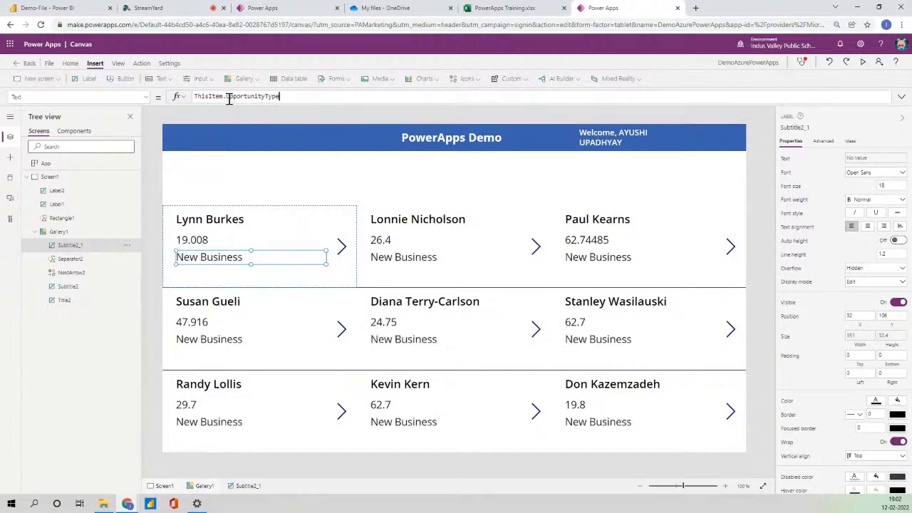
Preview the app and scroll the three-column gallery, then return to editing with Gallery1 selected.
click(770, 213)
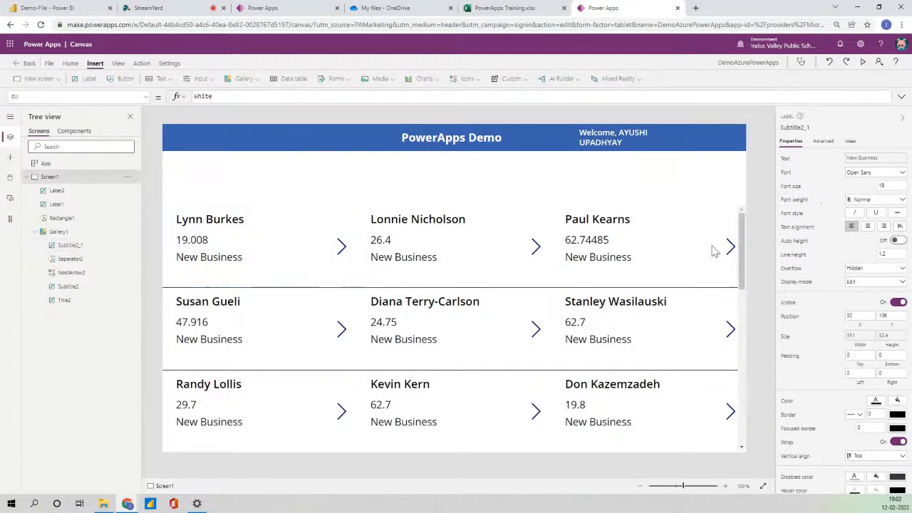
click(863, 64)
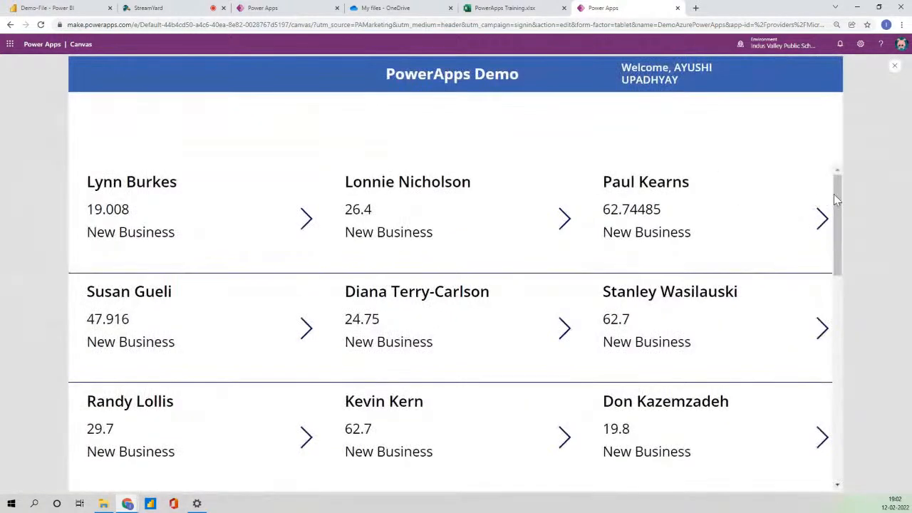
scroll(848, 285, down, 5)
scroll(854, 297, up, 5)
click(895, 65)
click(536, 305)
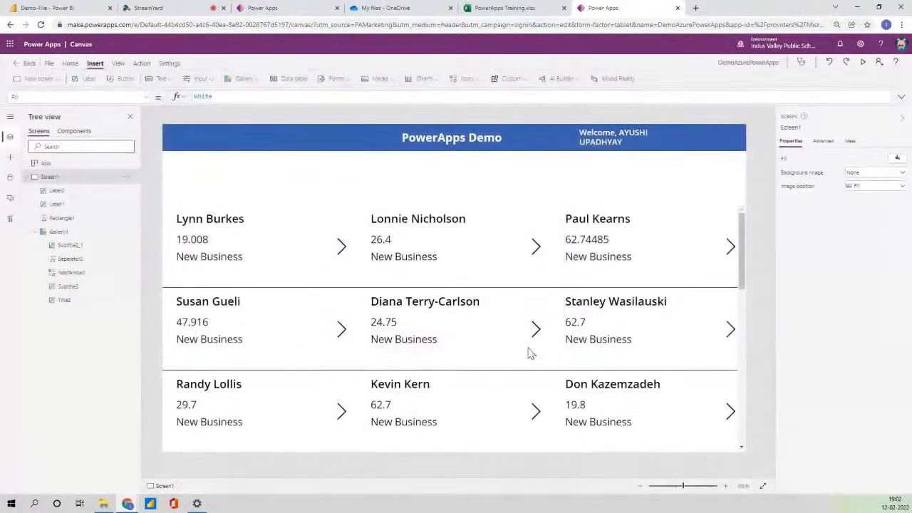
click(529, 350)
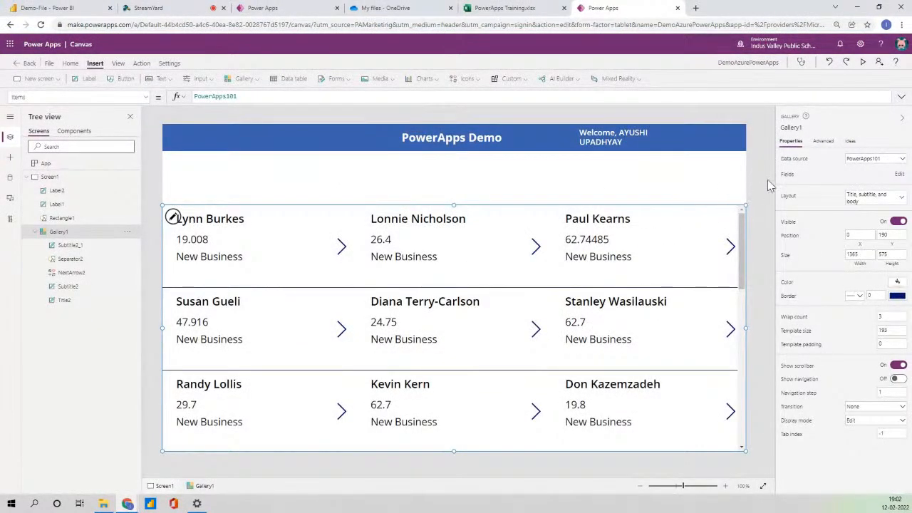
click(468, 79)
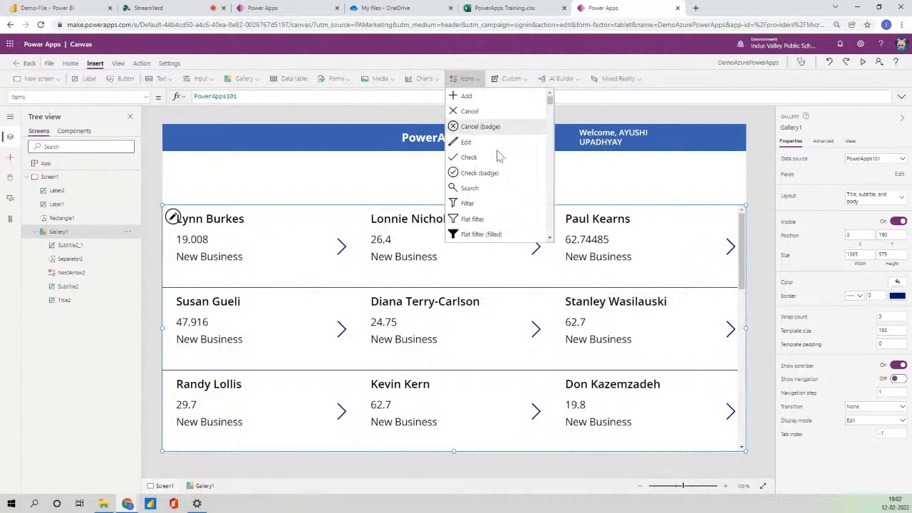
Add a slightly smaller search icon with a new text input placed beside it.
click(471, 188)
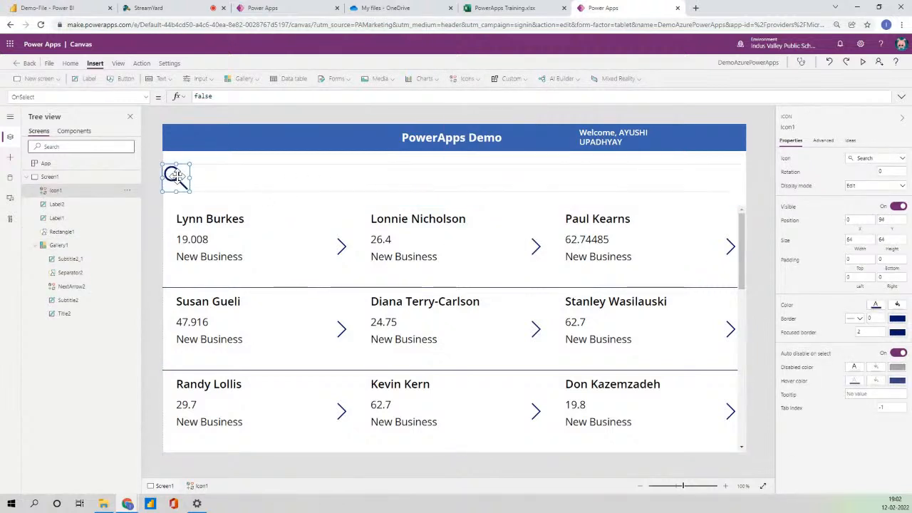
drag(189, 190, 187, 185)
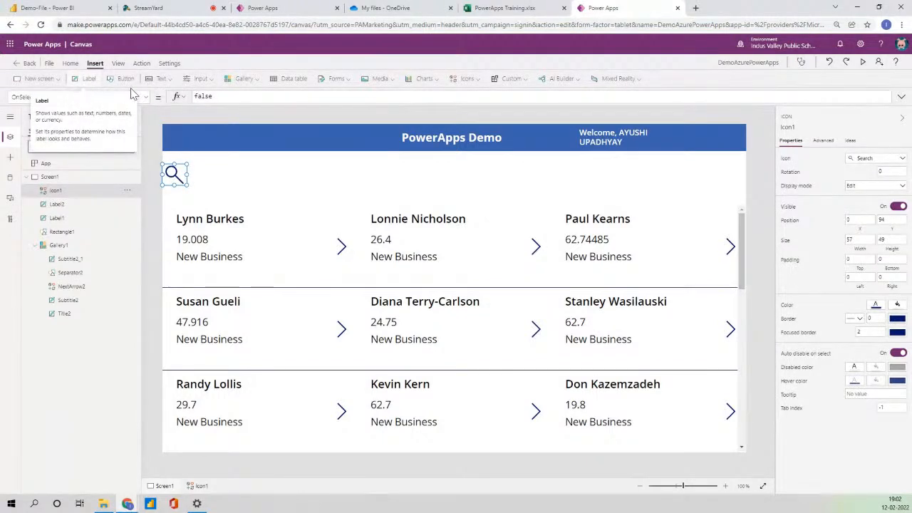
click(158, 80)
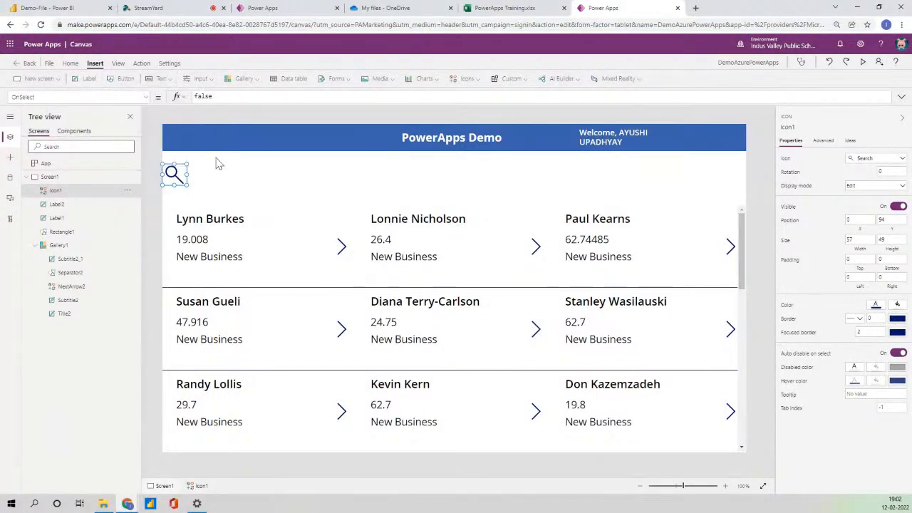
drag(194, 146, 204, 172)
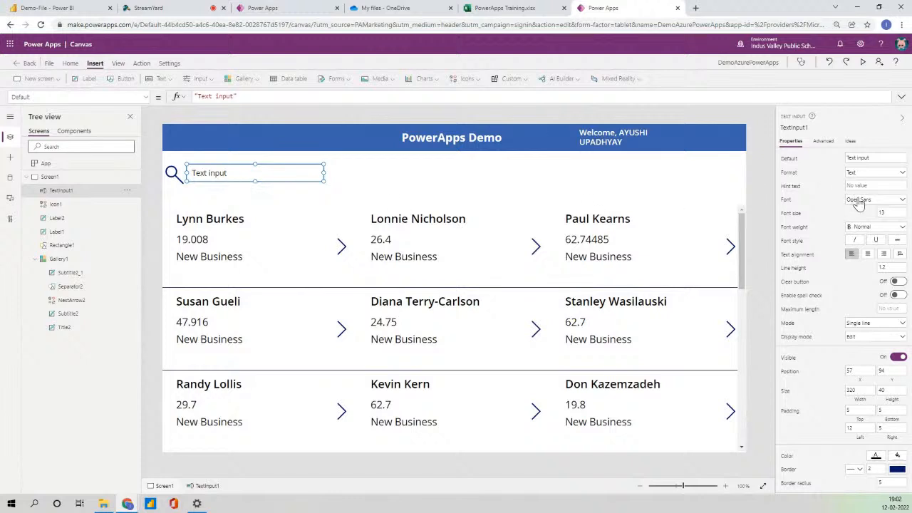
Clear the text input's default value and set its hint text to 'SEARCH ON FIRSTNAME'.
triple_click(876, 157)
key(BackSpace)
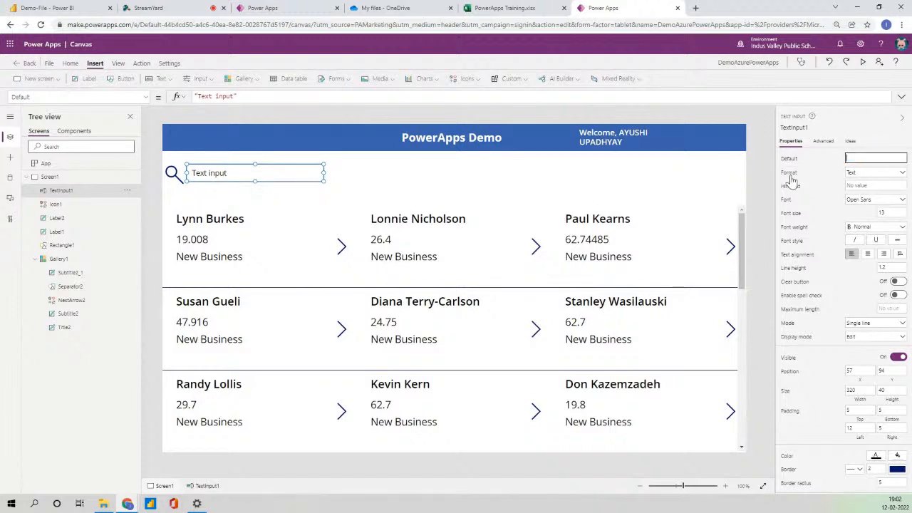
click(867, 187)
text(SEARCH BY)
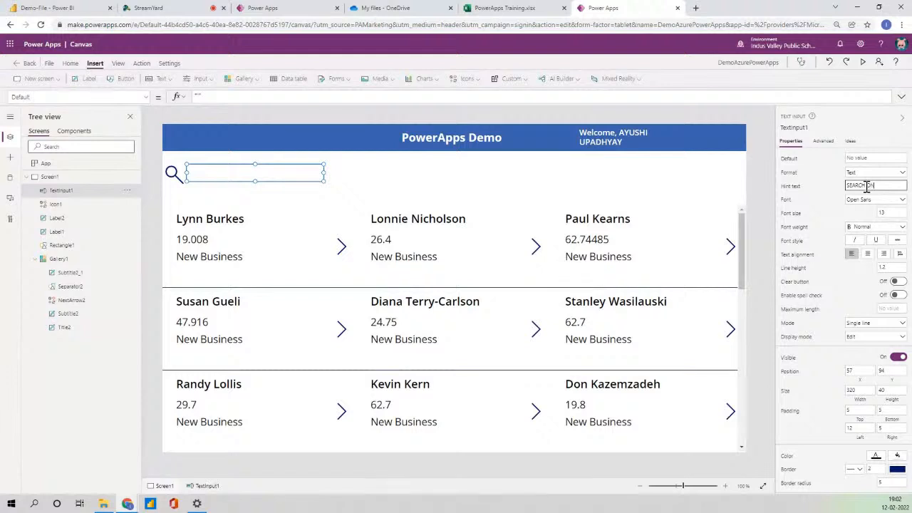
text(N FIRSTNAME)
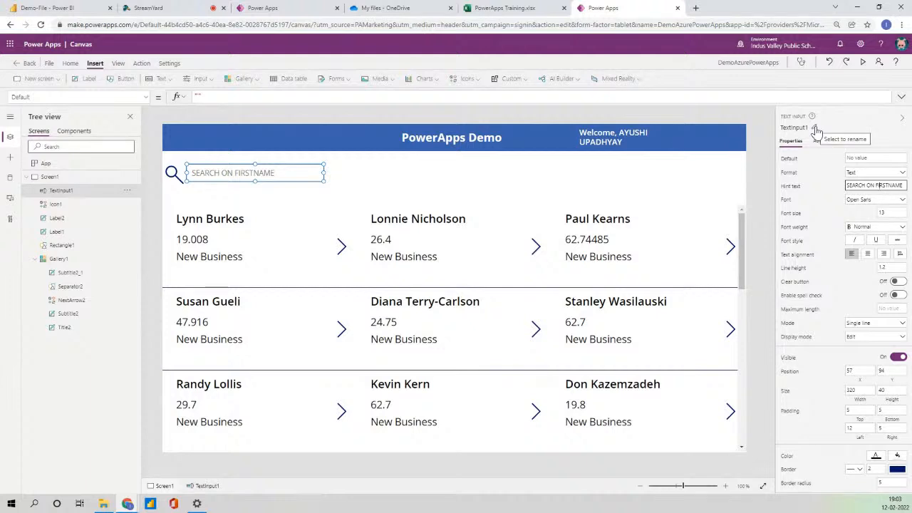
click(497, 363)
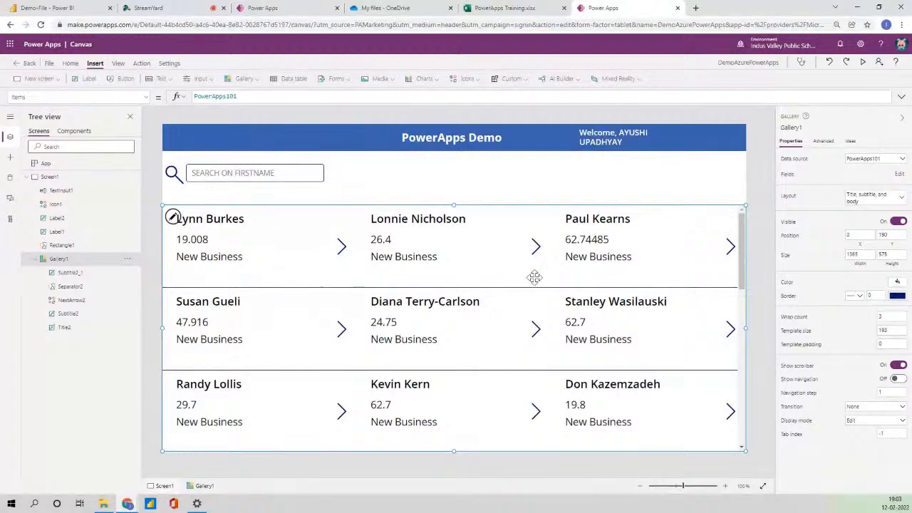
Set Gallery1's Items to Filter(PowerApps101, StartsWith(FirstName, TextInput1.Text)).
click(252, 102)
text(FILTER)
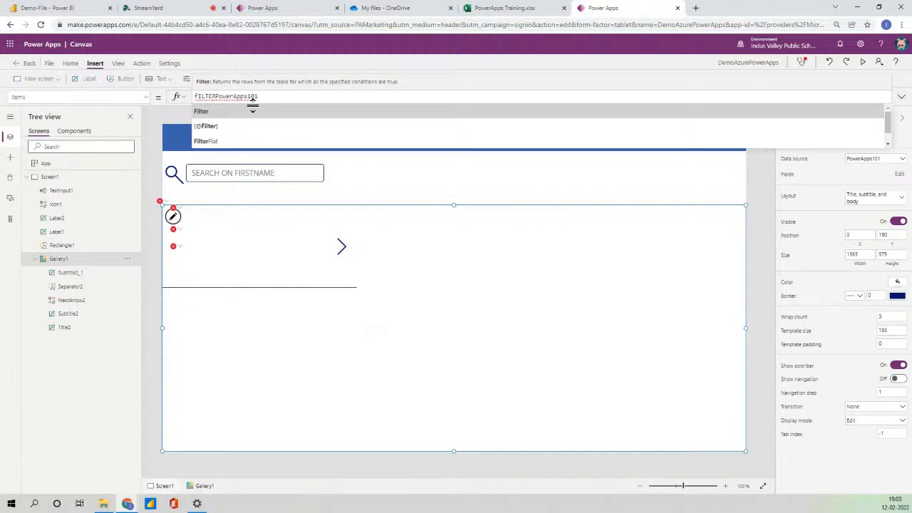
click(252, 110)
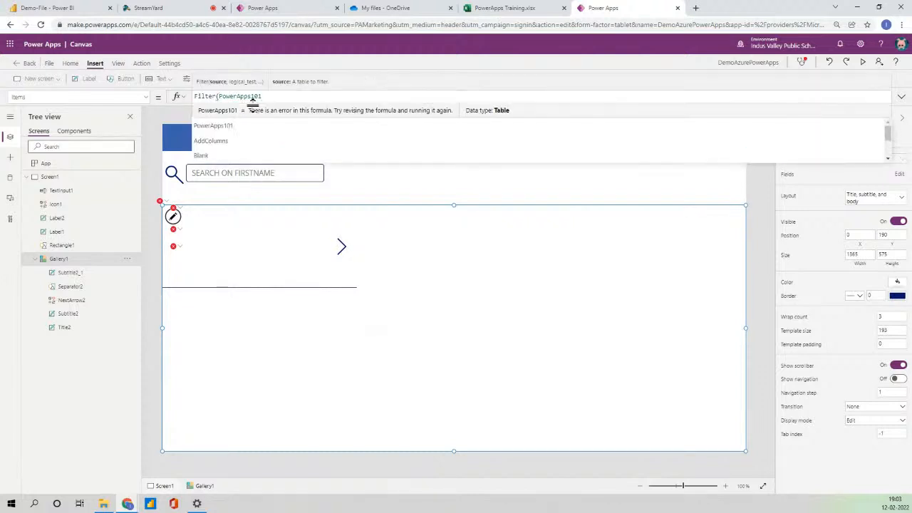
text(,Star)
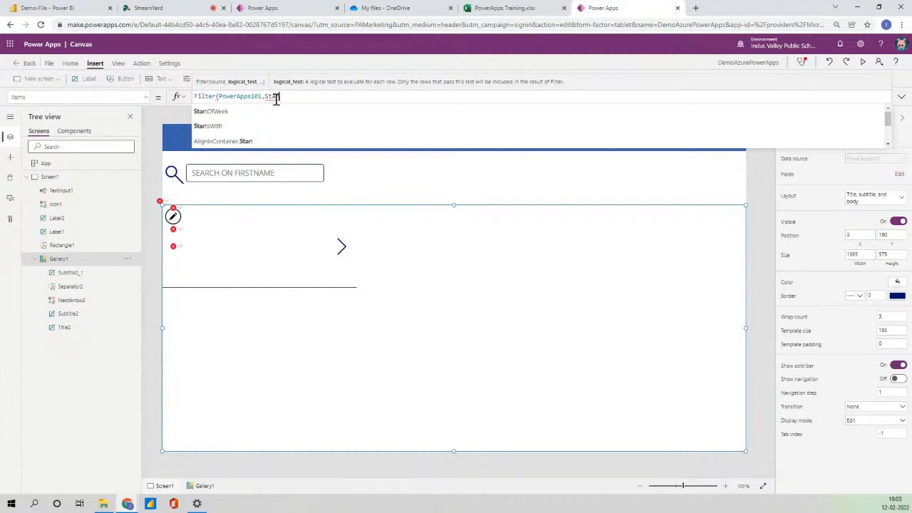
key(Down)
key(Tab)
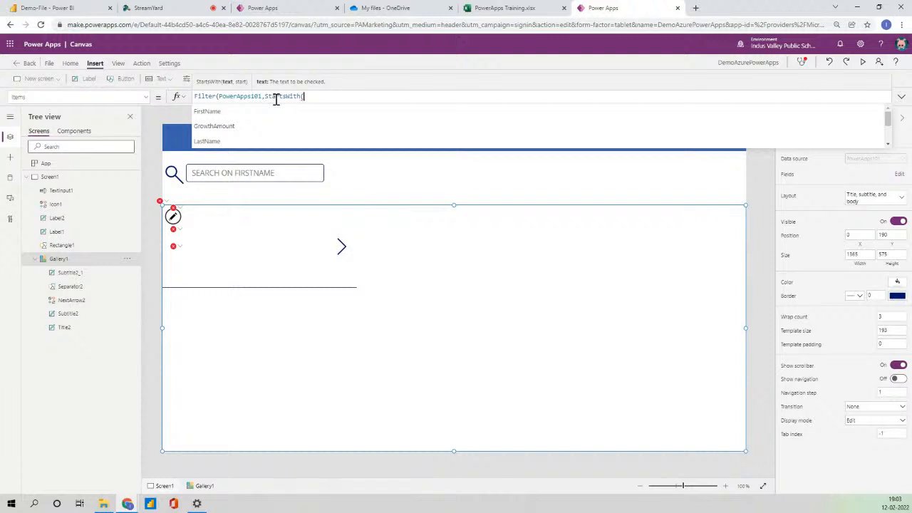
key(Down)
key(Tab)
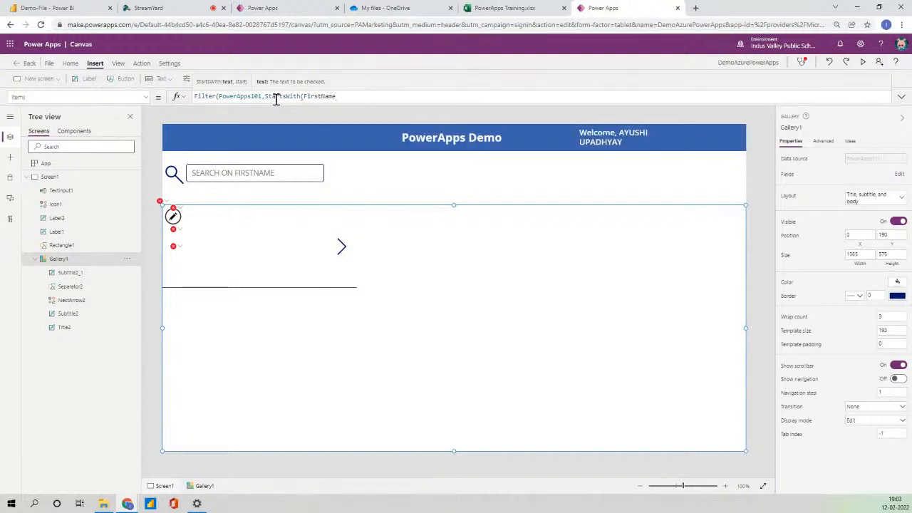
text(,)
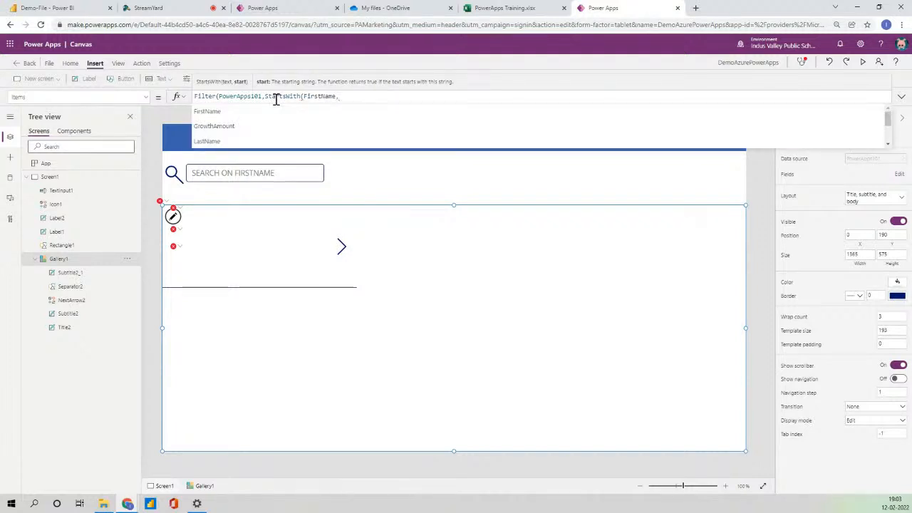
text(Text)
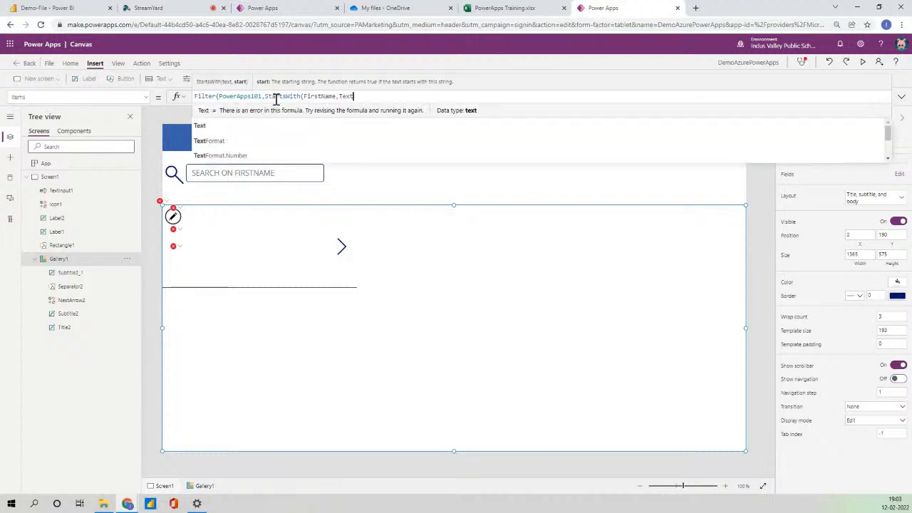
text(input1)
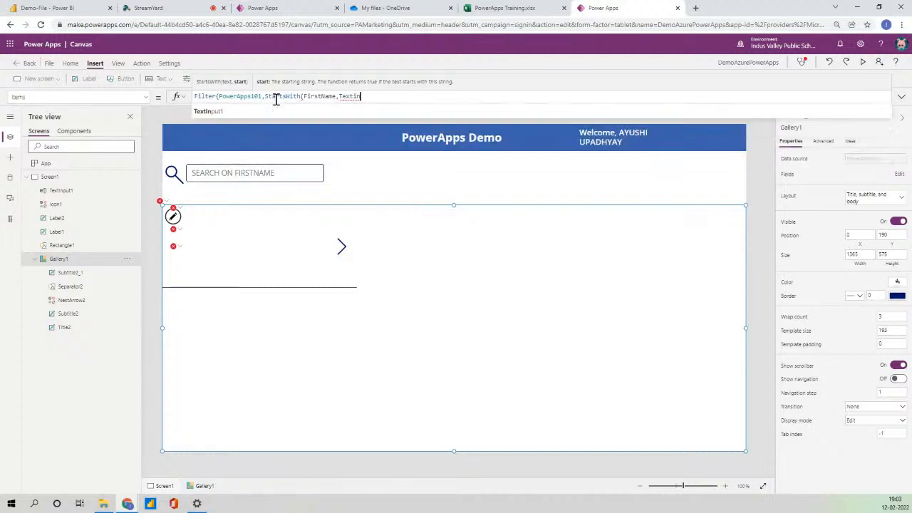
key(Tab)
text(.T)
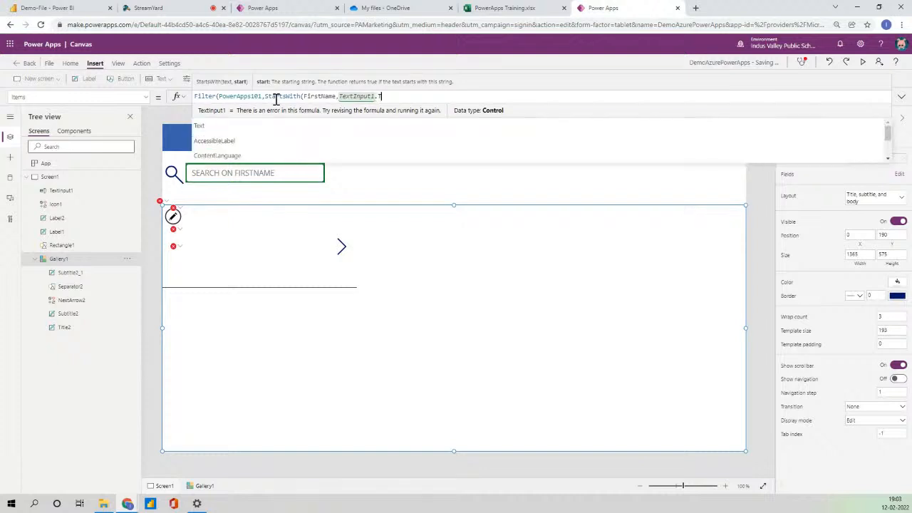
text(ext))
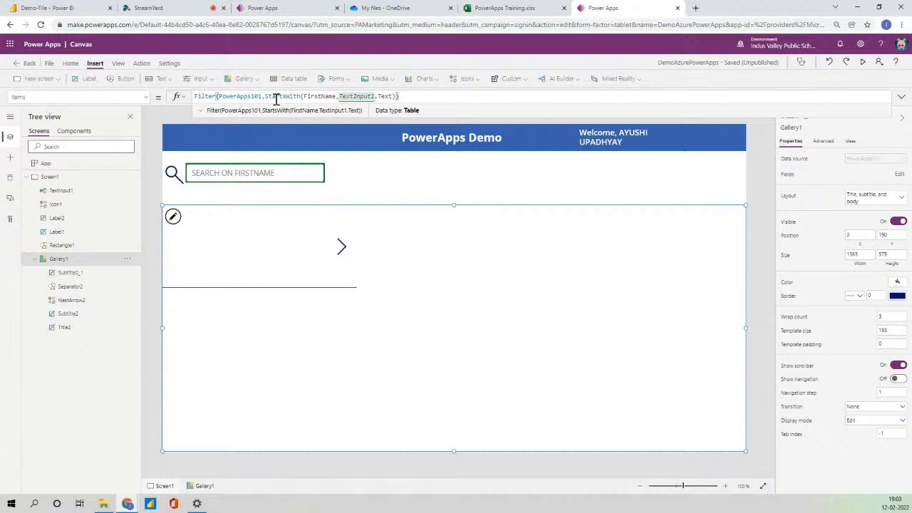
key(Return)
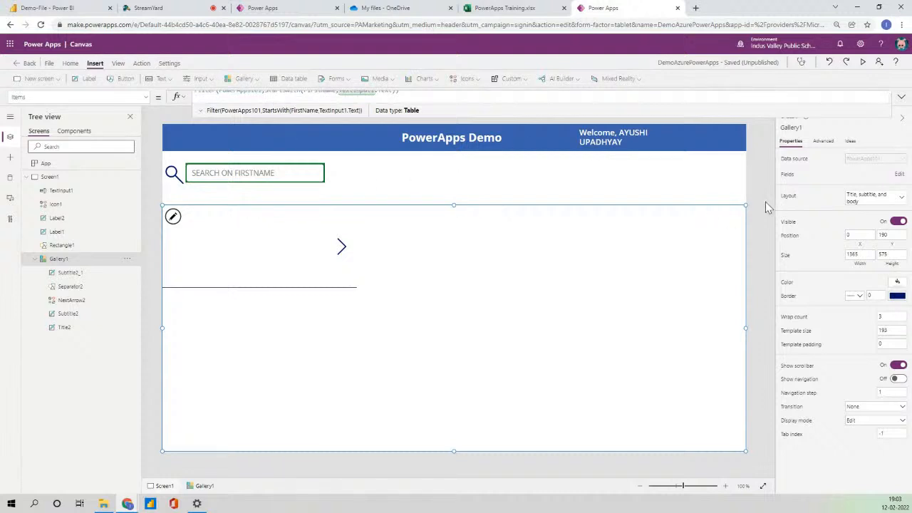
Commit the formula, reselect the gallery and launch a preview to test the search.
click(765, 204)
click(477, 283)
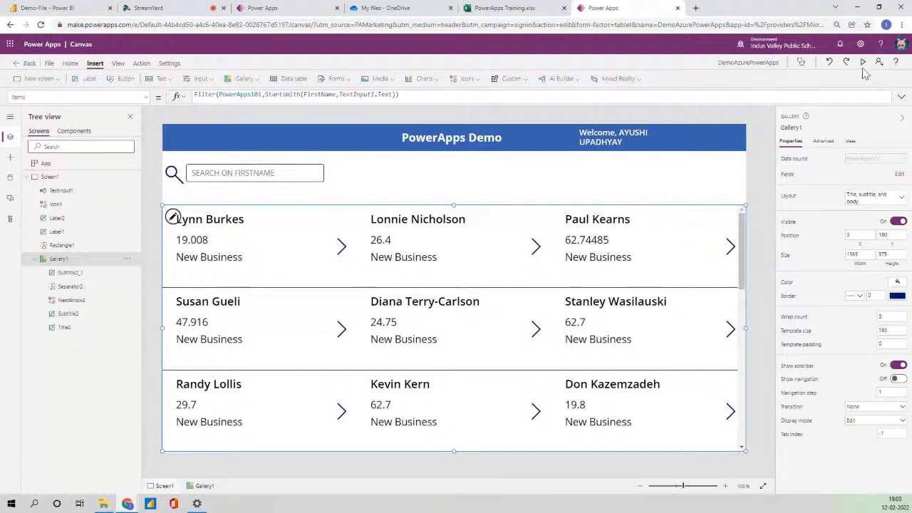
click(862, 62)
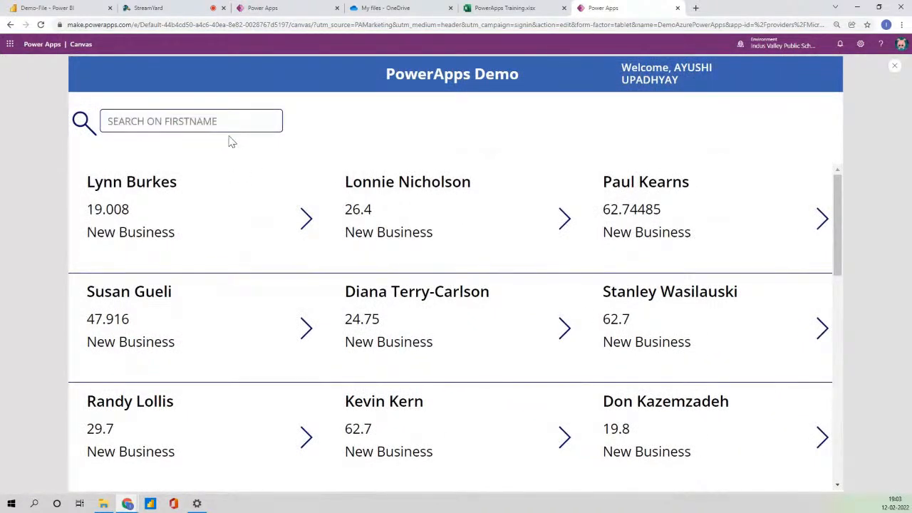
click(202, 125)
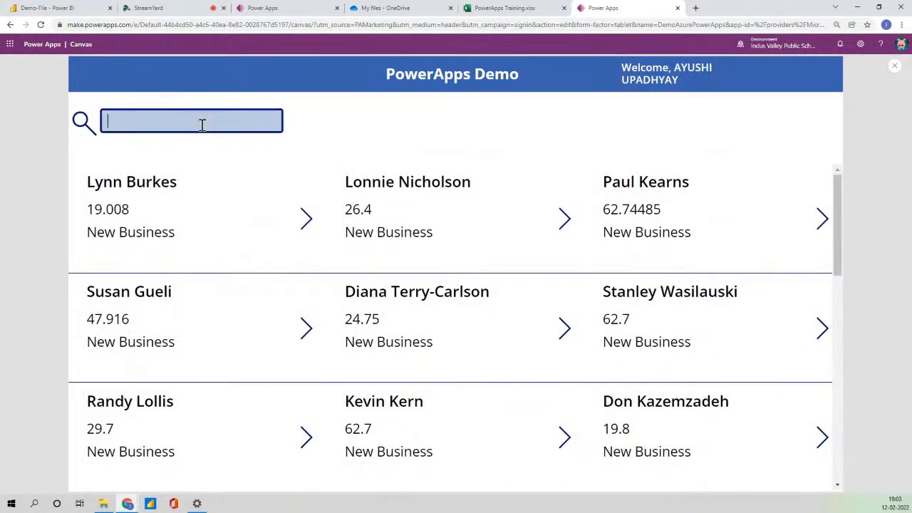
text(dia)
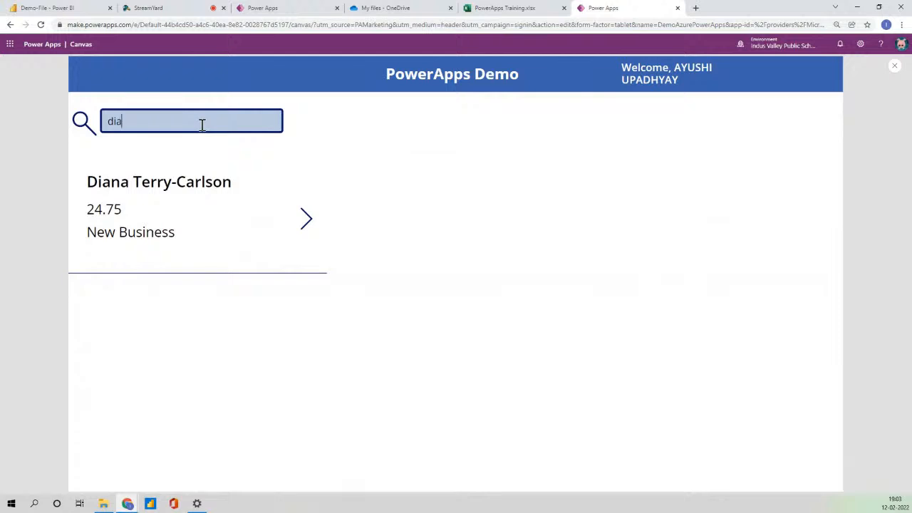
key(BackSpace)
key(BackSpace)
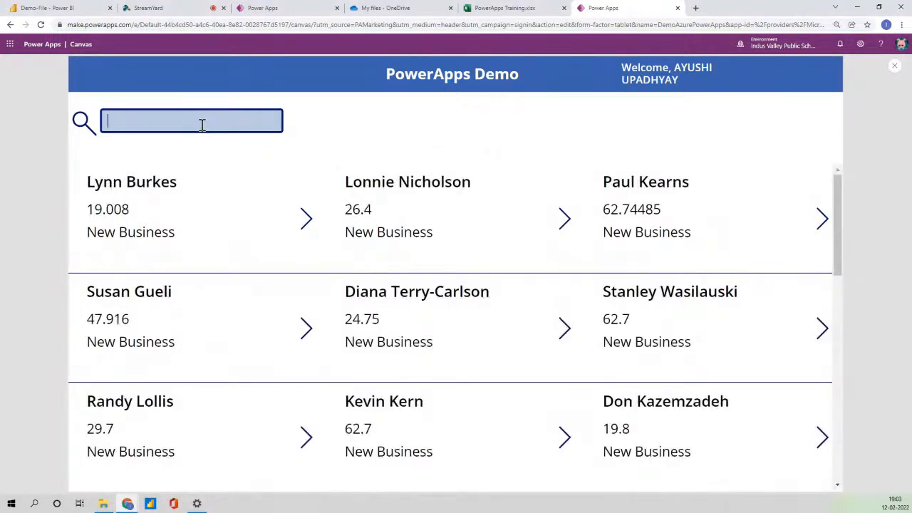
click(895, 66)
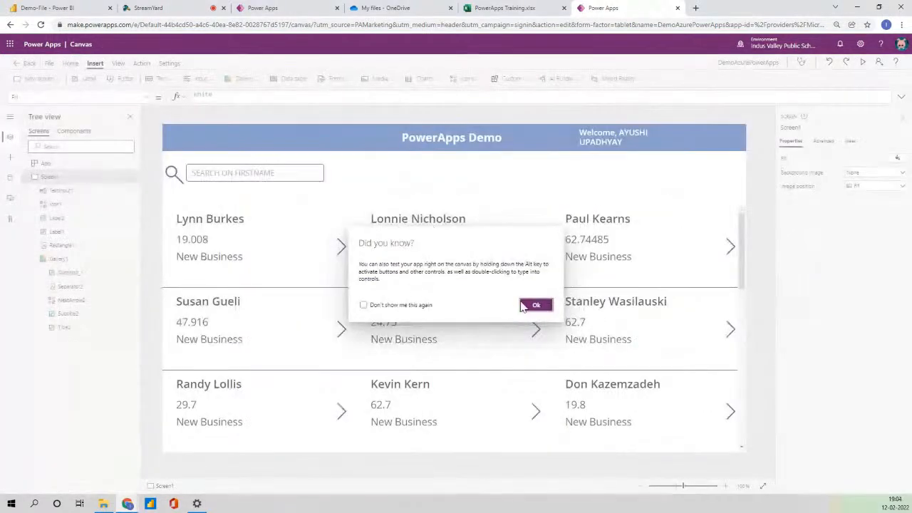
click(535, 305)
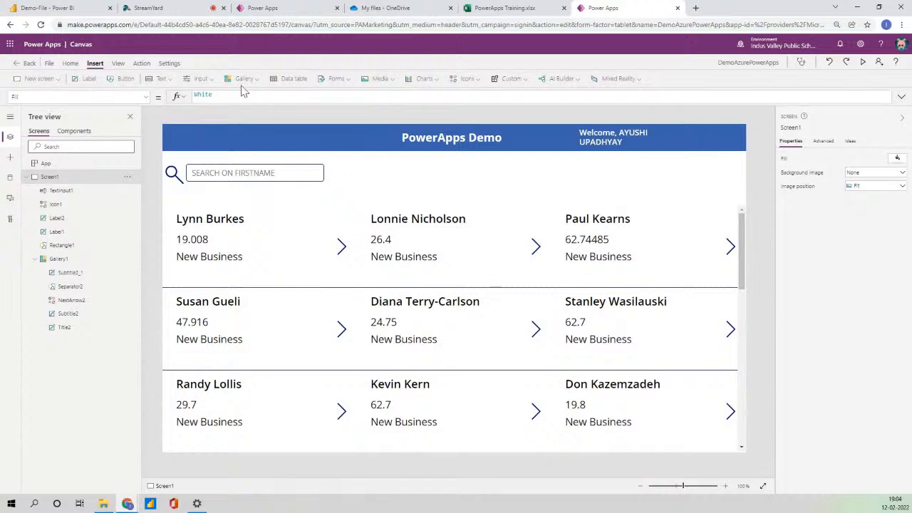
Add a dropdown to the right of the search box and make it slightly narrower.
click(201, 80)
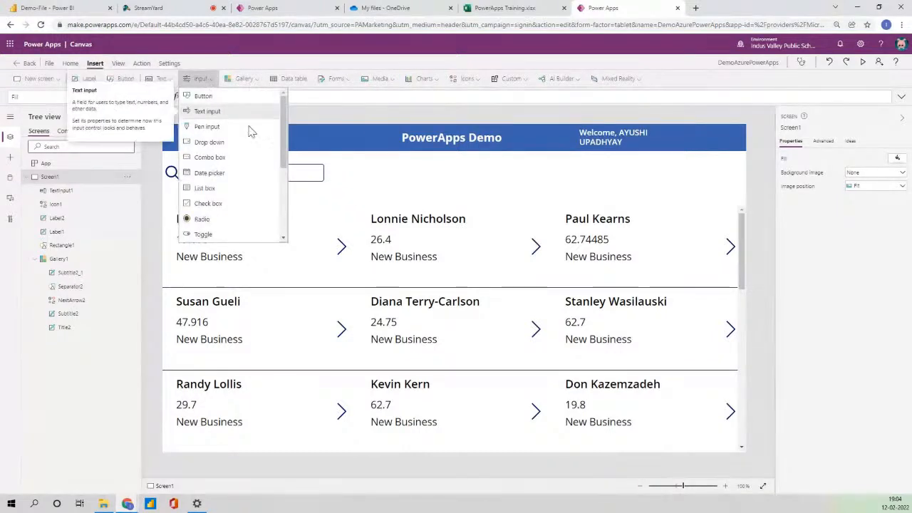
click(298, 156)
drag(209, 143, 636, 165)
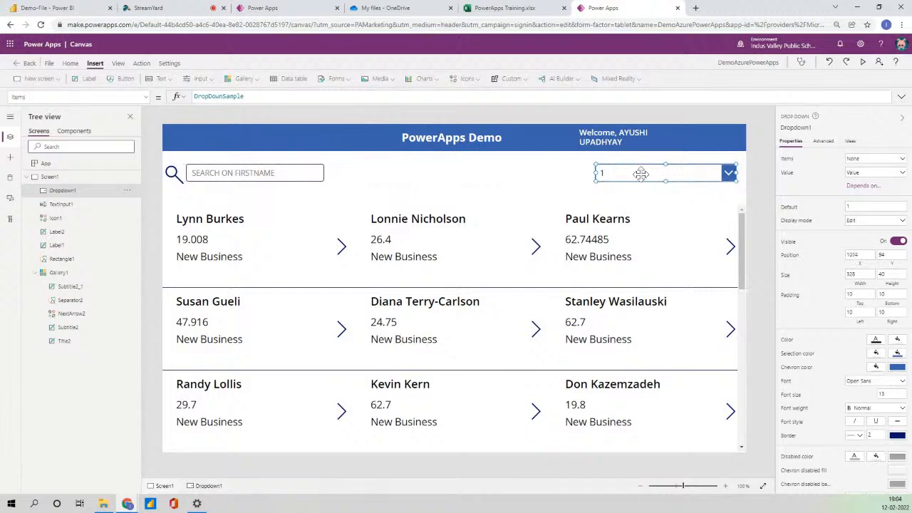
drag(738, 182, 704, 179)
Add a label reading 'Oppertunity Type' just to the left of the dropdown.
click(87, 78)
drag(210, 154, 538, 174)
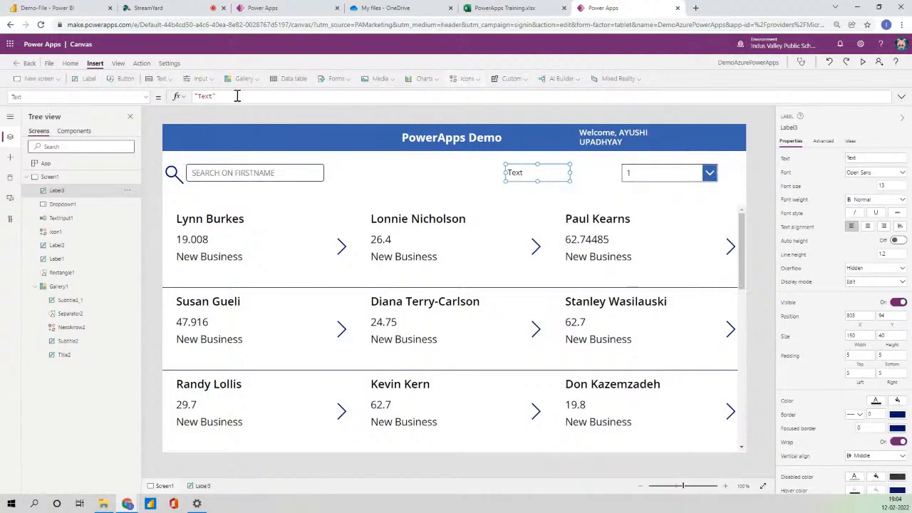
double_click(203, 96)
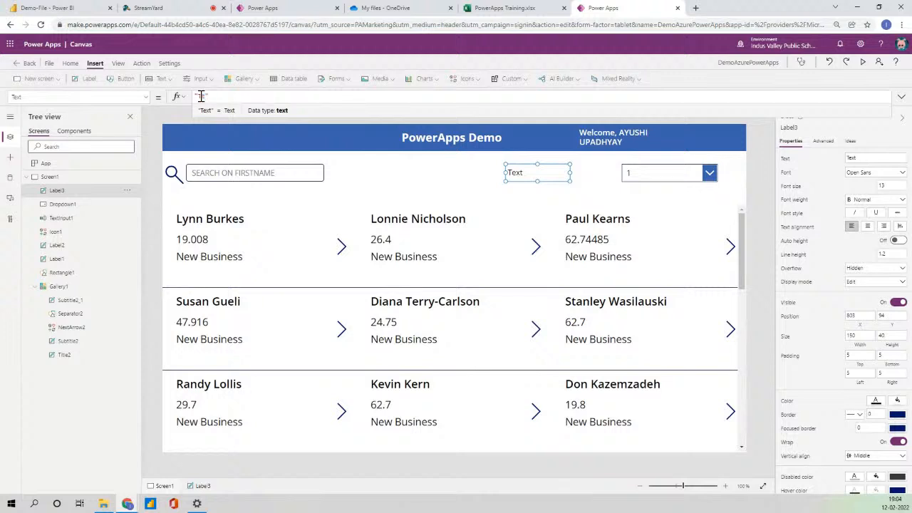
key(BackSpace)
text(Oppertunity Type)
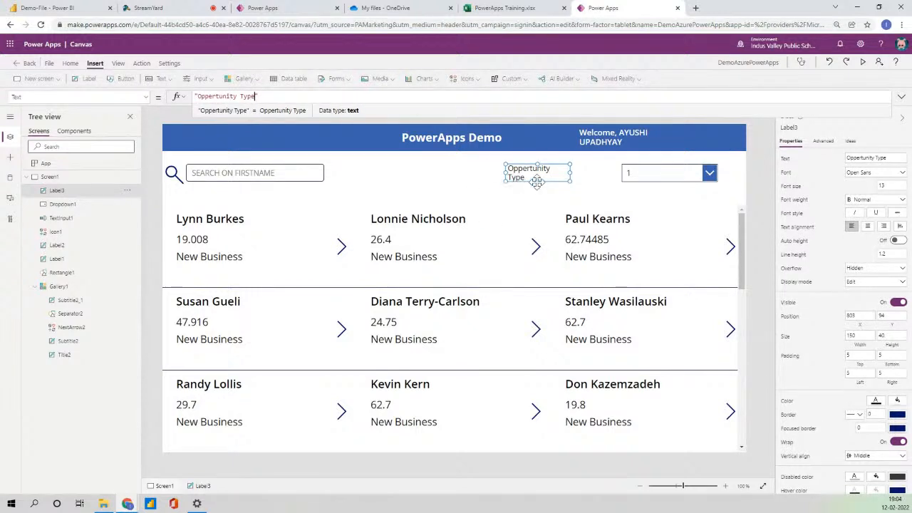
drag(546, 169, 584, 167)
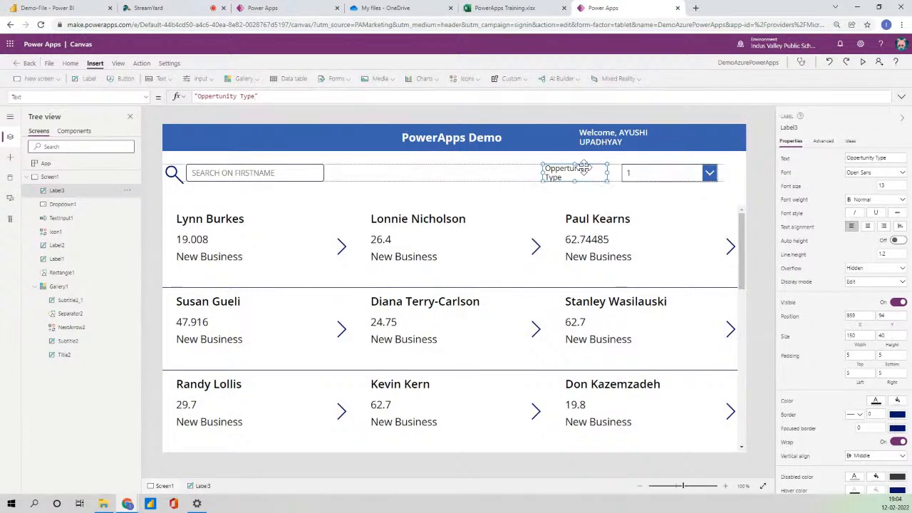
click(662, 174)
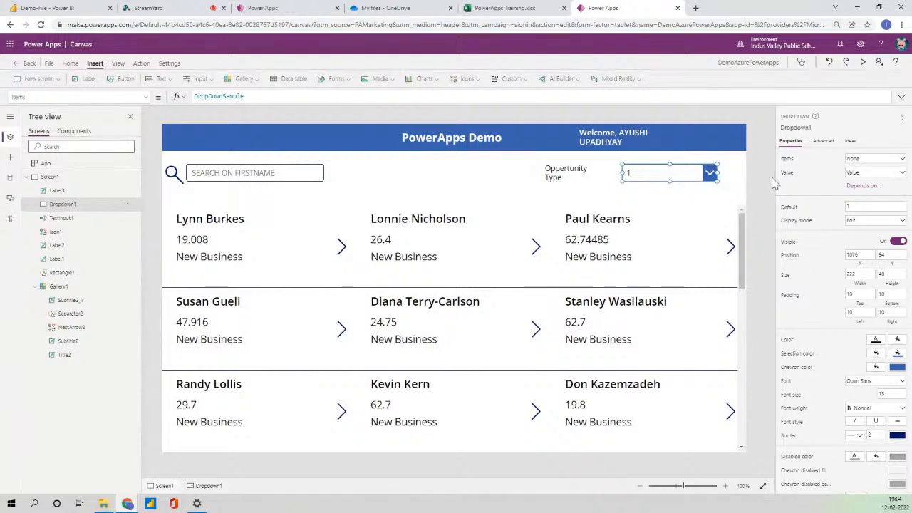
click(890, 165)
Bind the dropdown to PowerApps101, displaying the OpportunityType field.
click(841, 213)
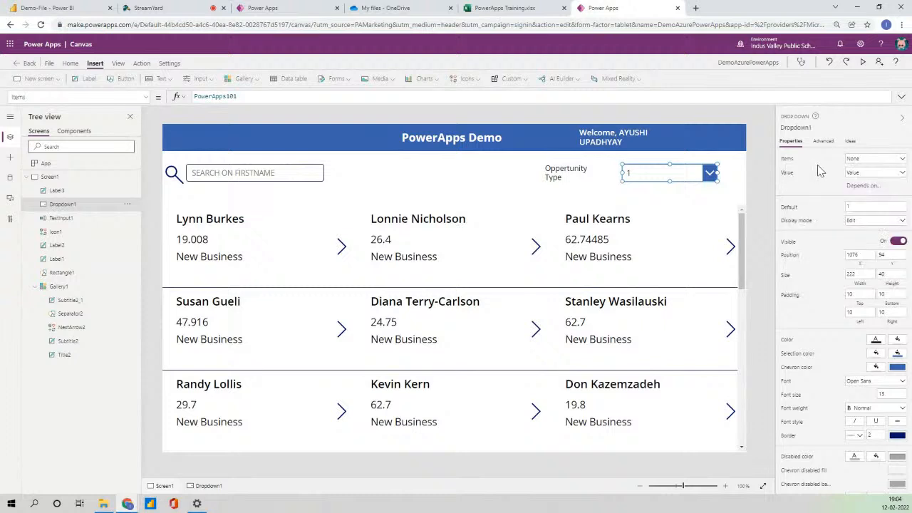
click(878, 172)
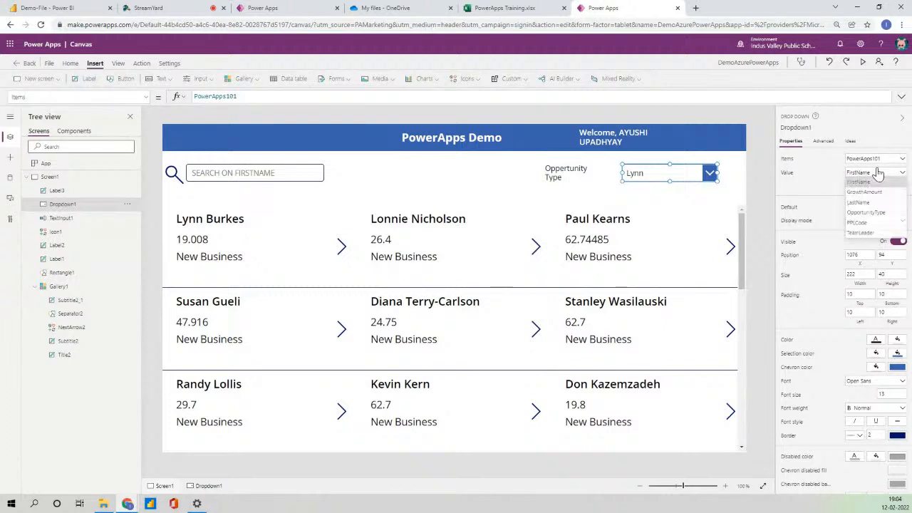
click(882, 223)
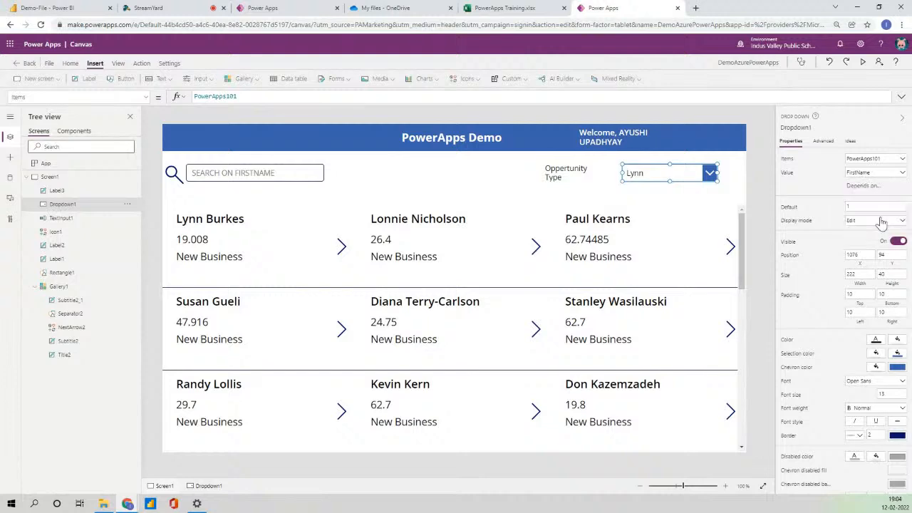
click(759, 176)
click(689, 171)
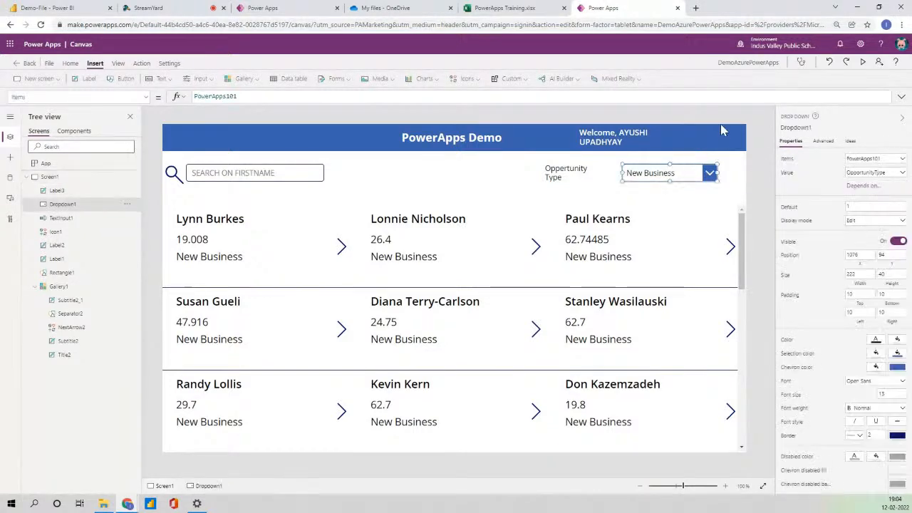
Preview the app and open the dropdown, revealing repeated New Business entries, then return to editing.
click(864, 64)
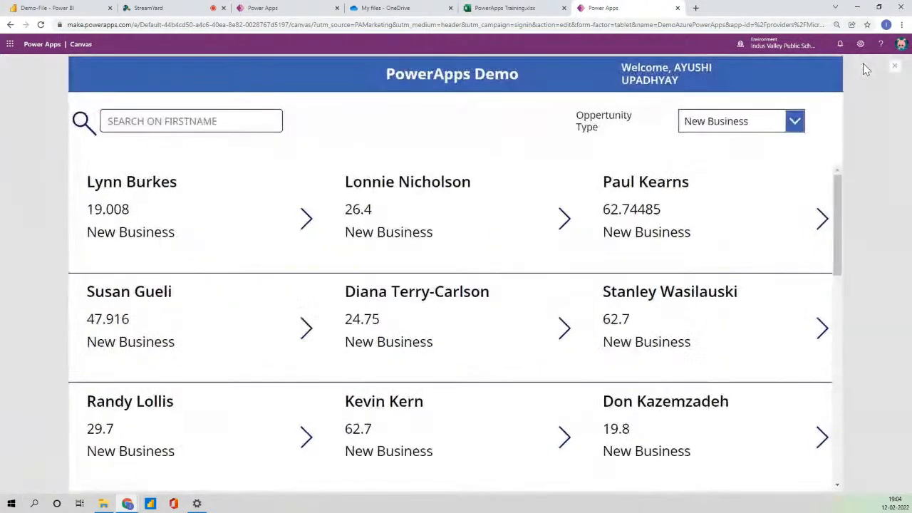
click(794, 121)
scroll(758, 211, down, 5)
scroll(757, 225, up, 5)
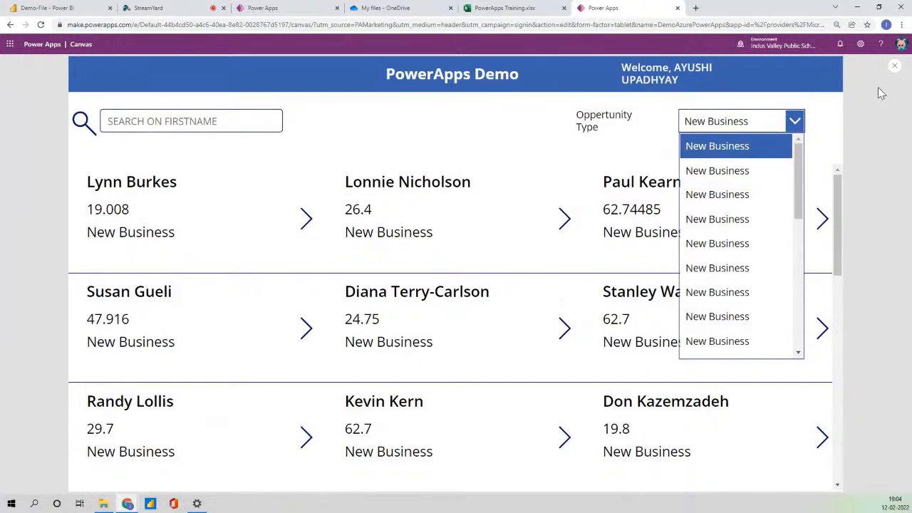
click(896, 71)
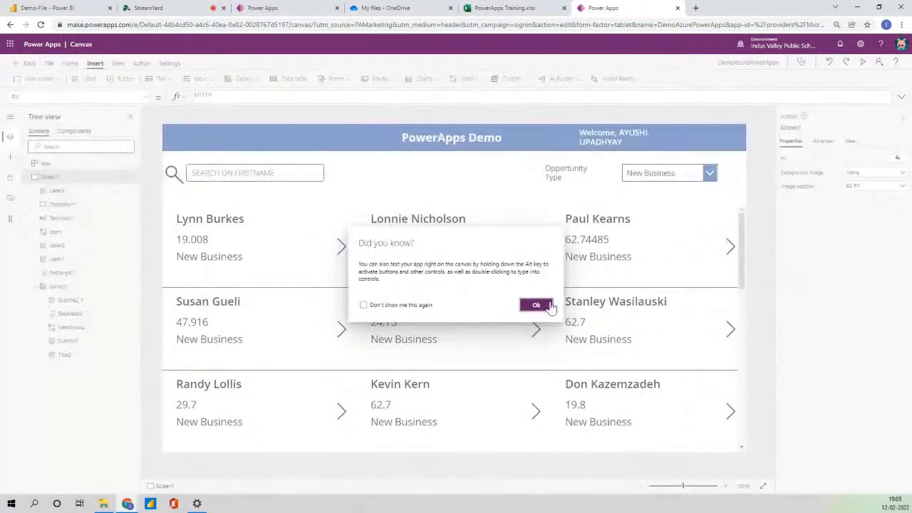
click(547, 306)
click(663, 172)
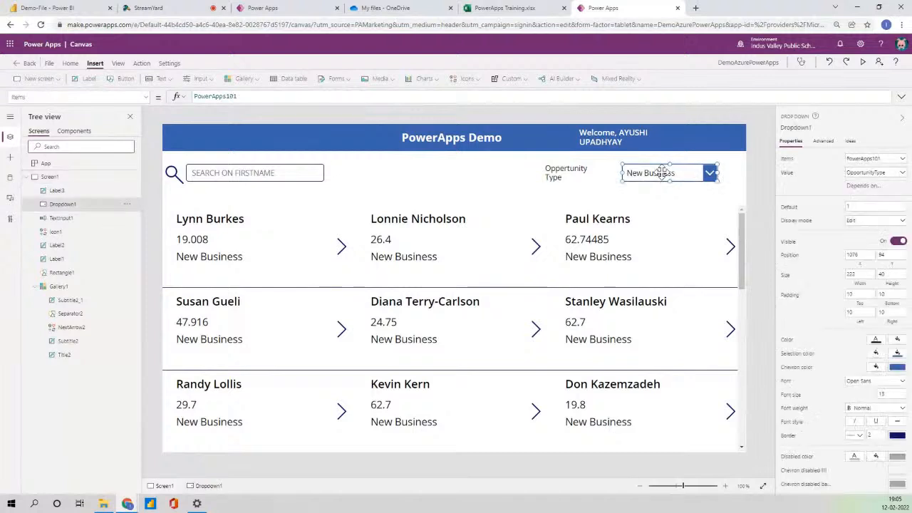
Set Dropdown1's Items to Distinct(PowerApps101, OpportunityType).
click(196, 97)
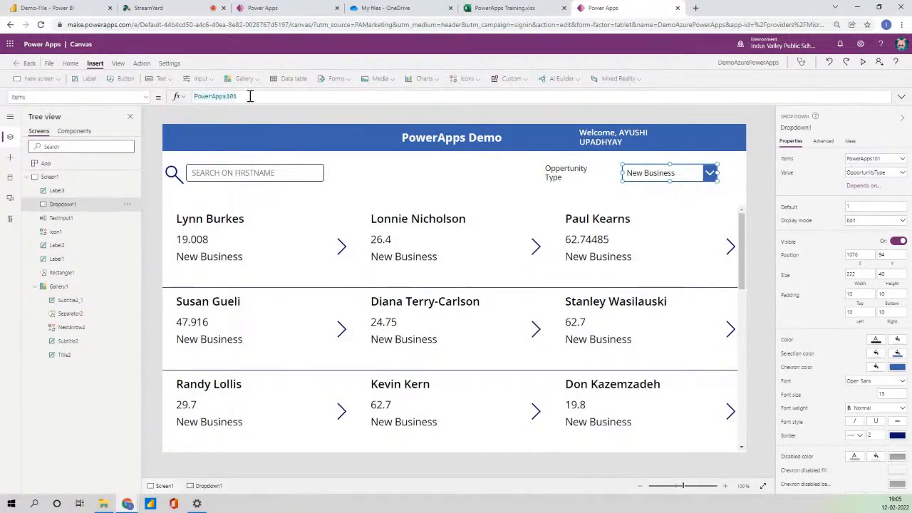
text(Dis)
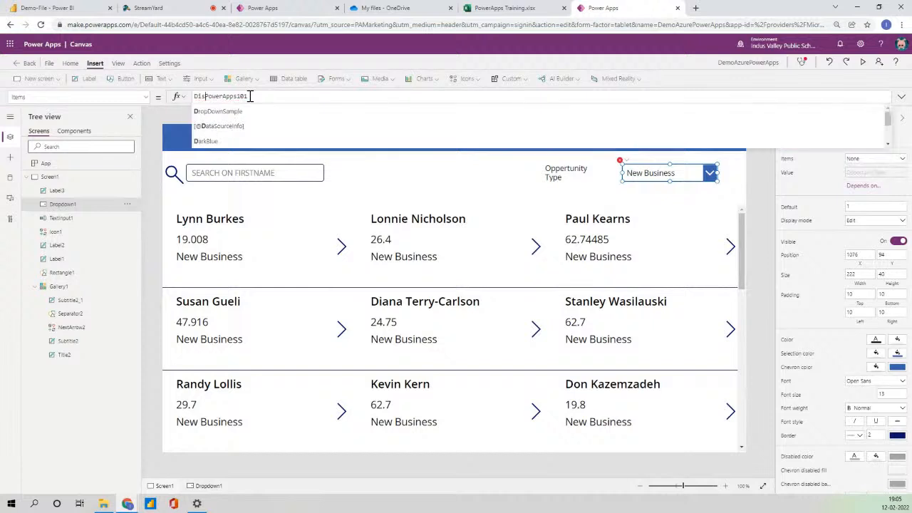
text(tinct)
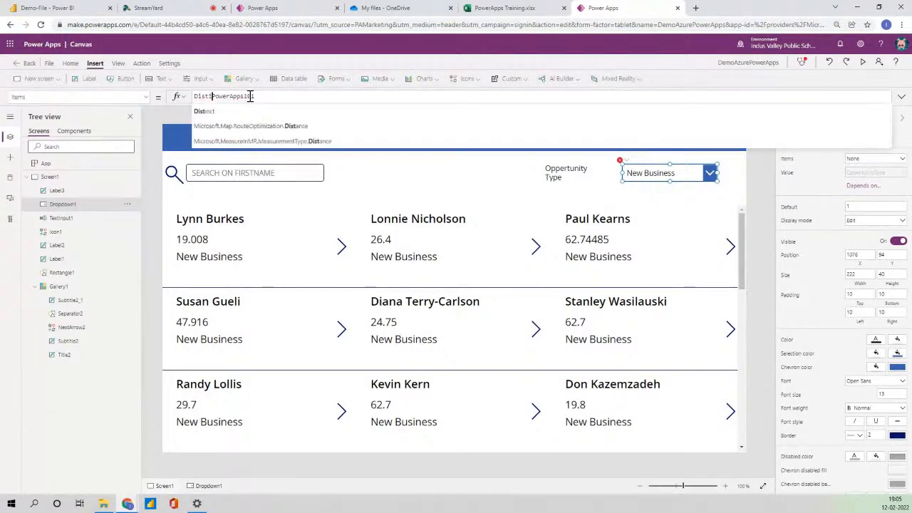
text((PowerApps101)
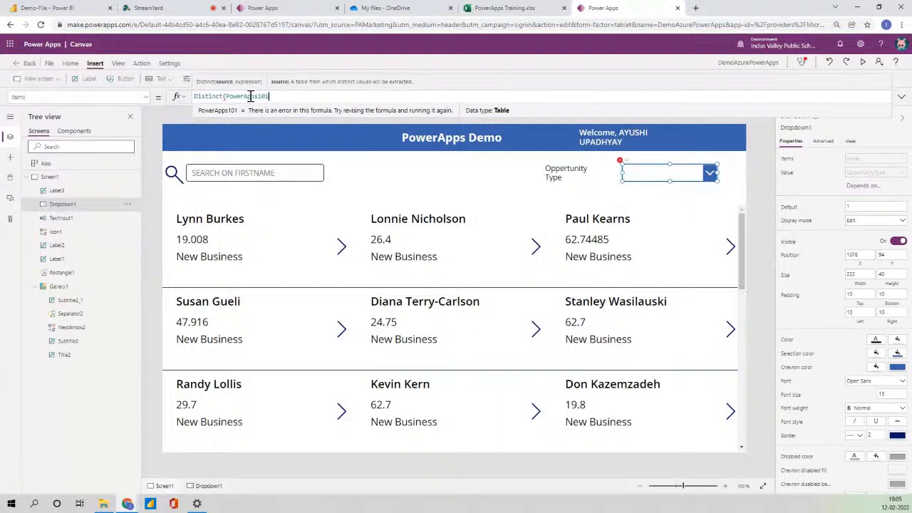
text(,opp)
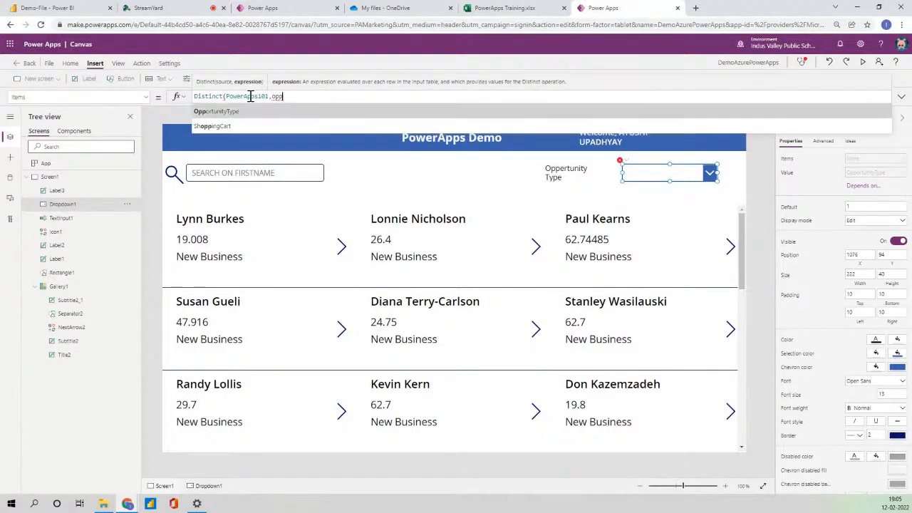
key(Tab)
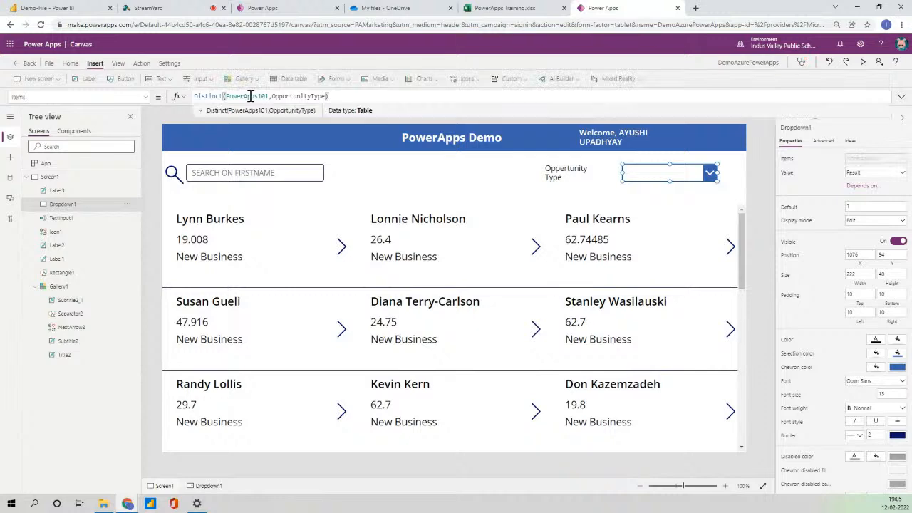
click(676, 193)
click(674, 176)
Preview the app to confirm each opportunity type appears only once, then return to editing.
click(863, 63)
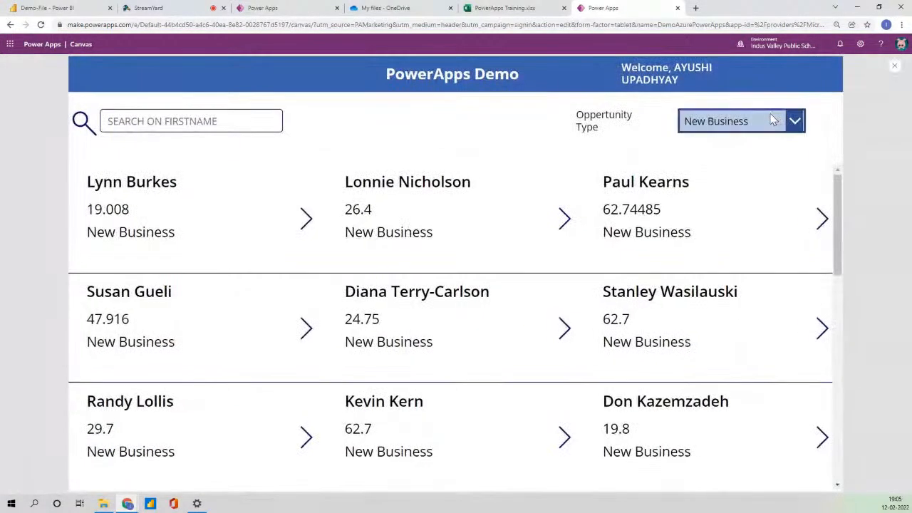
click(734, 121)
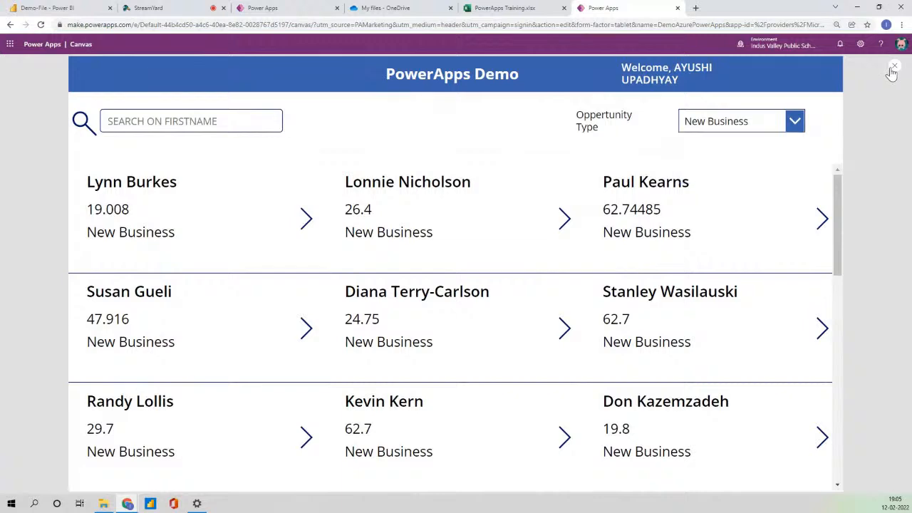
click(891, 70)
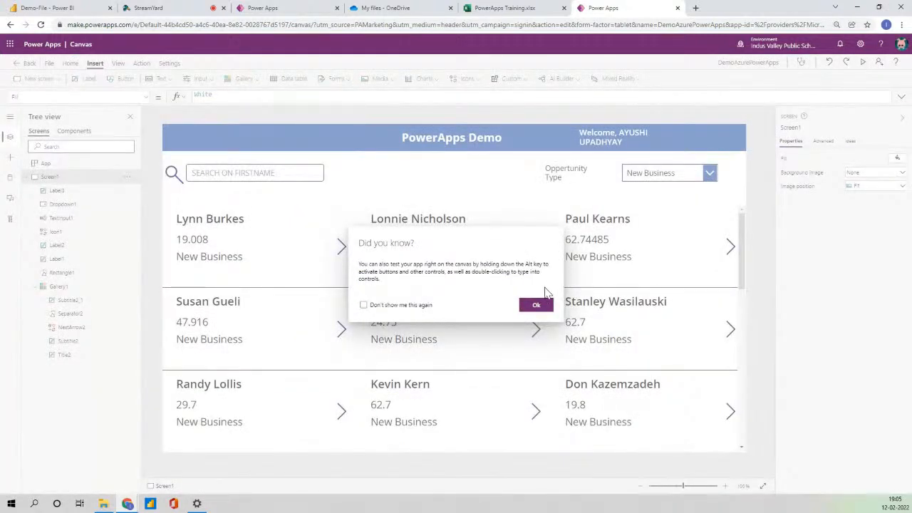
click(539, 306)
click(674, 176)
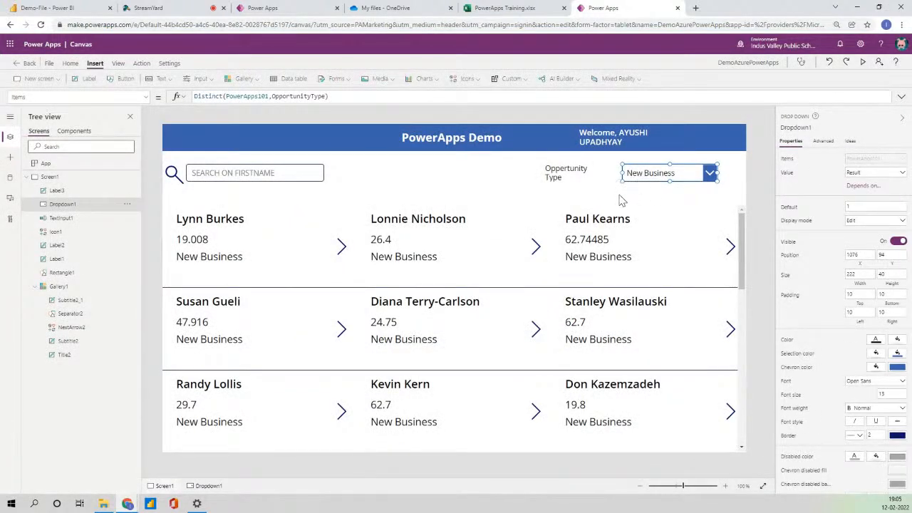
click(462, 320)
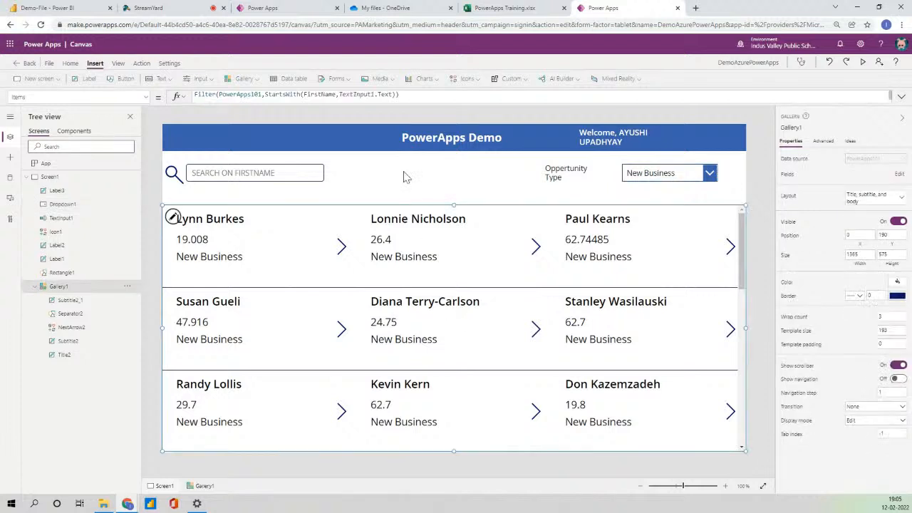
Append an OpportunityType condition after the StartsWith clause in Gallery1's Items filter.
click(397, 95)
text(&&)
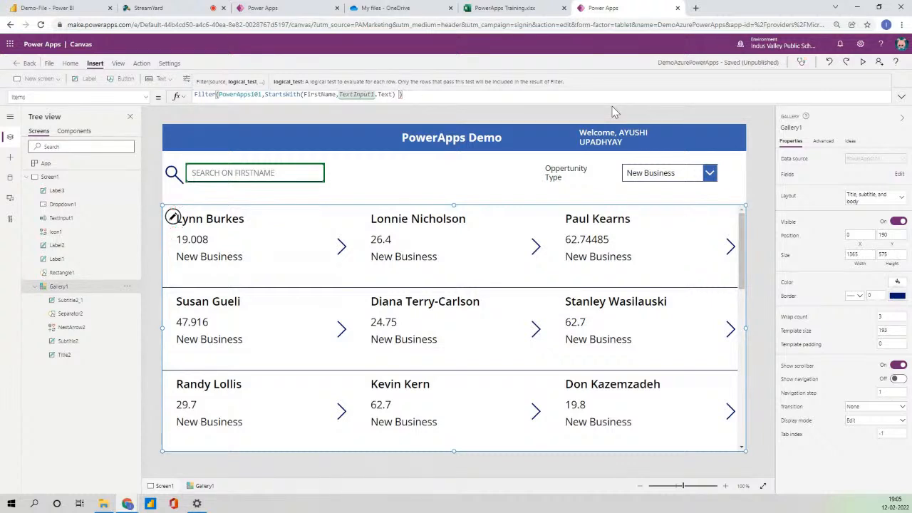
text(,)
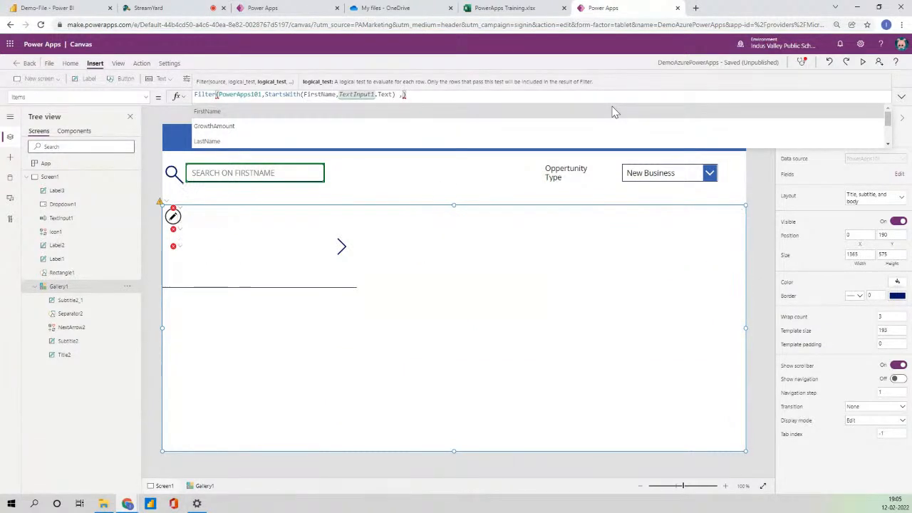
key(Down)
key(Down)
key(Down)
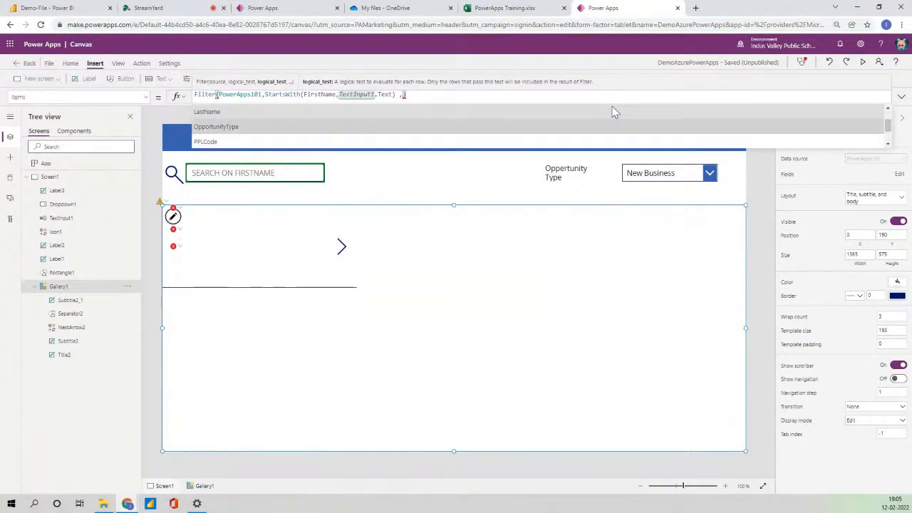
key(Tab)
Complete the condition as OpportunityType=Dropdown1.Selected.Result.
text(=)
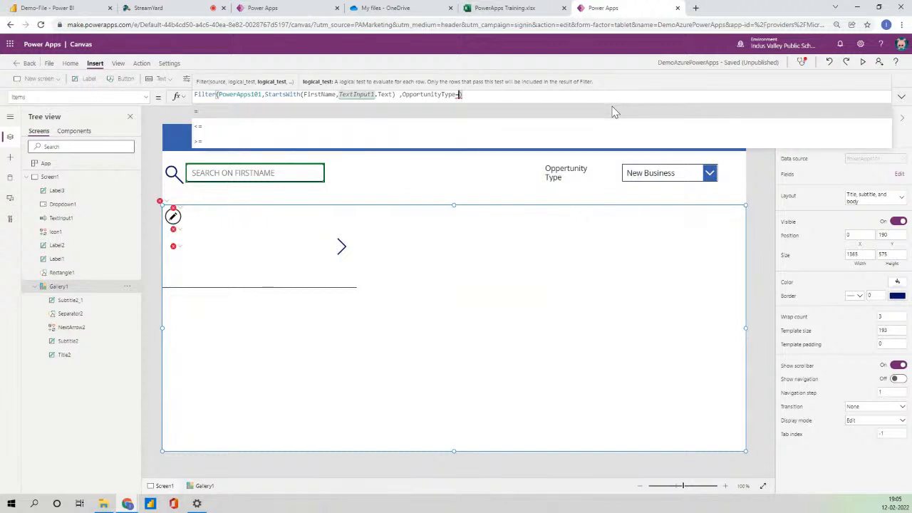
text(D)
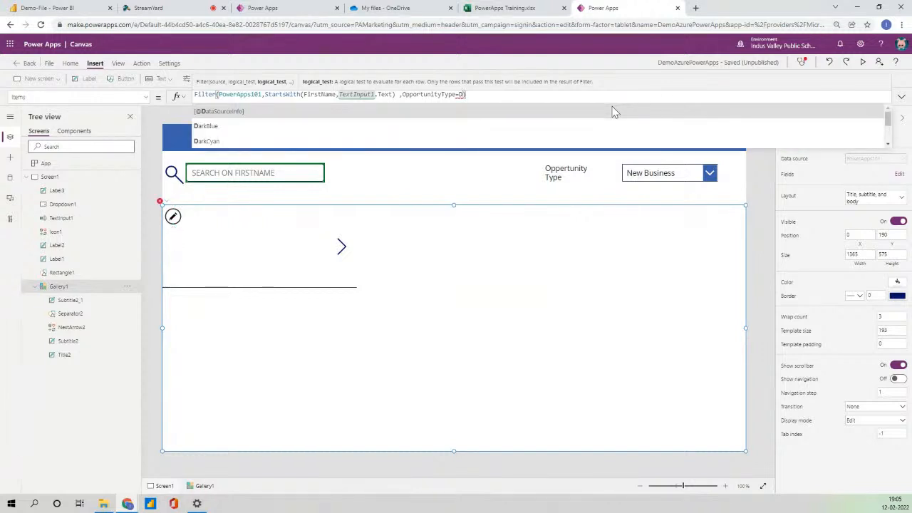
text(ro)
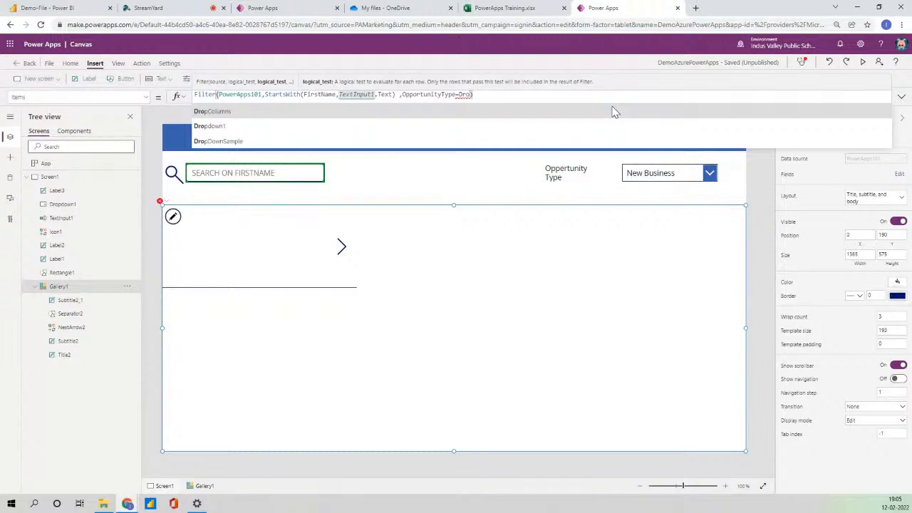
key(Tab)
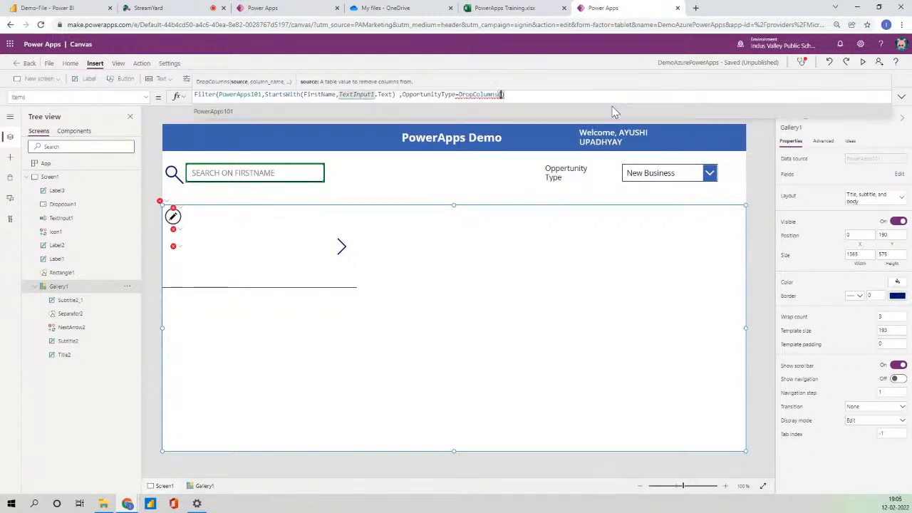
key(BackSpace)
key(BackSpace)
key(BackSpace)
key(BackSpace)
key(BackSpace)
key(BackSpace)
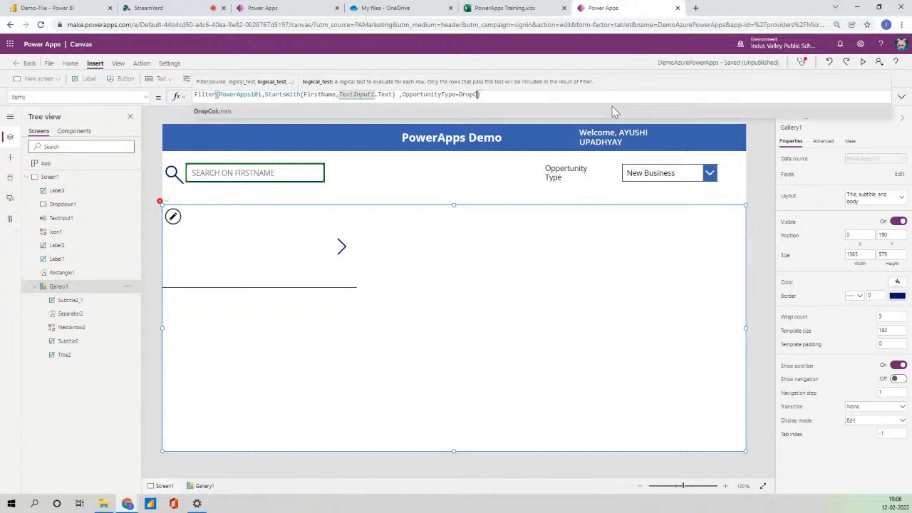
key(BackSpace)
key(Down)
key(Tab)
text(.)
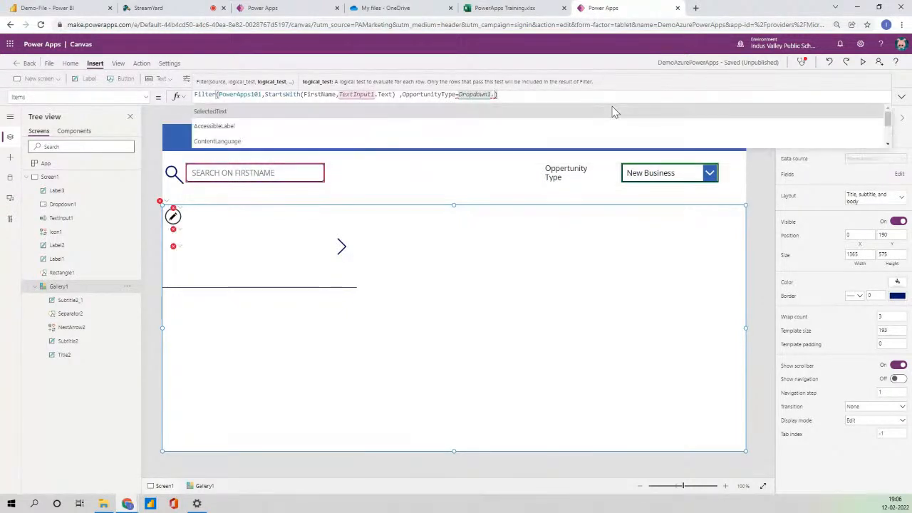
text(s)
key(Down)
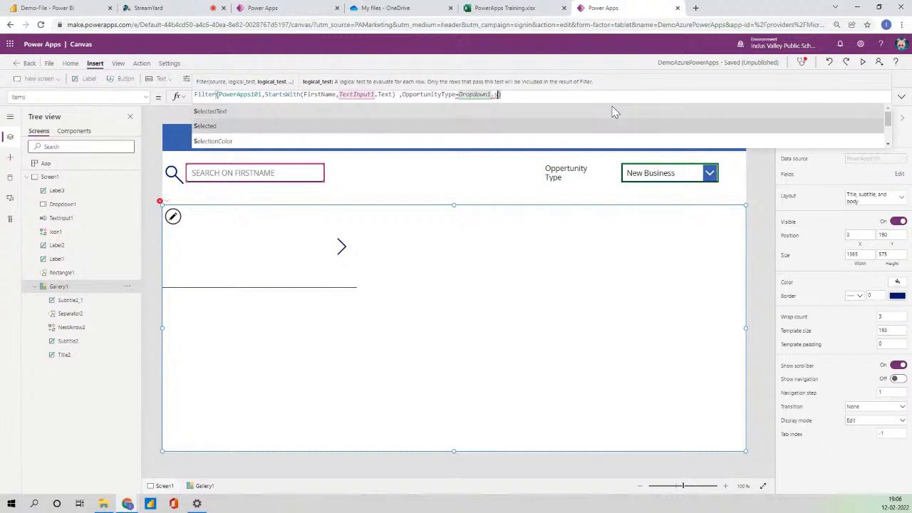
key(Tab)
text(.)
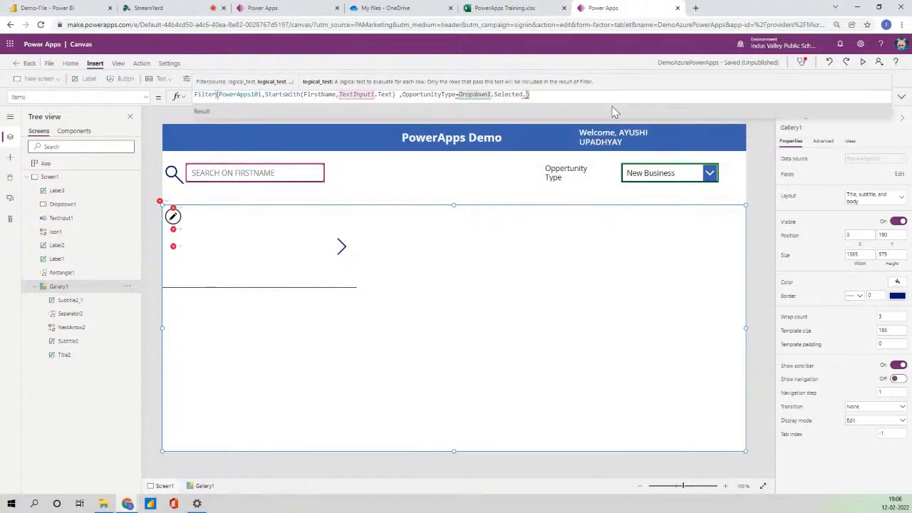
key(Tab)
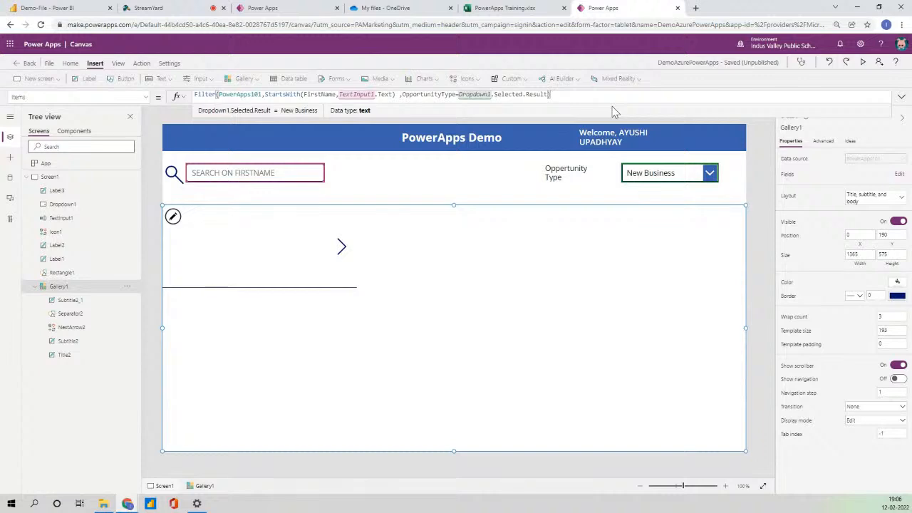
Commit the formula and preview the app, filtering the gallery to Prospect opportunities.
click(758, 202)
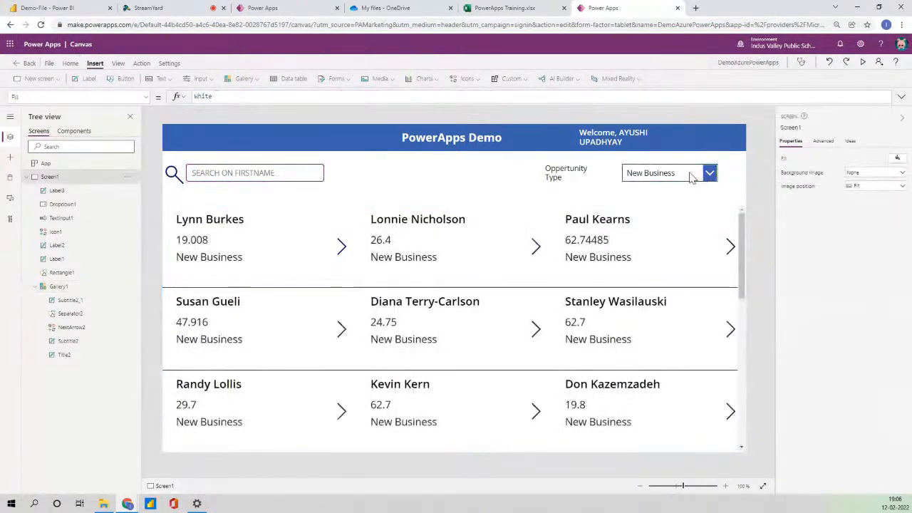
click(708, 176)
click(864, 63)
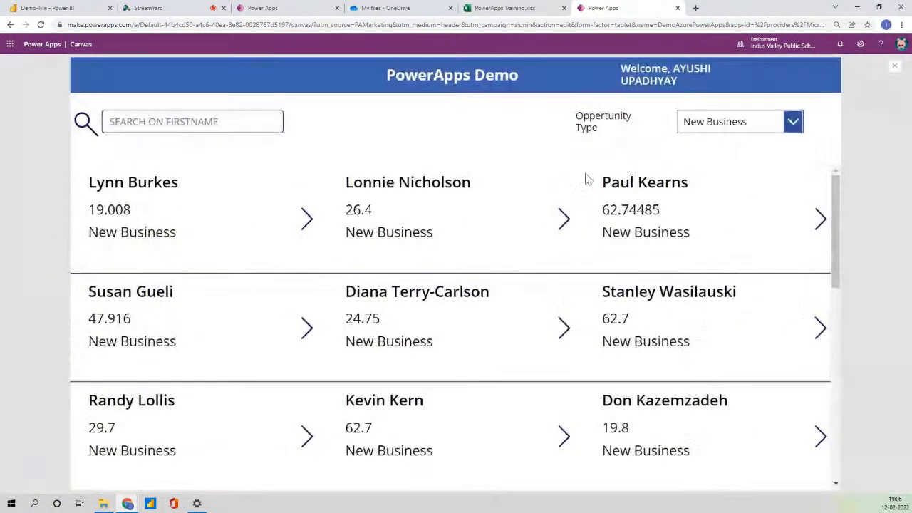
click(734, 121)
click(717, 171)
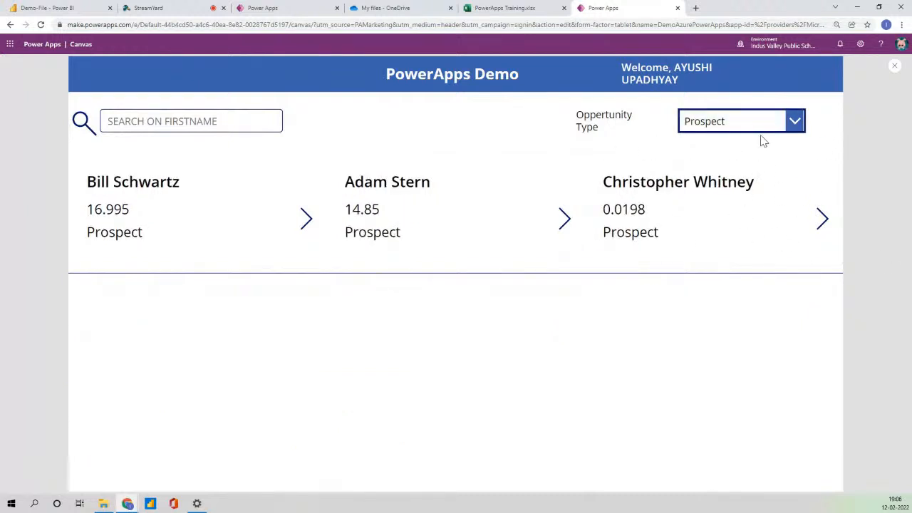
Switch the filter to New Business, try a first-name search, then exit preview.
click(755, 127)
click(732, 151)
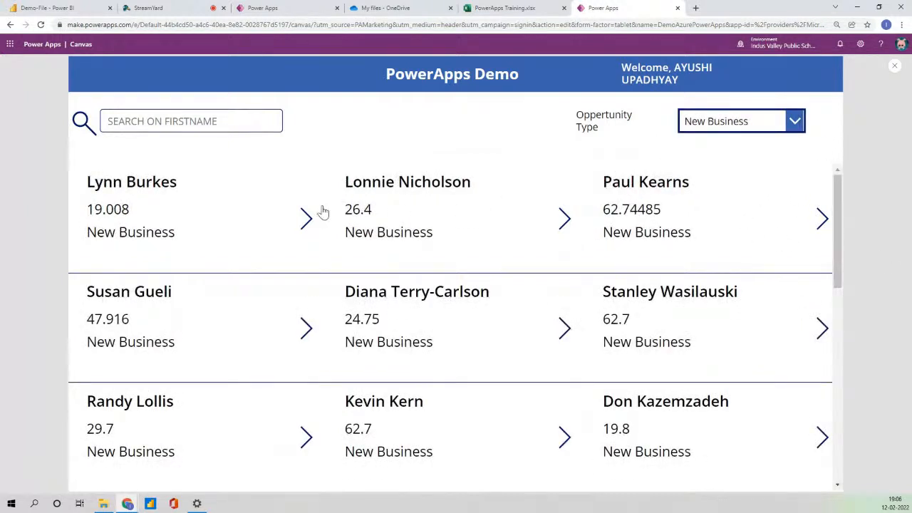
click(204, 121)
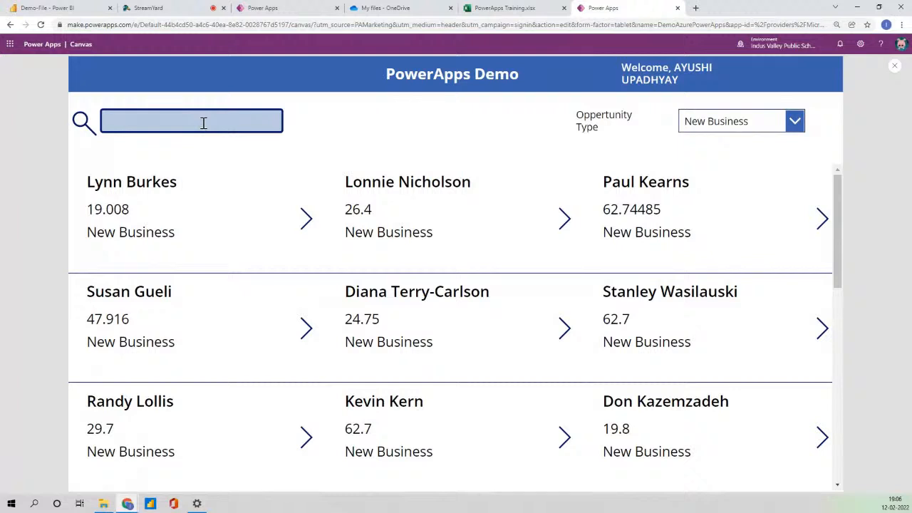
text(l)
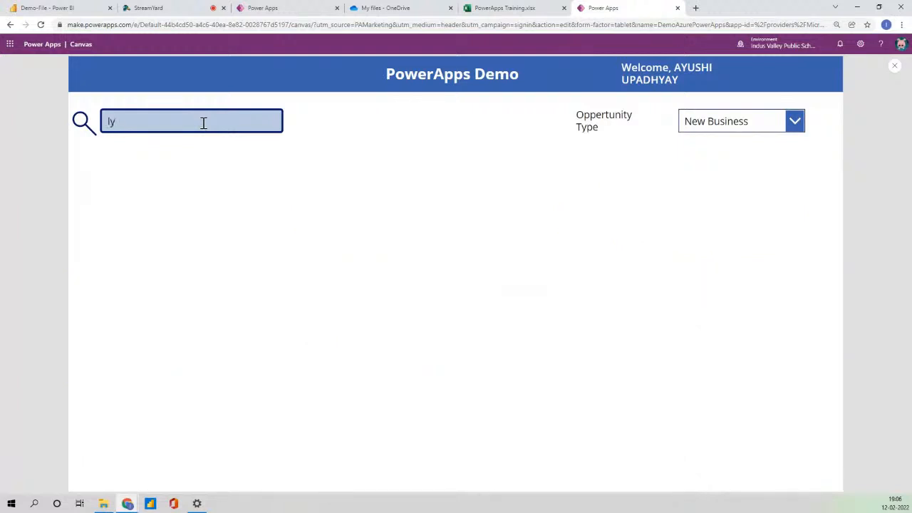
key(BackSpace)
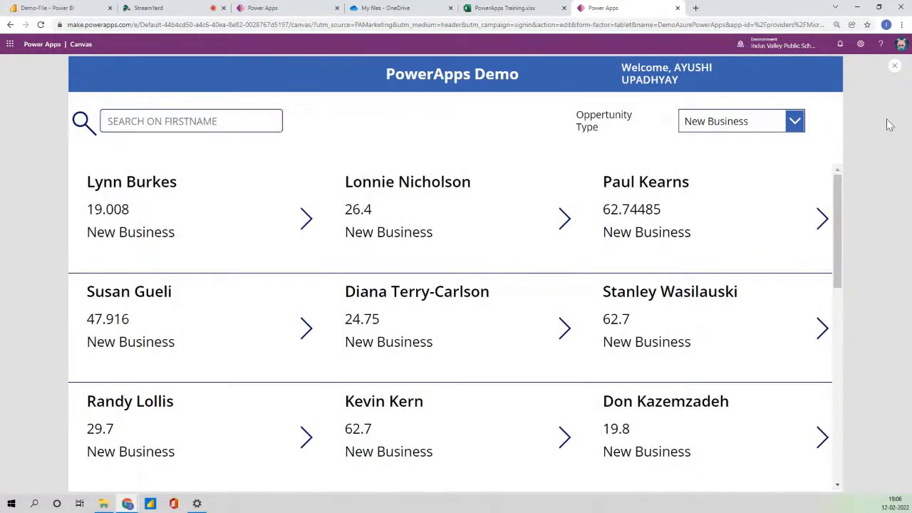
click(892, 58)
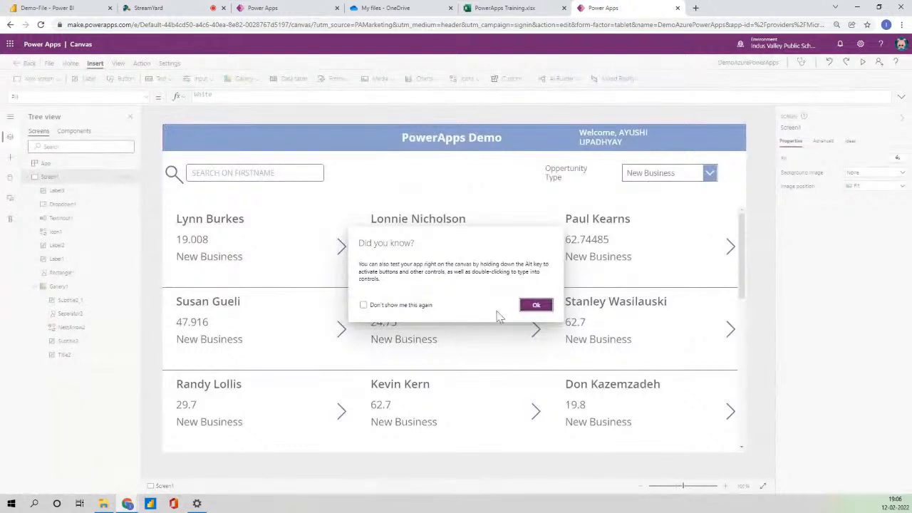
Dismiss the tip and add a blank new screen.
click(536, 305)
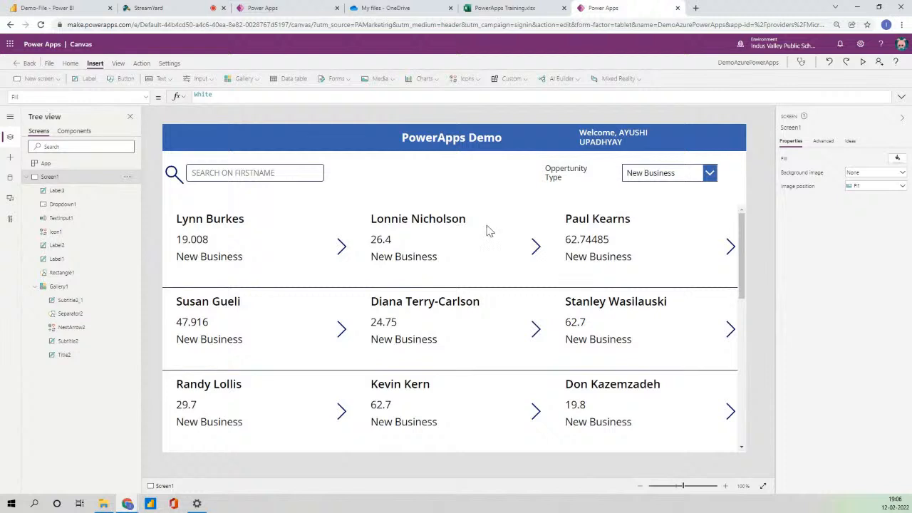
click(25, 177)
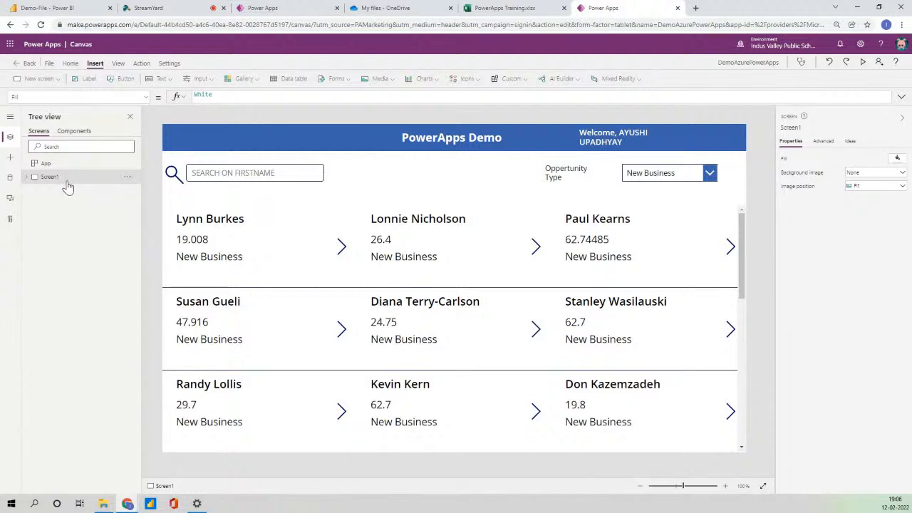
click(53, 78)
click(57, 120)
Rename Screen1 to HomeScreen and Screen2 to DisplayScreen.
double_click(61, 193)
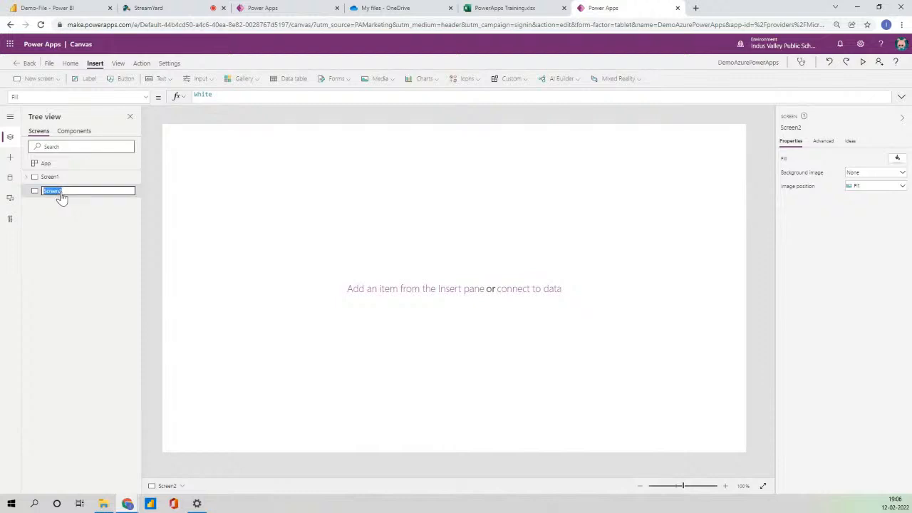
double_click(53, 179)
text(HomeScreen)
key(Return)
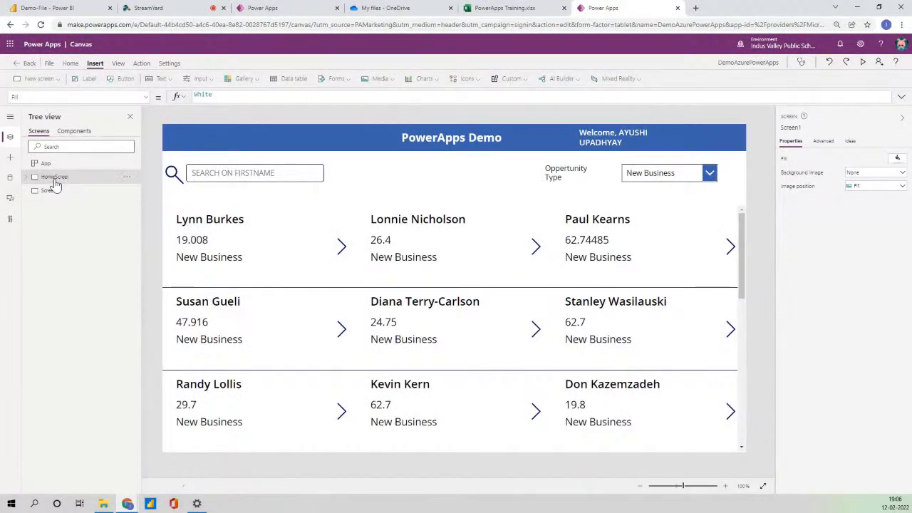
double_click(53, 191)
text(E)
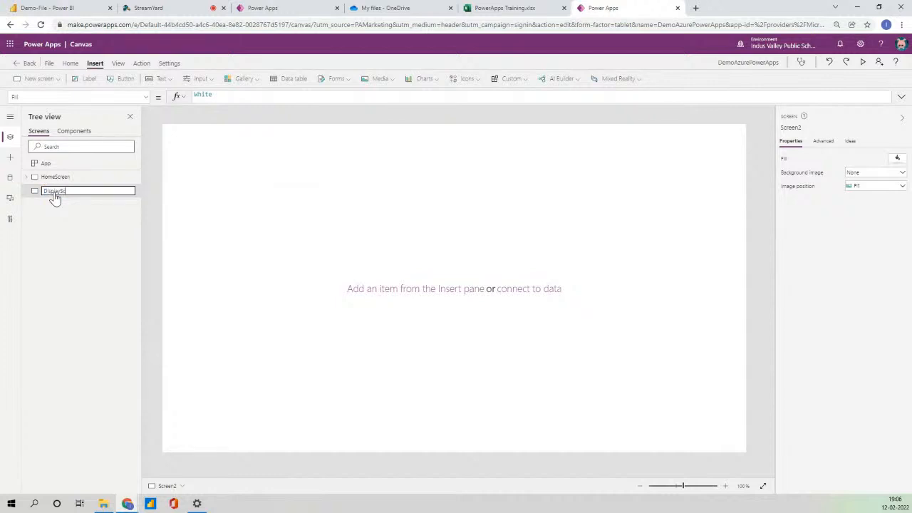
key(Return)
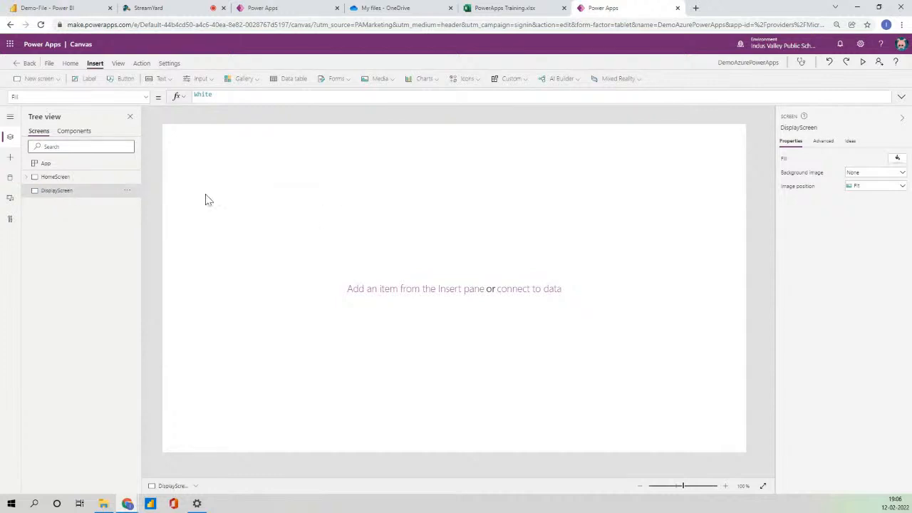
click(77, 179)
click(445, 138)
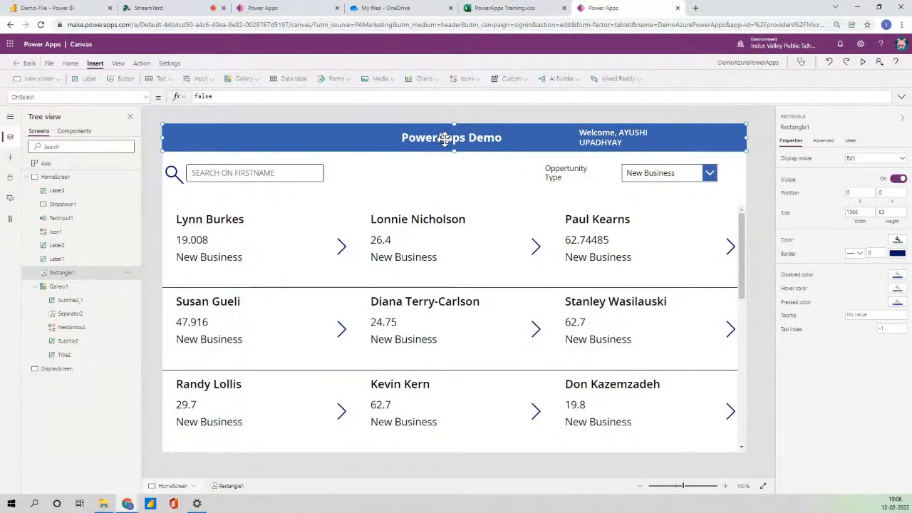
Copy the header rectangle and PowerApps Demo title from HomeScreen onto DisplayScreen.
ctrl+click(445, 139)
click(316, 134)
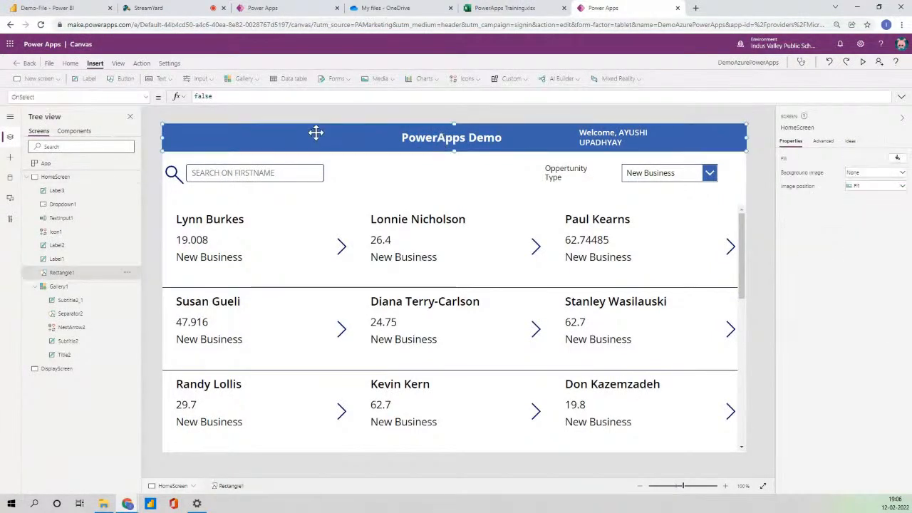
click(446, 144)
click(437, 142)
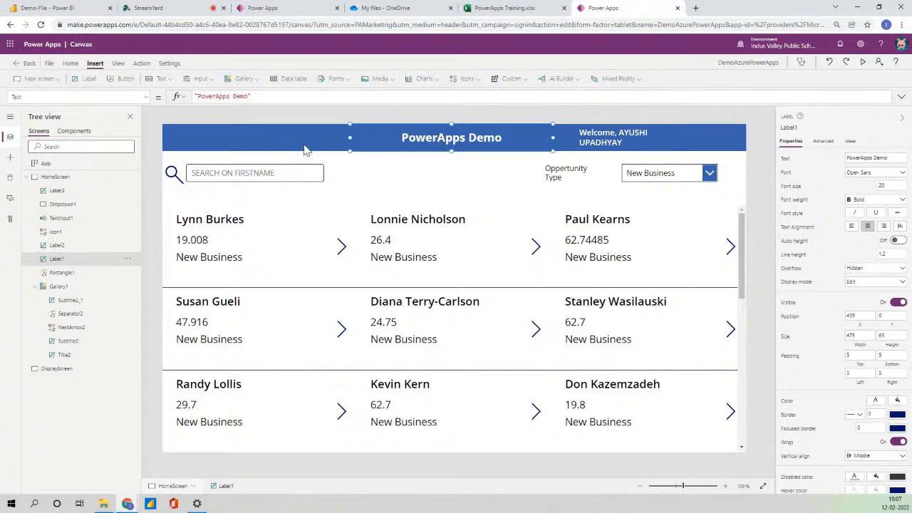
shift+click(299, 139)
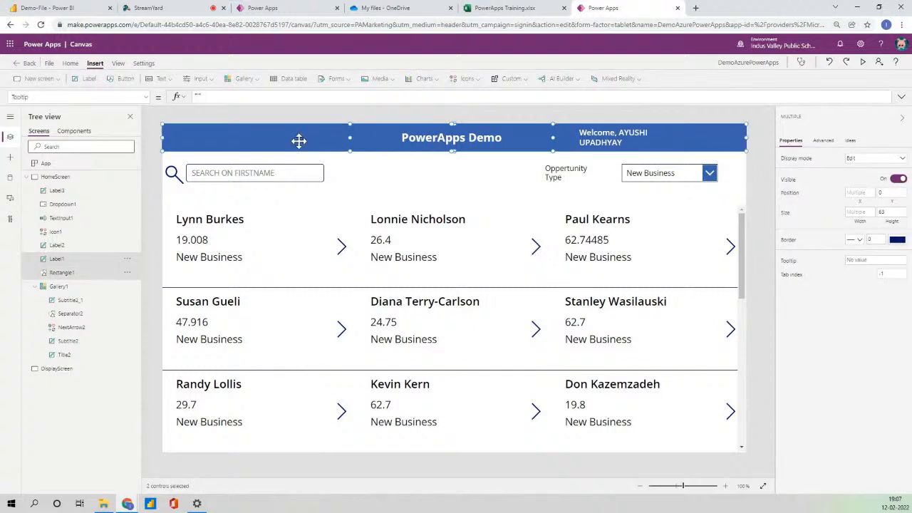
click(27, 177)
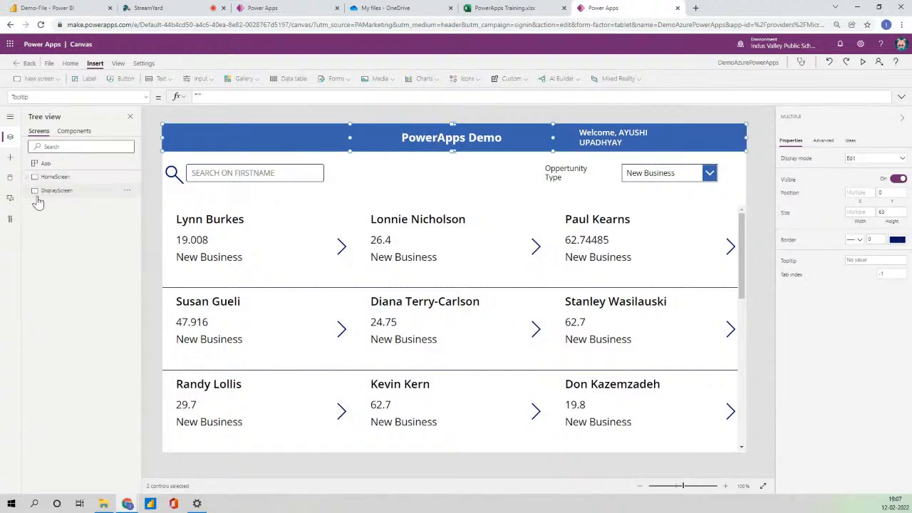
click(56, 199)
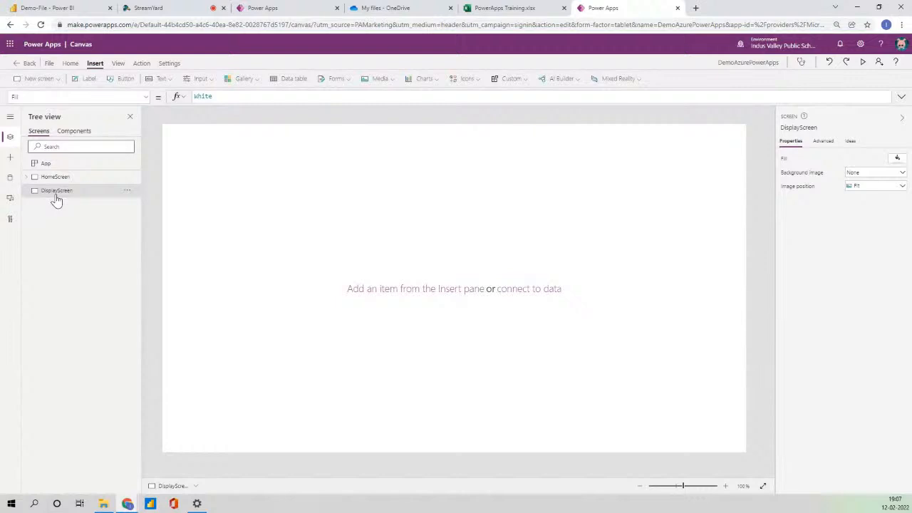
key(ctrl+v)
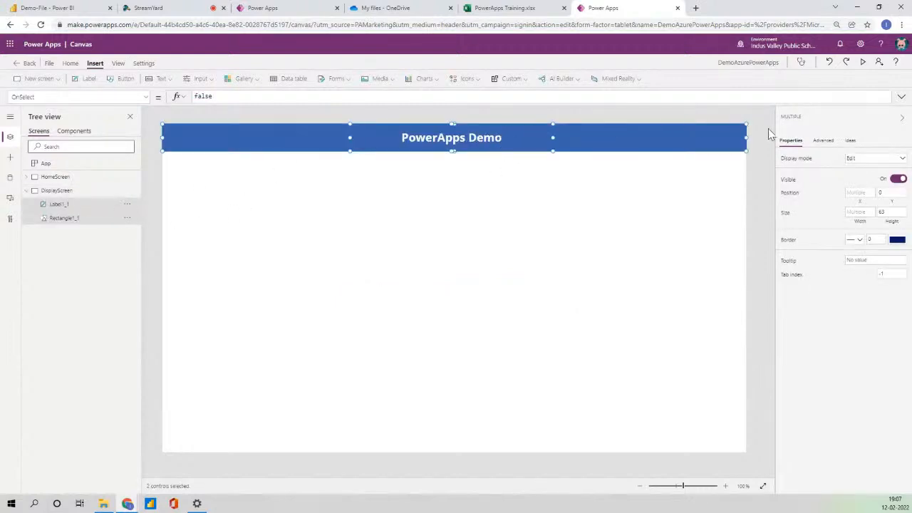
Change the pasted title's text to 'Display Data'.
click(520, 157)
click(499, 140)
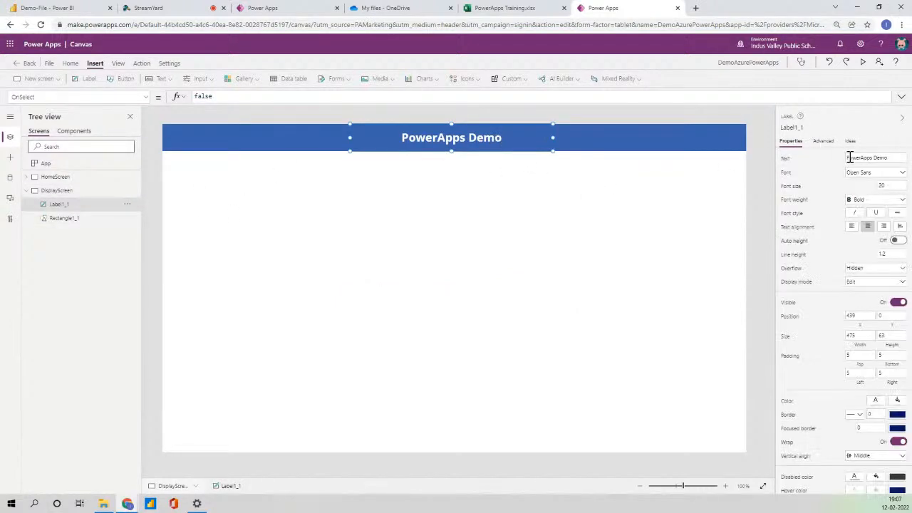
drag(896, 157, 817, 160)
click(817, 161)
click(887, 158)
double_click(884, 159)
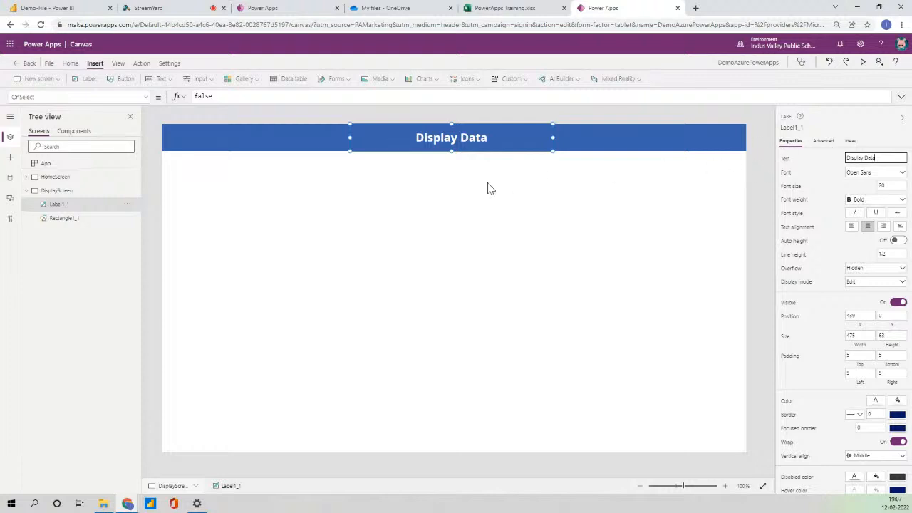
click(610, 228)
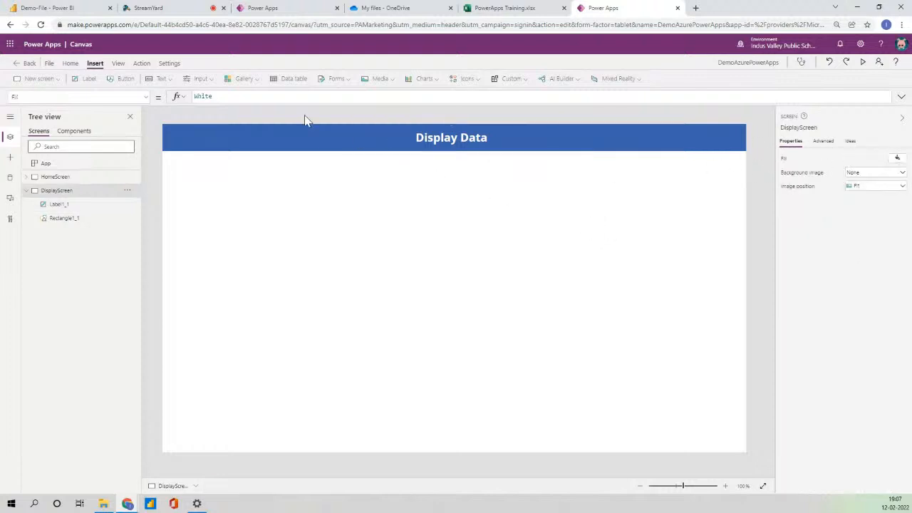
Insert a display form near the screen centre and connect it to PowerApps101.
click(339, 80)
click(350, 110)
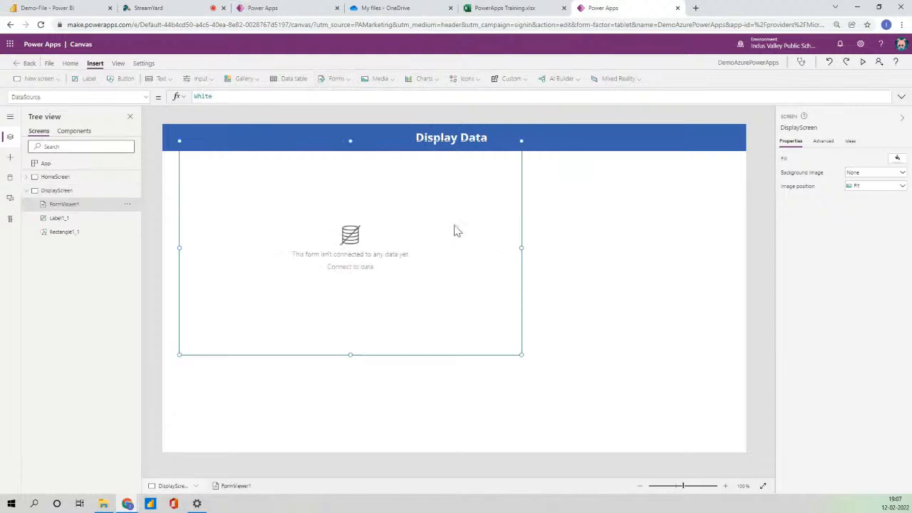
drag(316, 140, 404, 181)
click(862, 159)
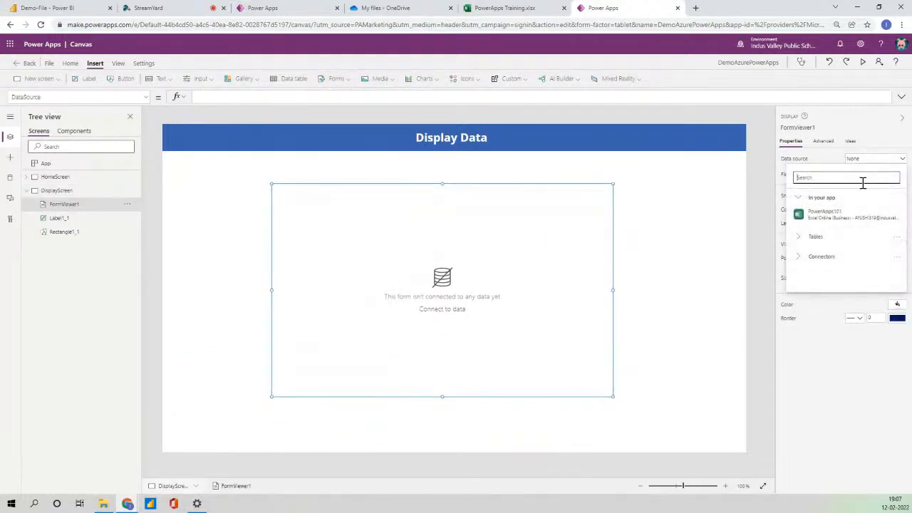
click(831, 214)
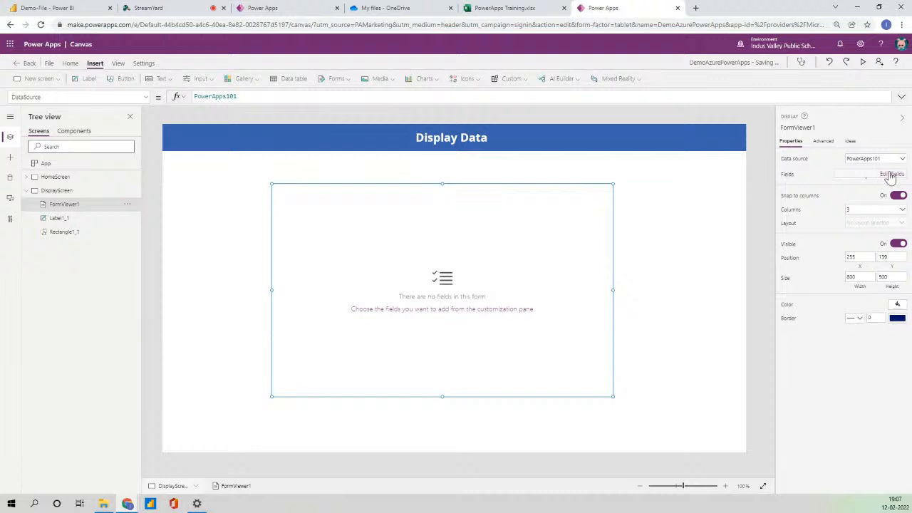
Add the fields FirstName, GrowthAmount, LastName, OpportunityType, PPLCode and TeamLeader to the form.
click(890, 175)
click(665, 135)
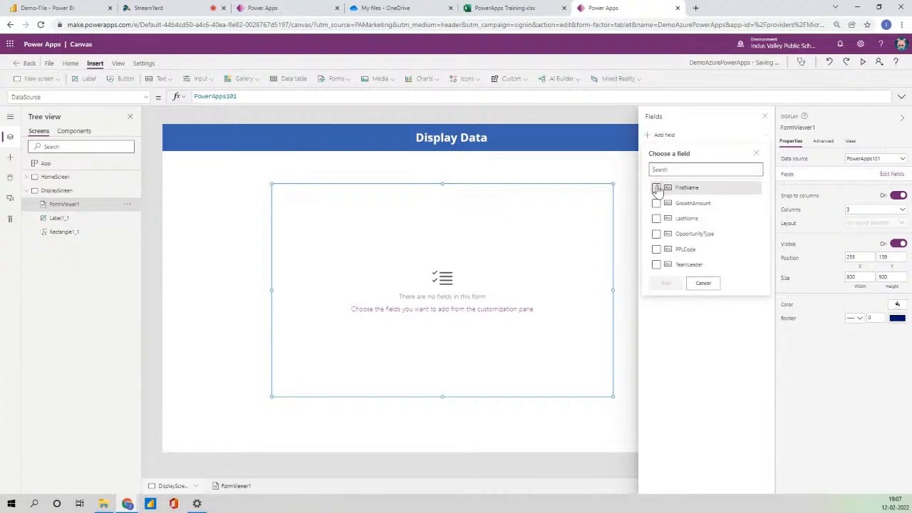
click(657, 187)
click(657, 203)
click(657, 218)
click(656, 234)
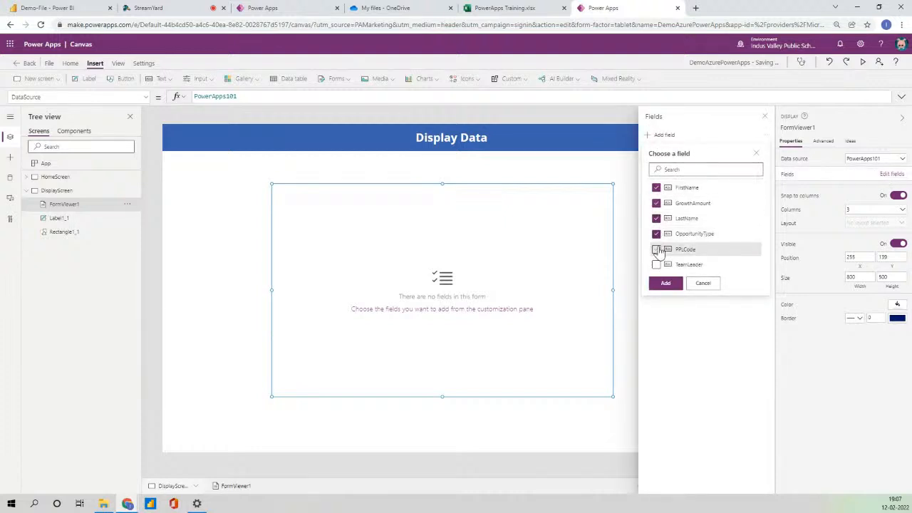
click(657, 249)
click(656, 265)
click(665, 283)
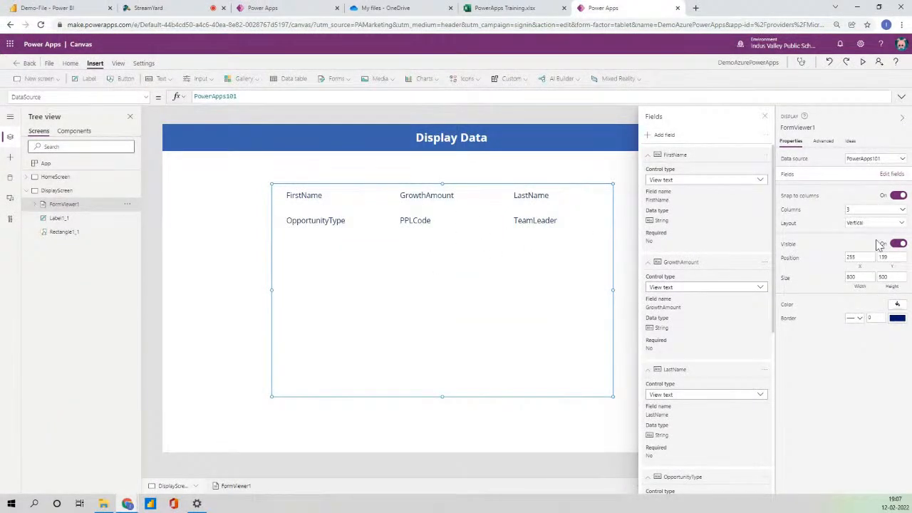
Lay the form out in two columns and close the fields pane.
click(868, 209)
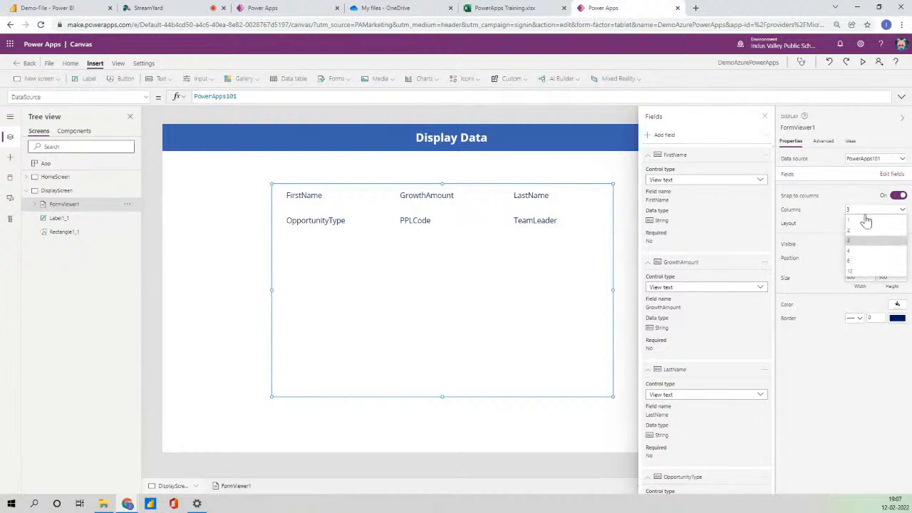
click(859, 231)
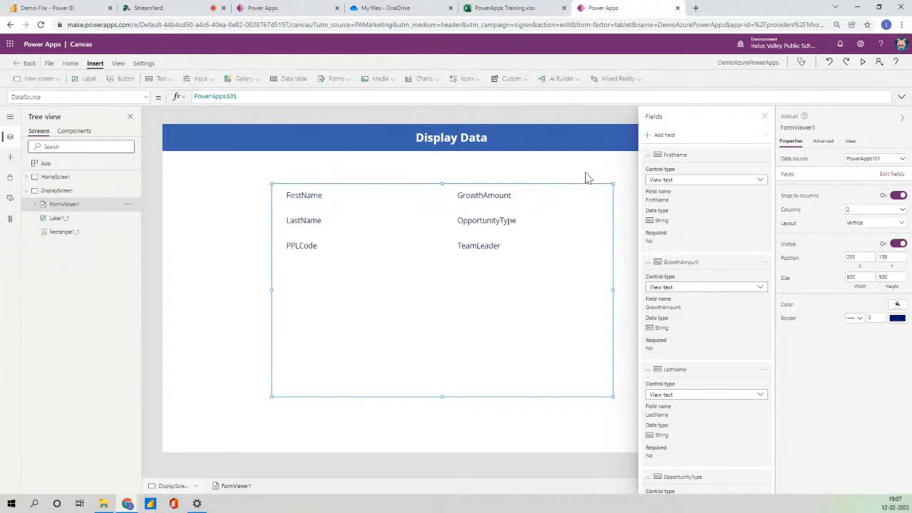
click(765, 116)
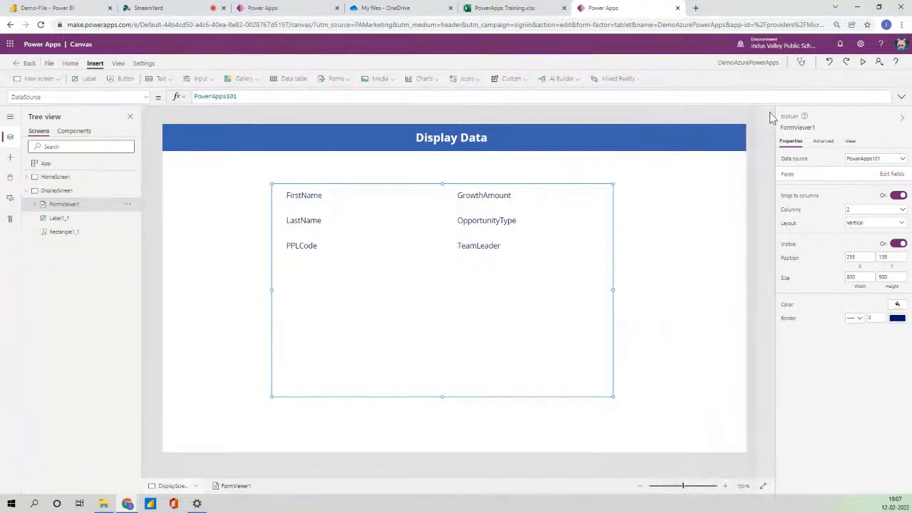
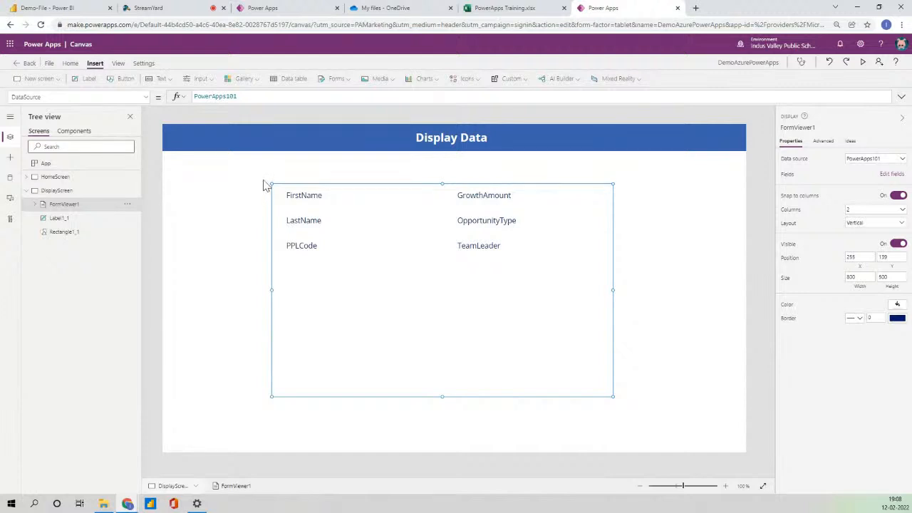
Set FormViewer1's Item to Gallery1.Selected, then return to HomeScreen.
click(146, 97)
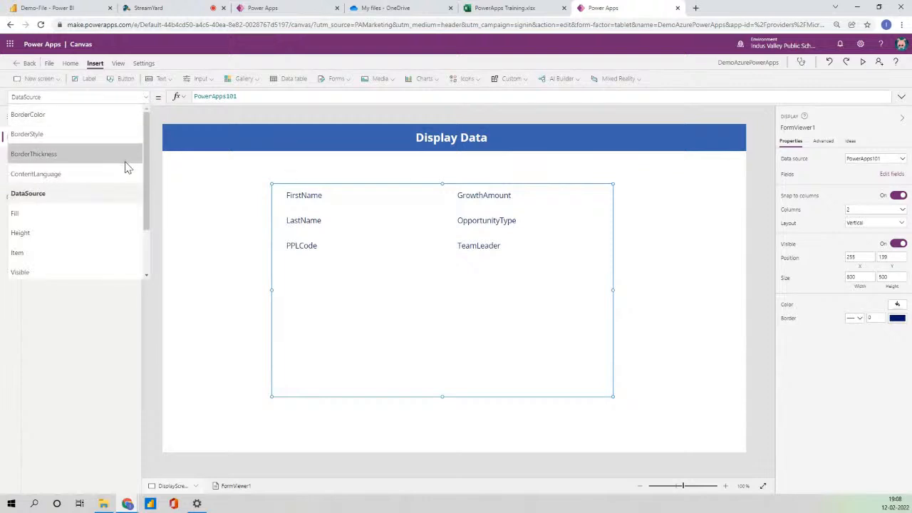
click(65, 252)
click(216, 96)
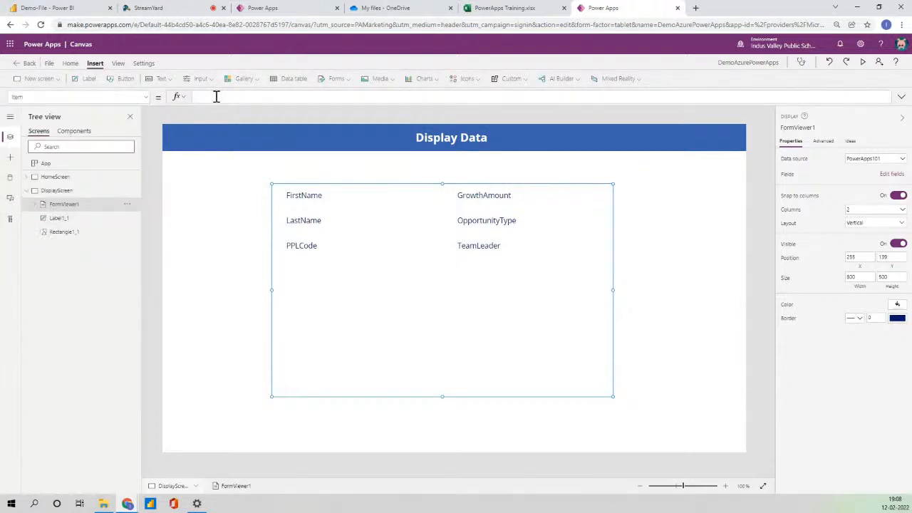
text(Gallery1)
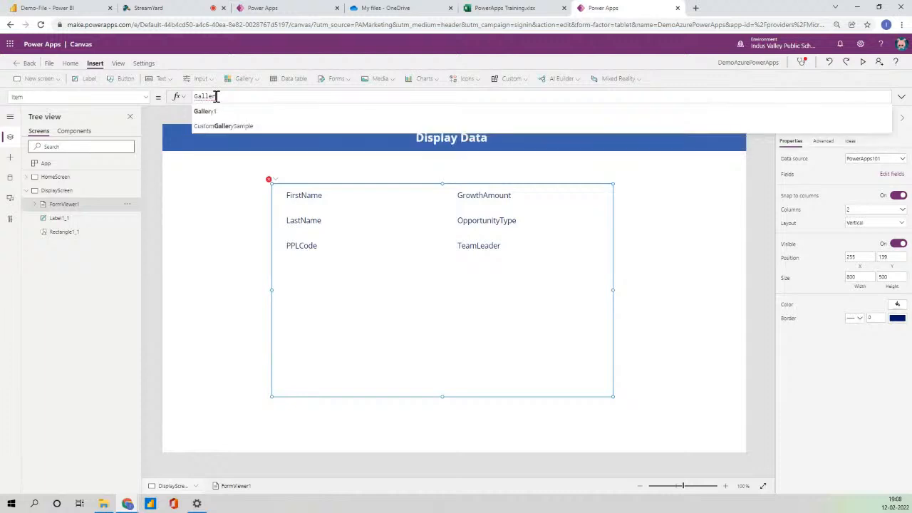
text(.S)
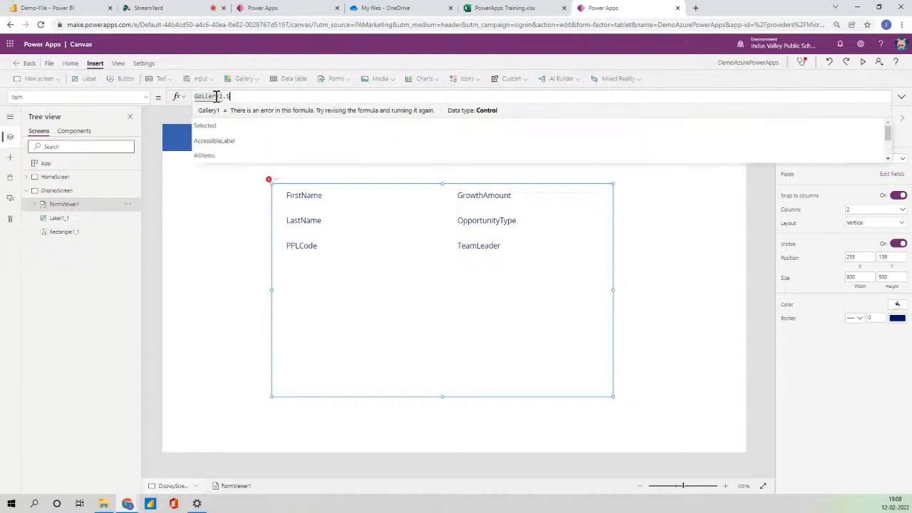
key(Tab)
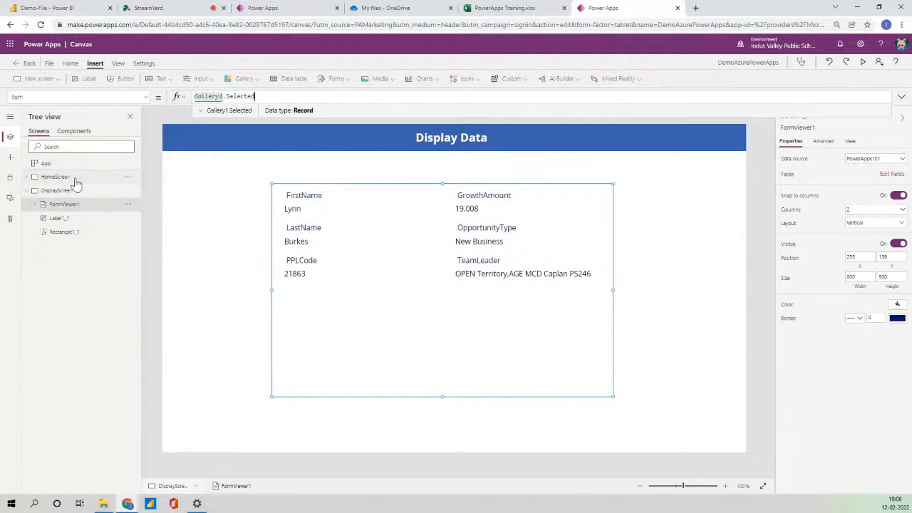
click(72, 178)
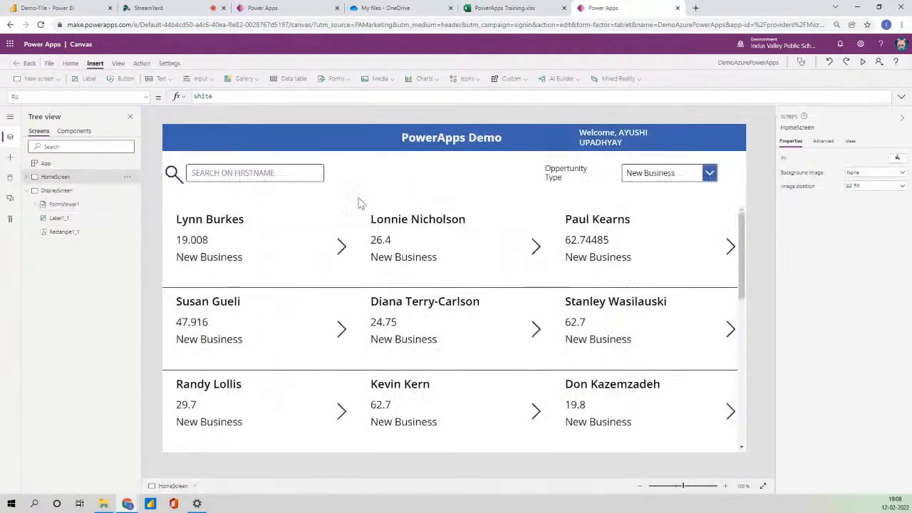
Set the gallery arrow's OnSelect to Navigate(DisplayScreen), then return to the Display Data screen.
click(342, 248)
click(255, 98)
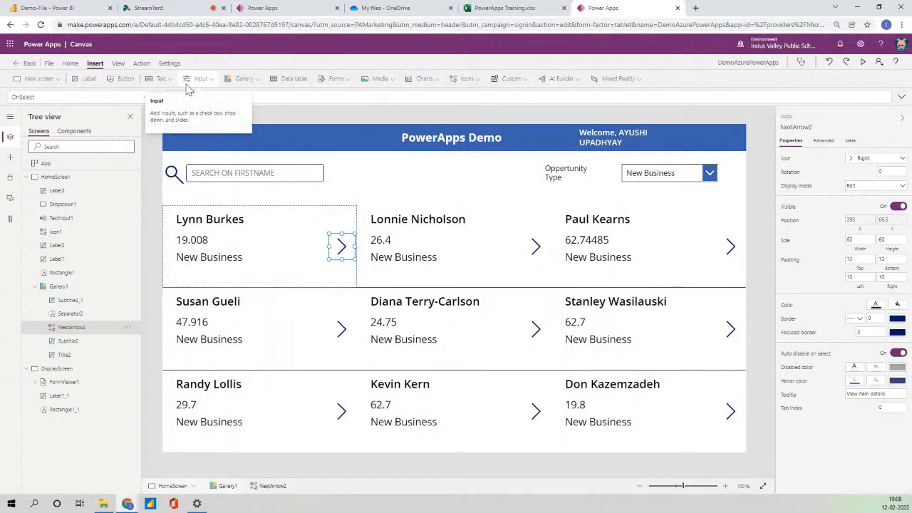
text(Navigate()
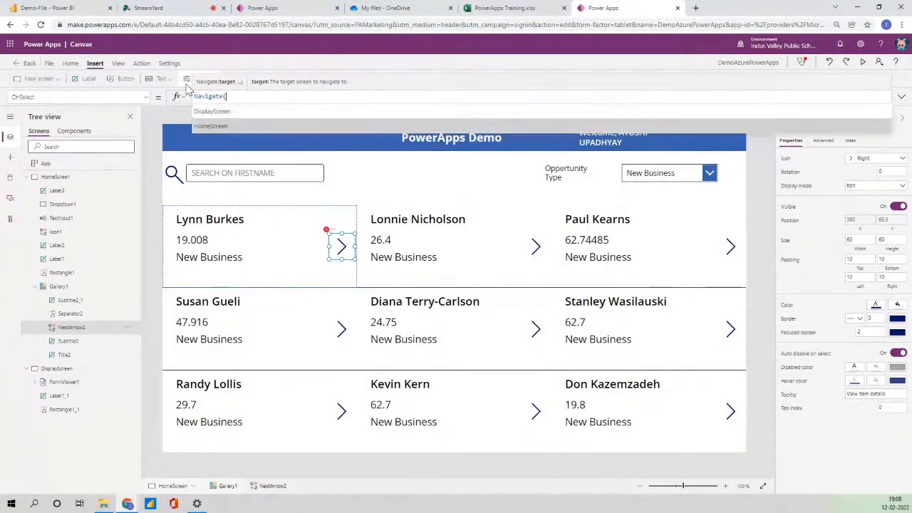
key(Tab)
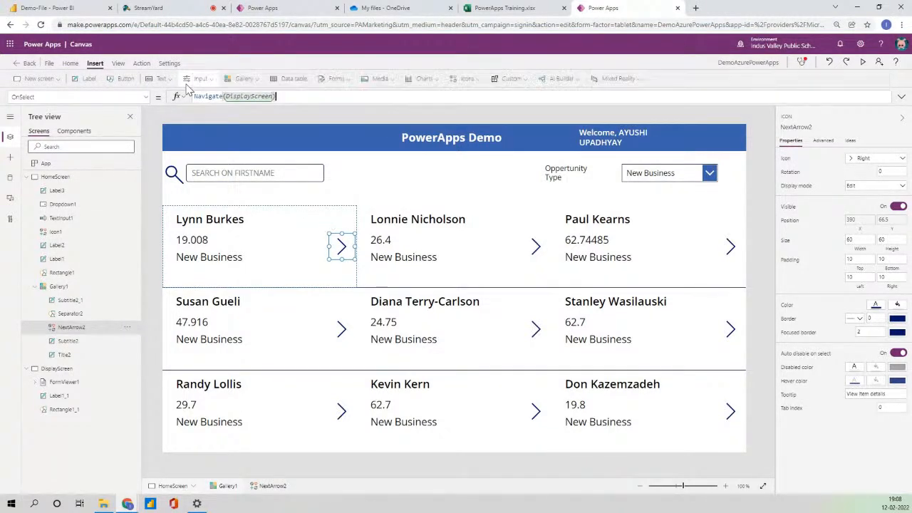
click(34, 178)
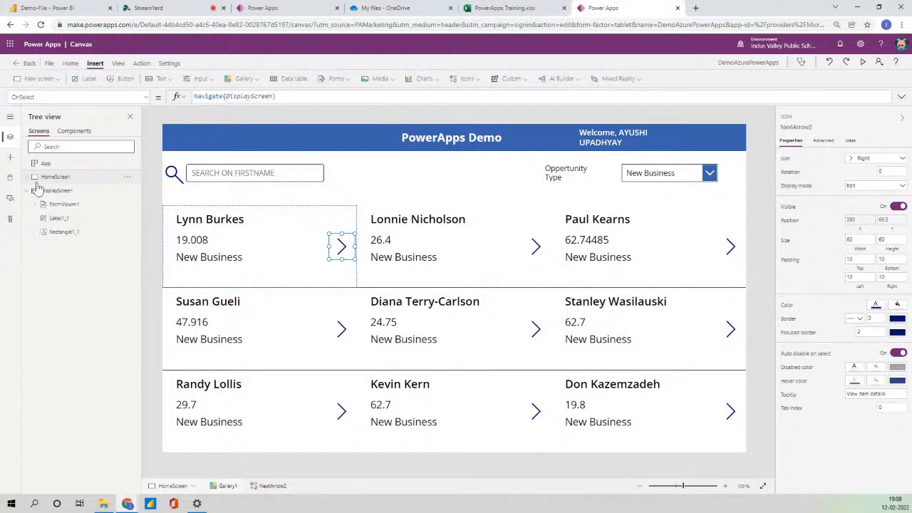
click(57, 191)
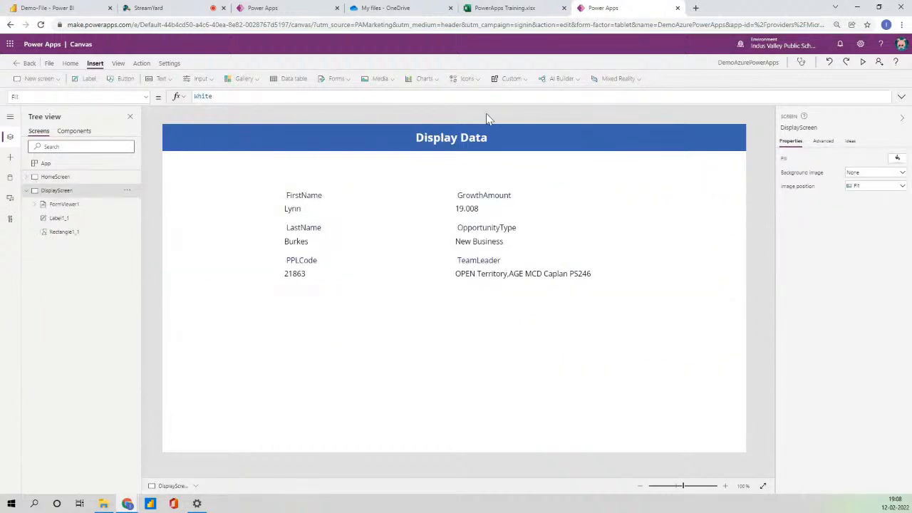
Insert a Back icon into the Display Data header and colour it white.
click(474, 80)
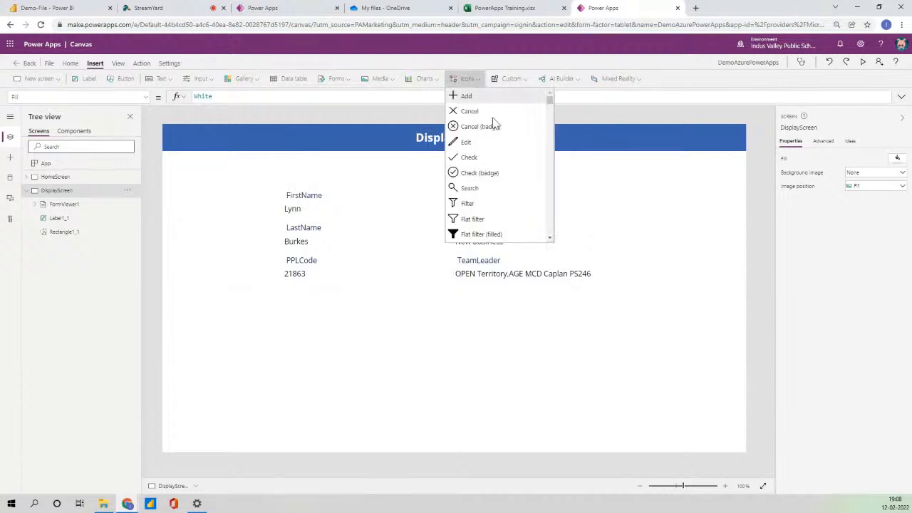
scroll(495, 173, down, 2)
scroll(495, 173, down, 5)
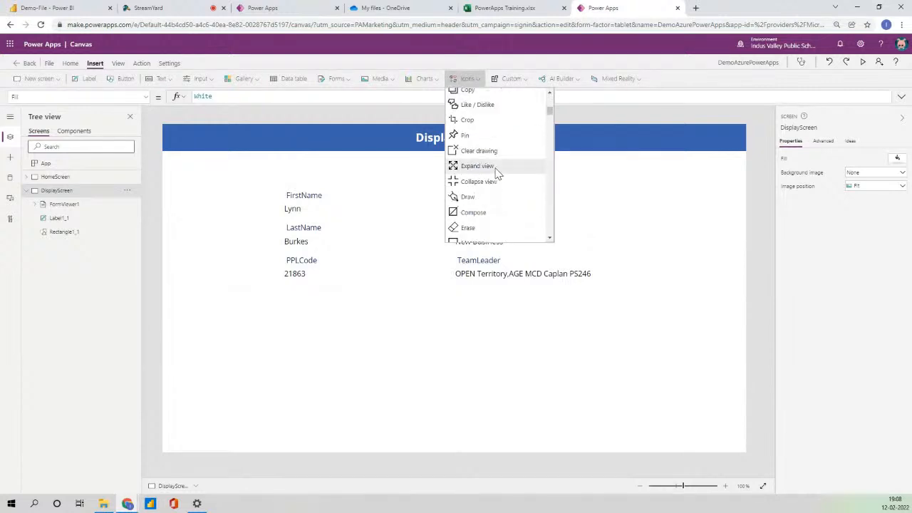
click(467, 173)
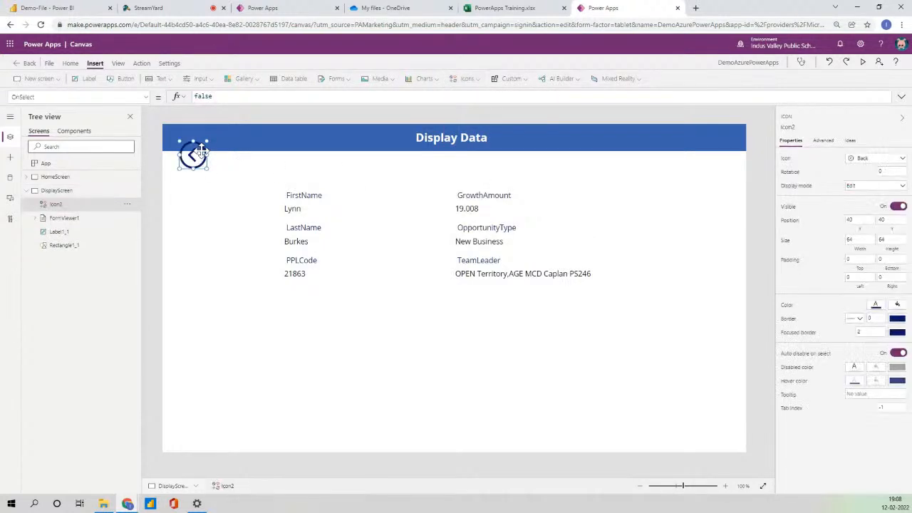
click(877, 304)
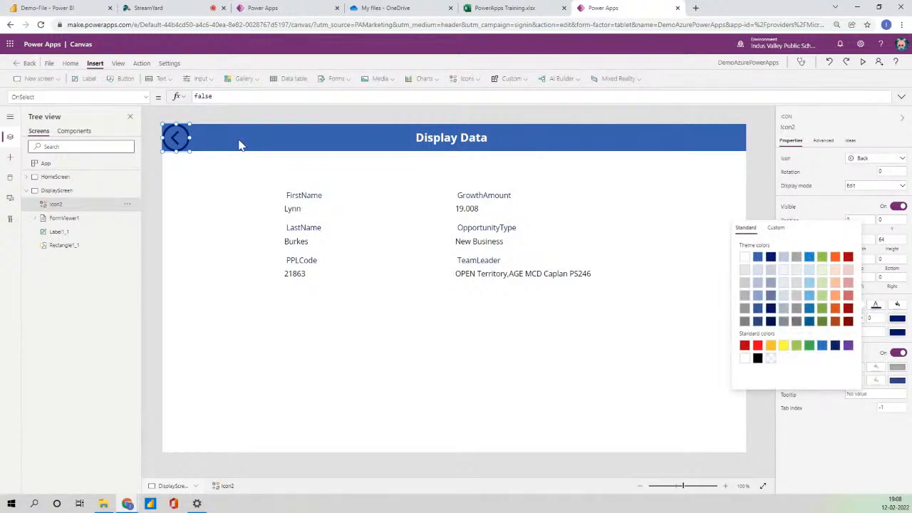
click(745, 257)
click(243, 143)
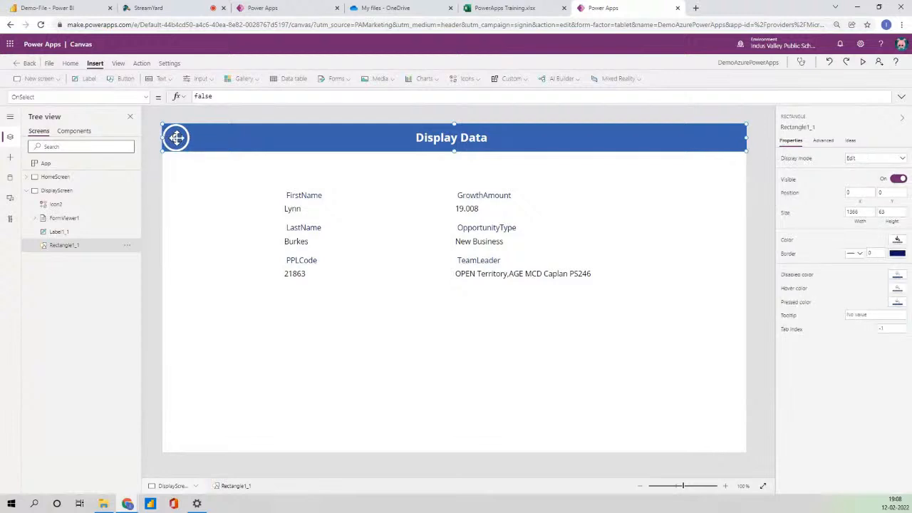
click(242, 208)
Replace the back icon's OnSelect formula with Back().
click(181, 140)
drag(228, 98, 175, 104)
text(back)
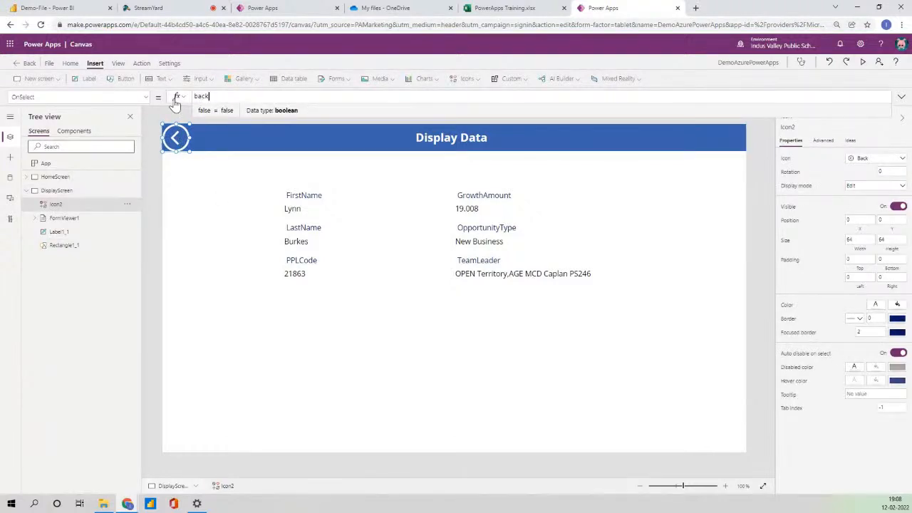
text(())
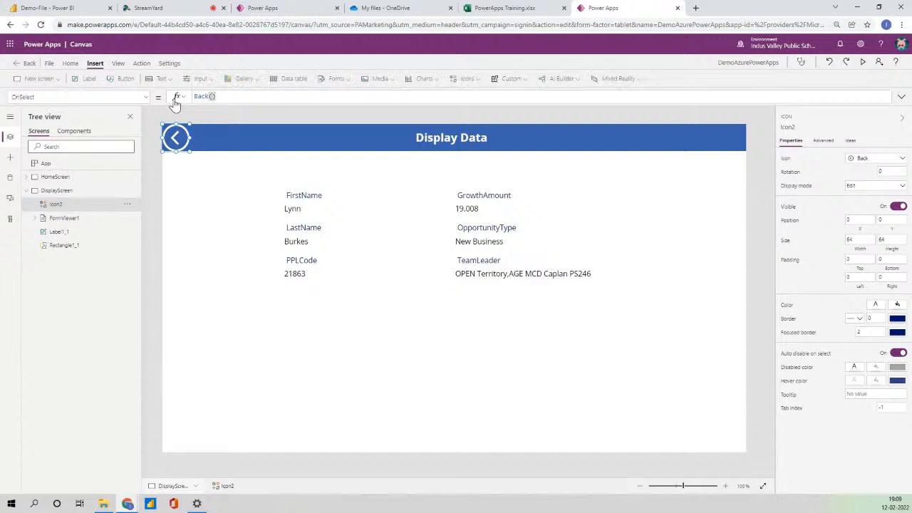
Preview the app from HomeScreen, open a record's details, go back, then close the preview.
click(59, 177)
click(863, 62)
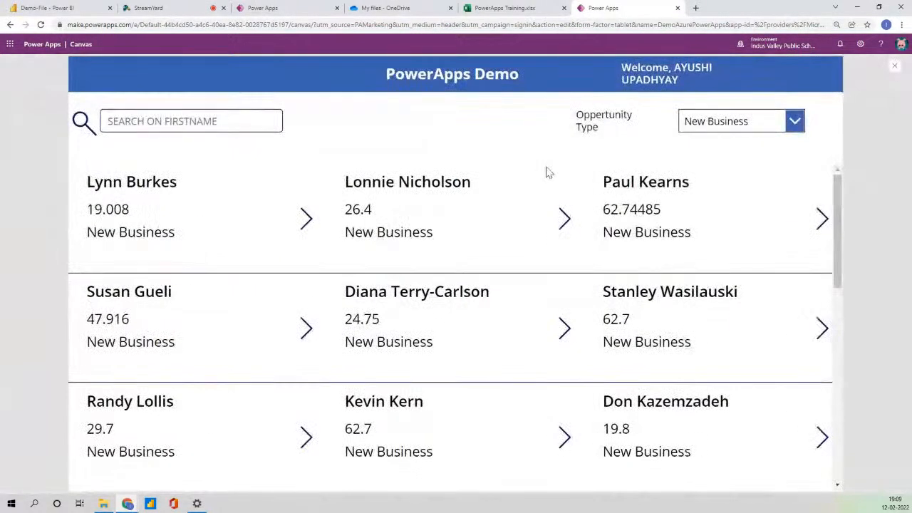
click(565, 221)
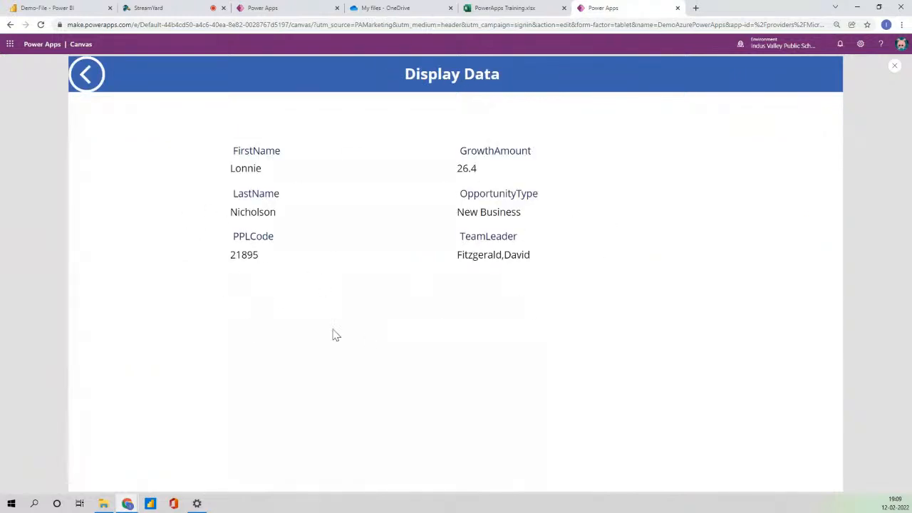
click(492, 9)
click(603, 8)
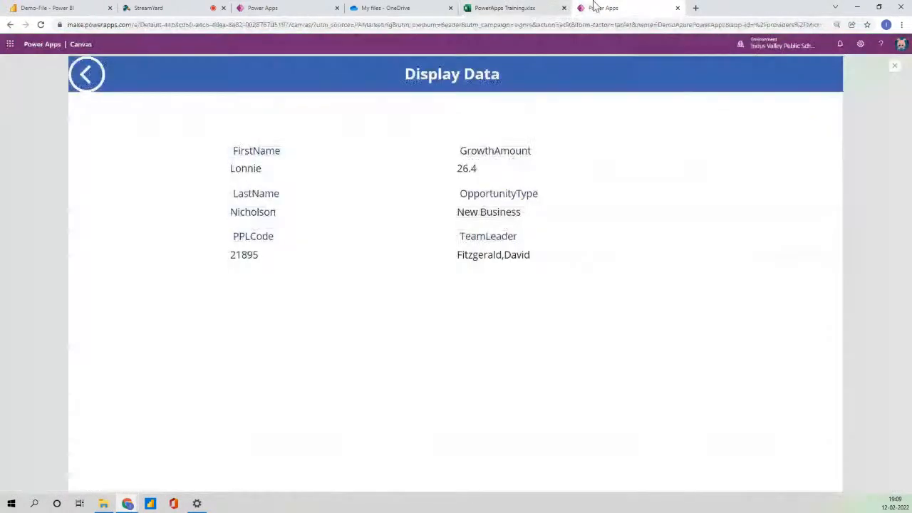
click(86, 74)
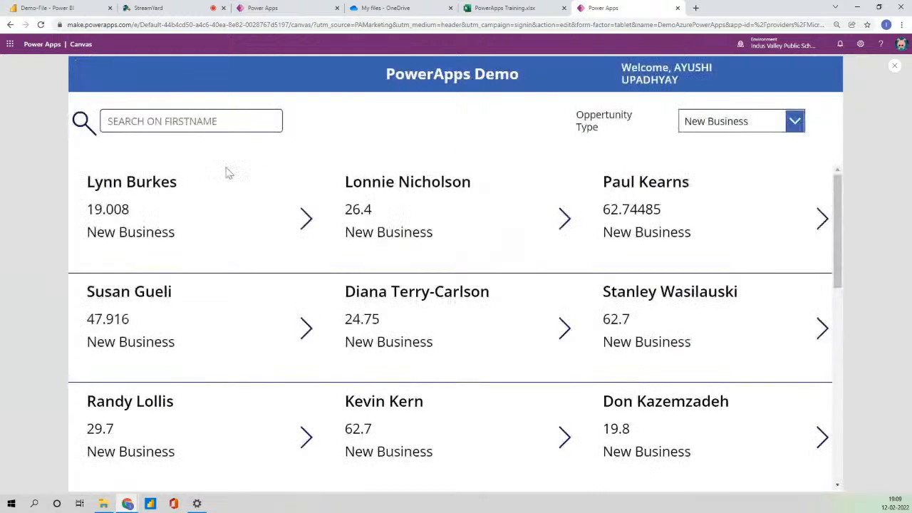
click(895, 65)
click(536, 305)
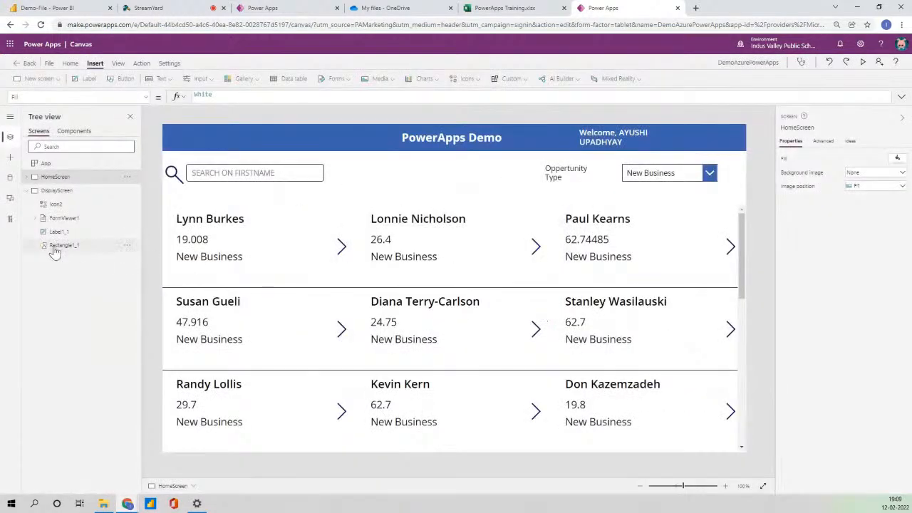
Return to the Display Data screen and save via the File menu.
click(26, 191)
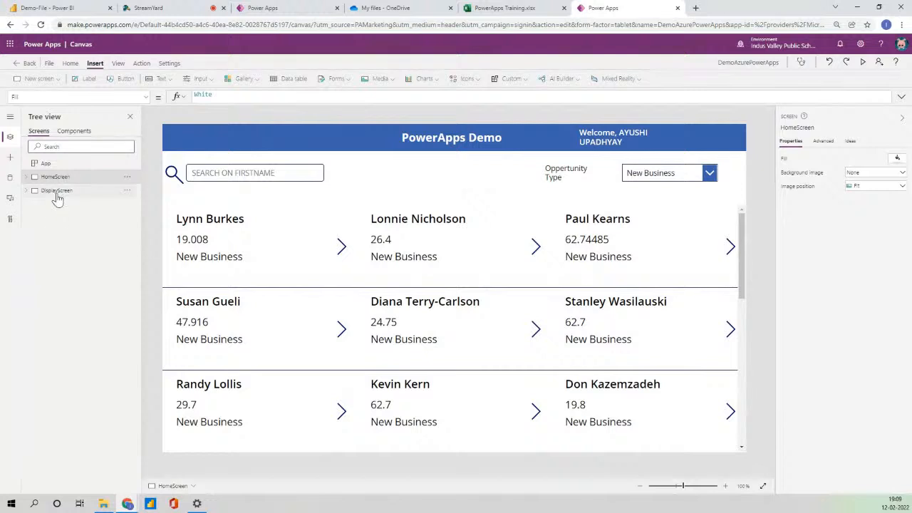
click(57, 191)
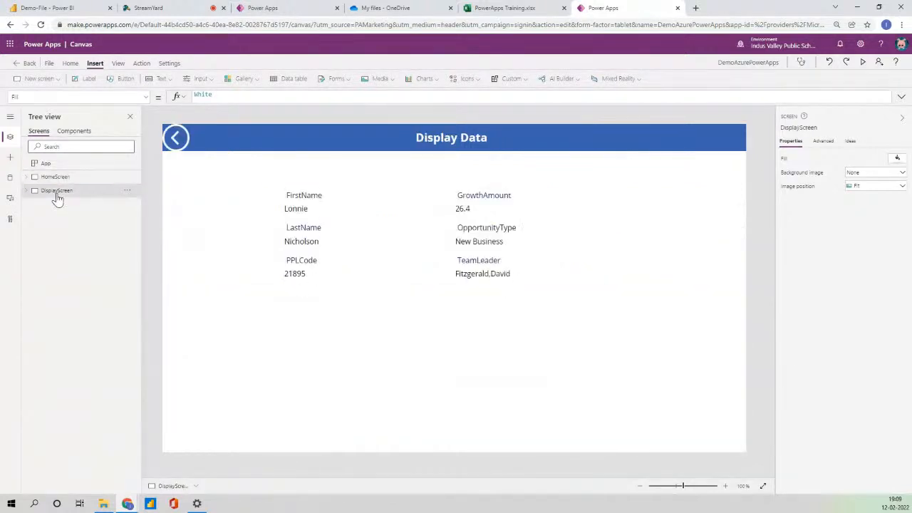
click(49, 65)
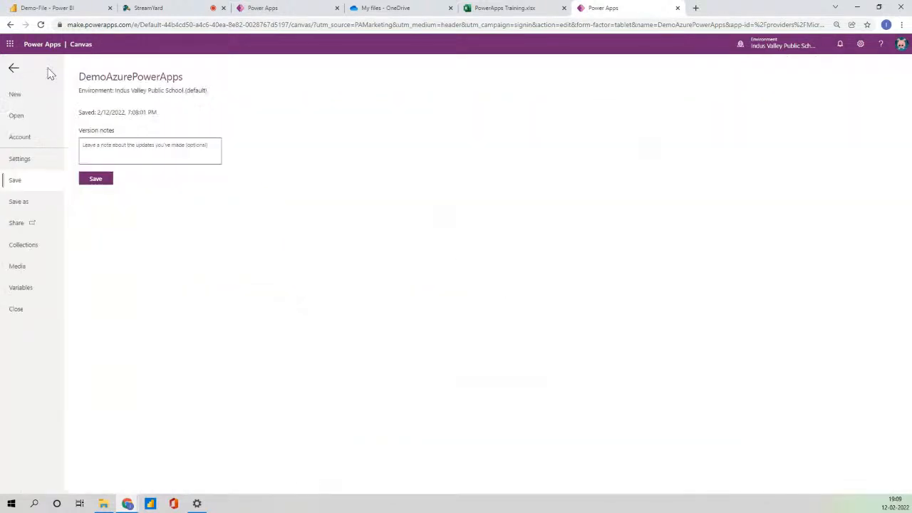
click(14, 69)
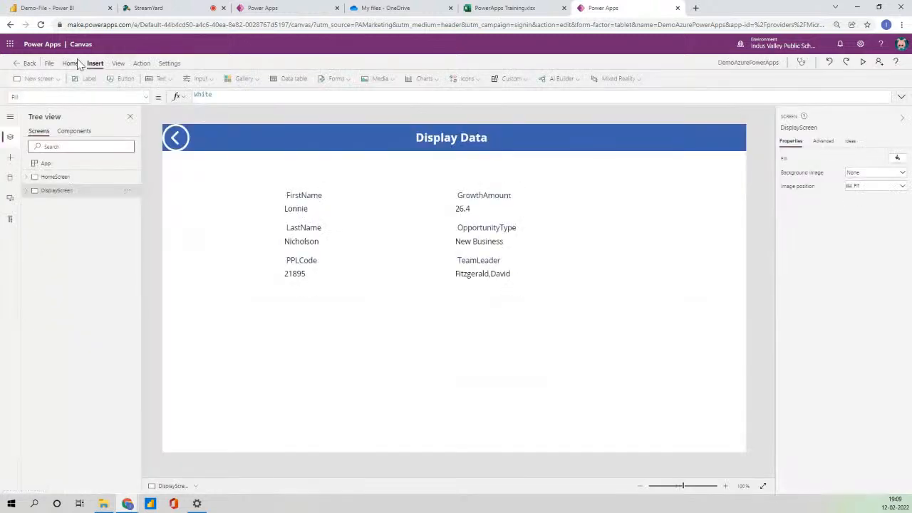
click(71, 65)
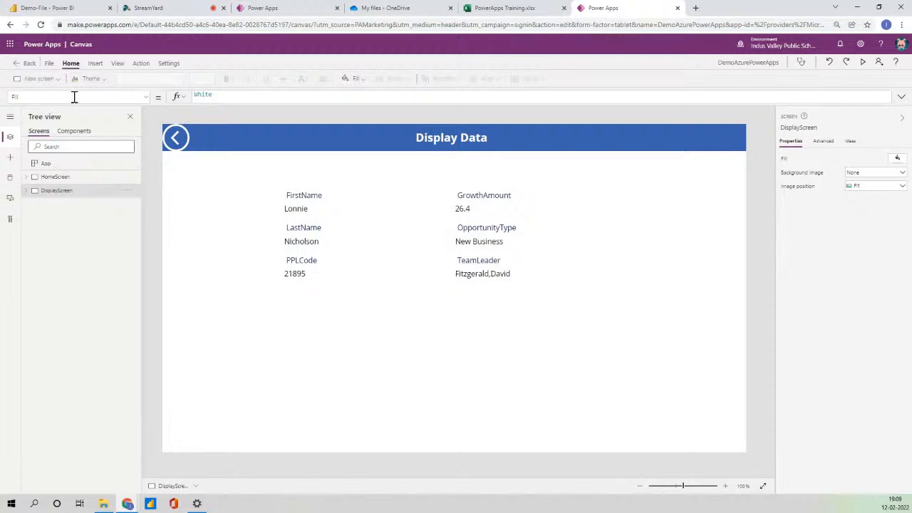
Duplicate DisplayScreen and rename the copy 'Edit Screen'.
click(129, 193)
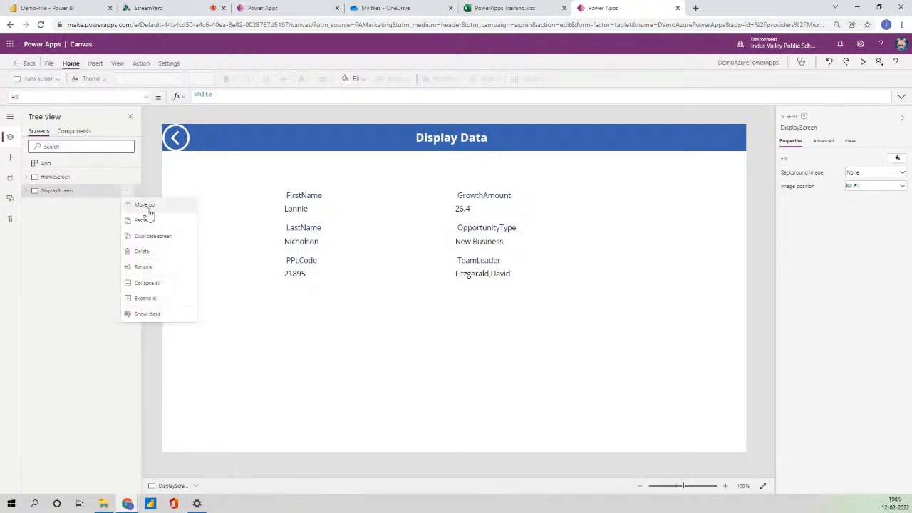
click(163, 235)
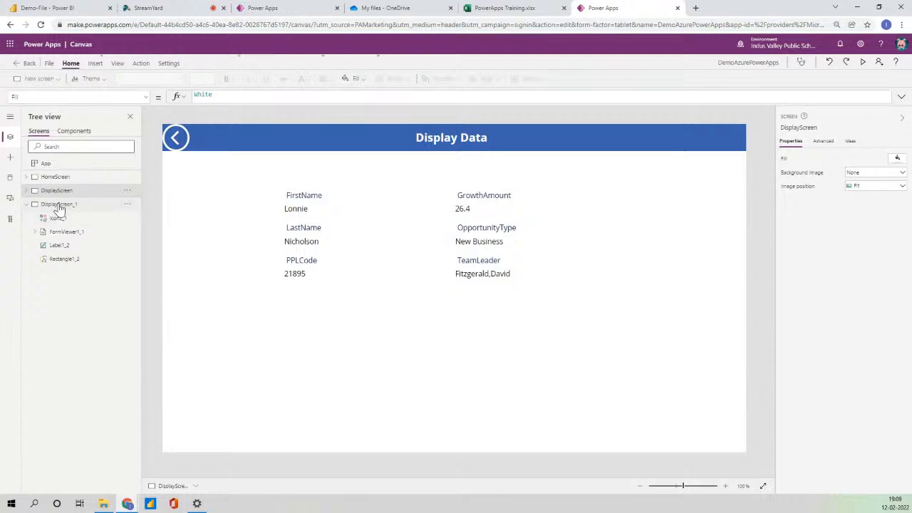
double_click(58, 204)
text(E)
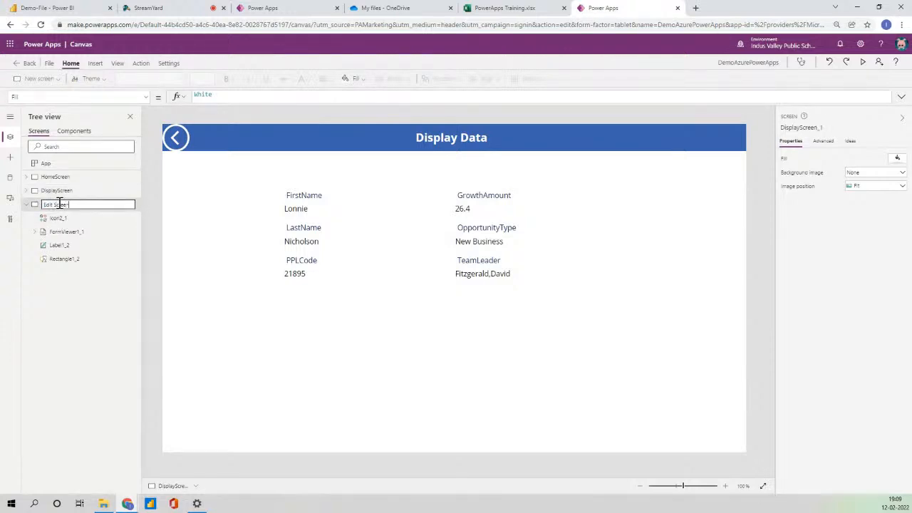
text(dit Screen)
key(Return)
Change the header title to 'Edit/New User' and delete the copied display form.
click(483, 261)
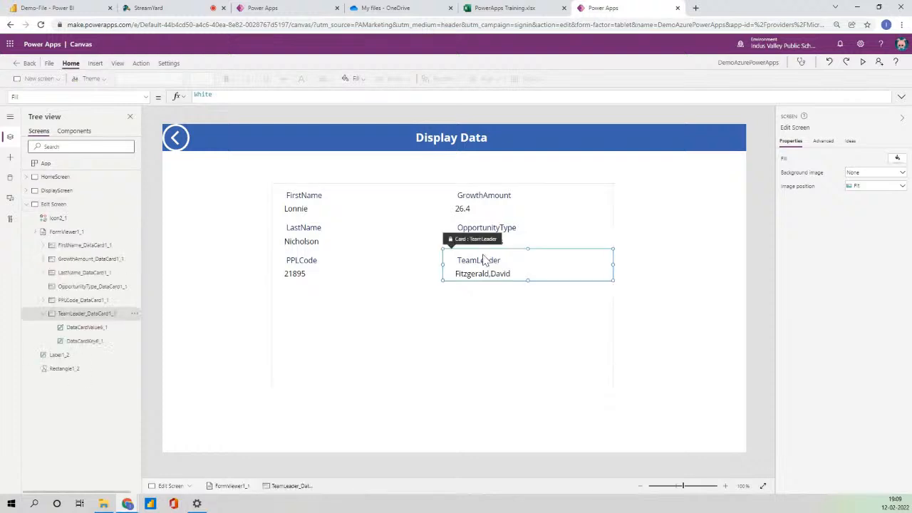
click(519, 371)
click(449, 137)
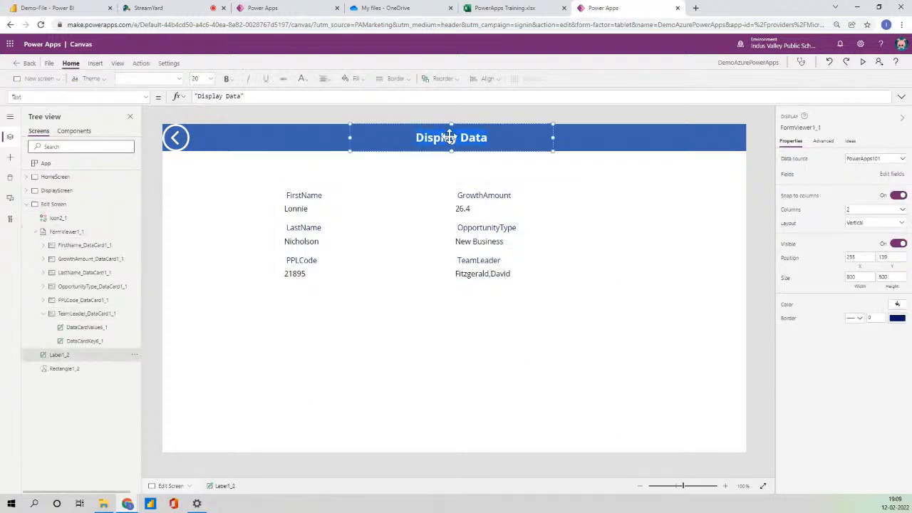
click(884, 157)
text(Edit)
key(BackSpace)
key(BackSpace)
key(BackSpace)
text(E)
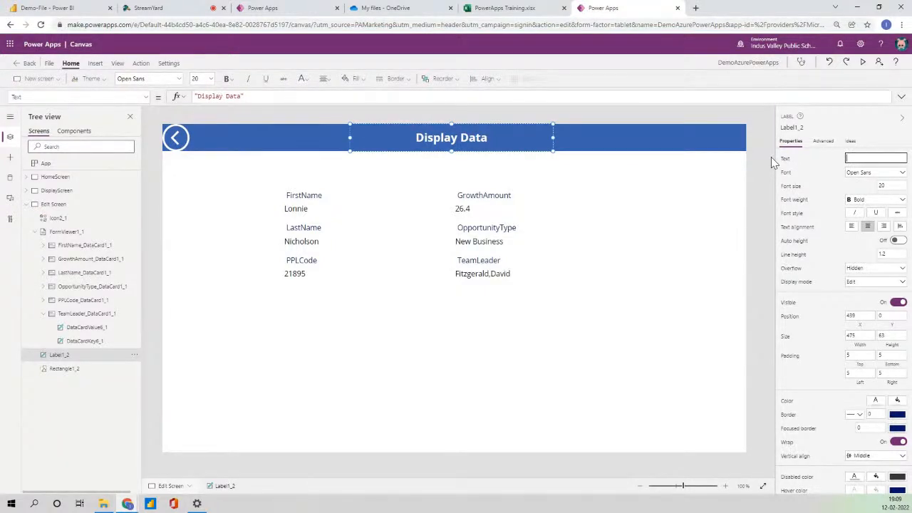
text(dit/NEw)
key(BackSpace)
text(ew USer)
key(Left)
key(Left)
key(BackSpace)
text(s)
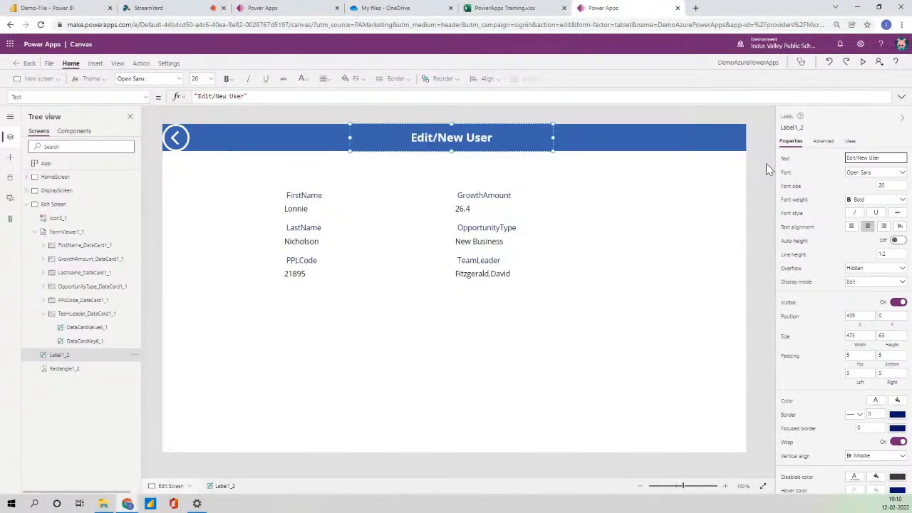
click(497, 340)
key(Delete)
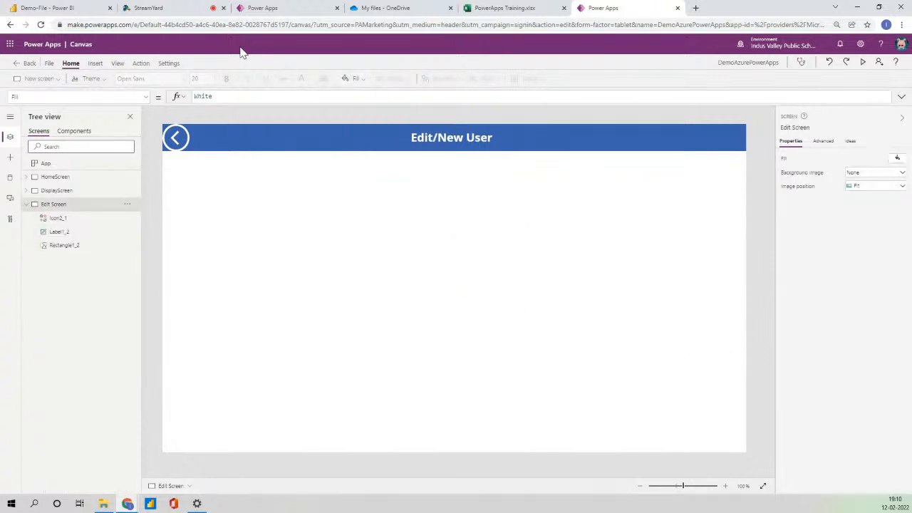
Insert an edit form below the header and connect it to PowerApps101.
click(95, 63)
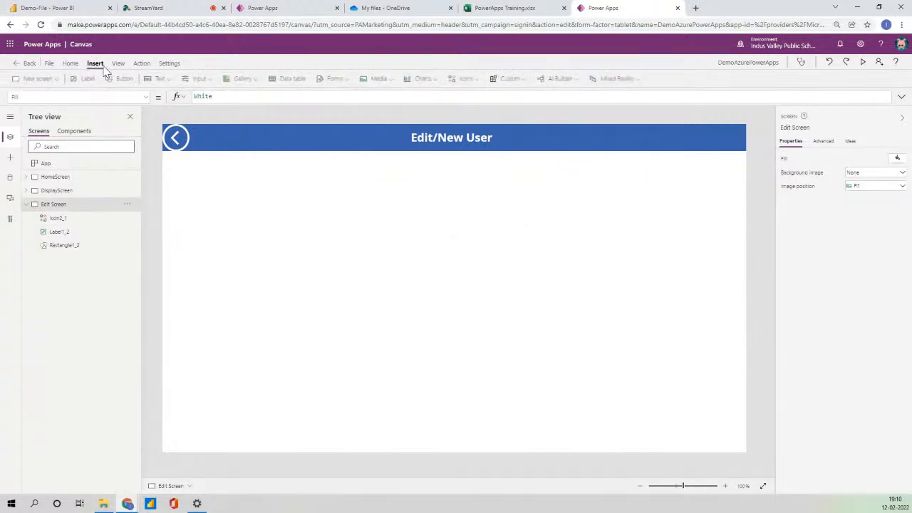
click(335, 79)
click(363, 98)
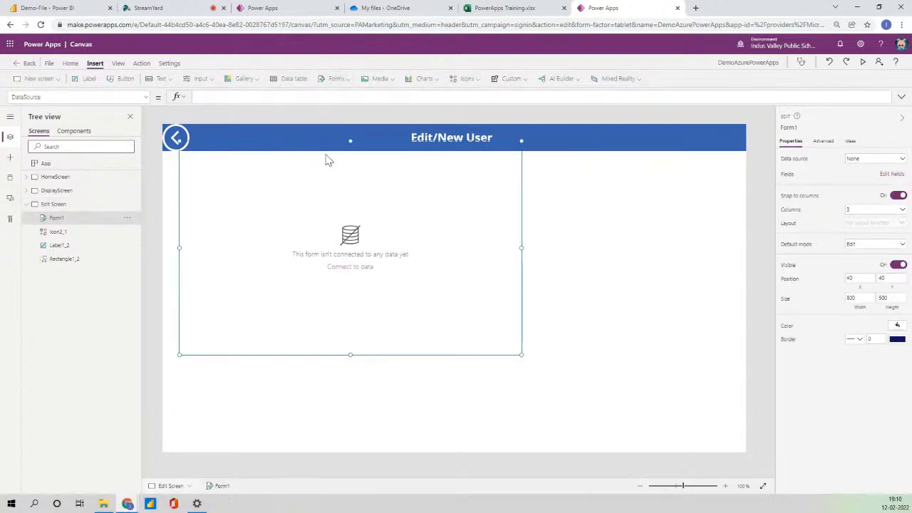
drag(290, 138, 441, 129)
click(382, 261)
drag(326, 142, 475, 221)
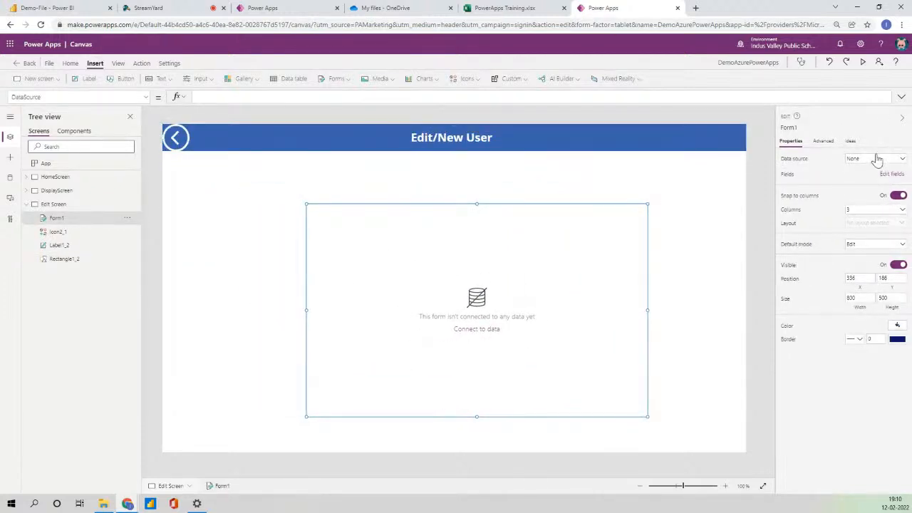
click(873, 158)
click(858, 218)
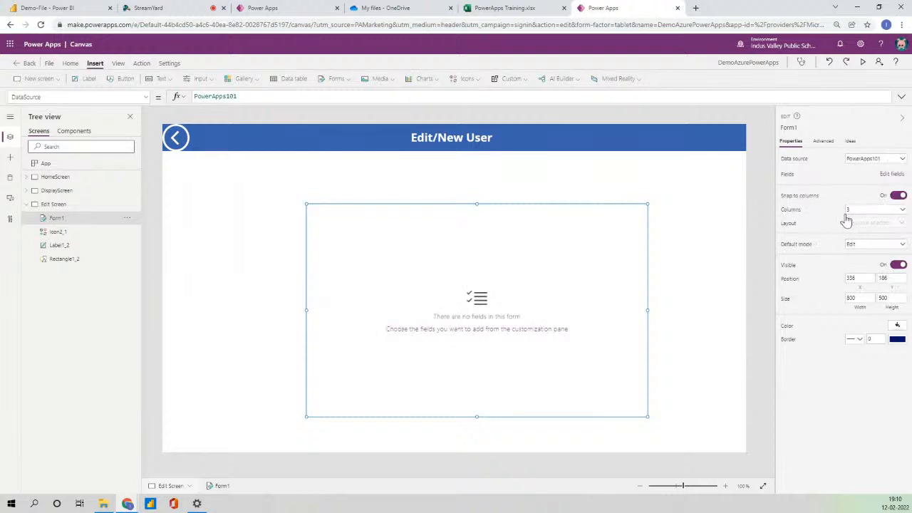
Add FirstName, GrowthAmount, LastName, OpportunityType, PPLCode and TeamLeader fields, then reposition the form.
click(883, 175)
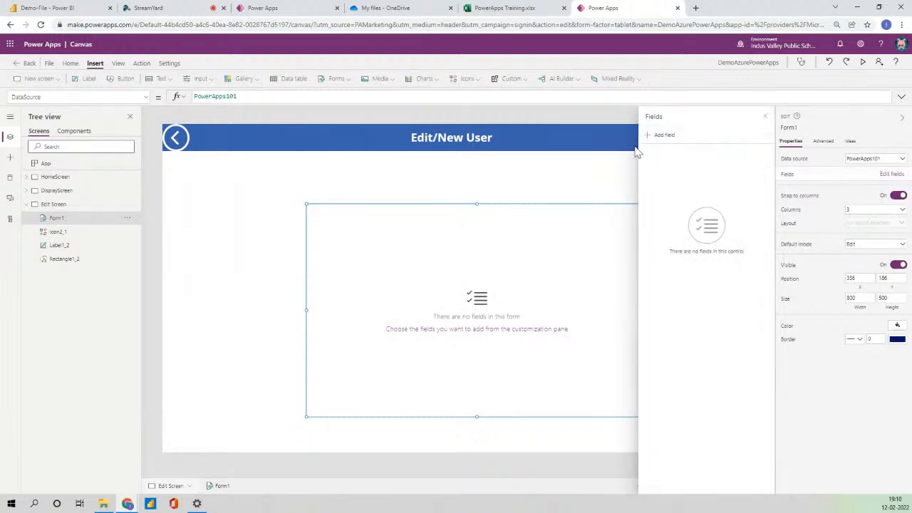
click(656, 136)
click(657, 188)
click(656, 203)
click(657, 219)
click(656, 234)
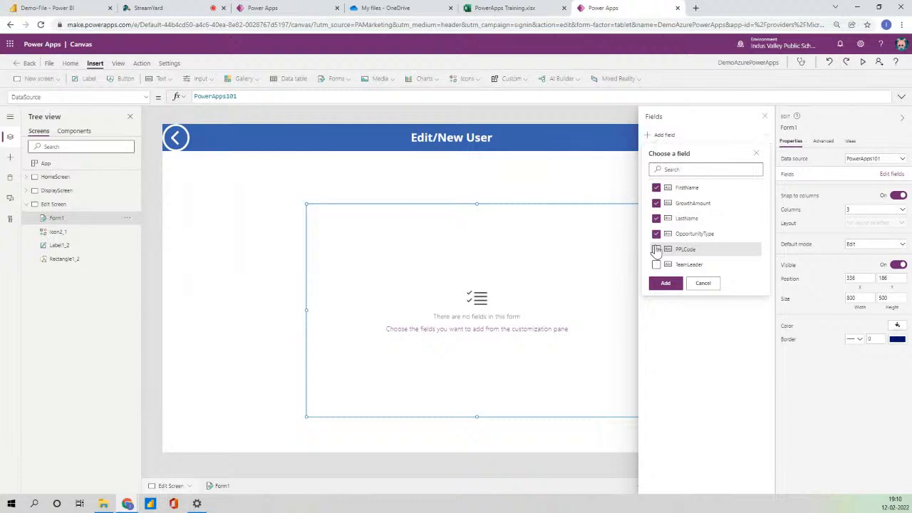
click(656, 251)
click(657, 264)
click(665, 286)
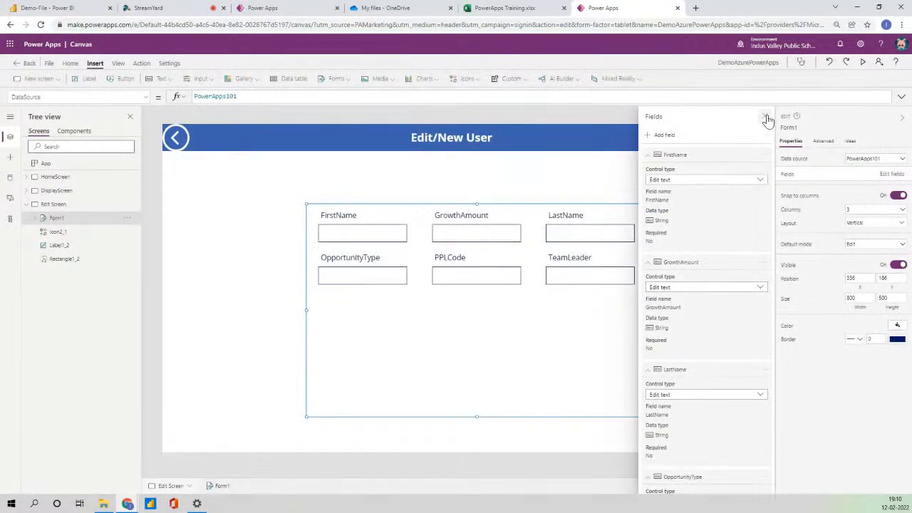
click(766, 118)
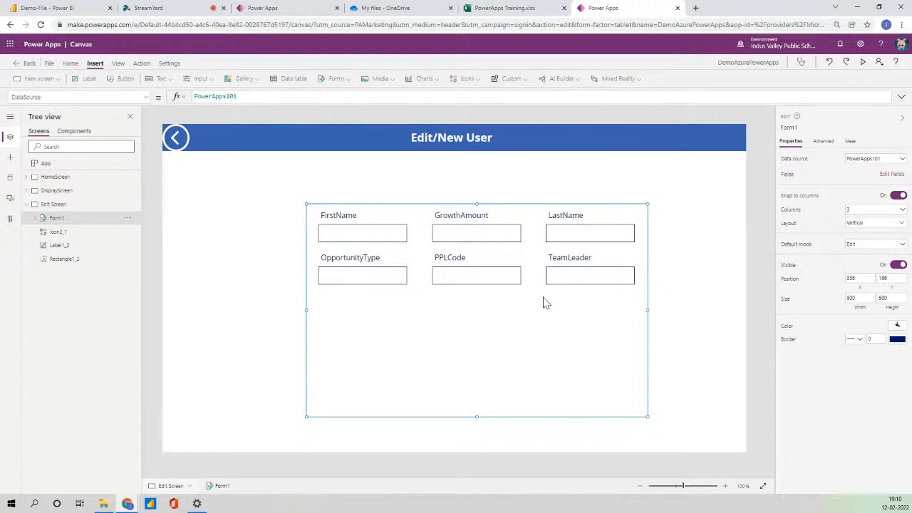
drag(419, 204, 405, 192)
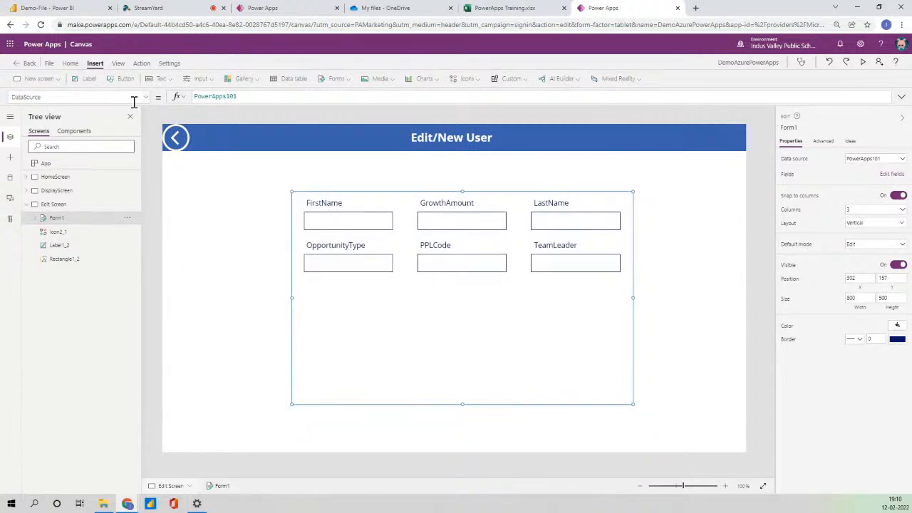
click(132, 98)
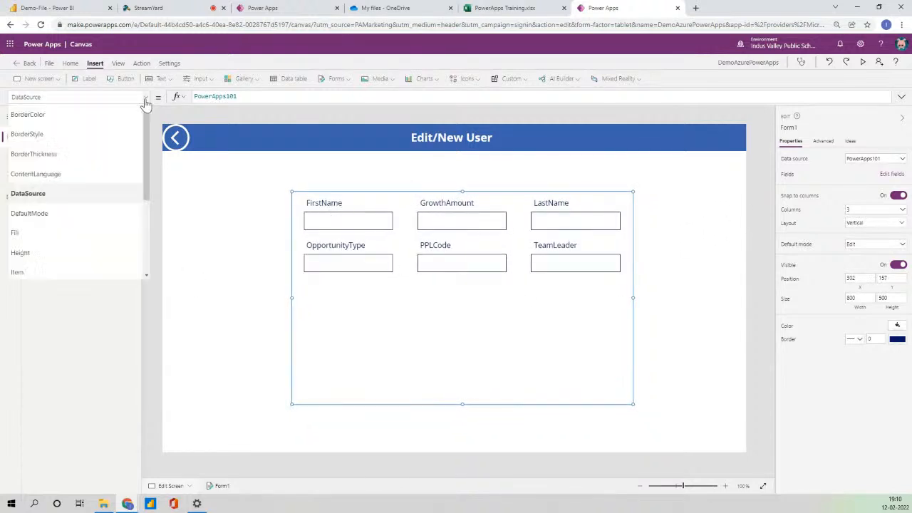
scroll(77, 211, down, 3)
Set Form1's Item to Gallery1.Selected.
click(65, 179)
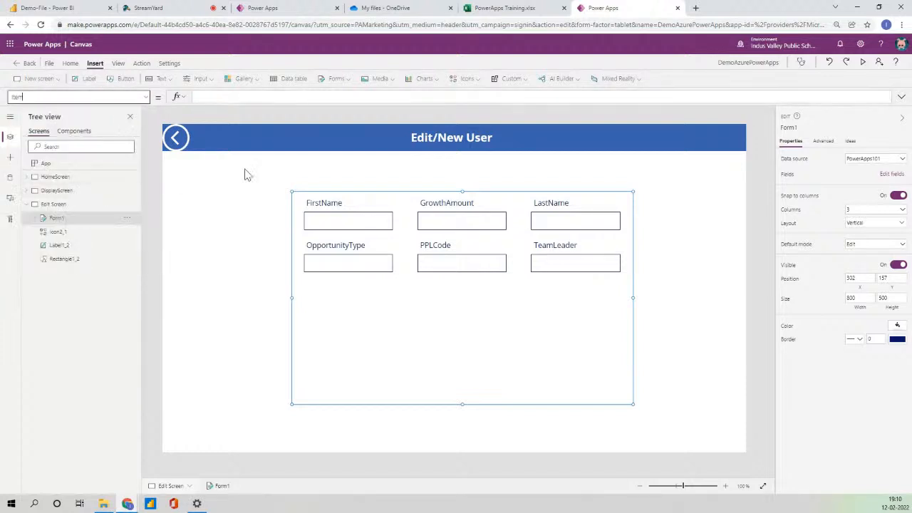
click(226, 95)
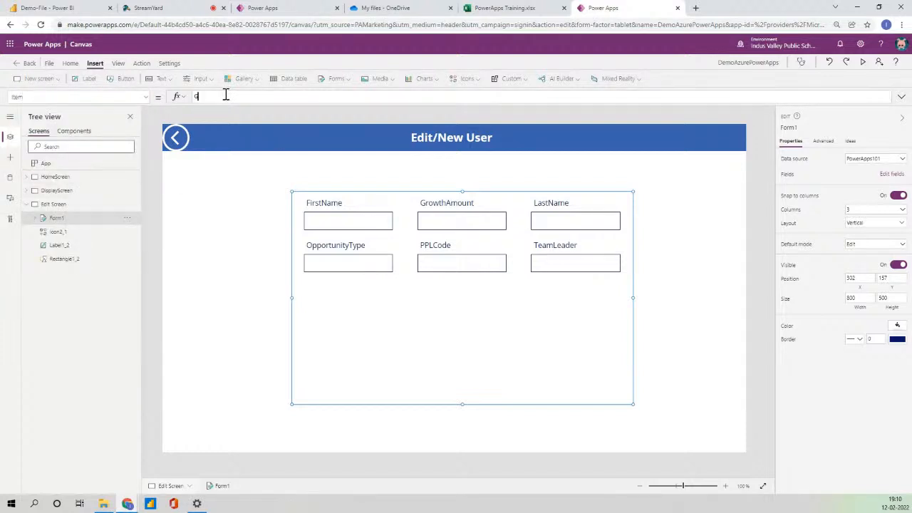
text(Gallery1.S)
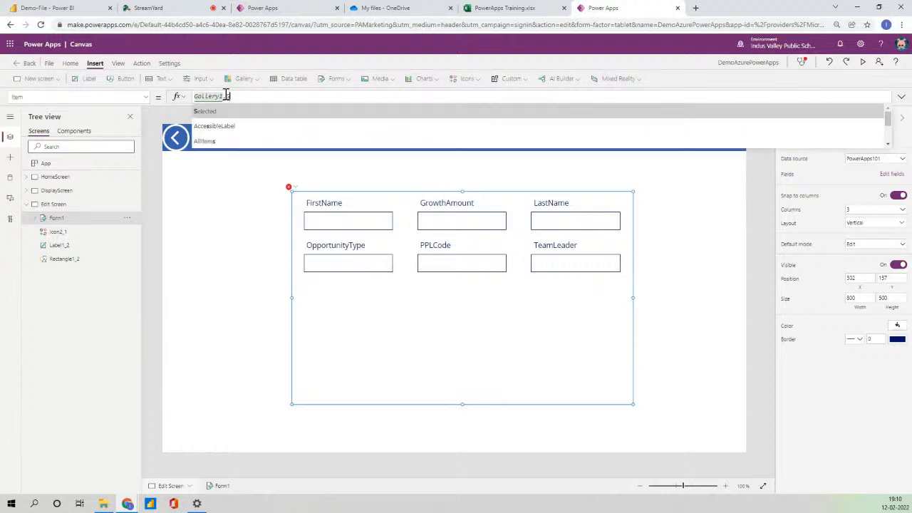
key(Tab)
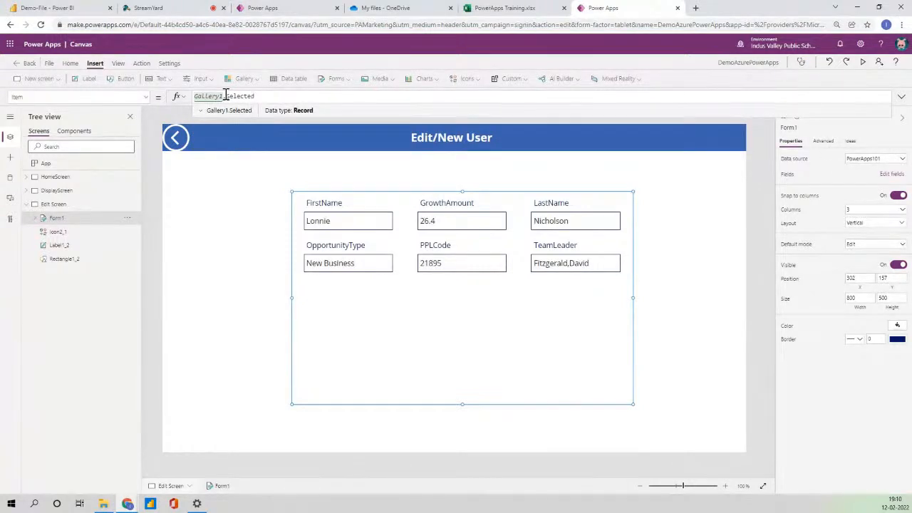
On HomeScreen, move the gallery's arrow icons higher in each card.
click(78, 183)
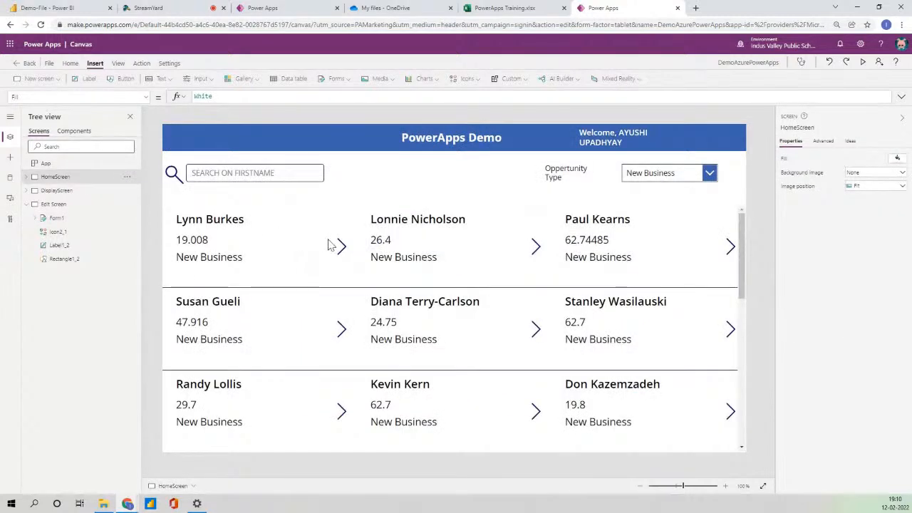
click(341, 245)
drag(340, 245, 345, 224)
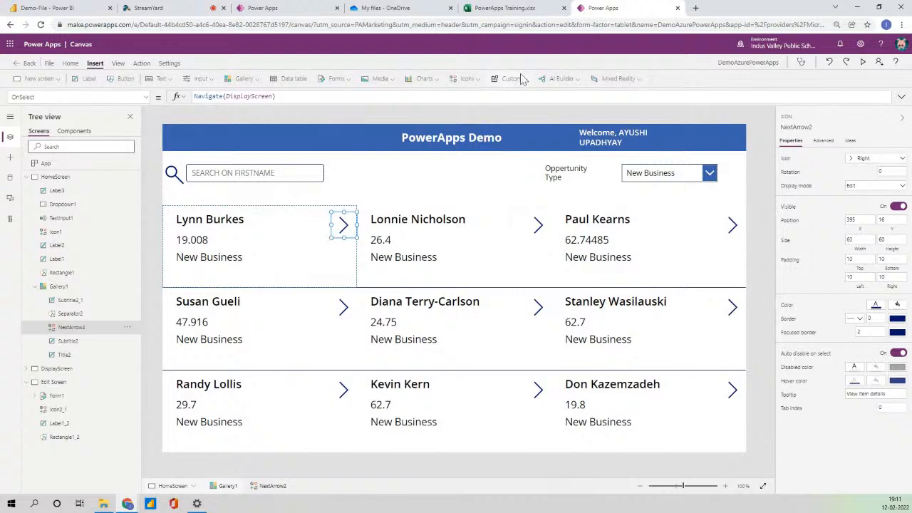
Add an edit pencil to each gallery card with OnSelect Navigate('Edit Screen').
click(478, 79)
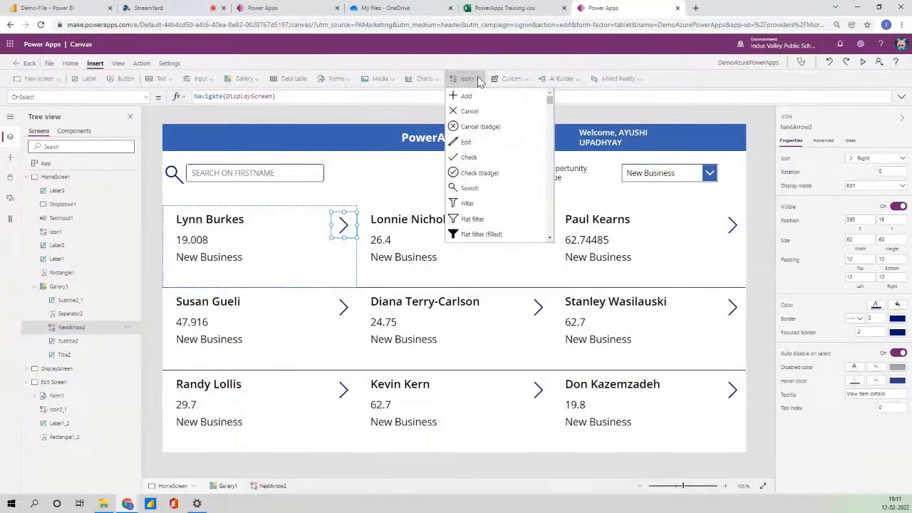
click(488, 149)
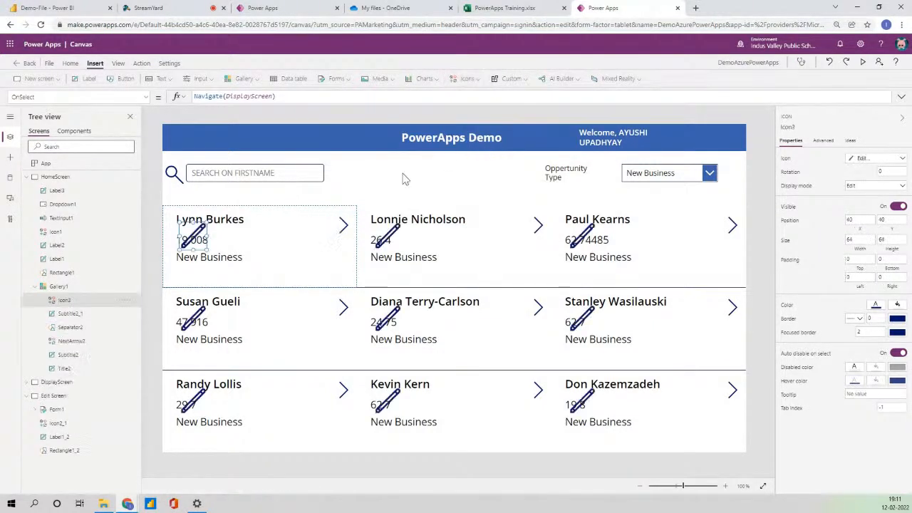
mouse_move(191, 236)
mouse_down()
mouse_move(338, 260)
mouse_move(349, 275)
mouse_move(347, 261)
mouse_up()
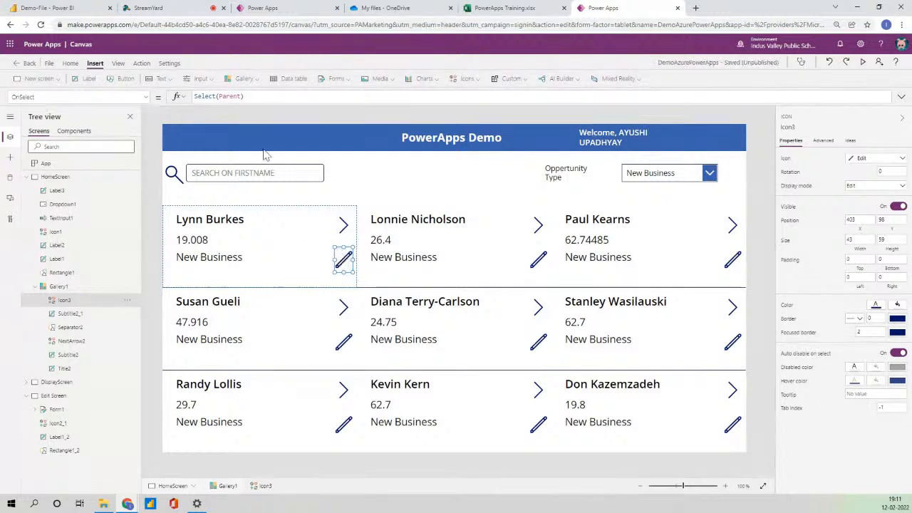
drag(251, 98, 144, 104)
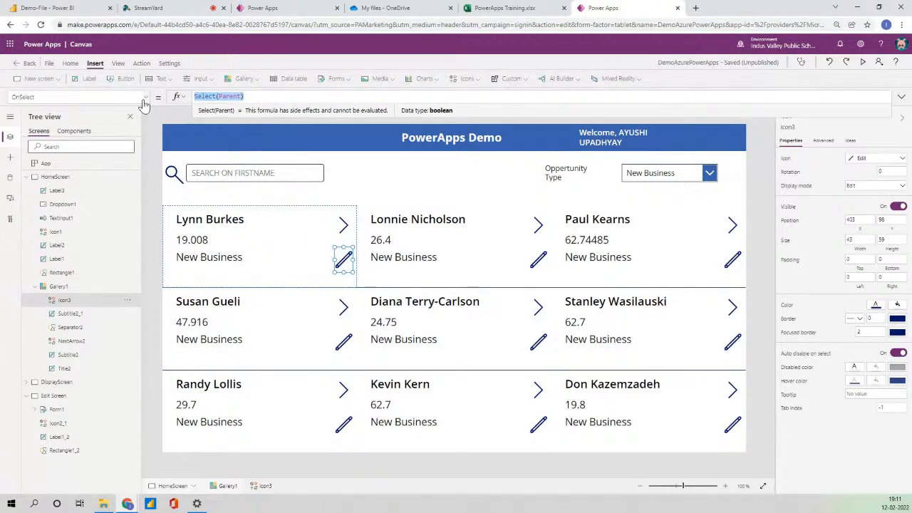
text(Navigate)
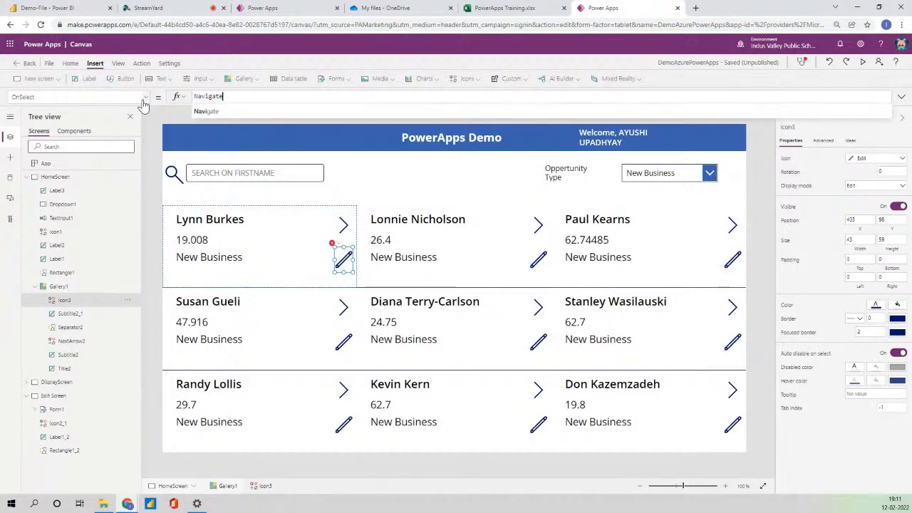
text(()
key(Down)
key(Down)
key(Return)
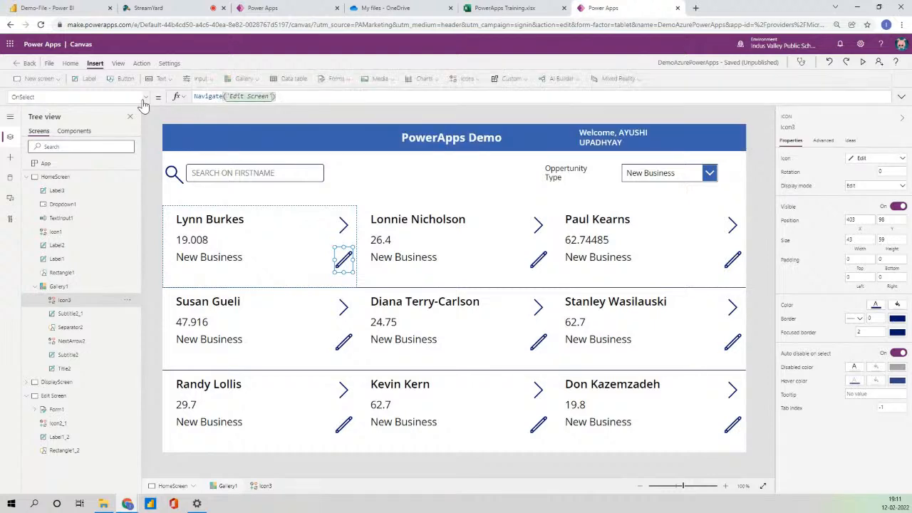
Preview the app, open the top-middle record's edit form, then close the preview.
click(863, 62)
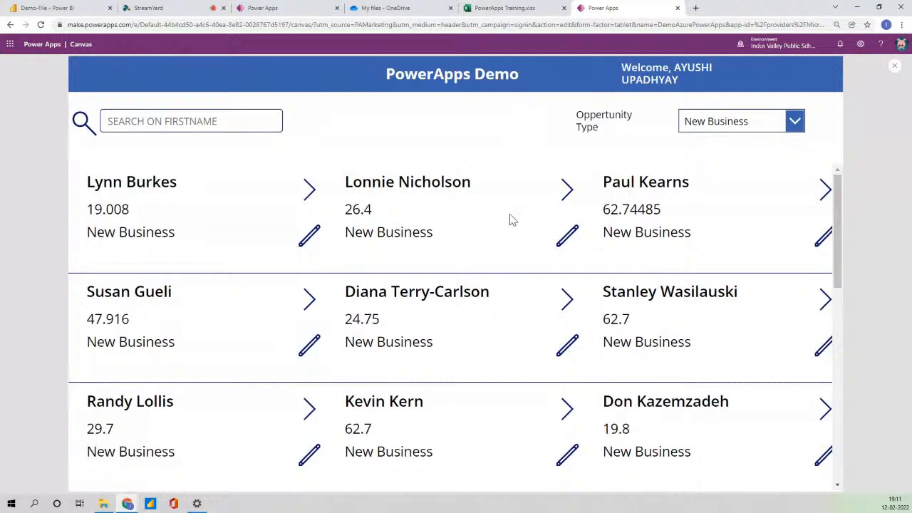
click(571, 240)
click(438, 185)
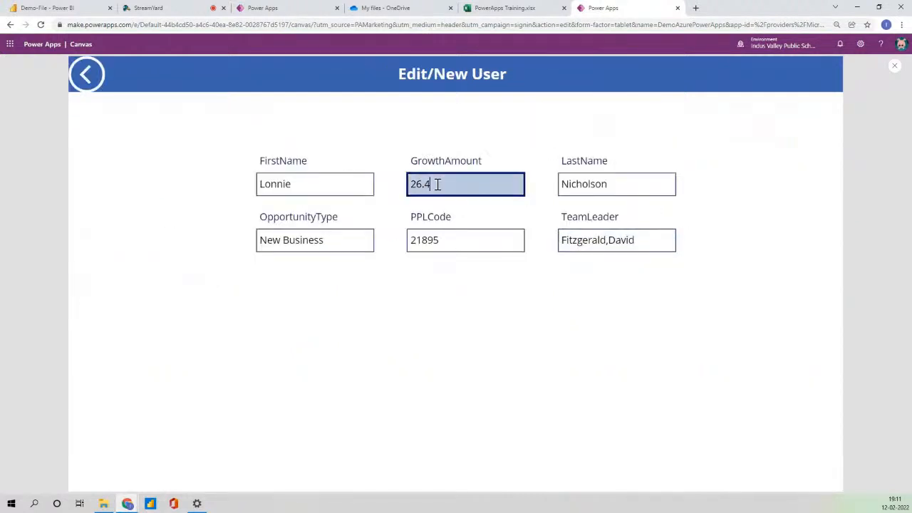
click(896, 66)
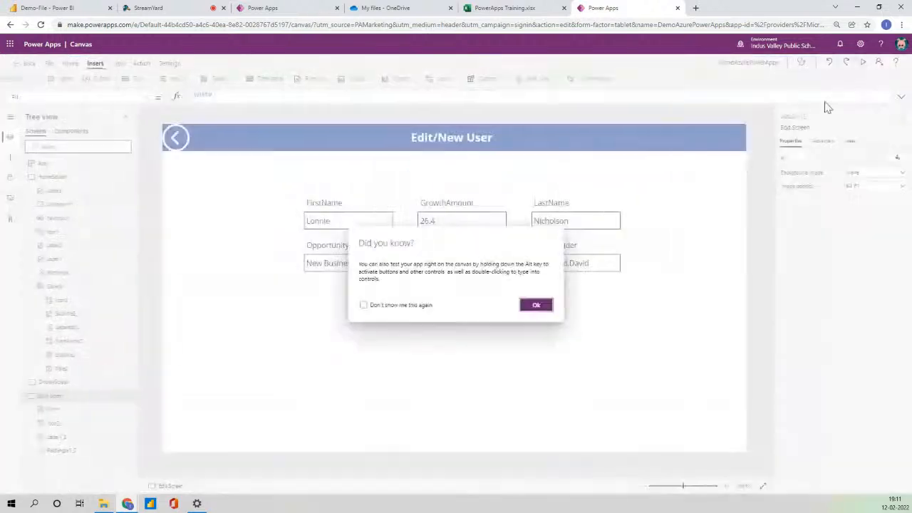
click(531, 305)
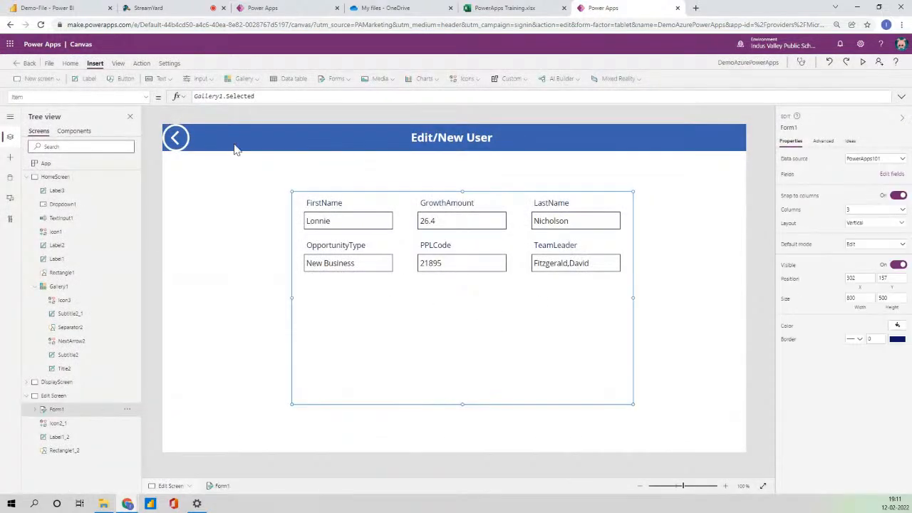
Shorten Form1 to about 280 high and add a 'Submit Data' button below it.
drag(463, 404, 463, 310)
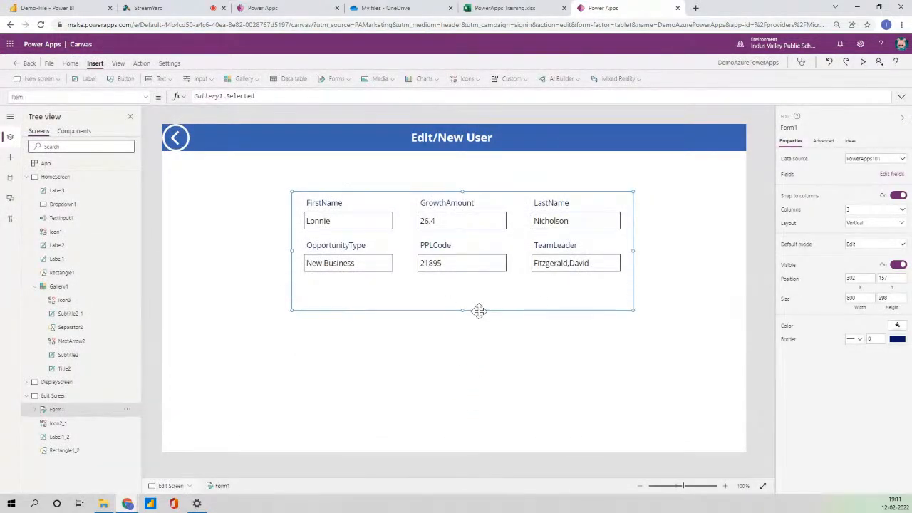
click(123, 79)
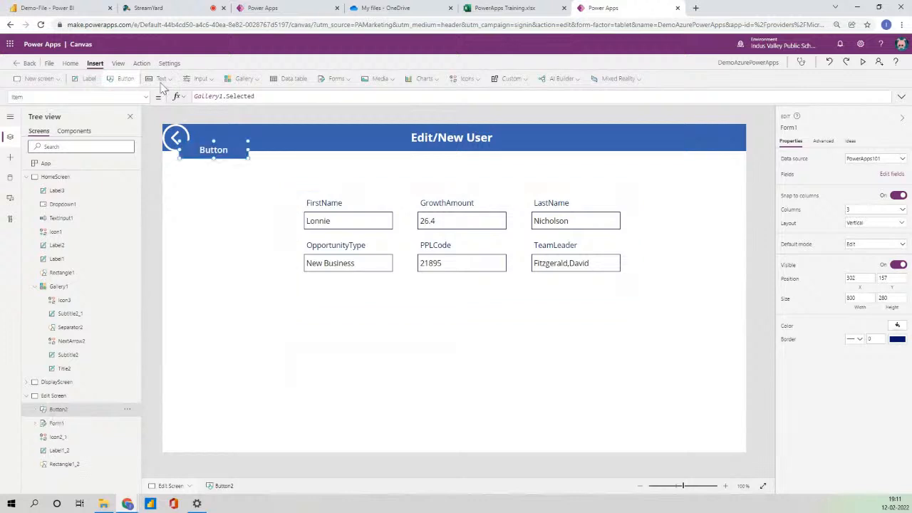
drag(205, 158, 468, 348)
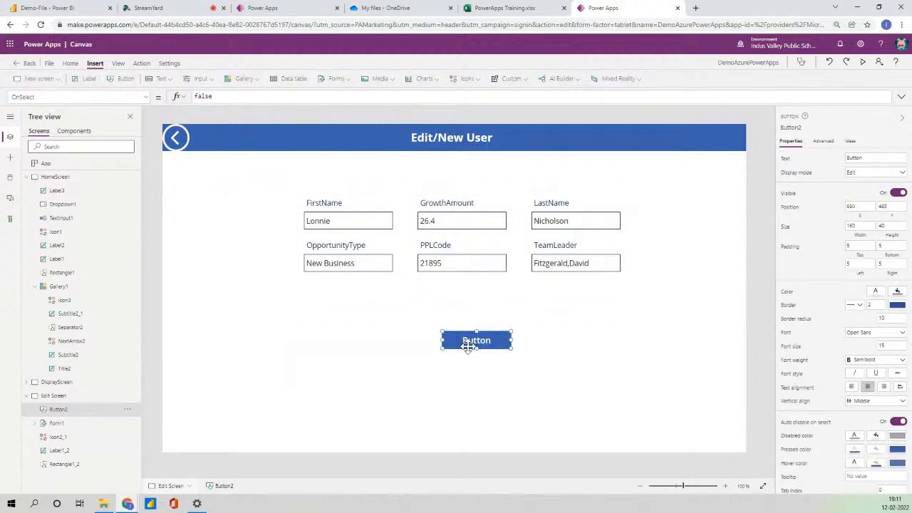
click(879, 160)
text(Submit De)
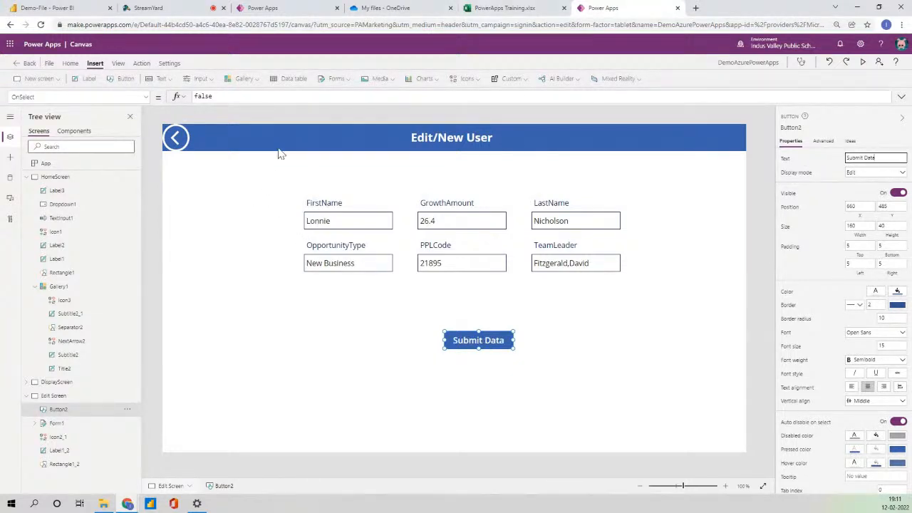
Set the button's OnSelect to SubmitForm(Form1);Navigate(HomeScreen).
drag(216, 96, 174, 97)
key(BackSpace)
text(Sub)
key(Tab)
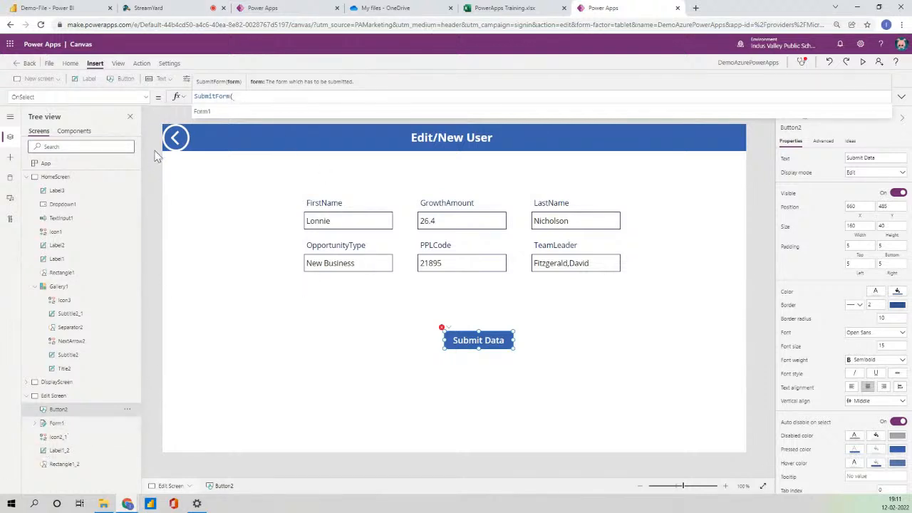
click(214, 112)
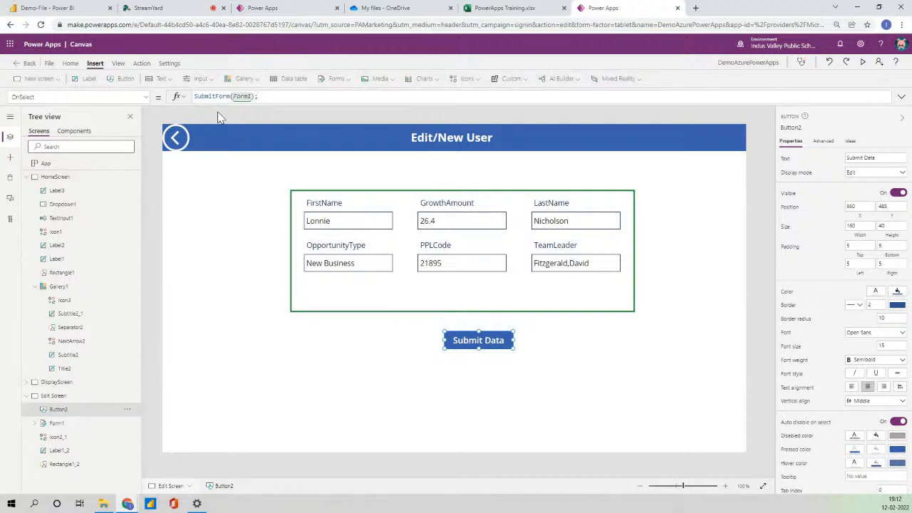
text();Navi)
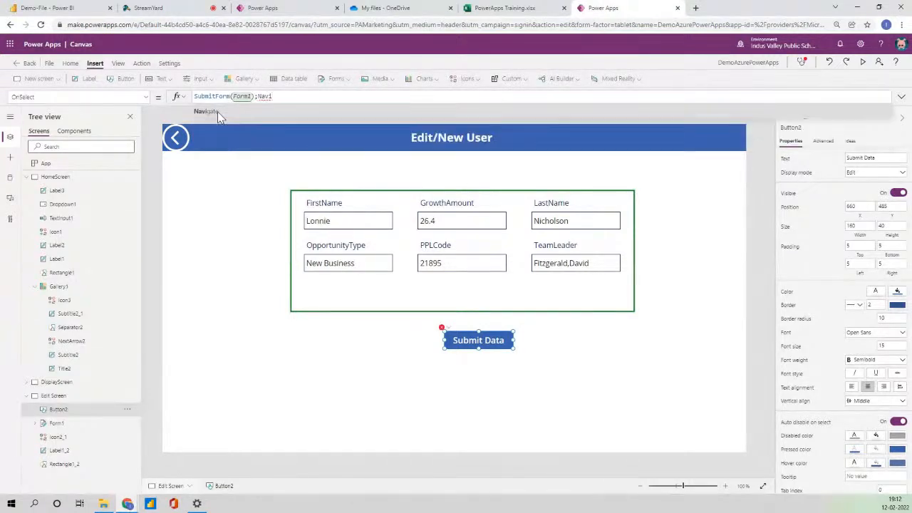
click(218, 112)
key(Down)
key(Down)
key(Return)
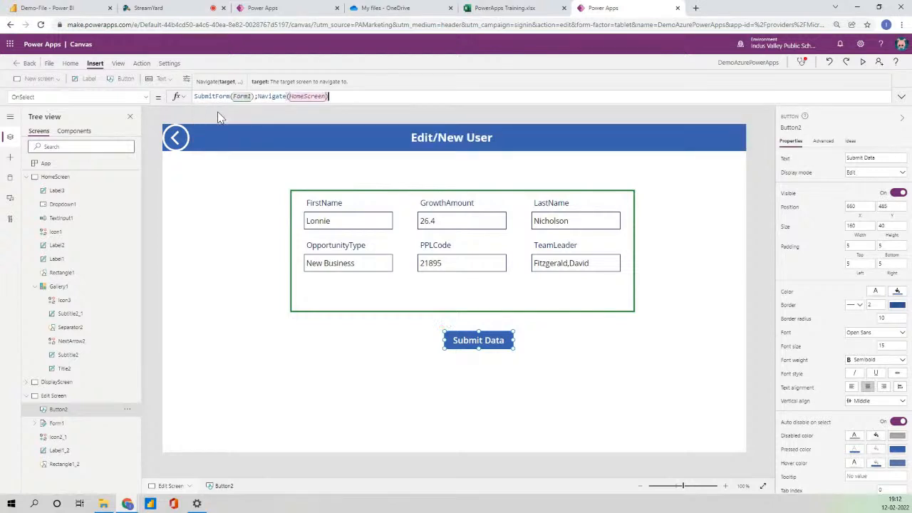
Run the app in preview and return to the home gallery.
click(738, 253)
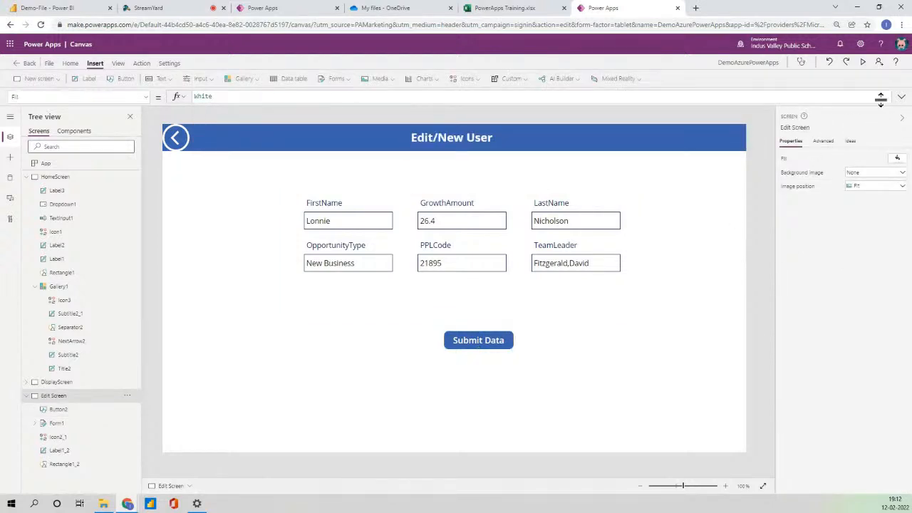
click(862, 62)
click(86, 74)
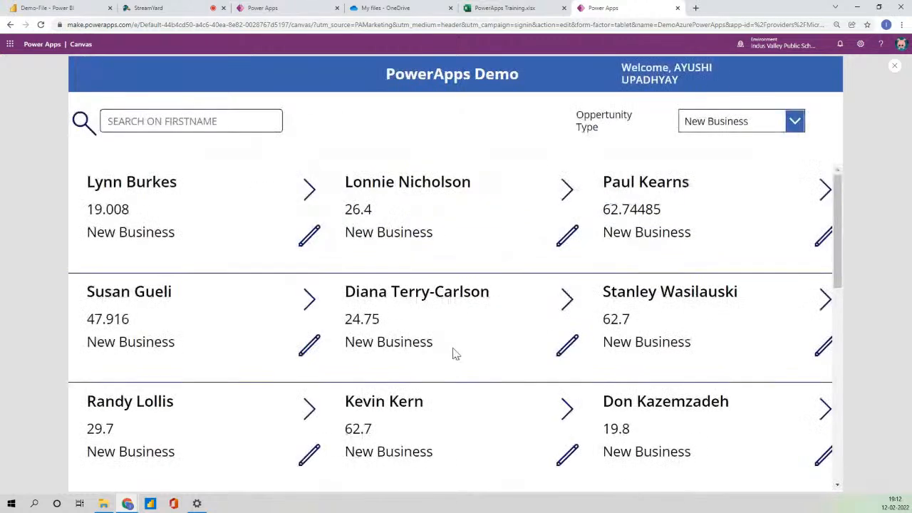
Edit the top-middle record's GrowthAmount to 27.9, submit it, and check its details.
click(567, 235)
click(451, 179)
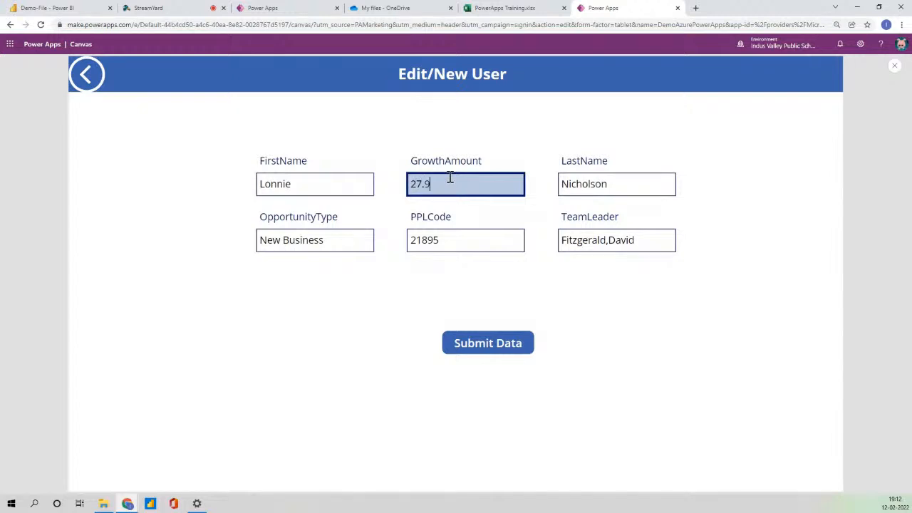
click(509, 346)
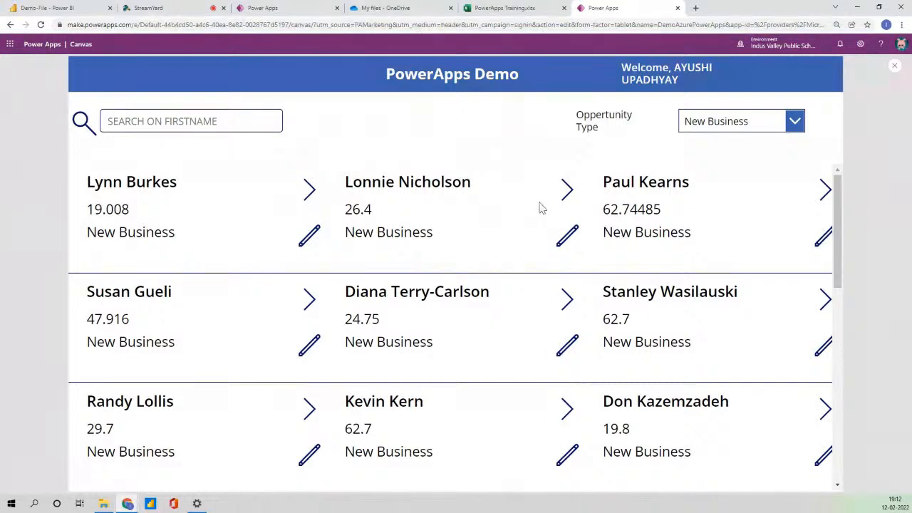
click(564, 197)
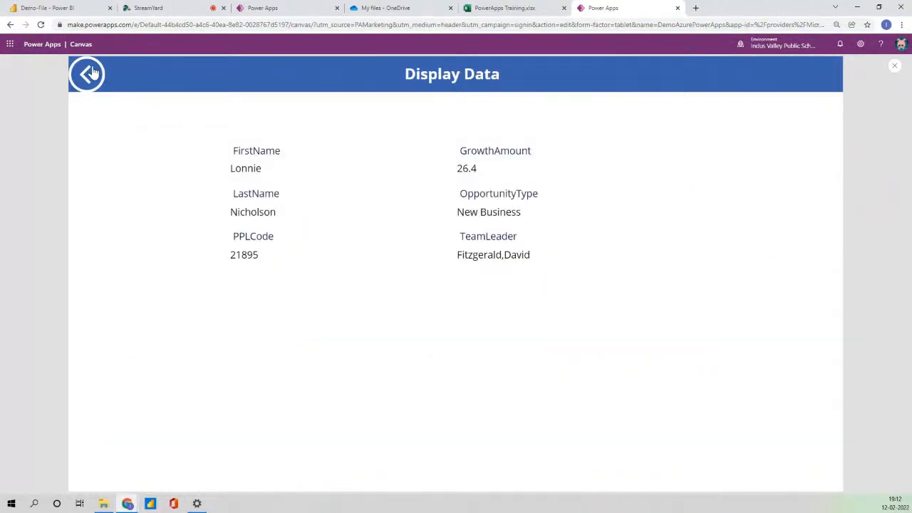
click(87, 74)
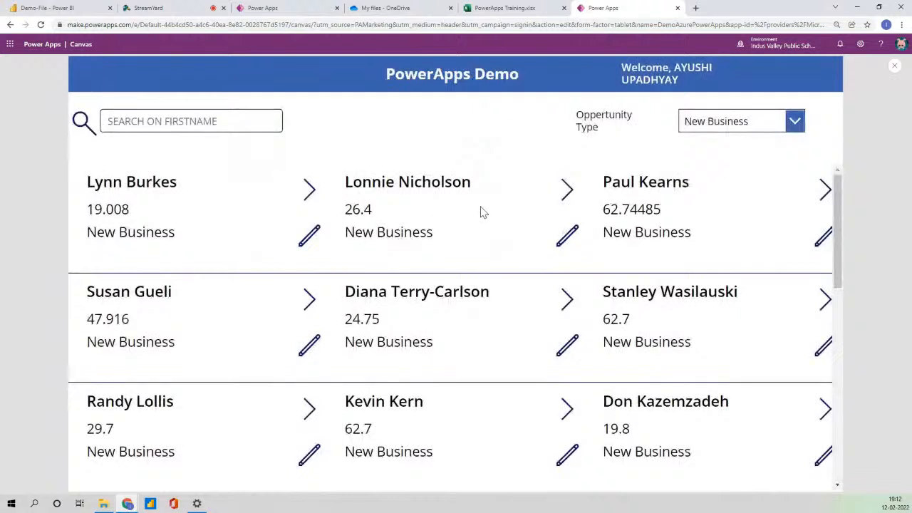
Reopen the record's edit form, submit it again, and close the preview.
click(567, 242)
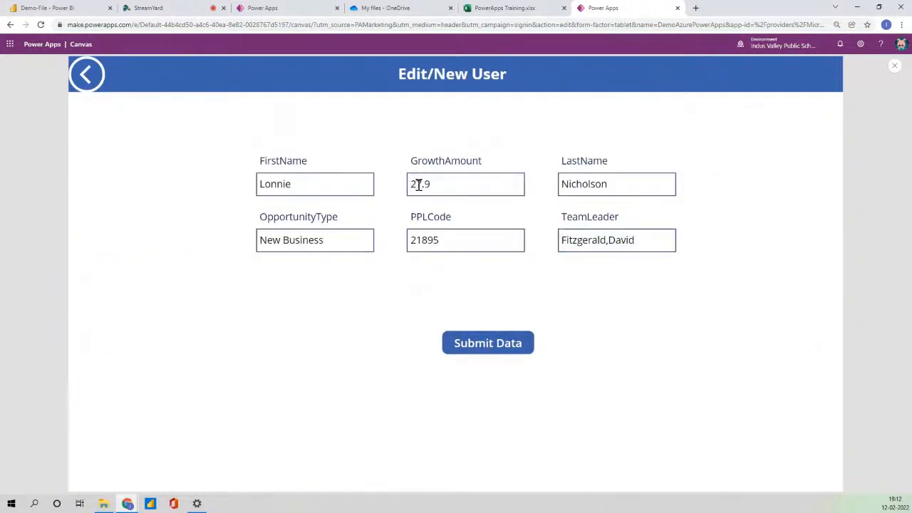
click(506, 348)
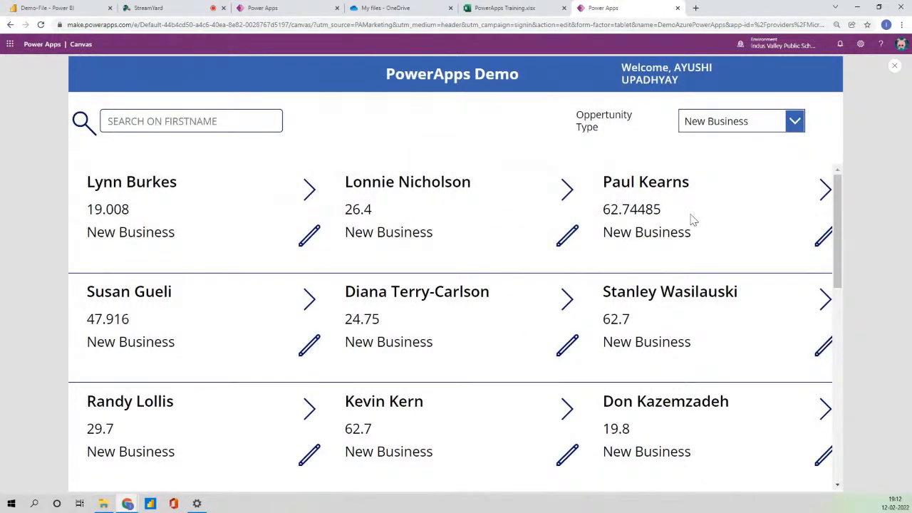
click(896, 65)
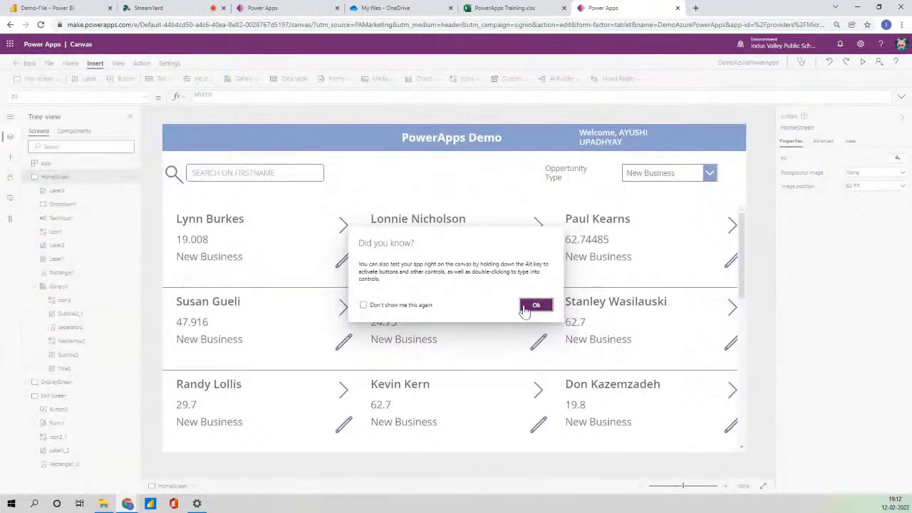
click(533, 306)
Refresh the PowerApps101 source from the Data pane, then switch to the PowerApps Training.xlsx tab.
click(9, 201)
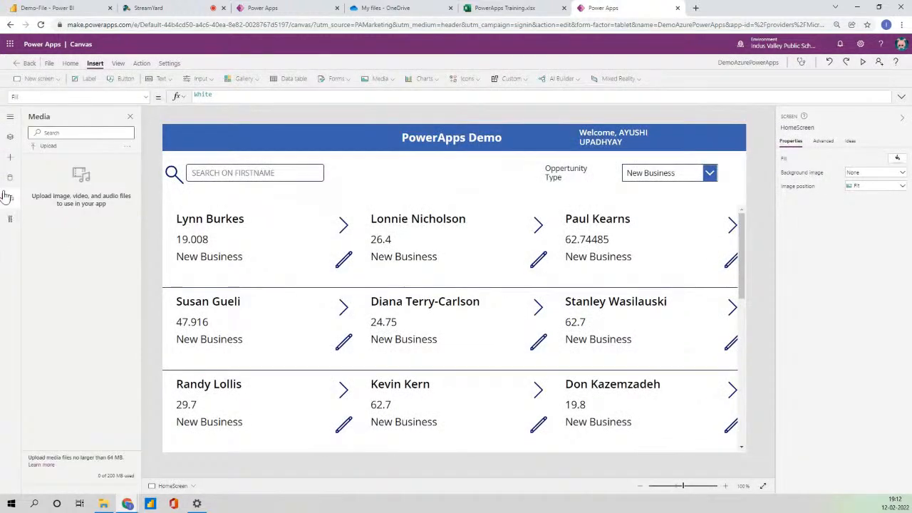
click(9, 177)
click(137, 169)
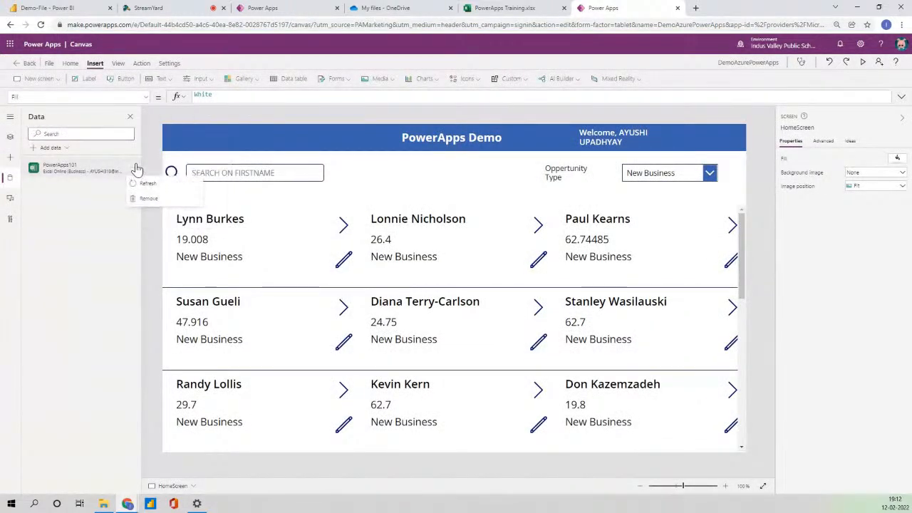
click(144, 187)
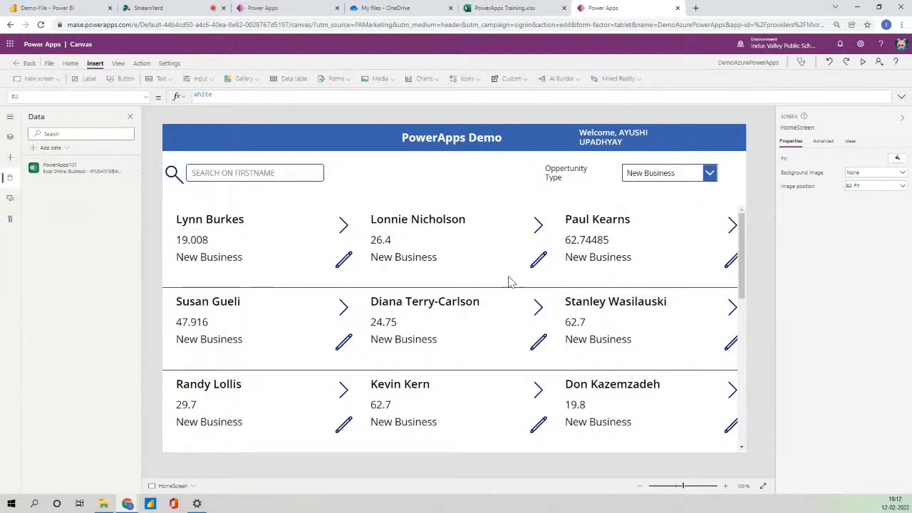
click(469, 292)
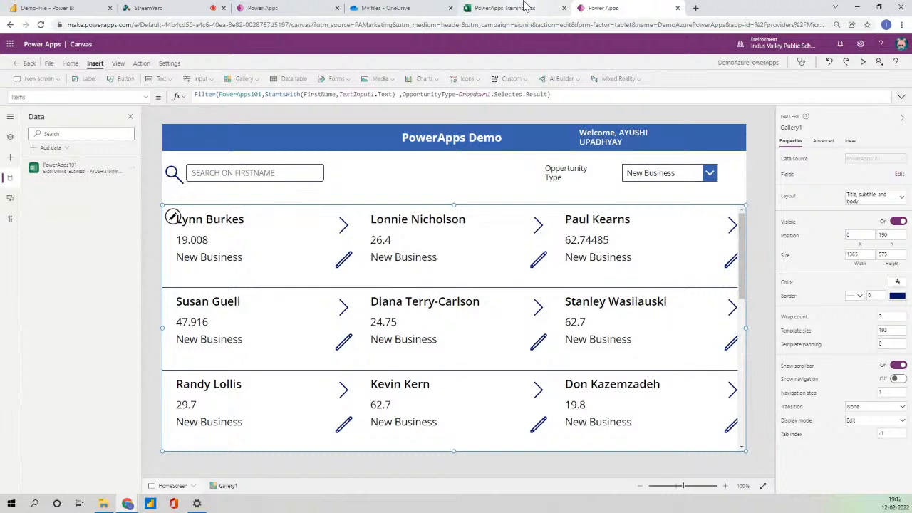
click(526, 6)
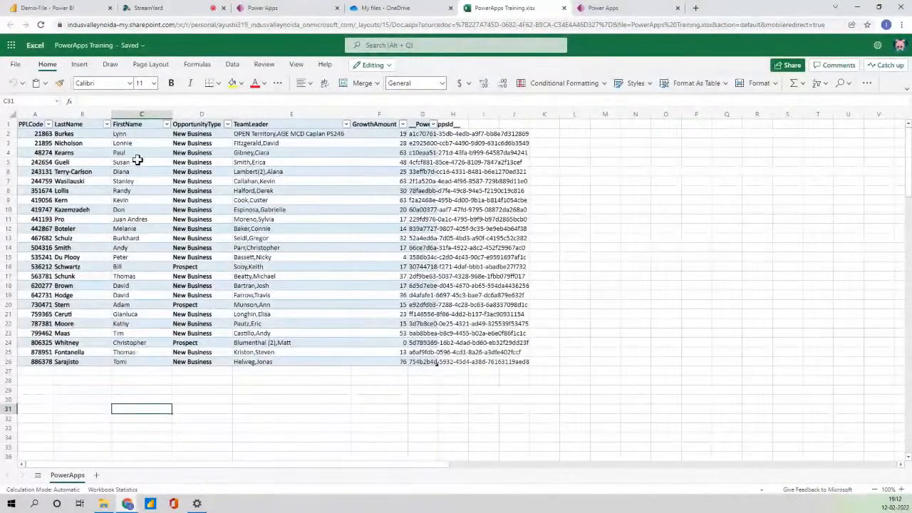
Check that cell F3 holds GrowthAmount 27.9, then go back to the Power Apps editor.
click(396, 142)
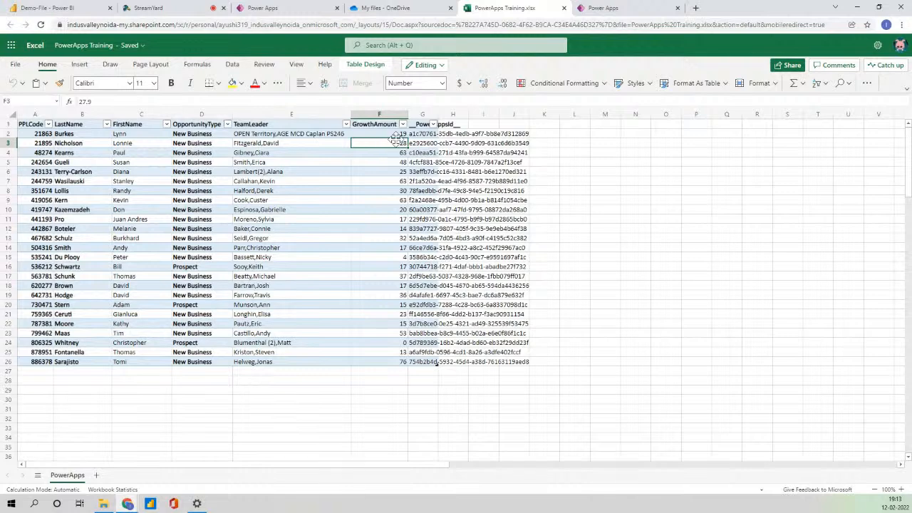
click(604, 7)
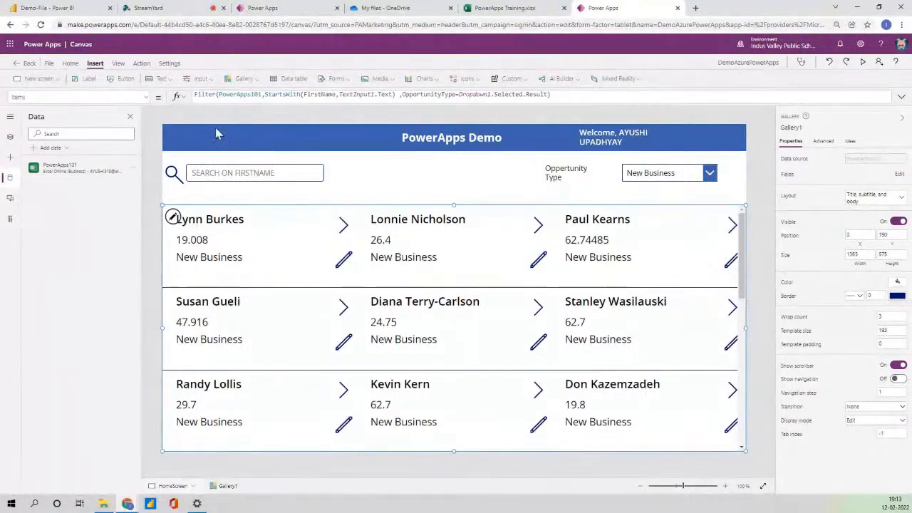
Complete the gallery's Items filter formula so it ends with Dropdown1.Selected.Result.
click(575, 95)
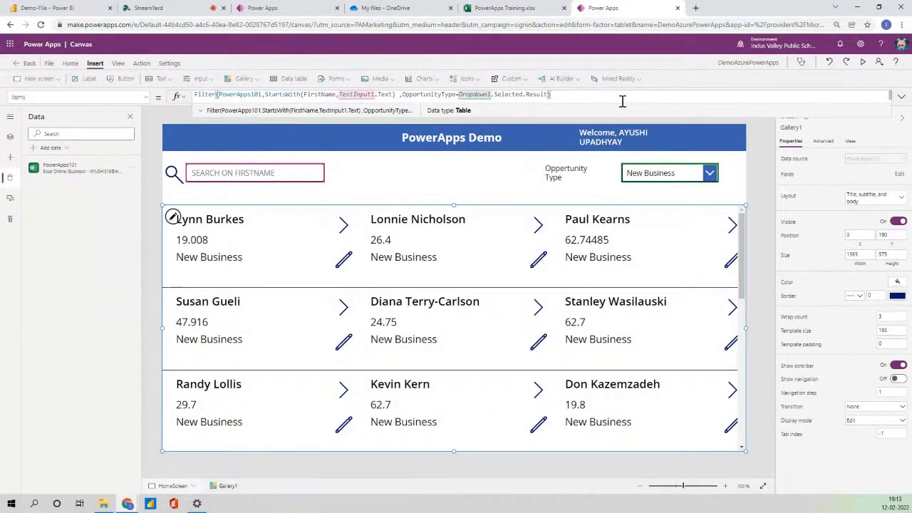
text(Re)
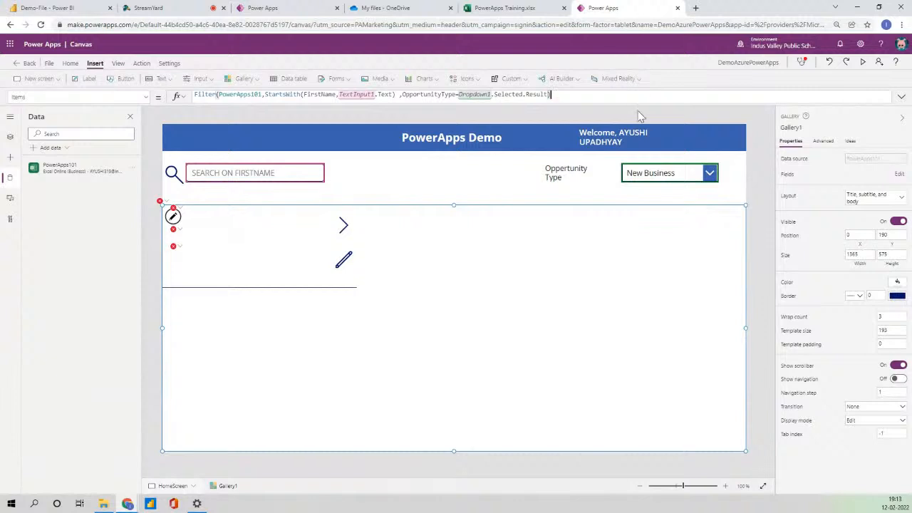
click(772, 216)
click(463, 288)
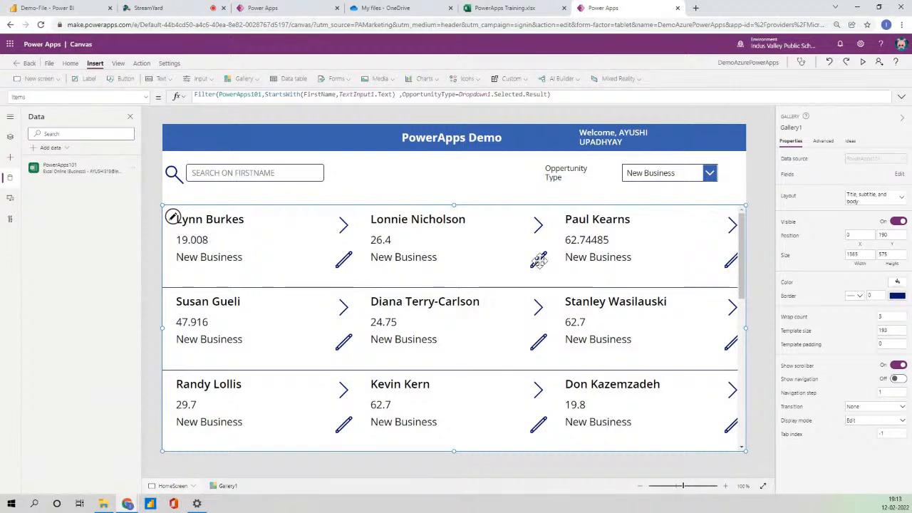
Preview the app to check the filtered gallery records, then close the preview.
click(864, 62)
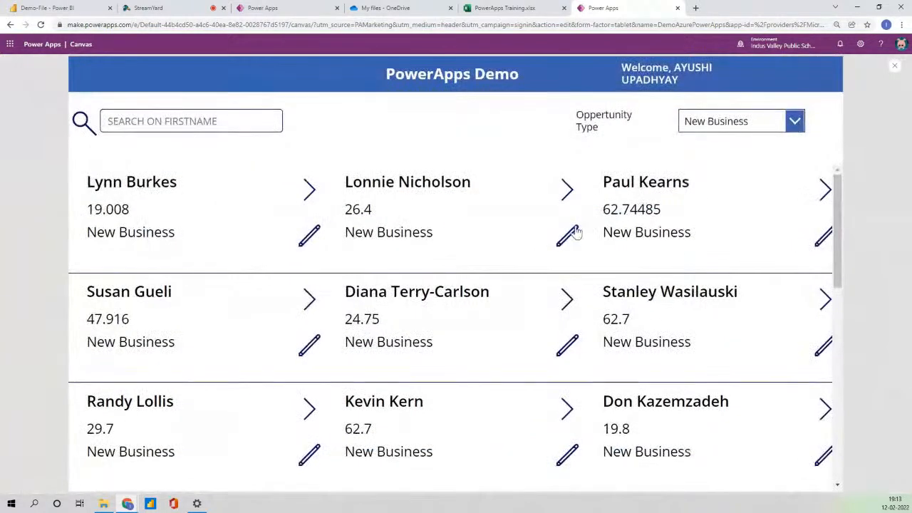
click(894, 65)
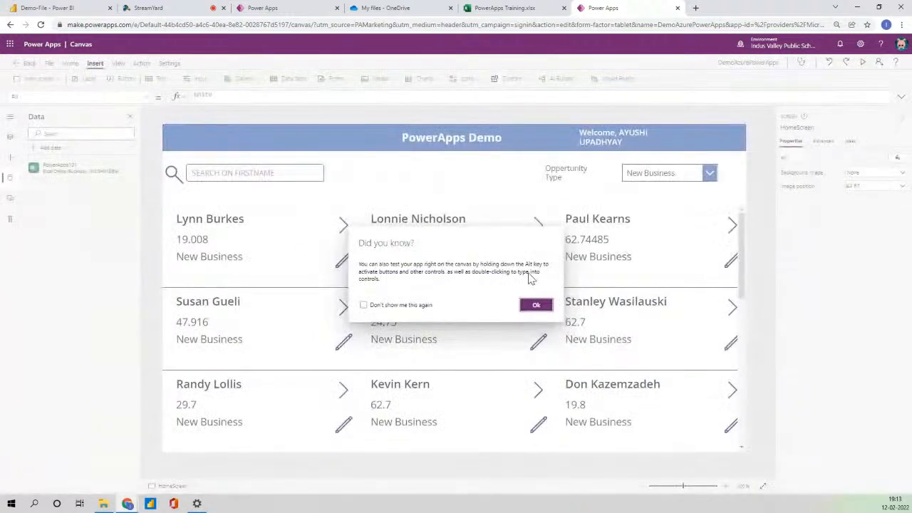
click(539, 304)
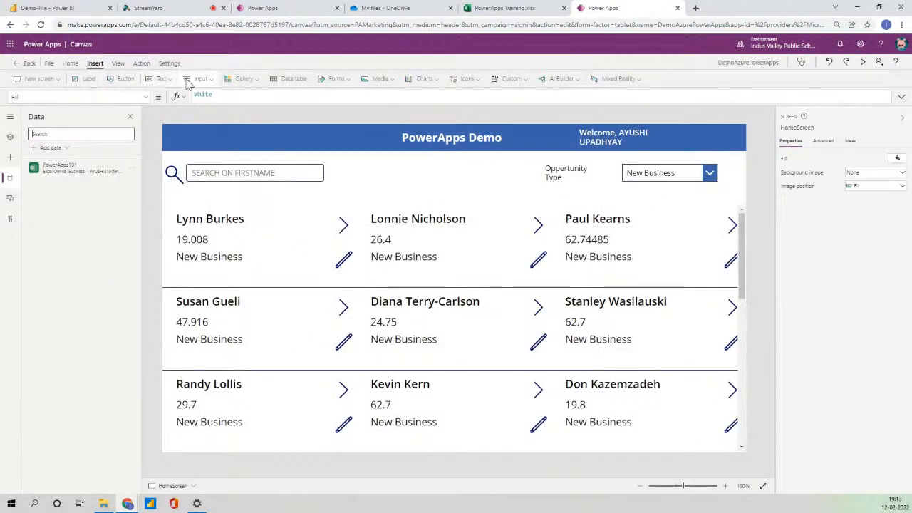
Place a white Add icon at the header's top-right, then select Edit Screen in Tree view.
click(465, 78)
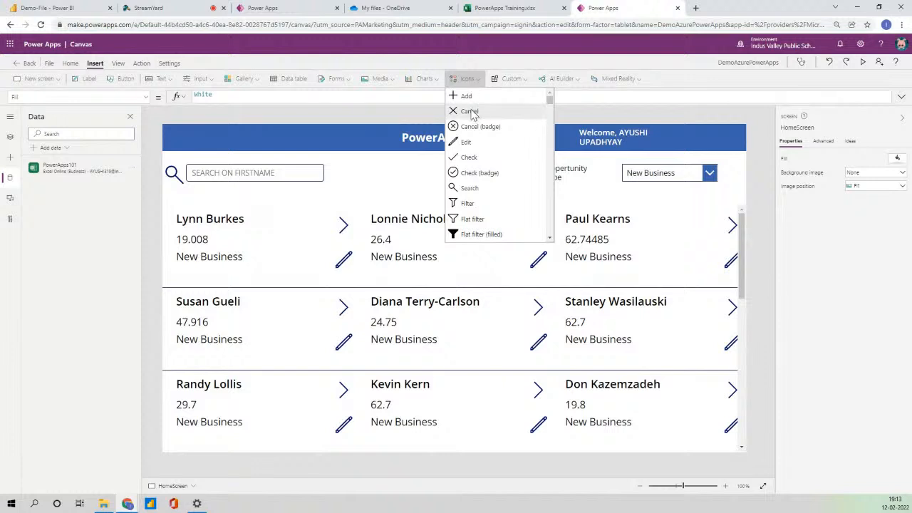
click(466, 96)
drag(191, 153, 737, 143)
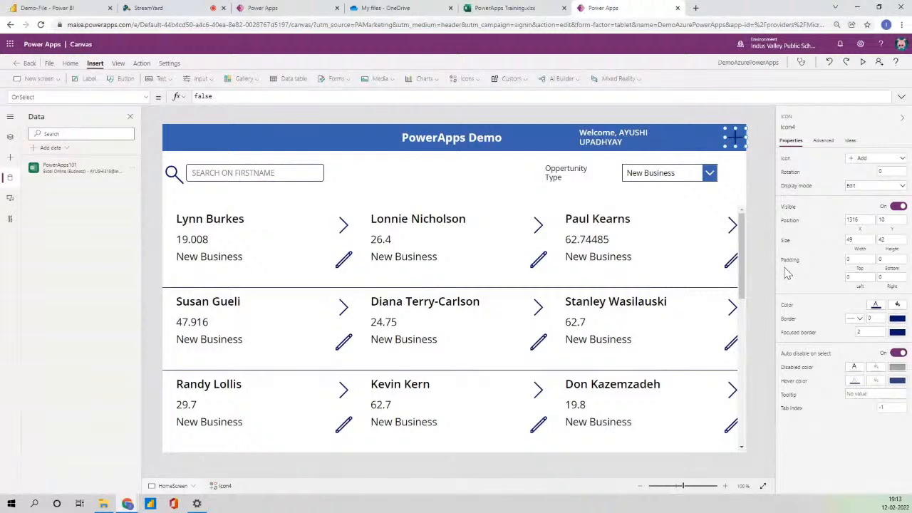
click(876, 305)
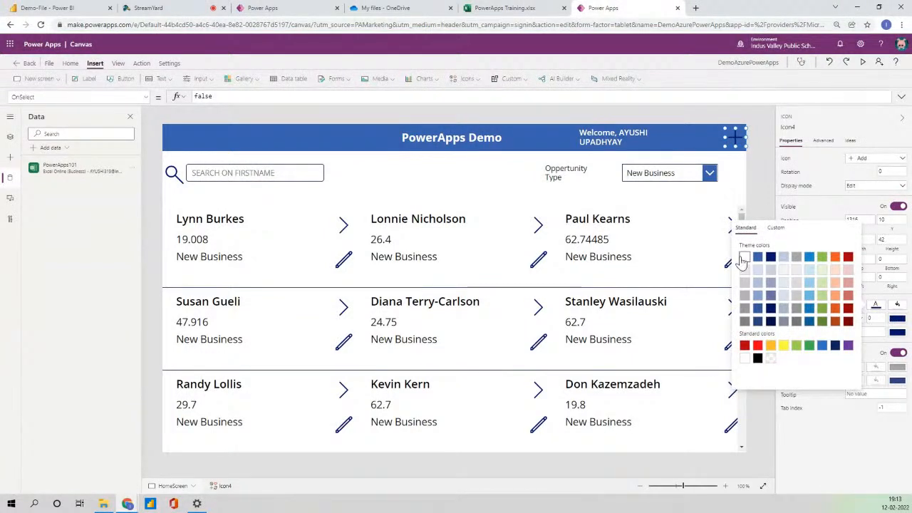
click(630, 114)
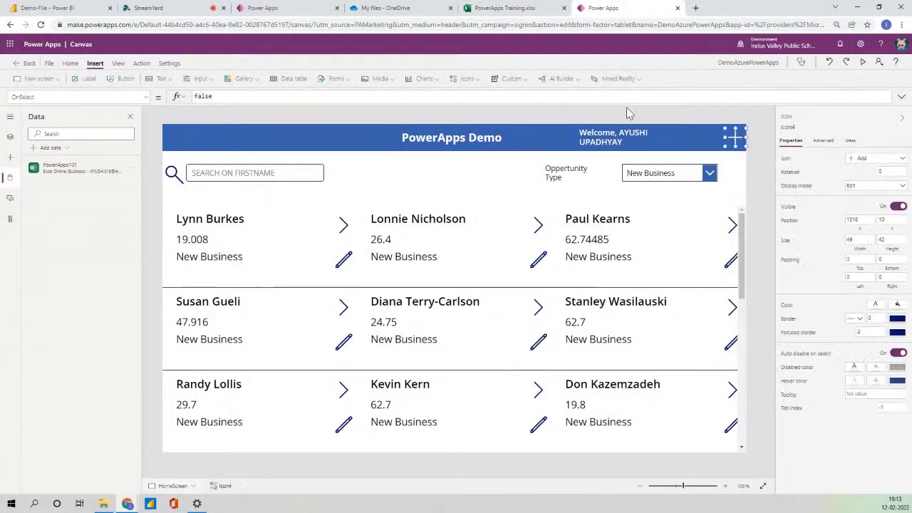
click(10, 136)
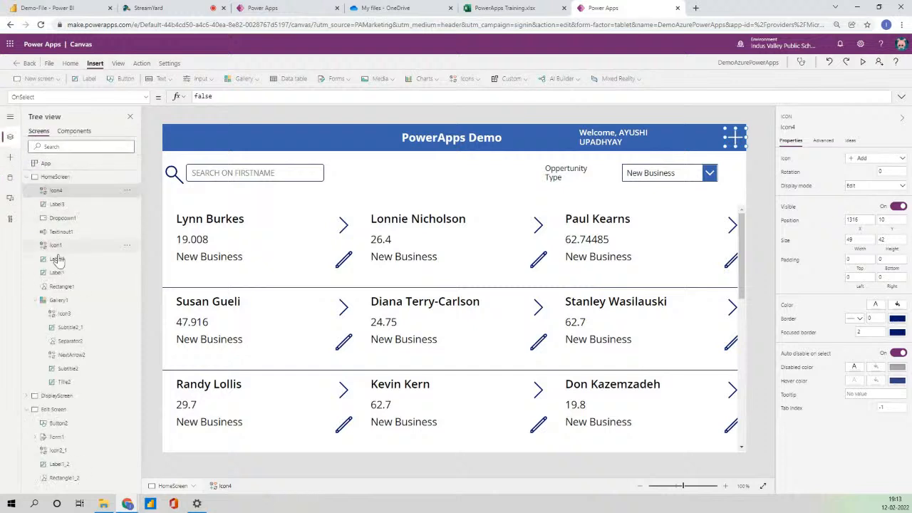
click(54, 409)
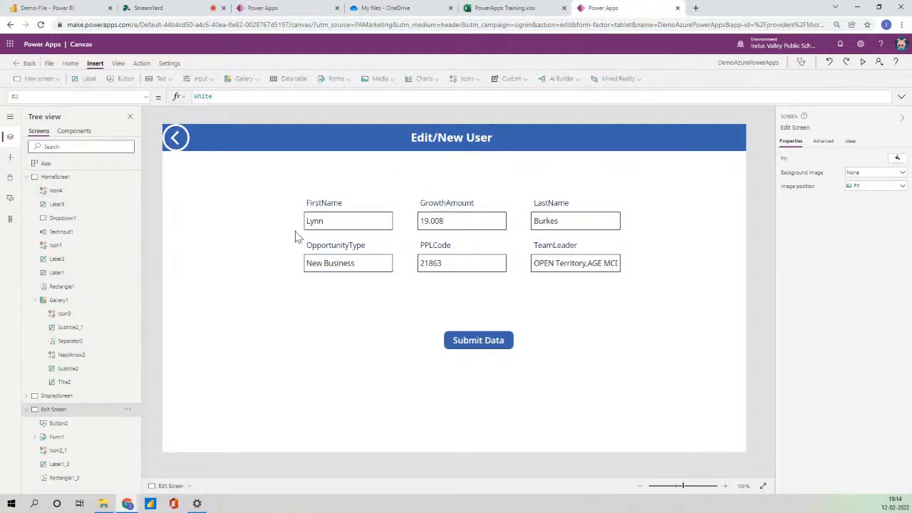
Set the plus icon's OnSelect to NewForm(Form1);Navigate('Edit Screen').
click(98, 178)
click(740, 138)
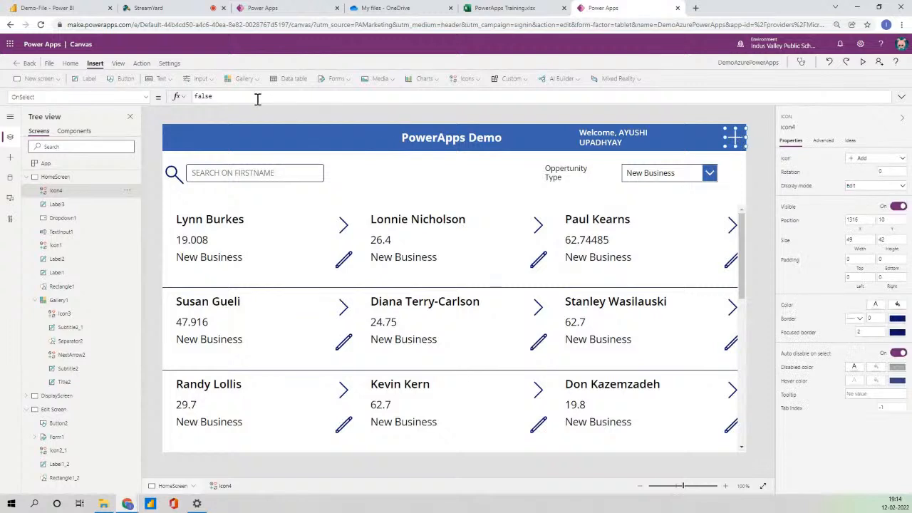
drag(237, 95, 137, 104)
text(-)
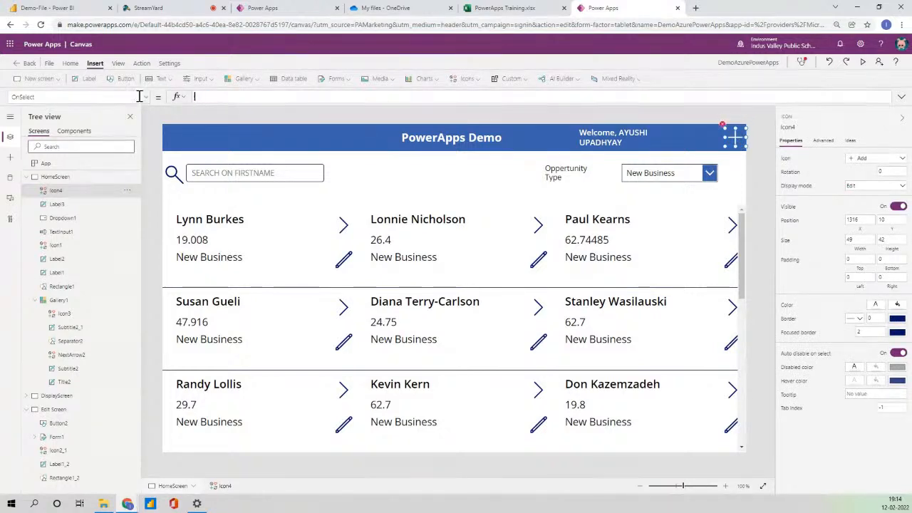
click(139, 96)
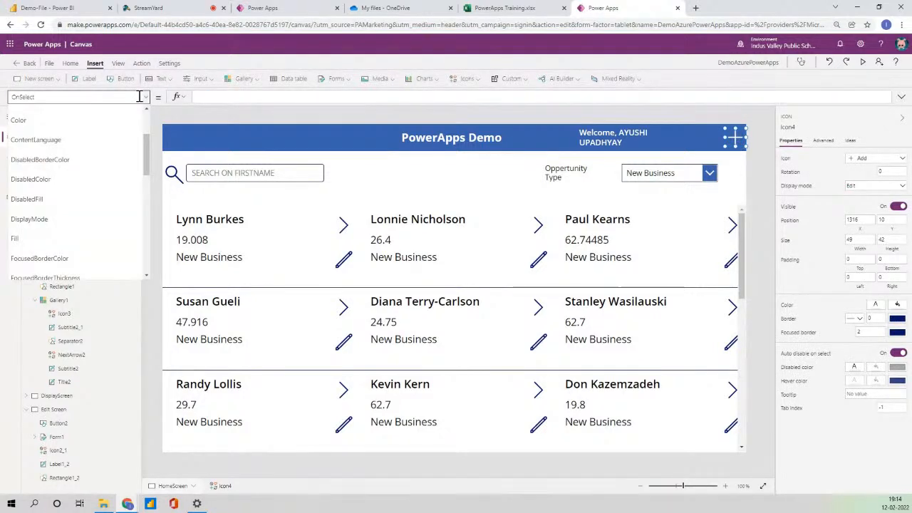
click(262, 94)
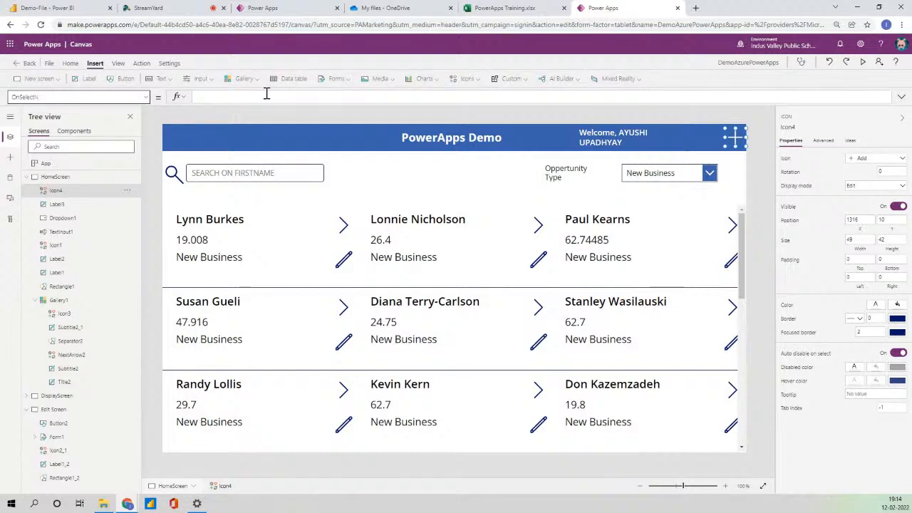
click(267, 94)
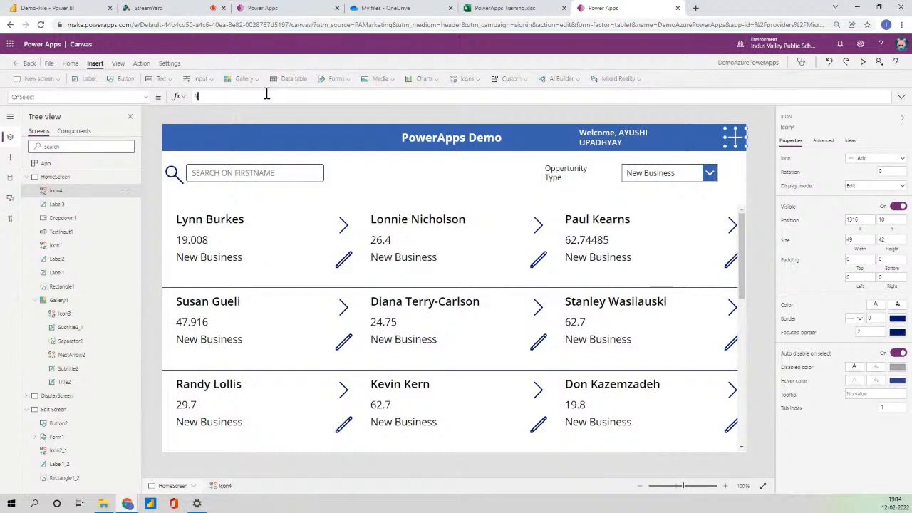
text(NewForm()
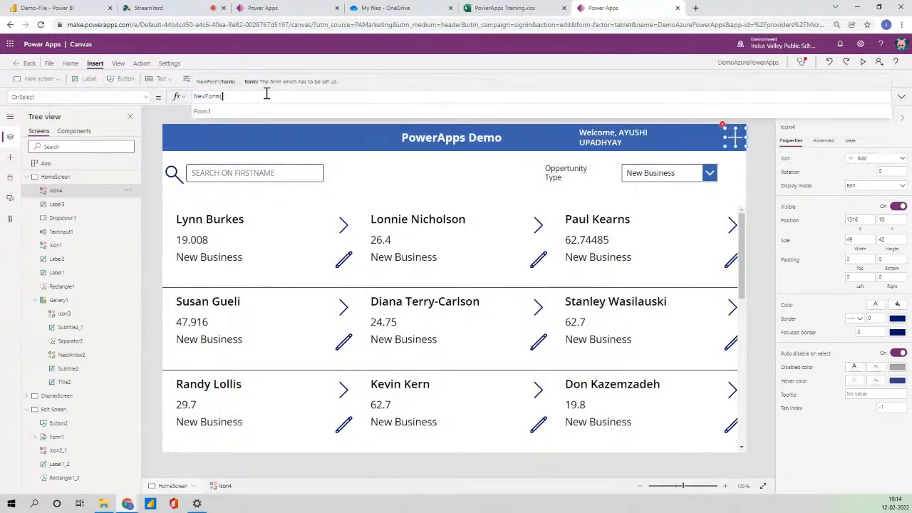
text(Form1))
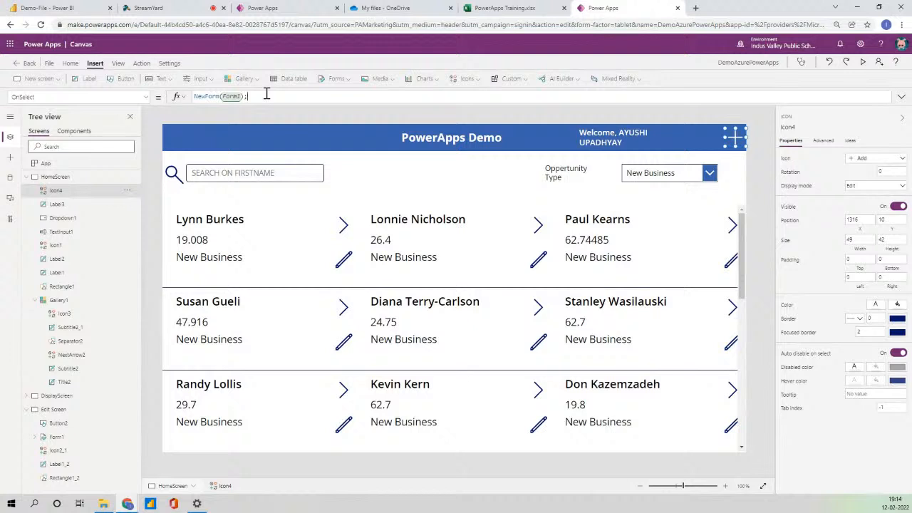
text(;Navigate()
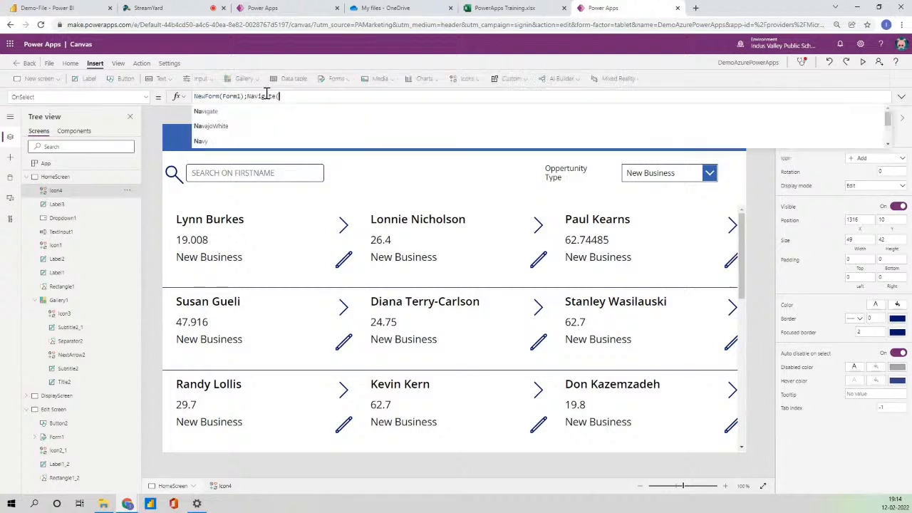
key(Tab)
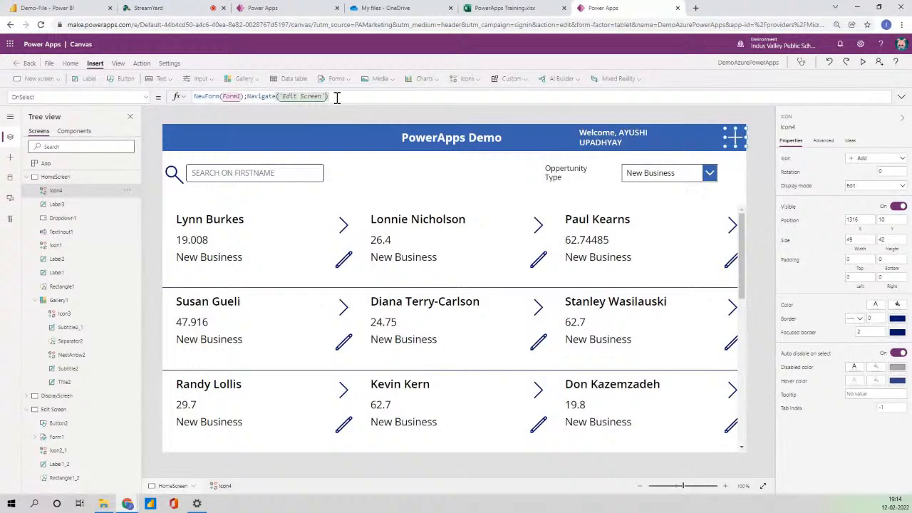
Set the gallery pencil's OnSelect to EditForm(Form1);Navigate('Edit Screen').
key(ctrl+a)
key(ctrl+c)
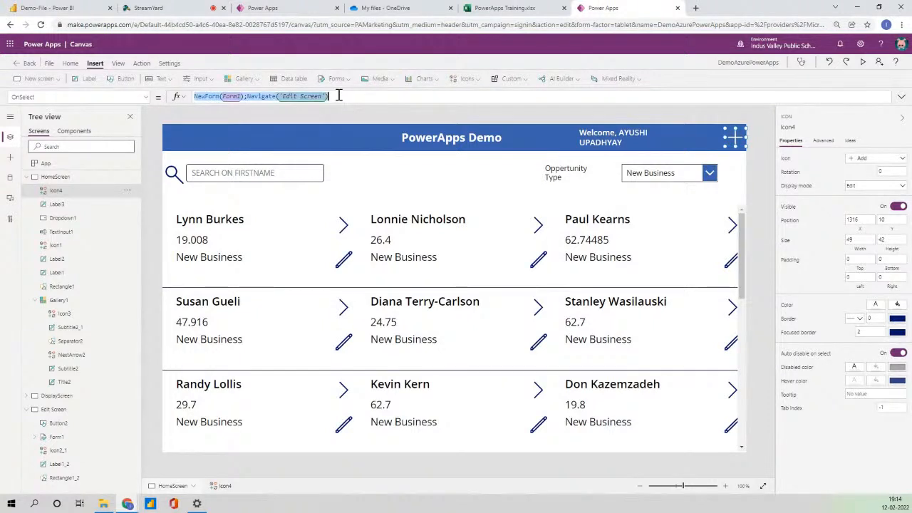
click(344, 262)
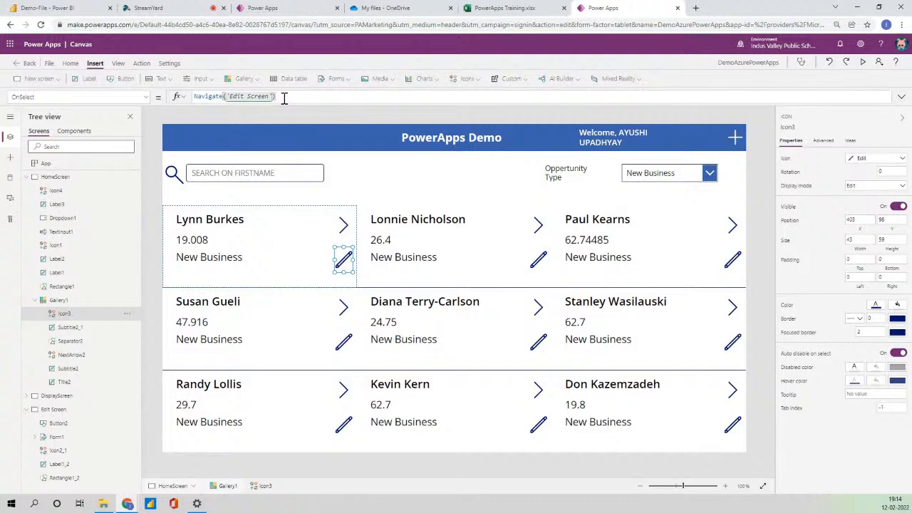
key(ctrl+a)
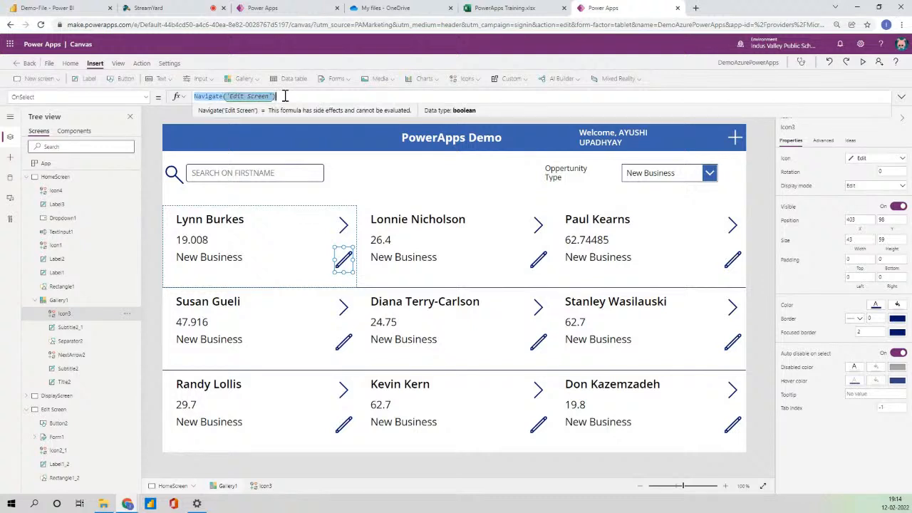
key(ctrl+v)
drag(204, 97, 191, 97)
text(d)
key(BackSpace)
text(Edit)
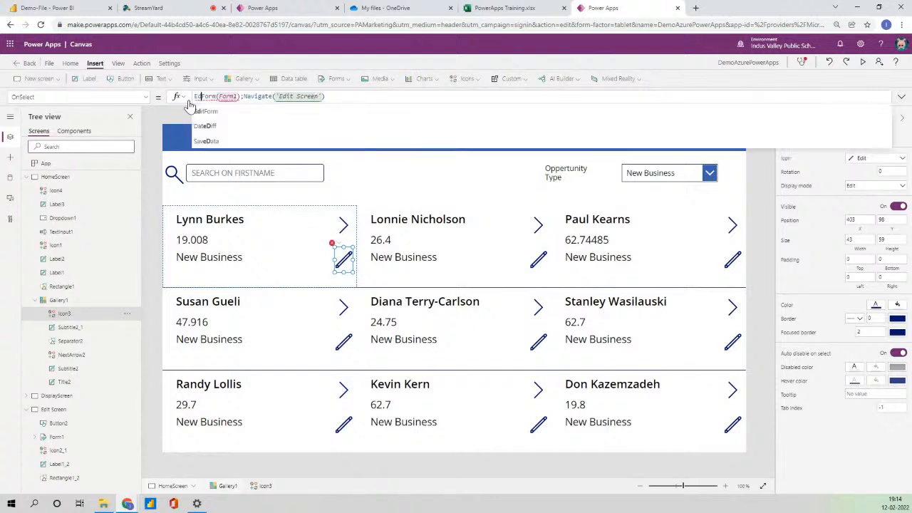
Preview the app and confirm the plus icon opens a blank Edit/New User form.
click(902, 97)
click(902, 97)
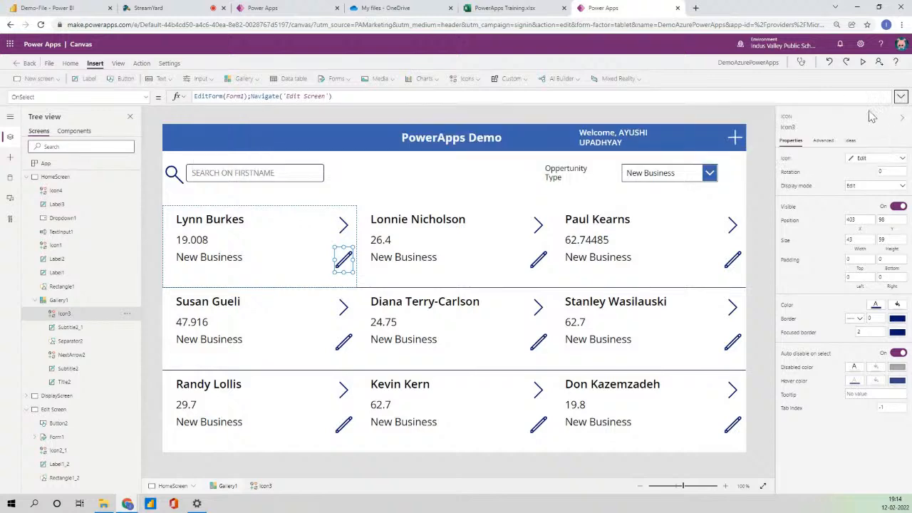
click(735, 137)
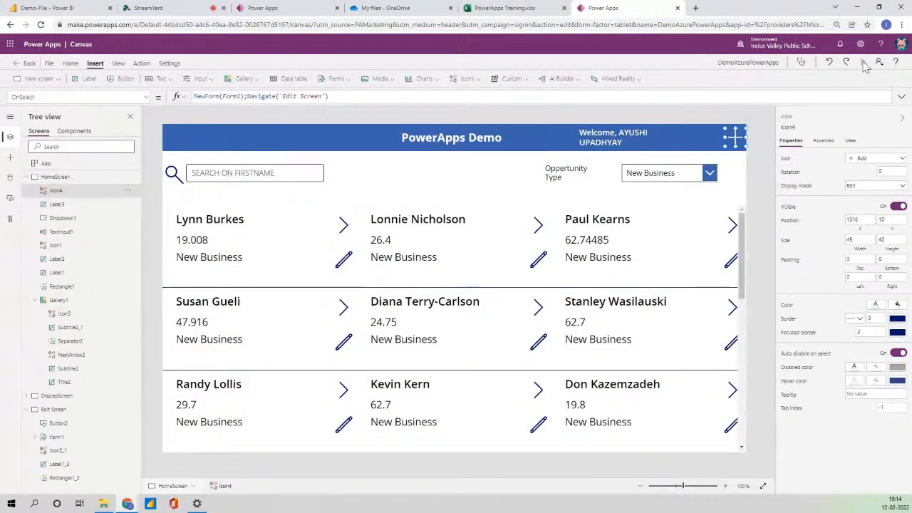
click(862, 62)
click(825, 74)
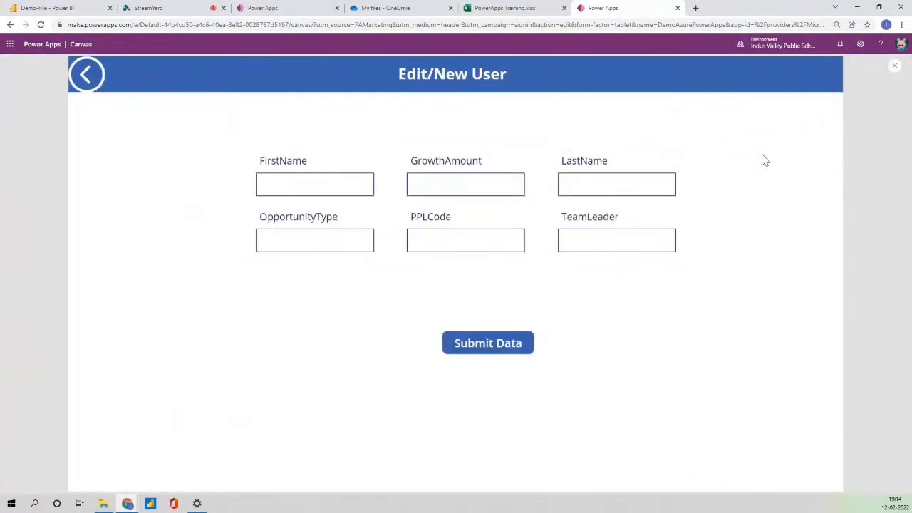
Confirm a gallery pencil opens the prefilled form, then exit preview and select Submit Data.
click(88, 74)
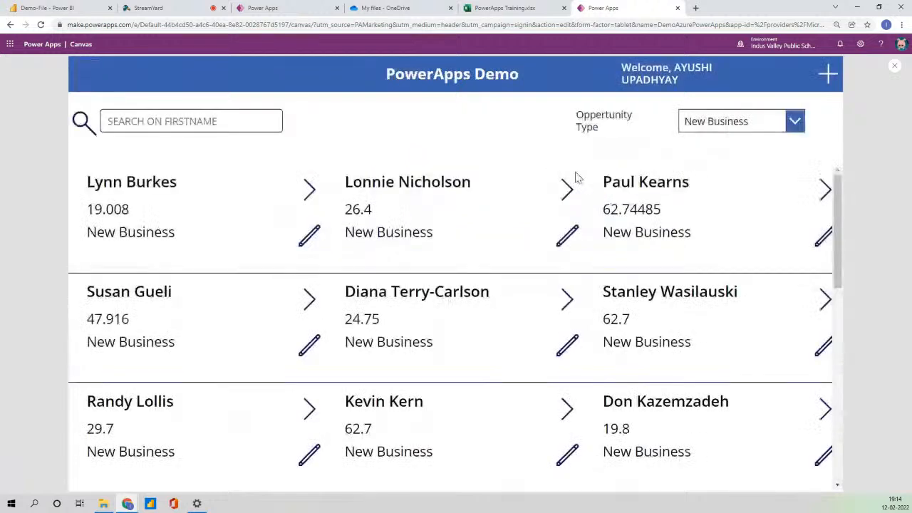
click(567, 232)
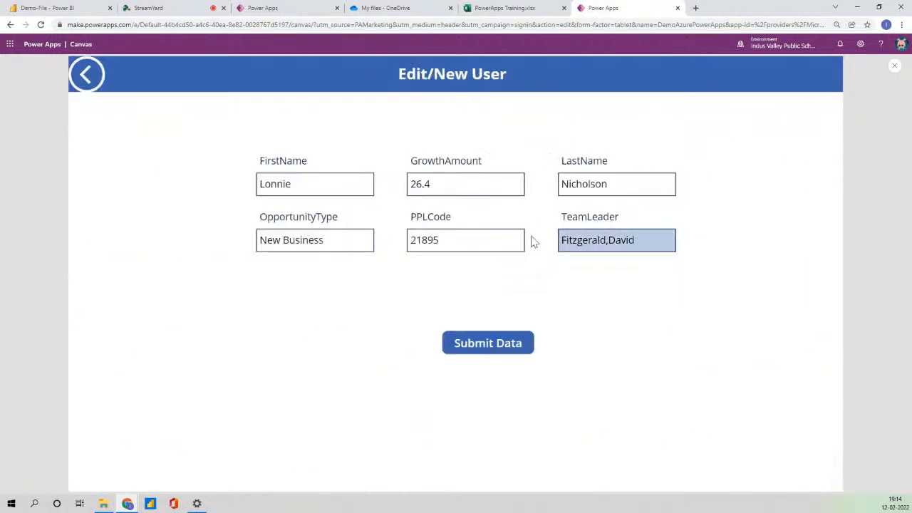
click(895, 66)
click(535, 305)
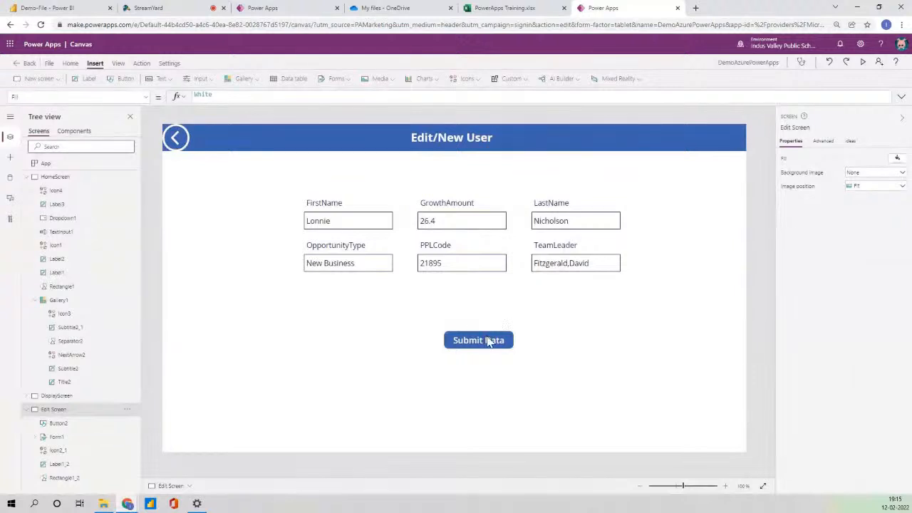
click(489, 342)
Insert Refresh(PowerApps101) between SubmitForm(Form1) and Navigate(HomeScreen) in Submit Data's OnSelect.
click(338, 97)
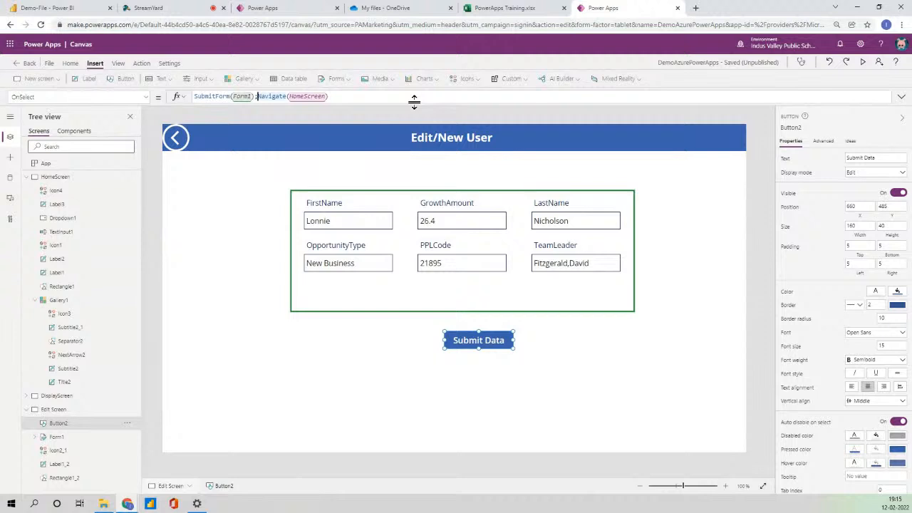
text(;Re)
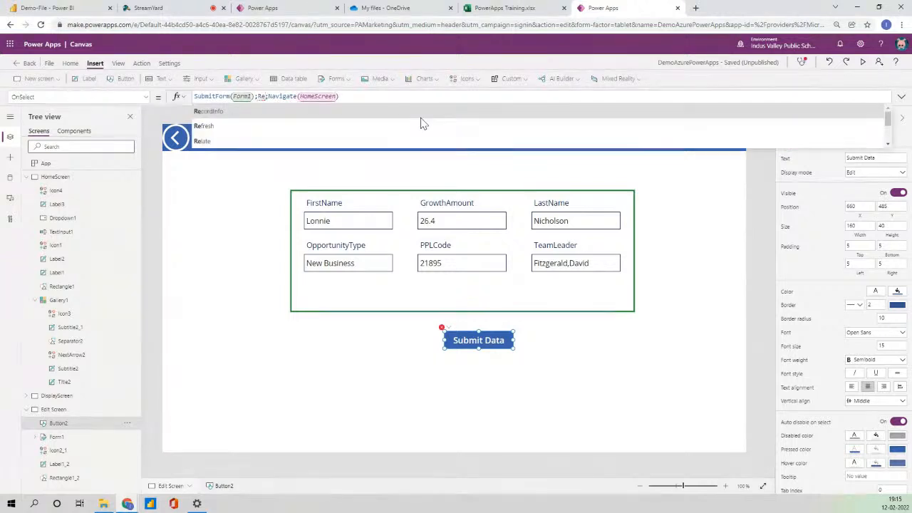
click(421, 122)
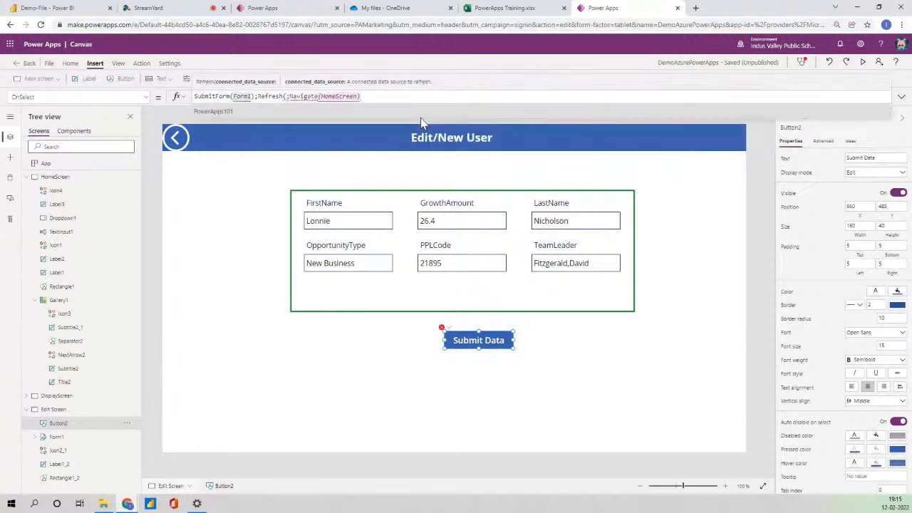
key(Tab)
text())
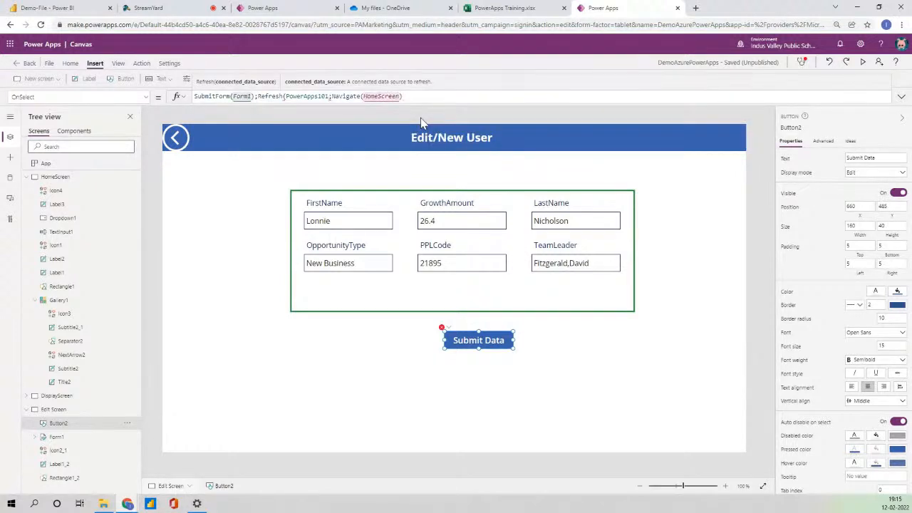
text())
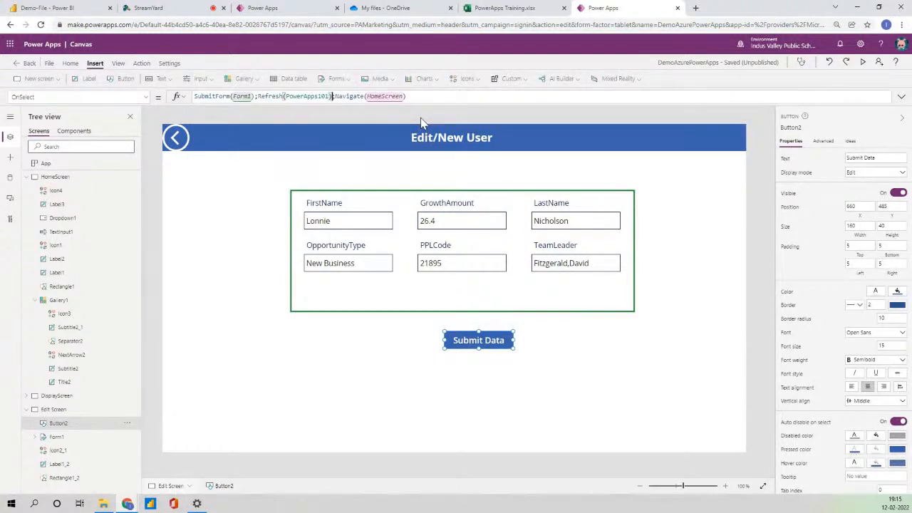
In preview, change the top-middle record's GrowthAmount to 27.8 and submit it.
click(863, 62)
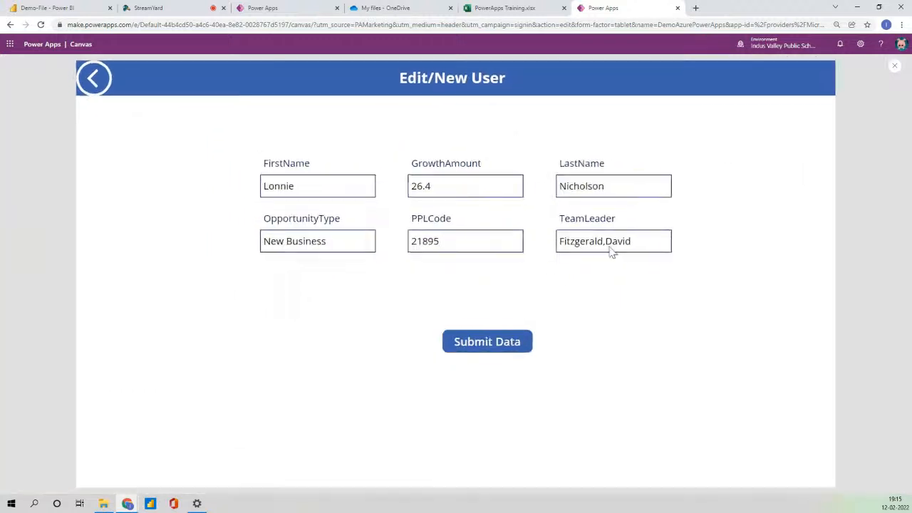
click(513, 341)
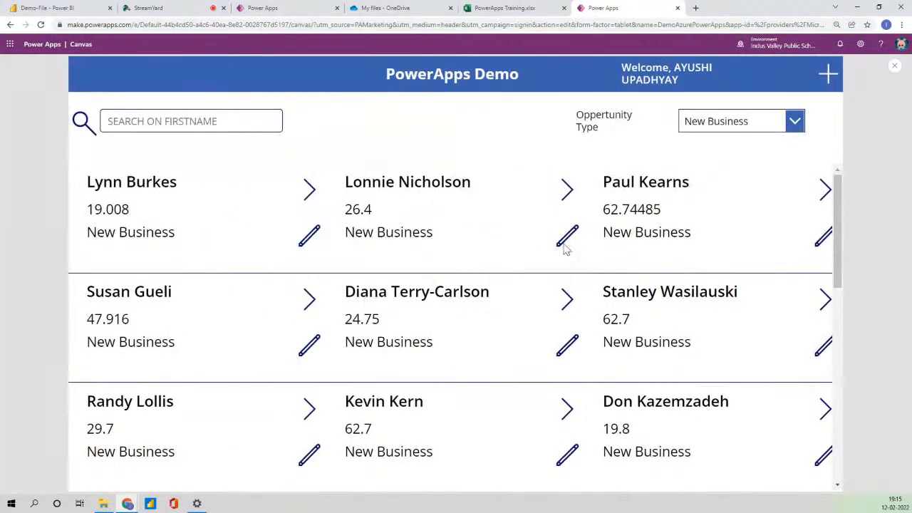
click(567, 235)
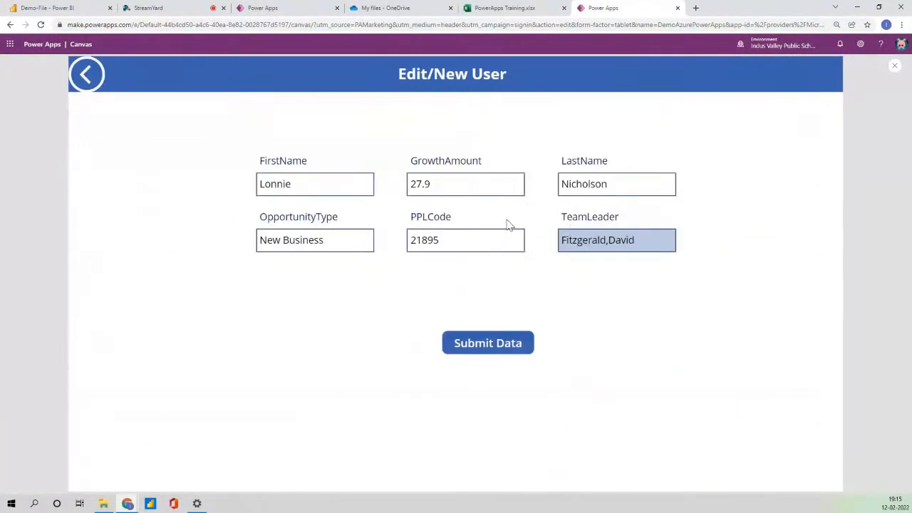
click(448, 186)
key(BackSpace)
text(8)
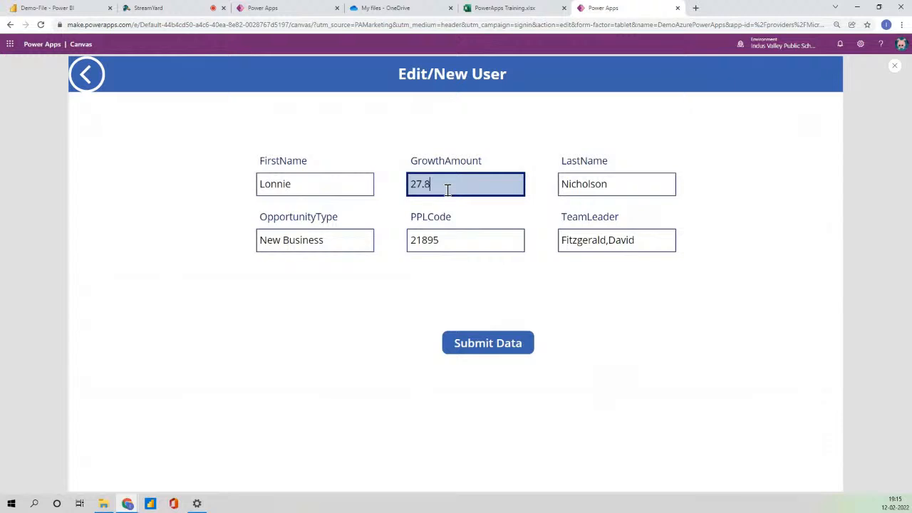
click(503, 345)
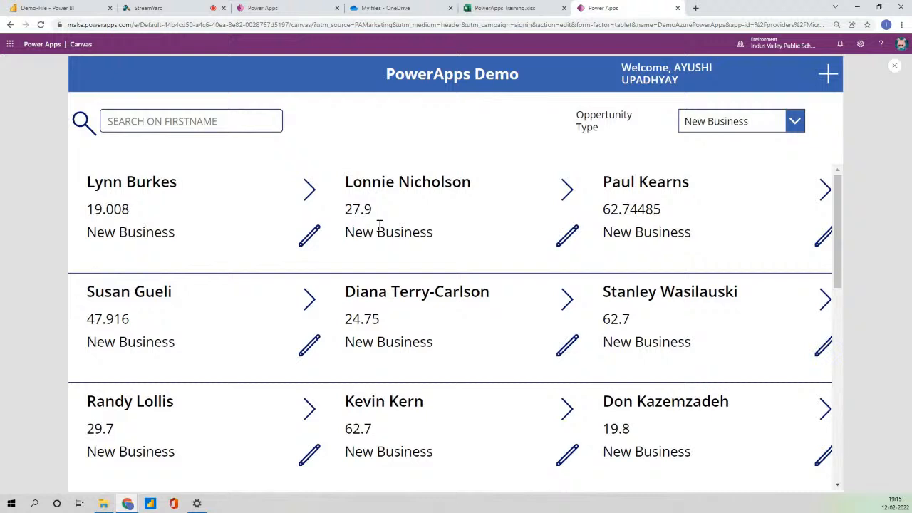
Open a blank form and enter a first name, GrowthAmount 23 and a last name.
click(829, 75)
click(334, 182)
click(483, 191)
text(23)
click(581, 185)
key(Tab)
Fill in OpportunityType Prospect, PPLCode 1322 and a team leader name, then submit the record.
text(Prope)
text(rt)
key(BackSpace)
key(BackSpace)
key(BackSpace)
key(BackSpace)
text(spect)
click(474, 230)
text(1322)
click(580, 241)
text(Harshit)
click(525, 344)
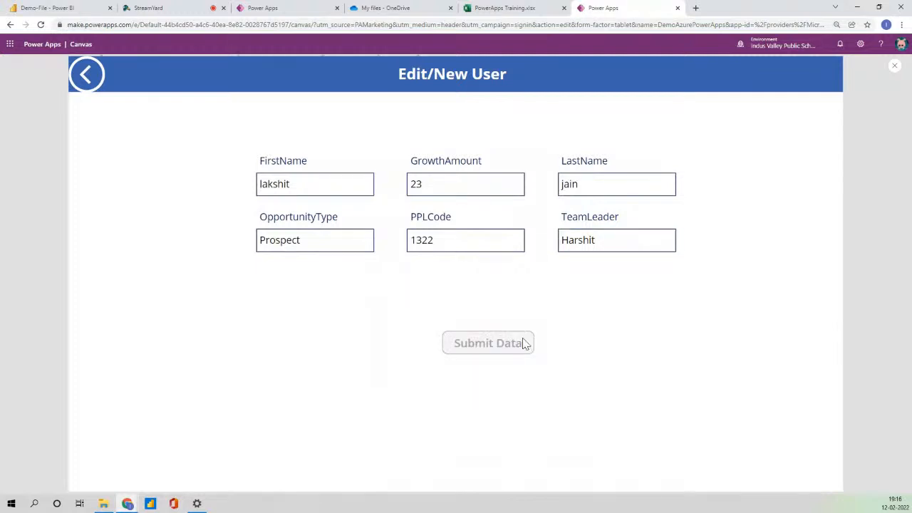
Filter the gallery to Prospect records, then switch to the PowerApps Training workbook.
click(725, 123)
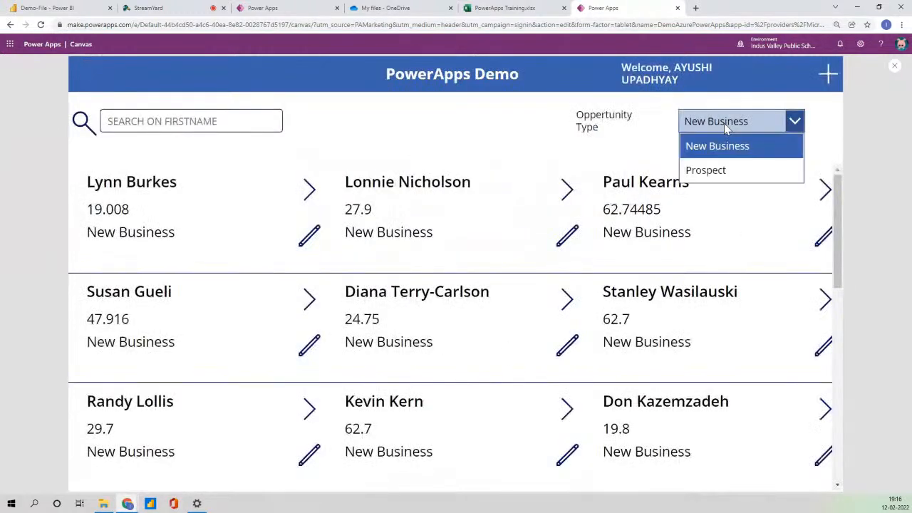
click(728, 175)
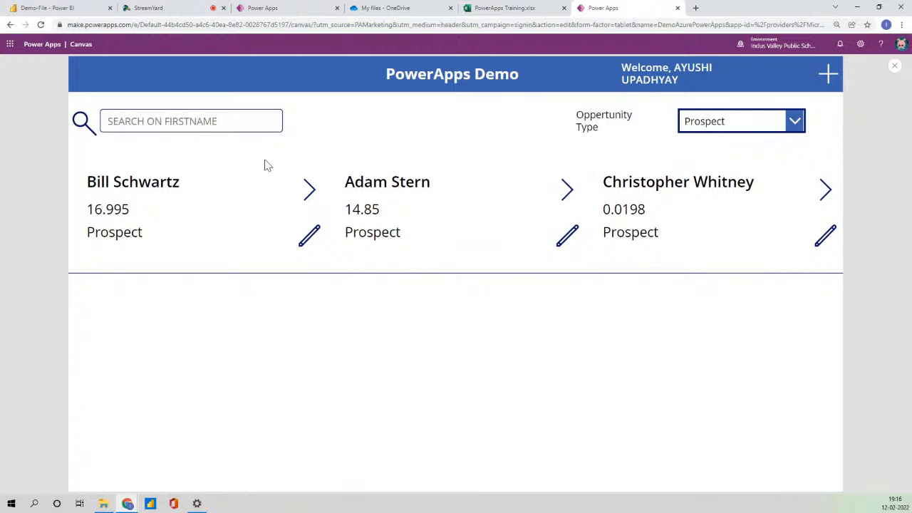
click(508, 8)
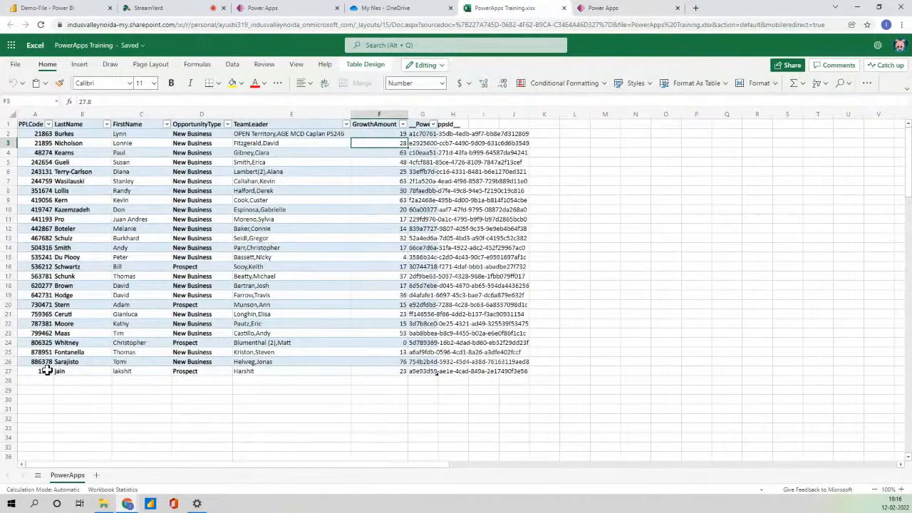
Select rows 26–27 to verify the new Prospect row with PPLCode 1322, then return to Power Apps.
drag(46, 371, 464, 369)
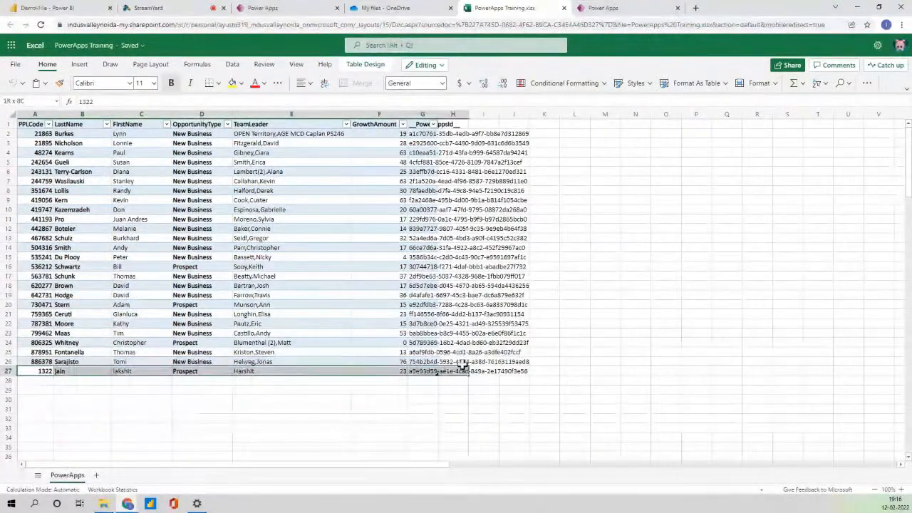
click(583, 8)
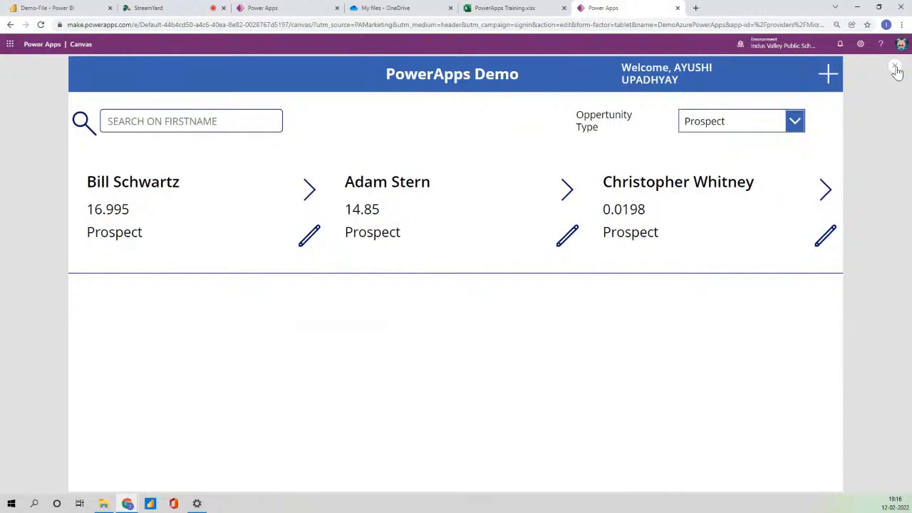
Restart the preview and choose New Business in the Opportunity Type dropdown.
click(896, 69)
click(529, 307)
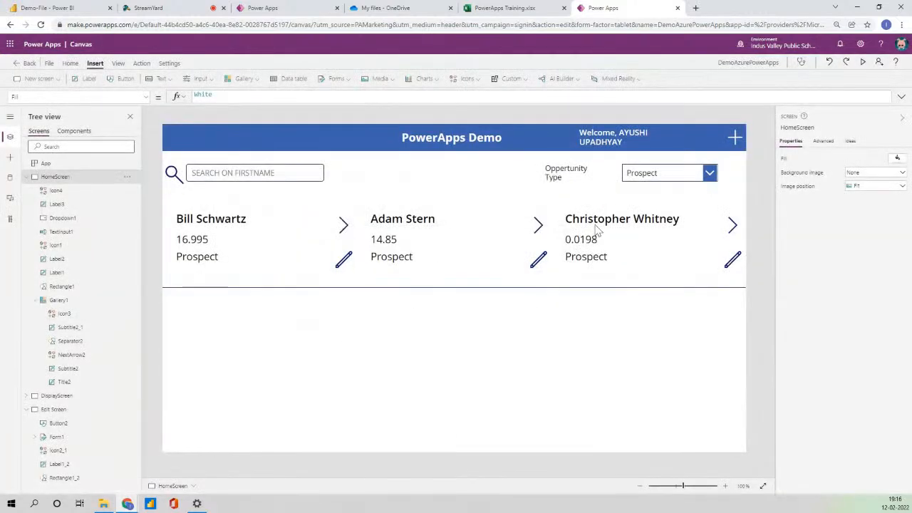
click(666, 173)
click(862, 62)
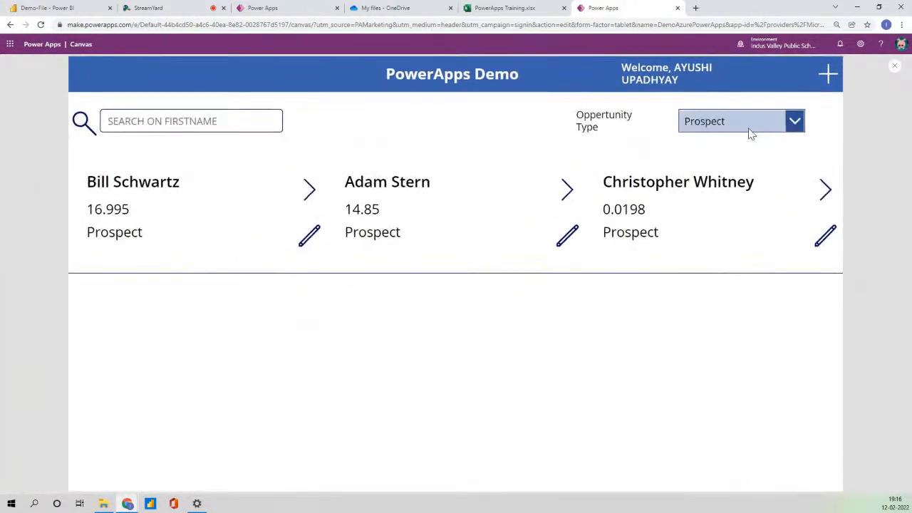
click(750, 128)
click(742, 146)
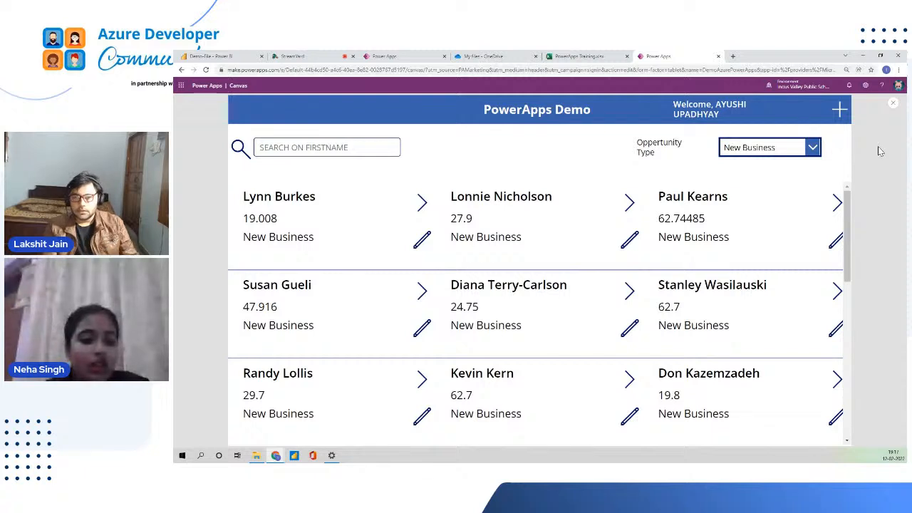
Close the app preview, dismiss the tip, then glance at the Power BI Demo report before returning.
click(894, 104)
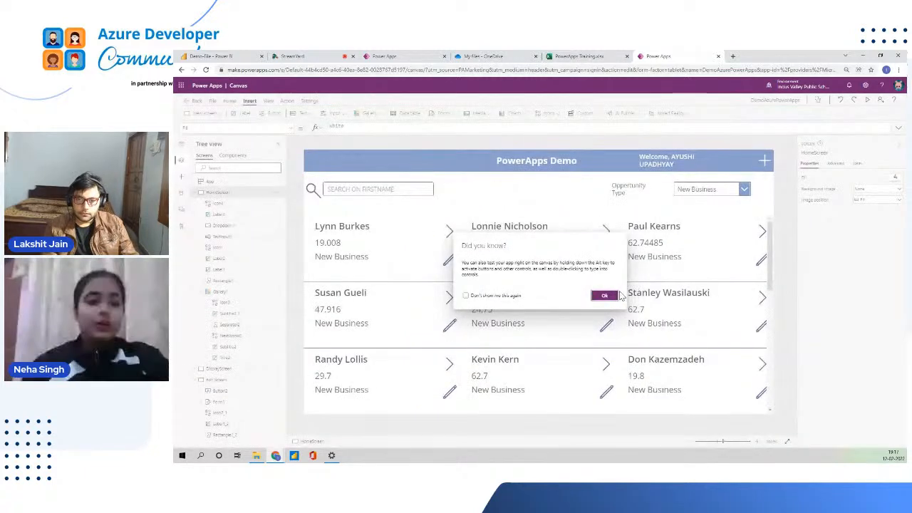
click(606, 296)
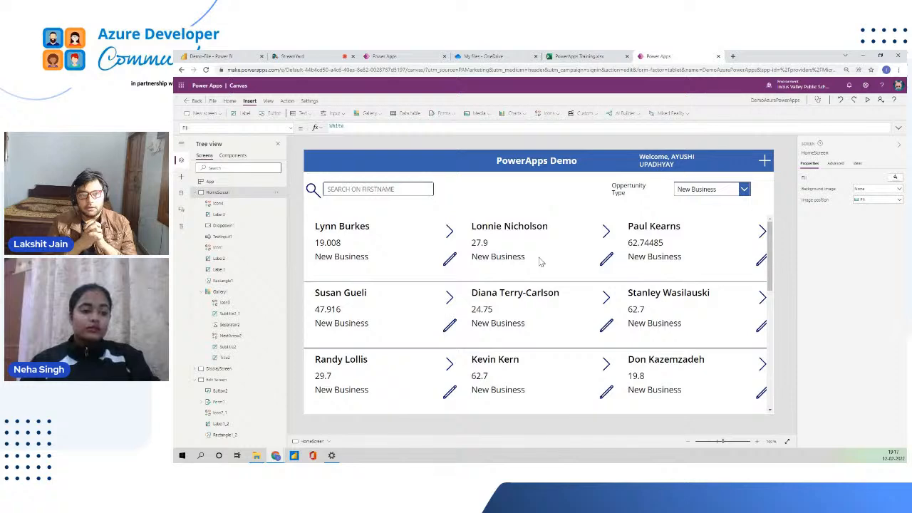
click(200, 55)
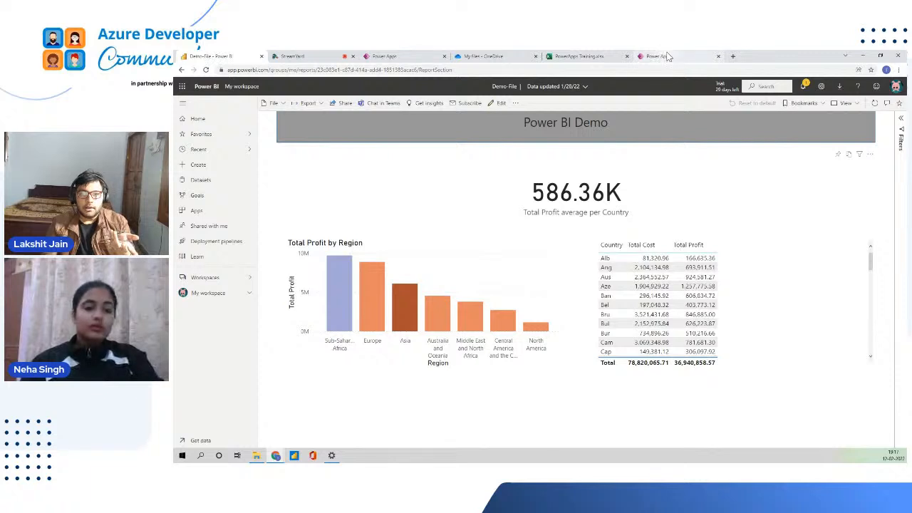
click(668, 57)
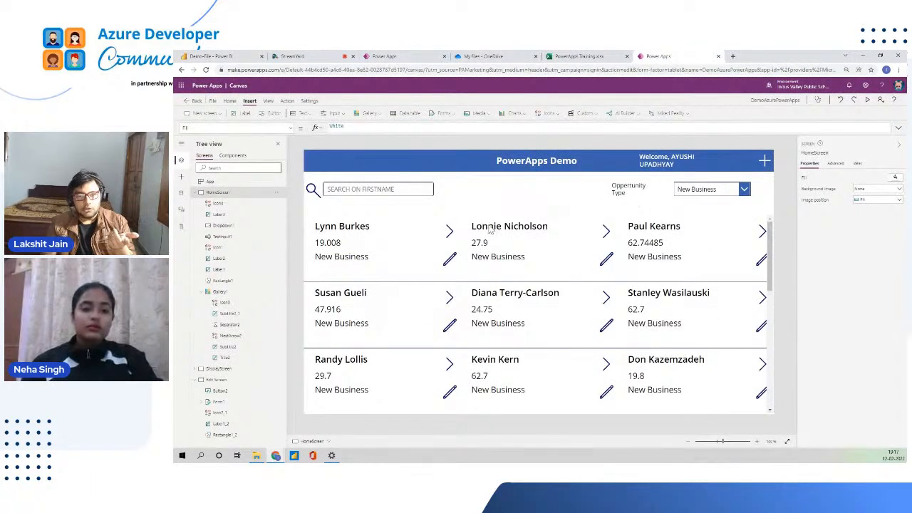